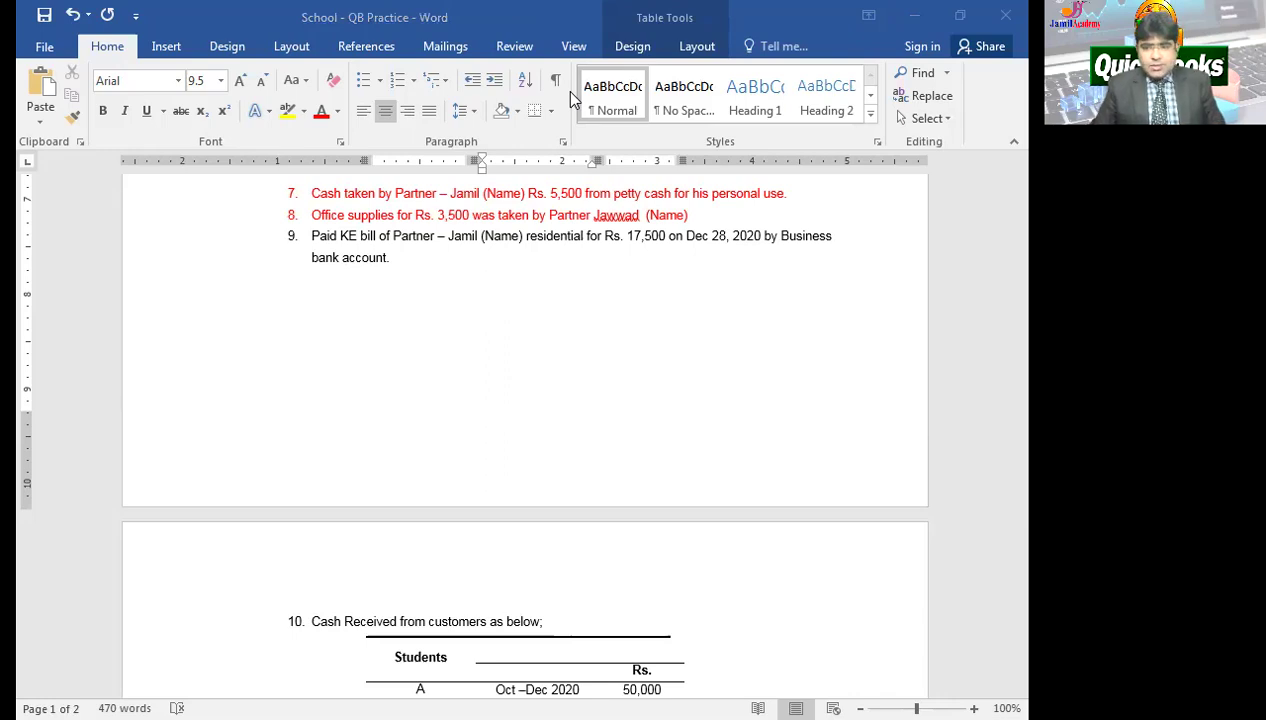
- Switch to QuickBooks and start a general journal entry dated 12/28/2020
key(alt+Tab)
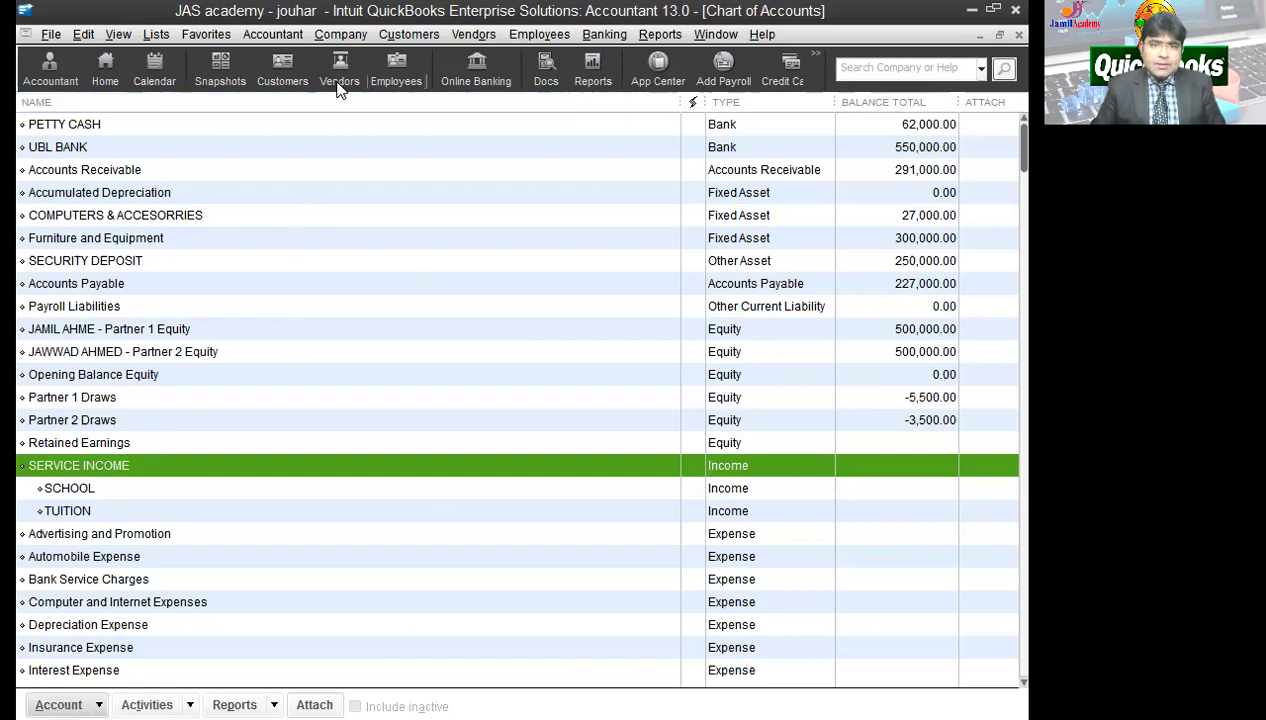
click(121, 82)
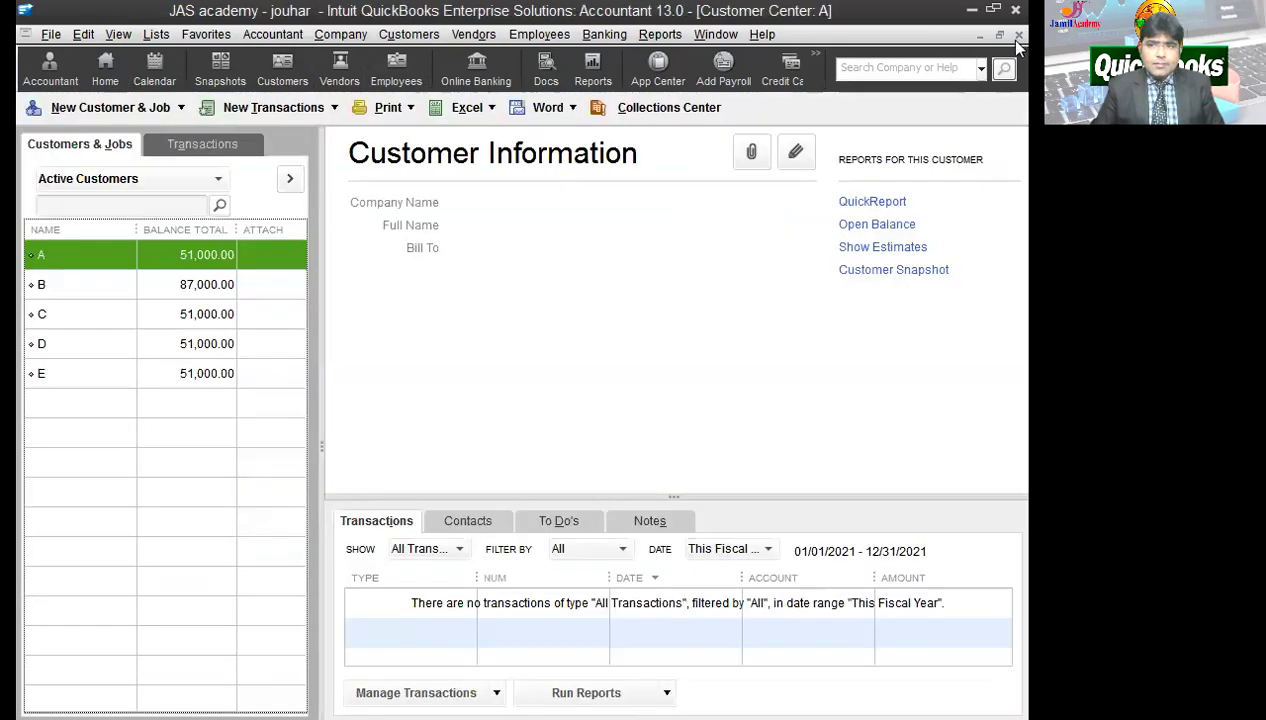
click(999, 34)
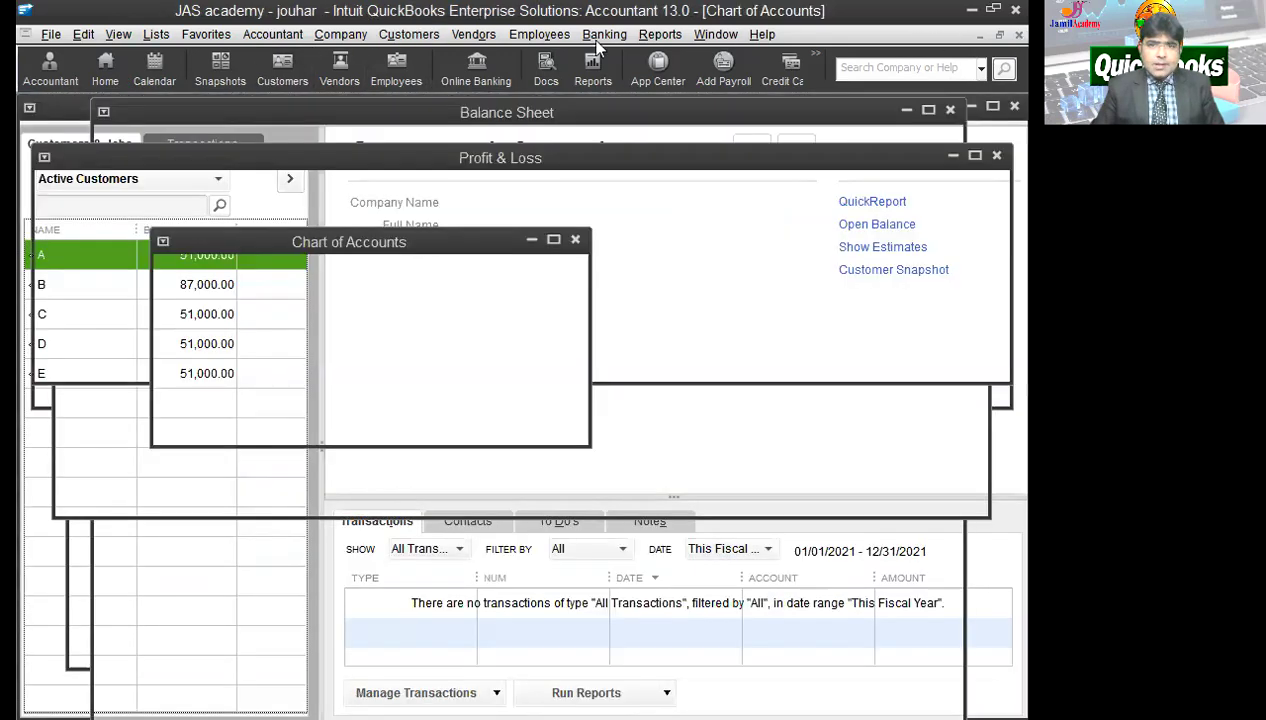
click(356, 40)
click(358, 362)
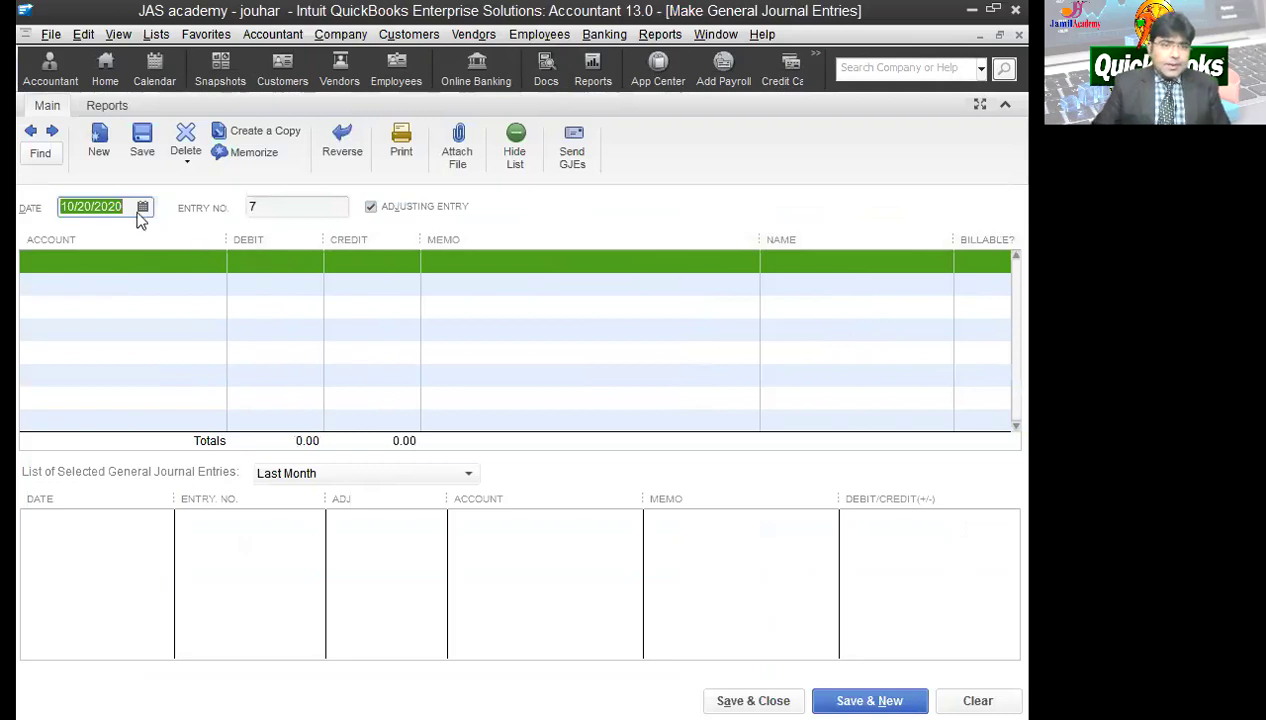
click(143, 208)
click(220, 241)
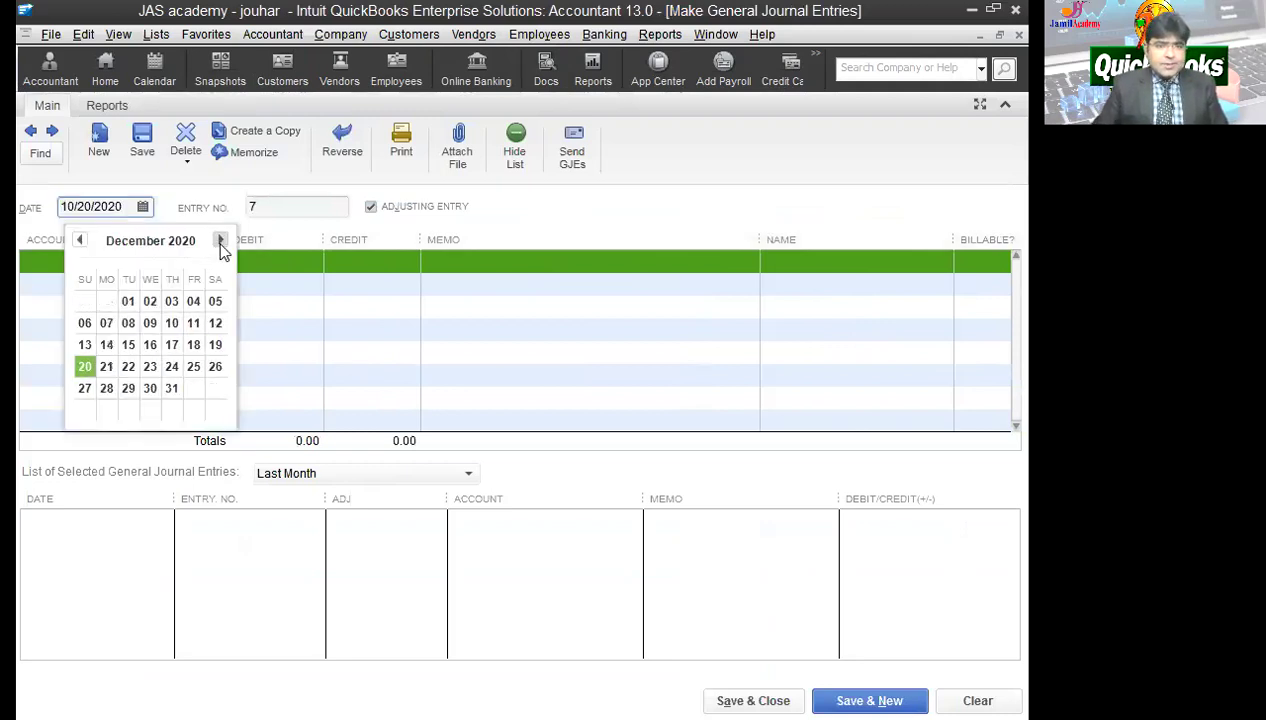
click(106, 388)
- Add a journal line debiting Partner 1 Draws with 17,500
click(115, 270)
text(dr)
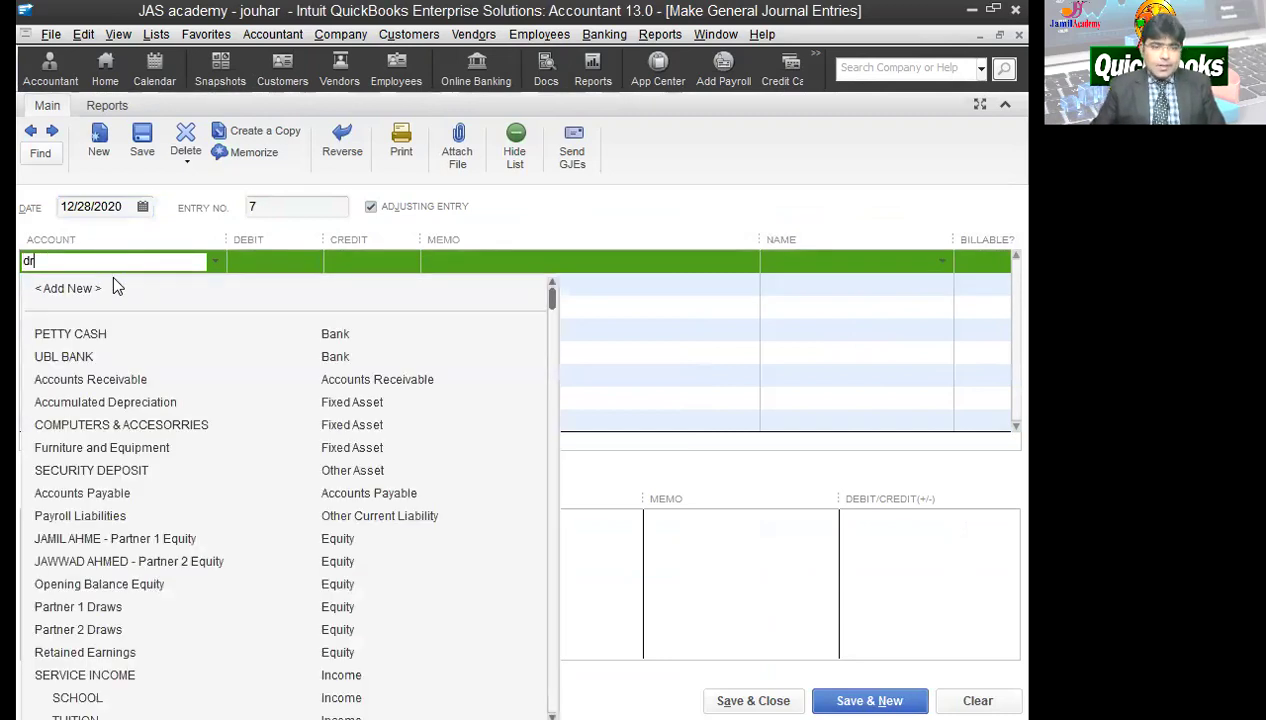
click(100, 607)
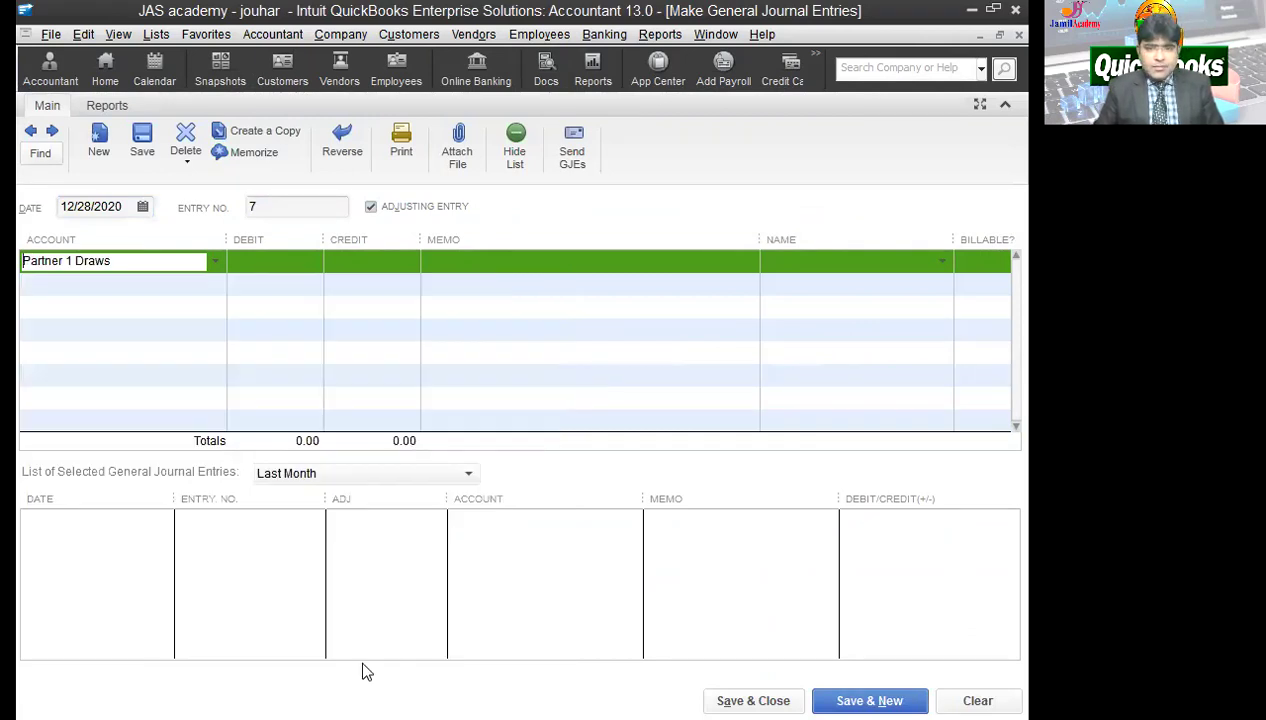
click(271, 263)
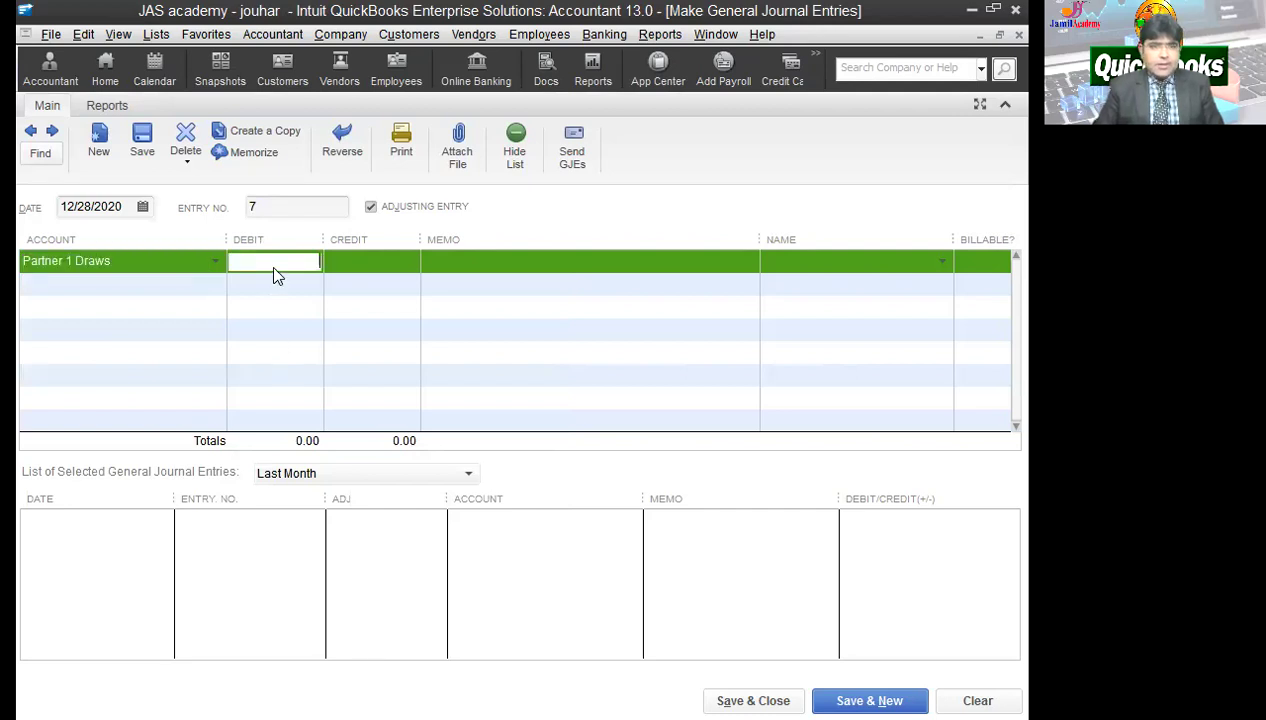
text(17,500)
key(Tab)
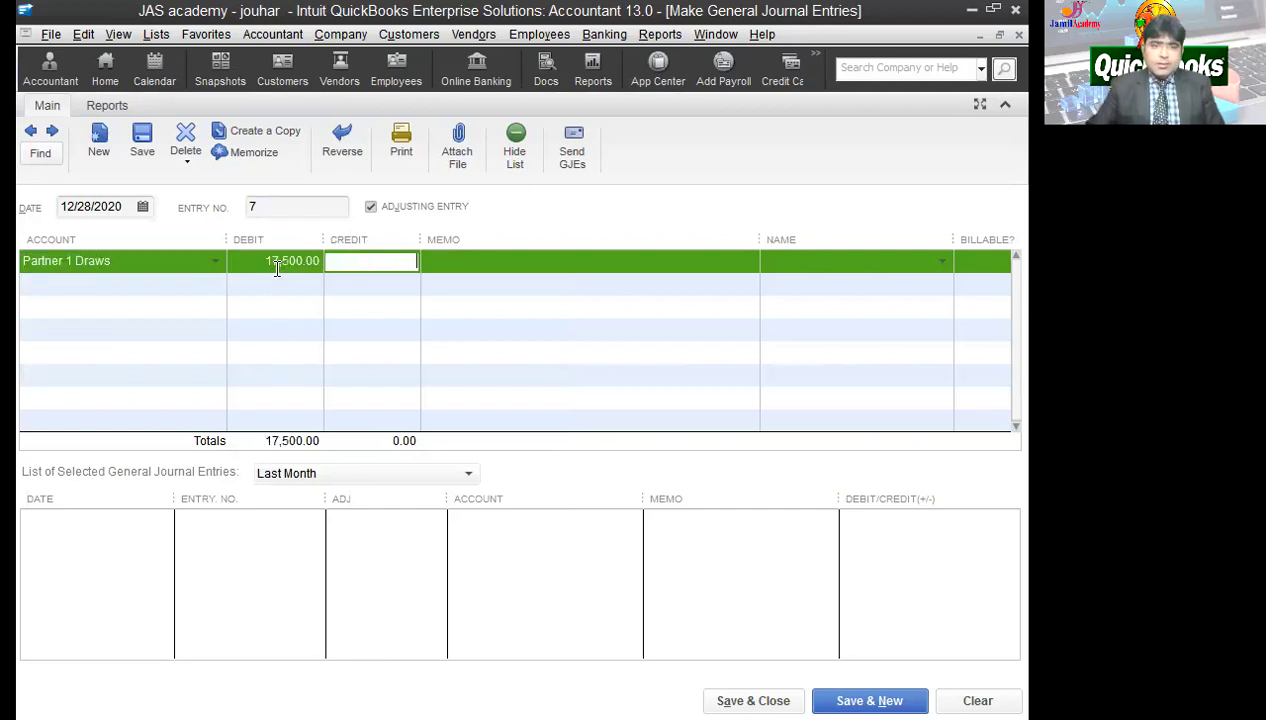
- Credit UBL BANK with 17,500 on the second line and save the journal entry
click(180, 277)
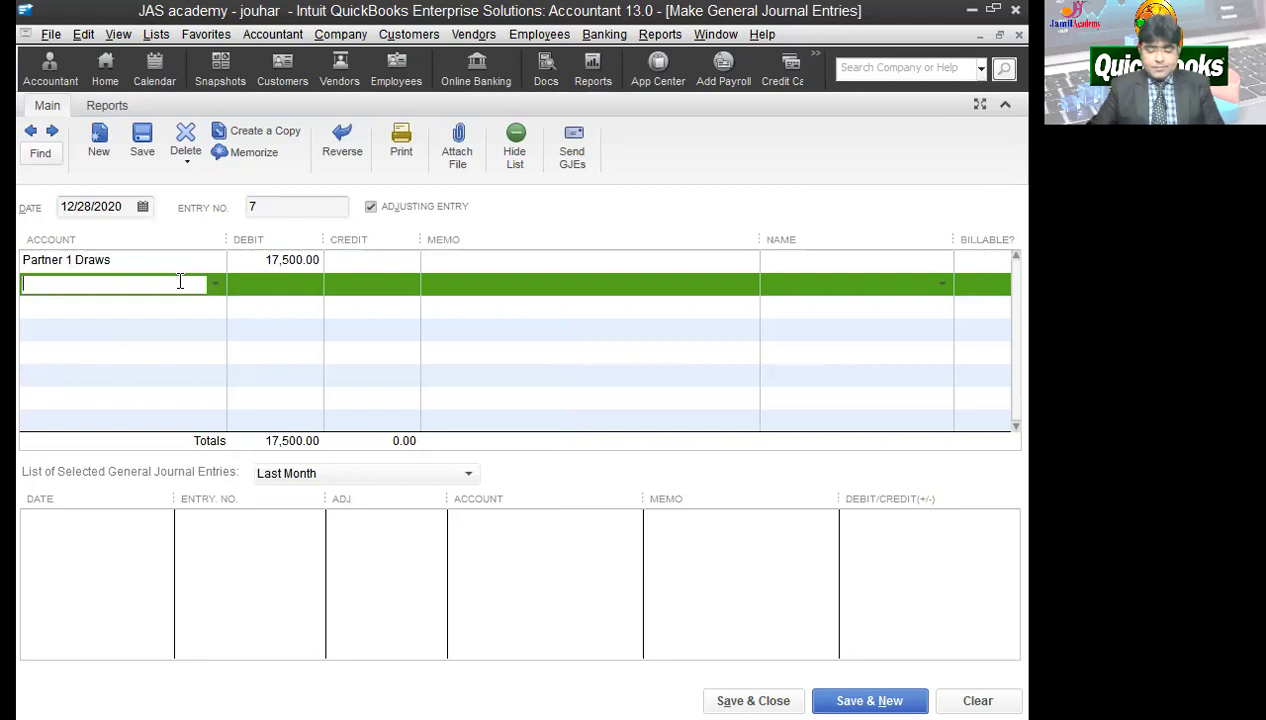
text(UBL BANK)
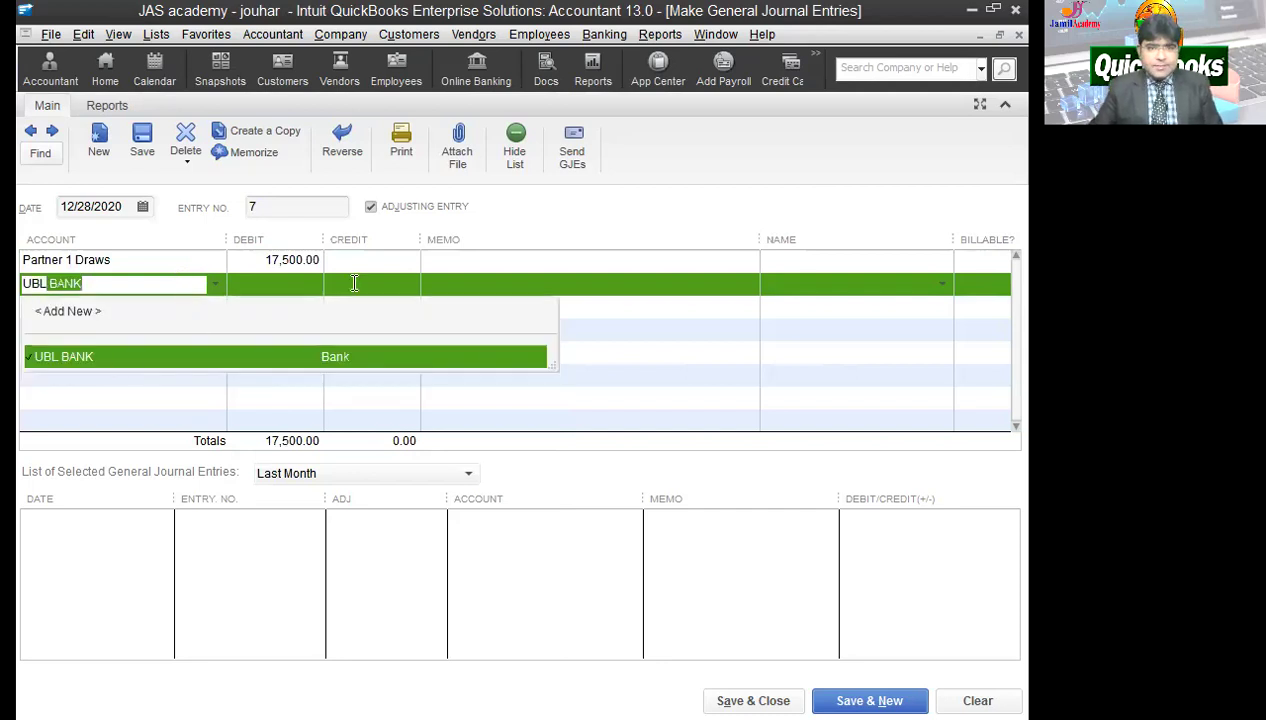
click(375, 282)
text(17500)
key(Return)
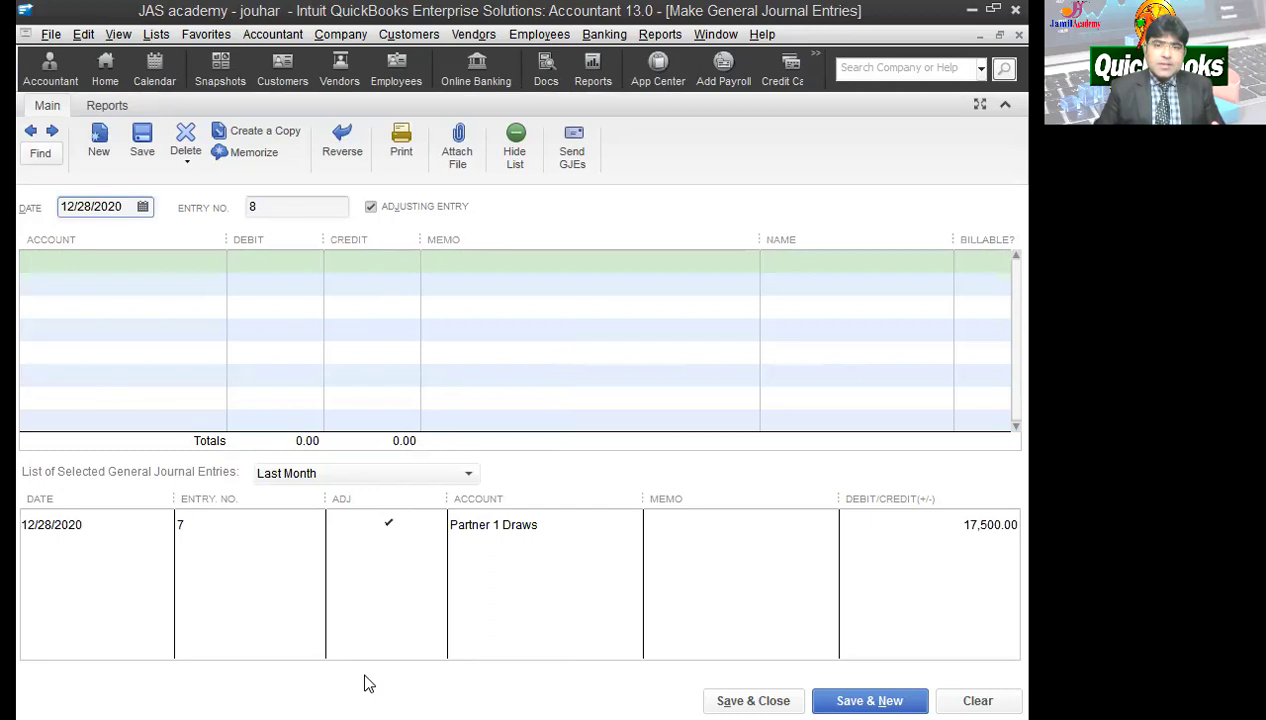
- Start a received customer payment and choose customer A as the payer
click(390, 38)
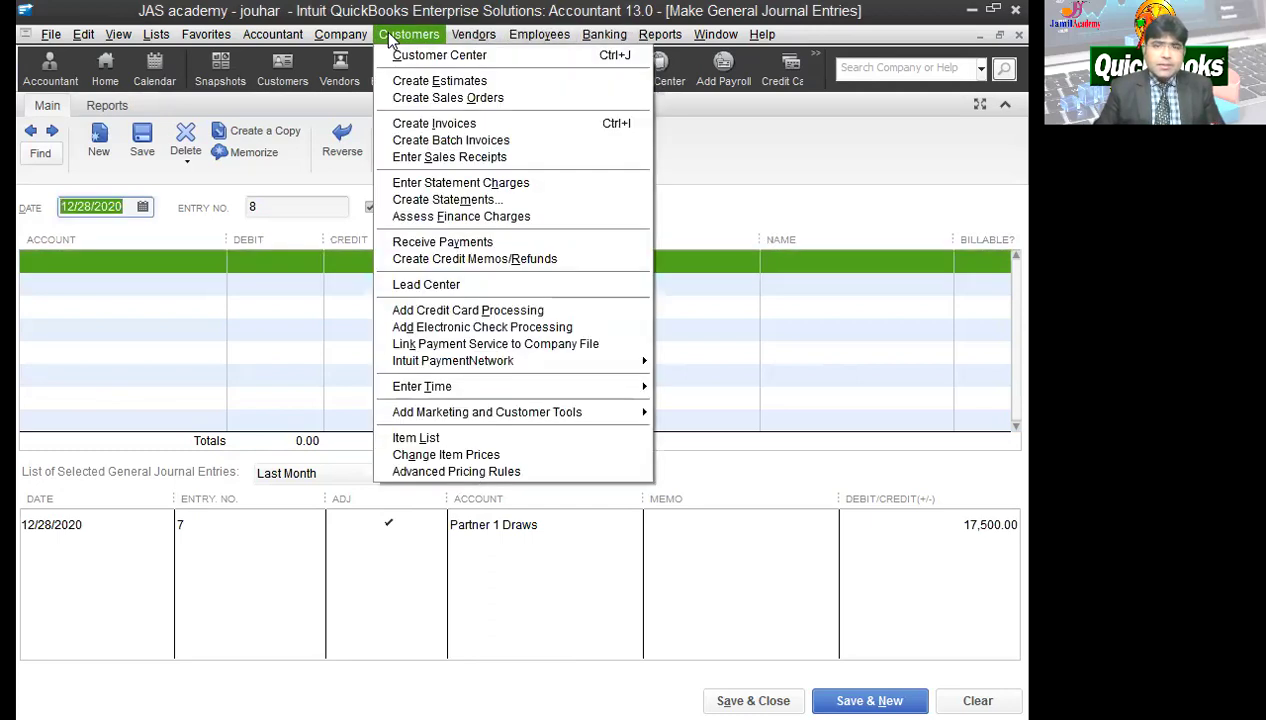
click(487, 242)
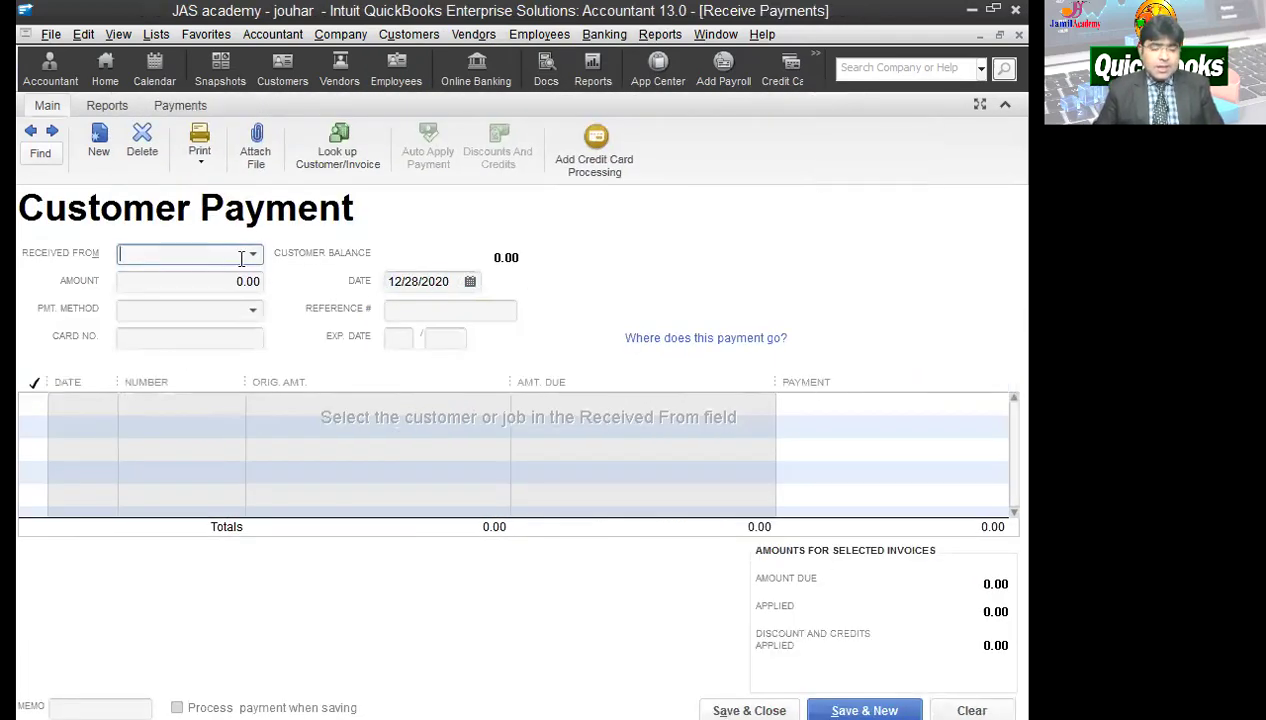
click(253, 254)
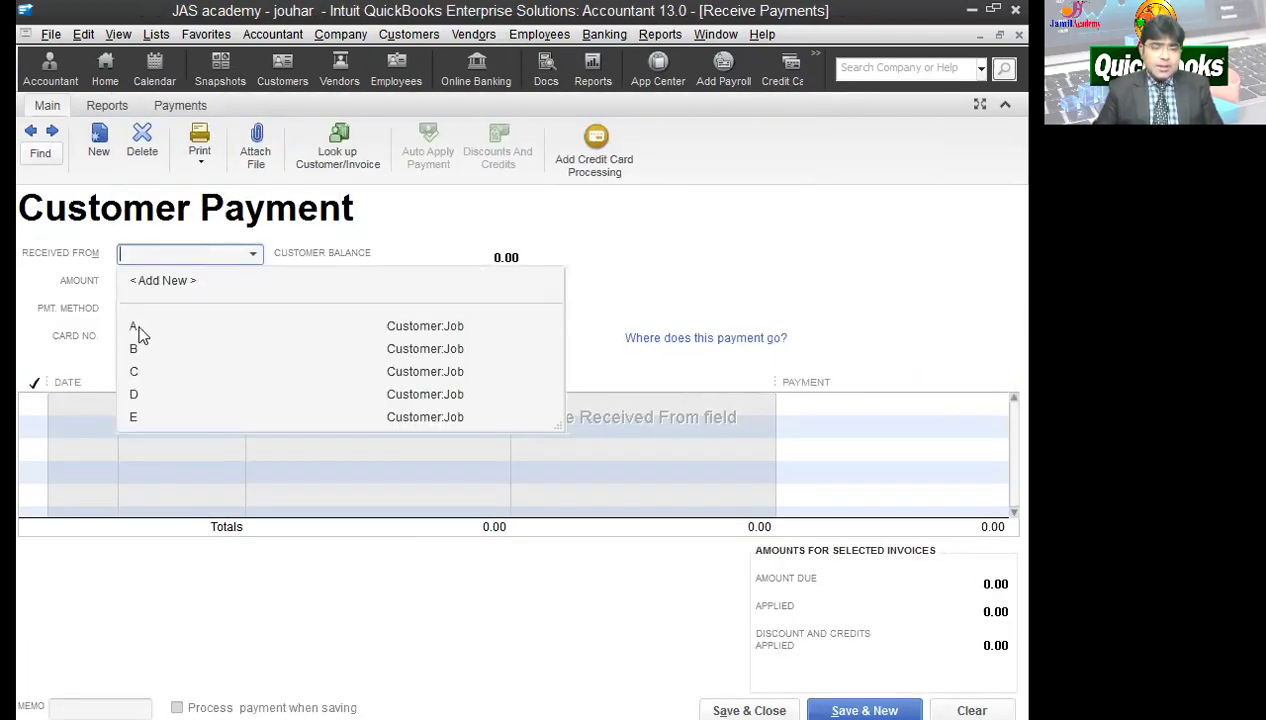
click(135, 327)
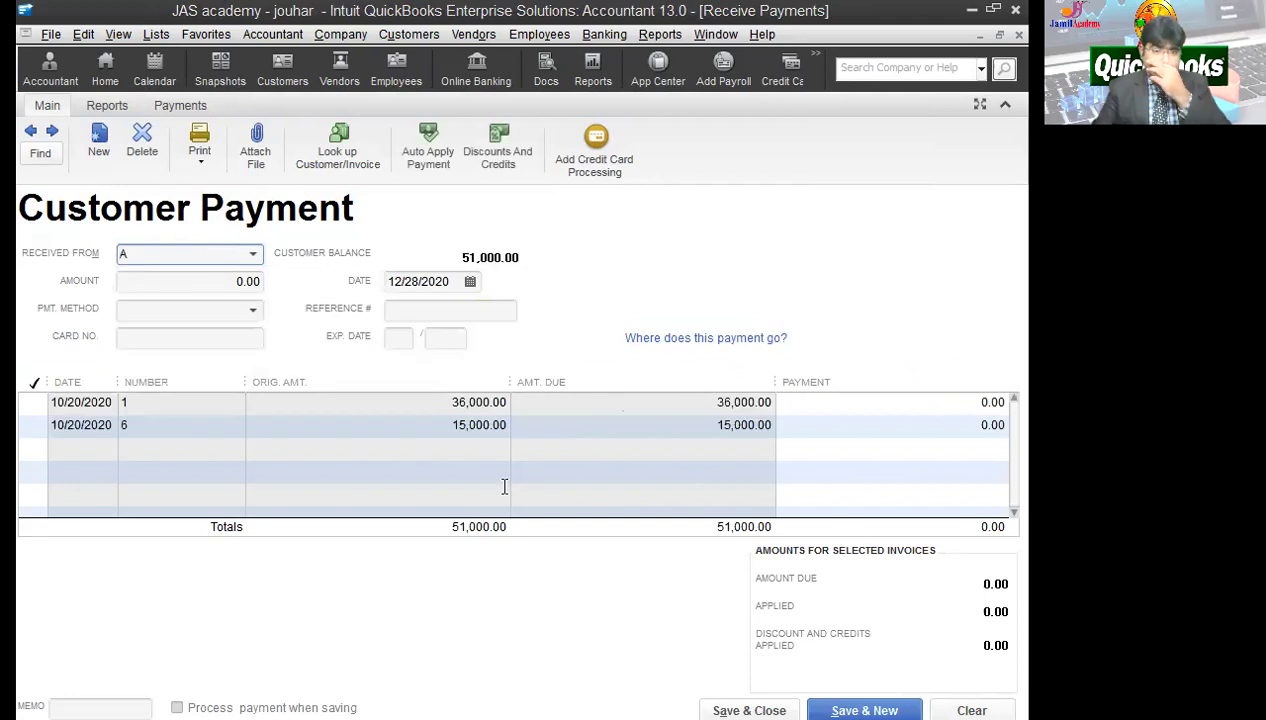
click(213, 281)
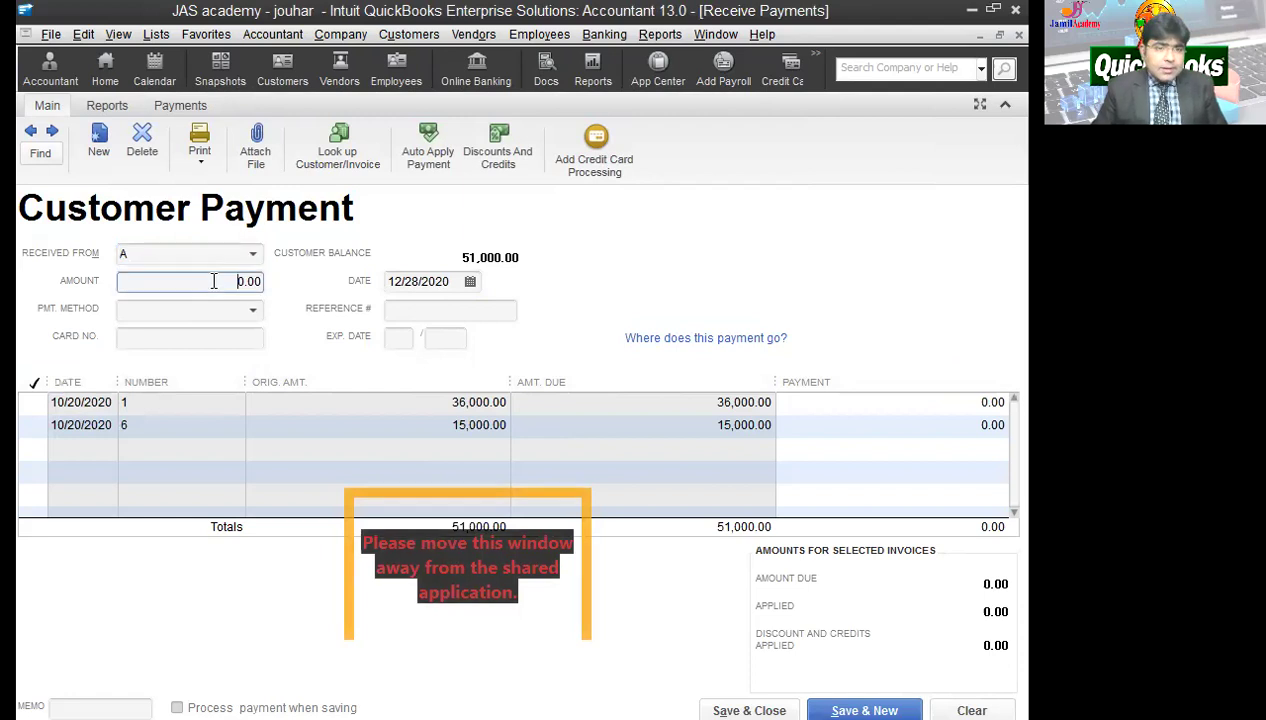
text(50,000)
key(Tab)
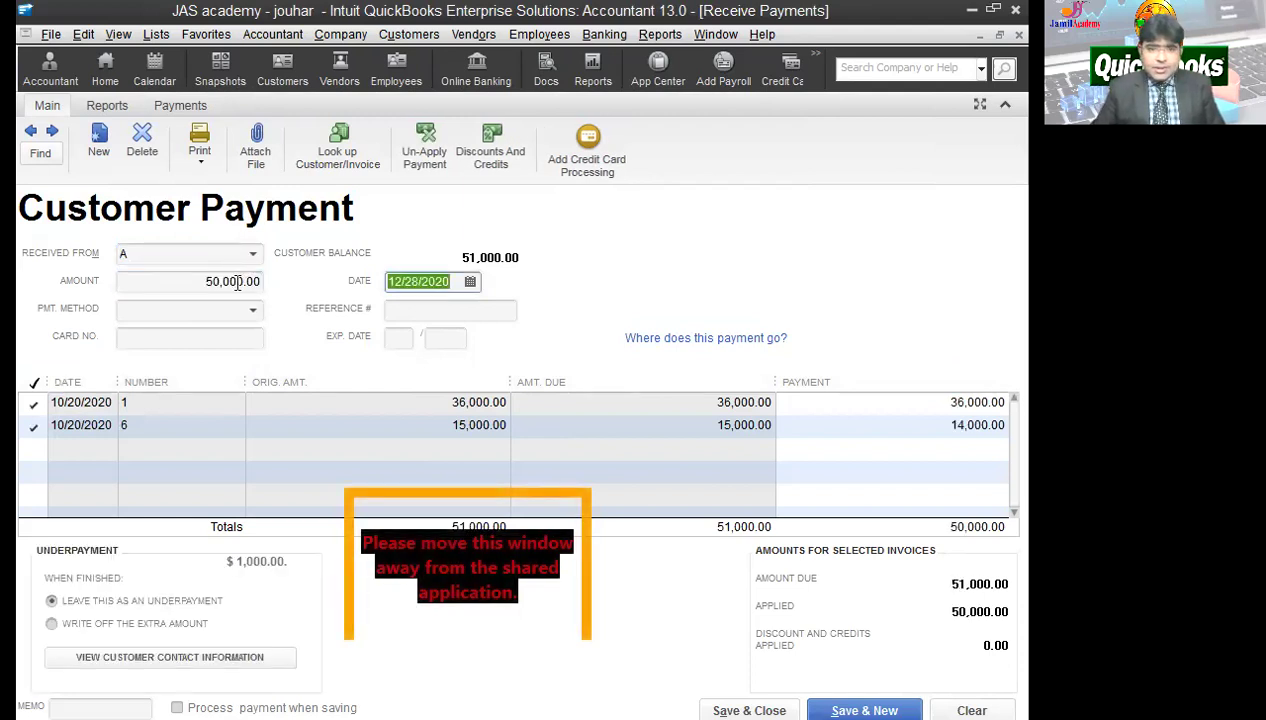
double_click(236, 281)
key(BackSpace)
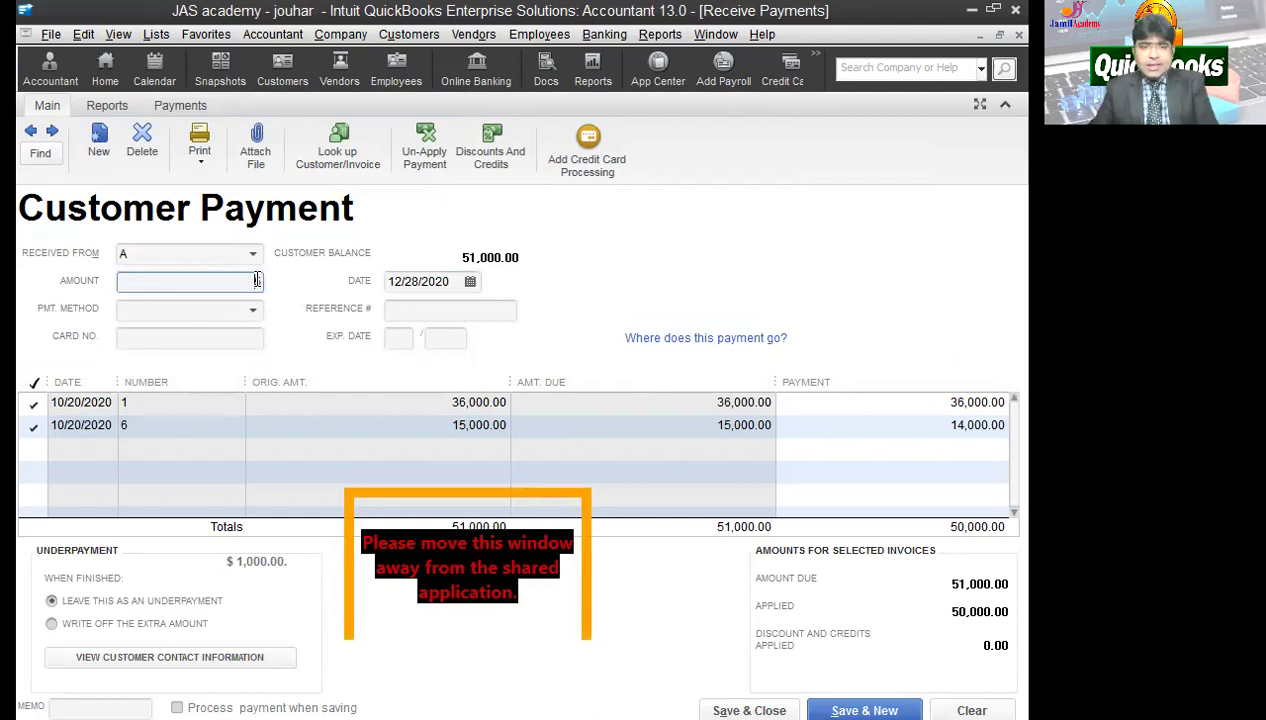
- Keep automatic payment calculation and apply customer A's payment to both open invoices, 1 and 6
click(34, 384)
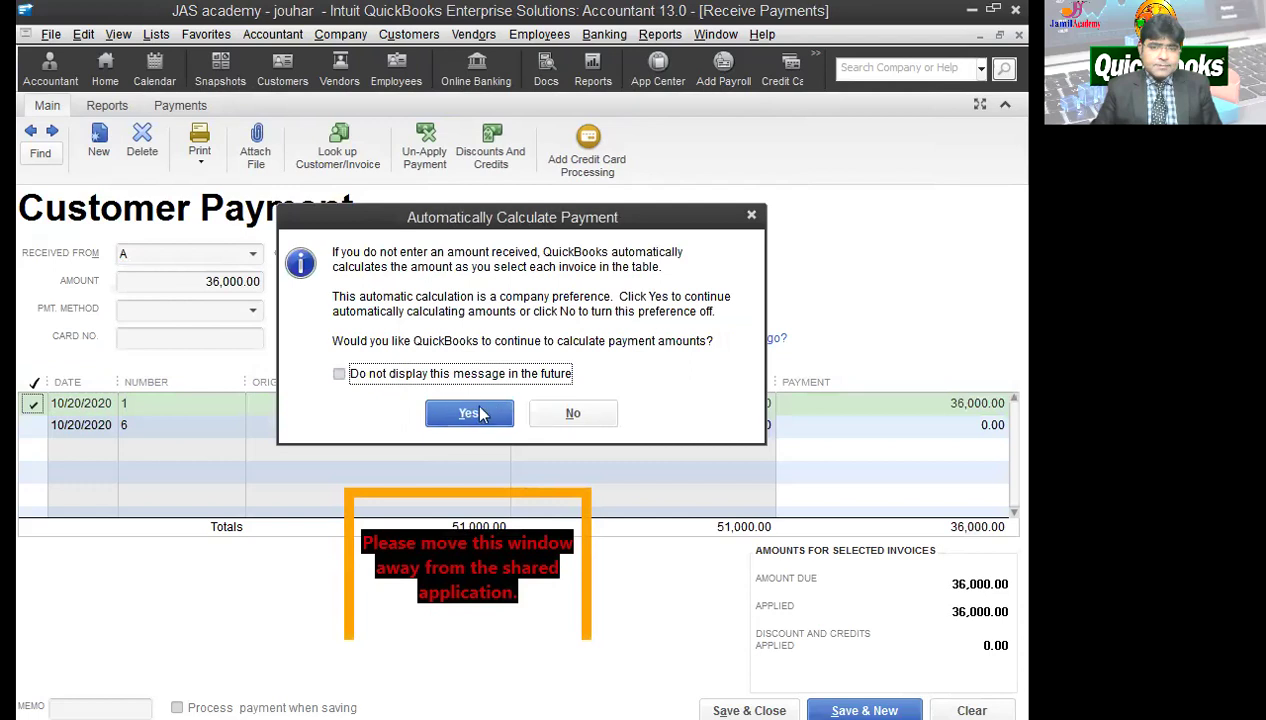
click(470, 413)
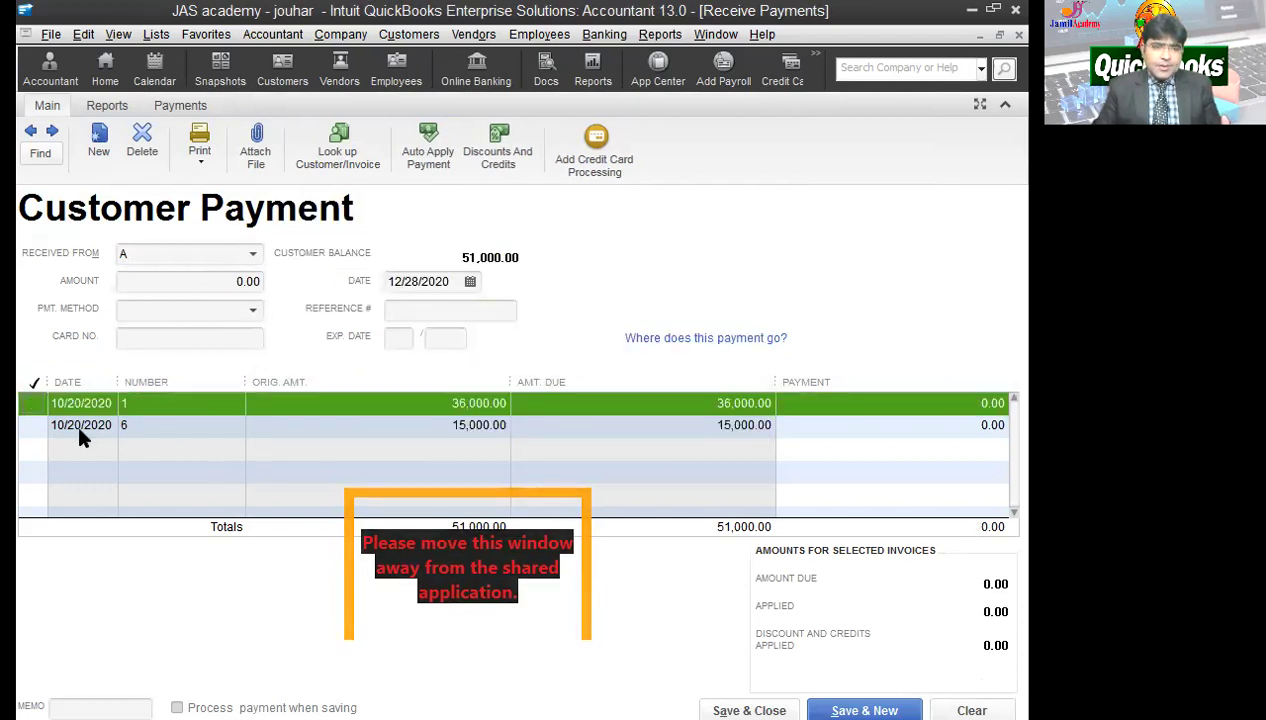
click(33, 403)
click(33, 425)
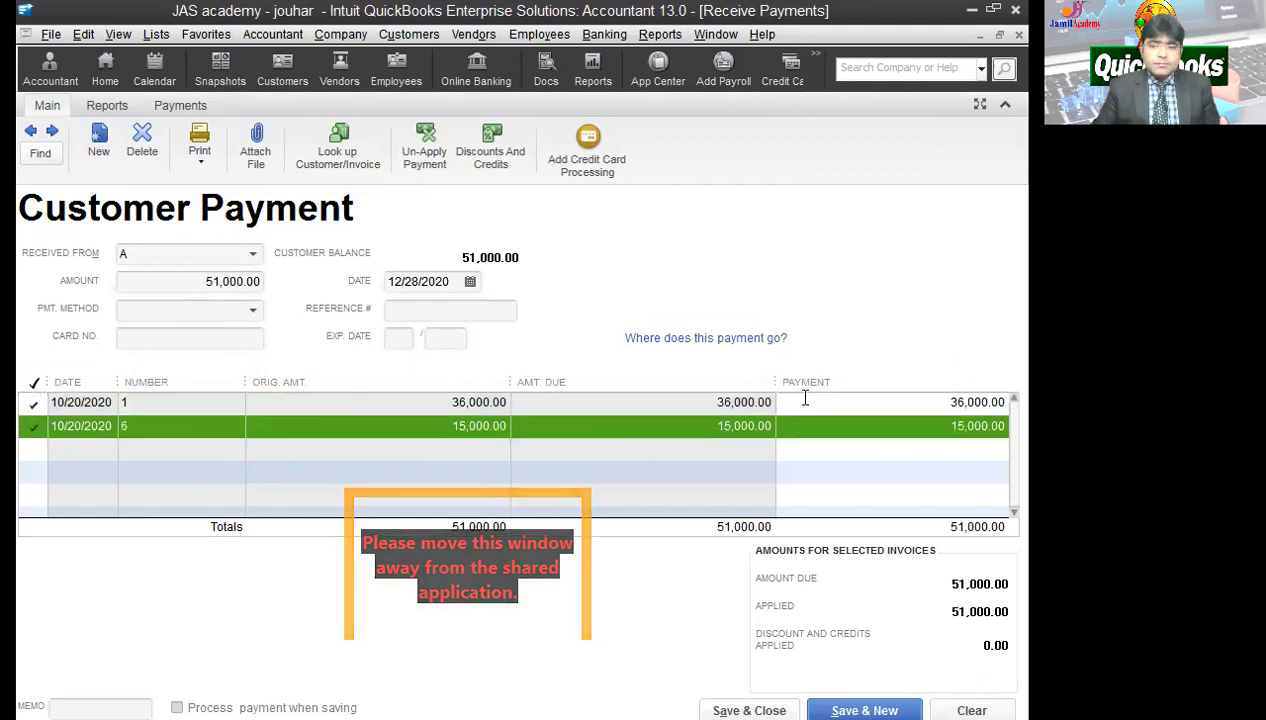
- Set the payment for invoice 6 to 14,000 and save customer A's payment, leaving the shortfall as an underpayment
click(940, 426)
key(Delete)
key(Delete)
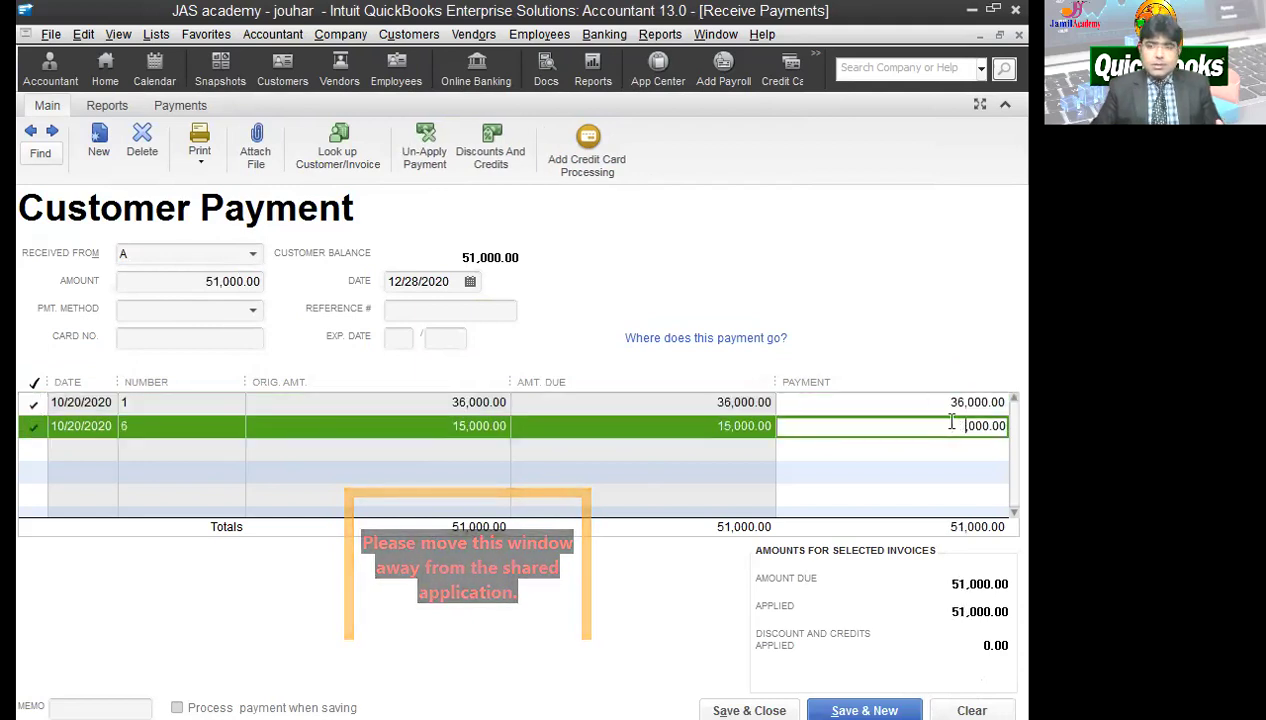
text(14)
key(Tab)
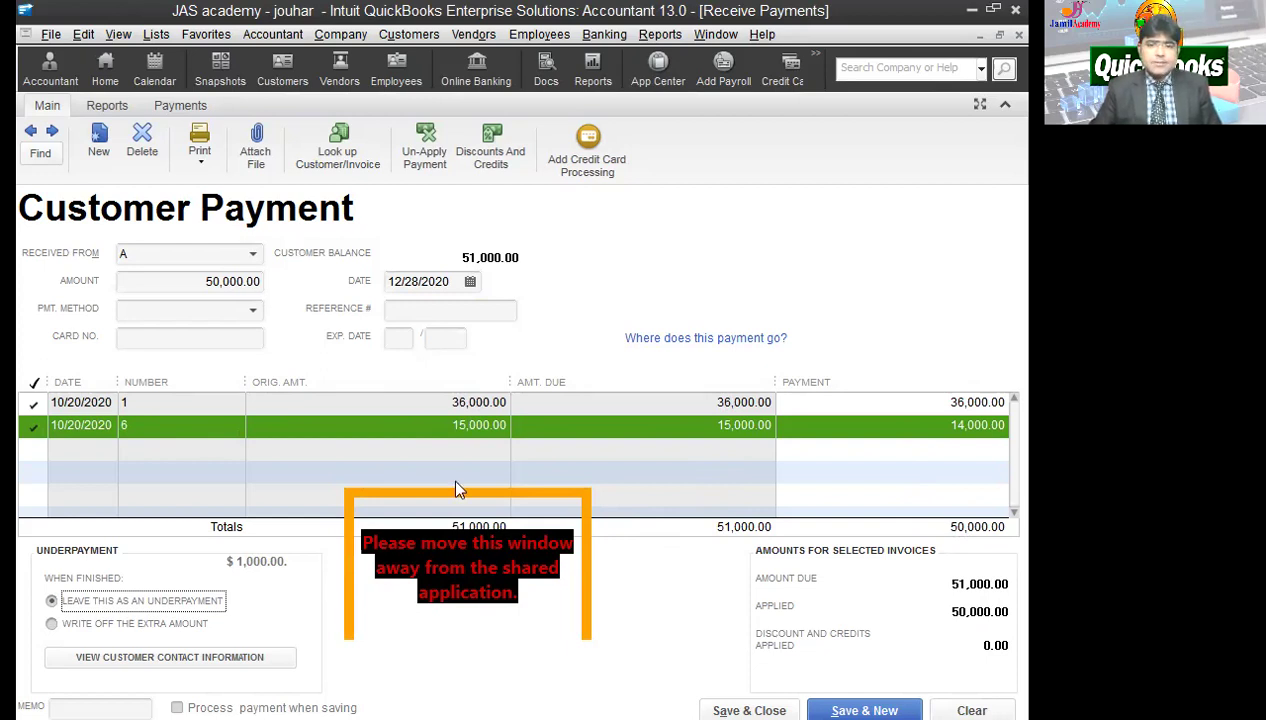
click(860, 706)
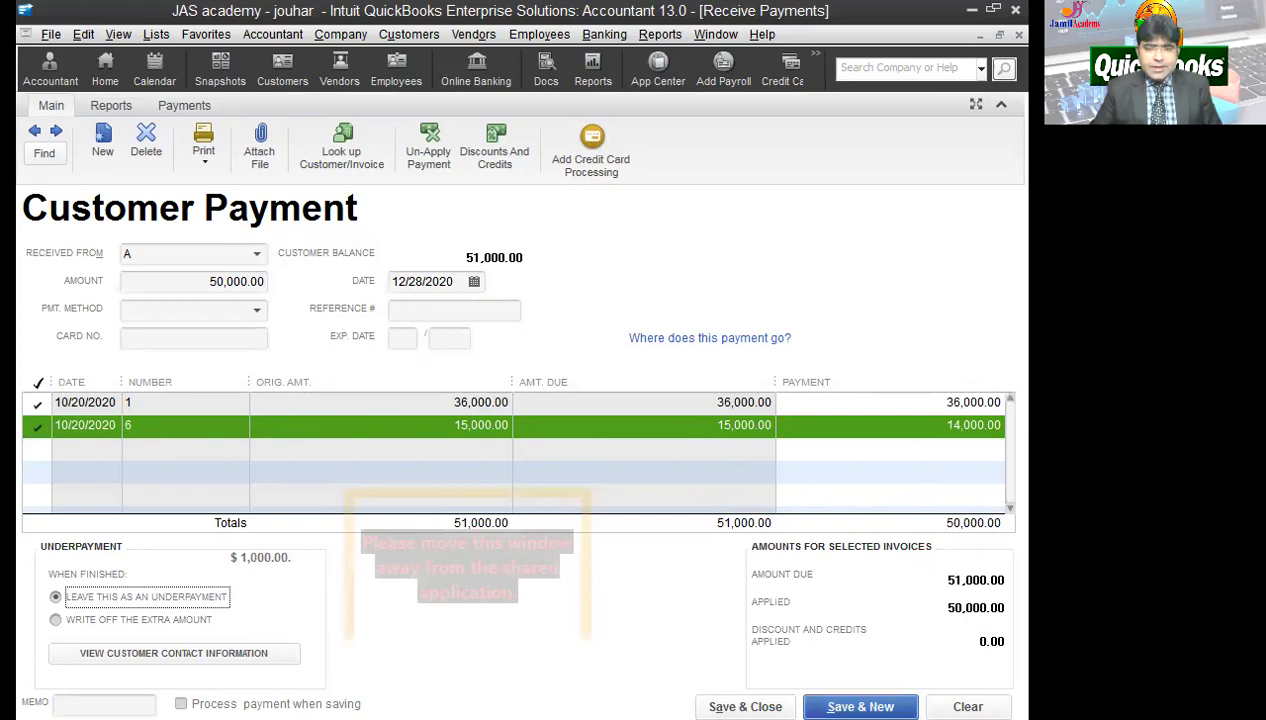
- Start a payment received from customer B and apply it to invoices 2 and 7
click(257, 255)
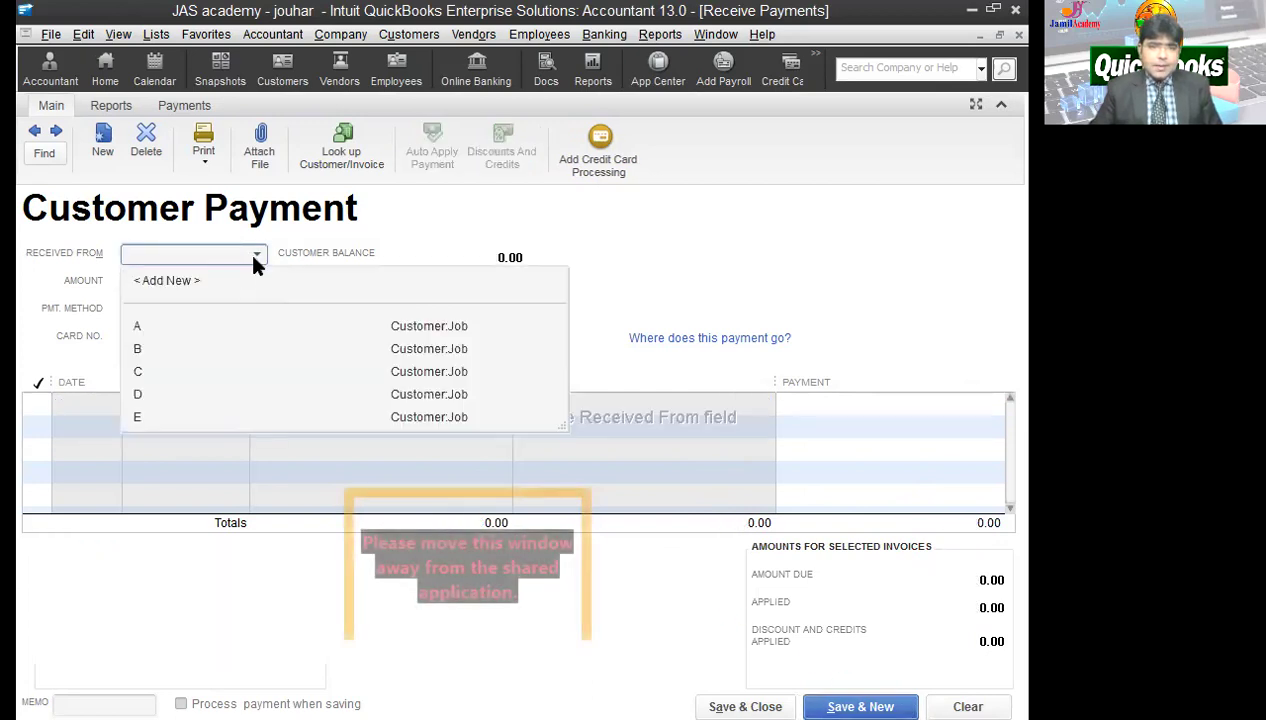
click(175, 349)
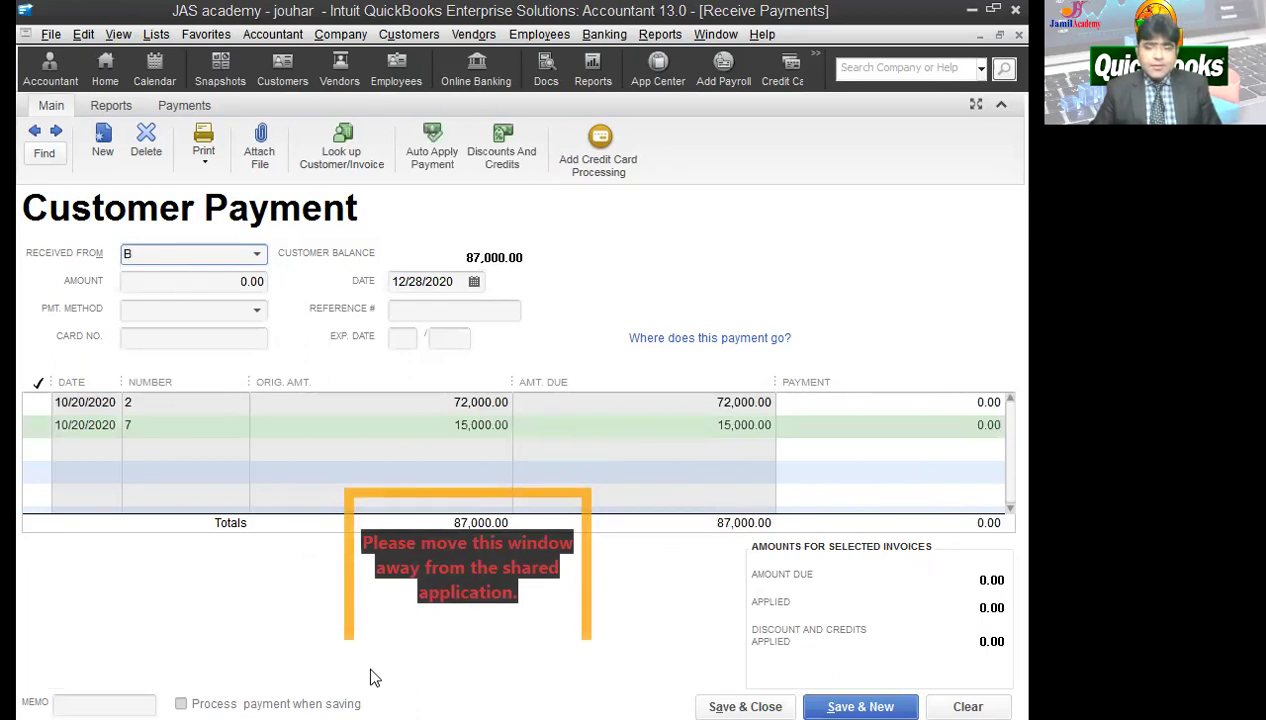
click(746, 424)
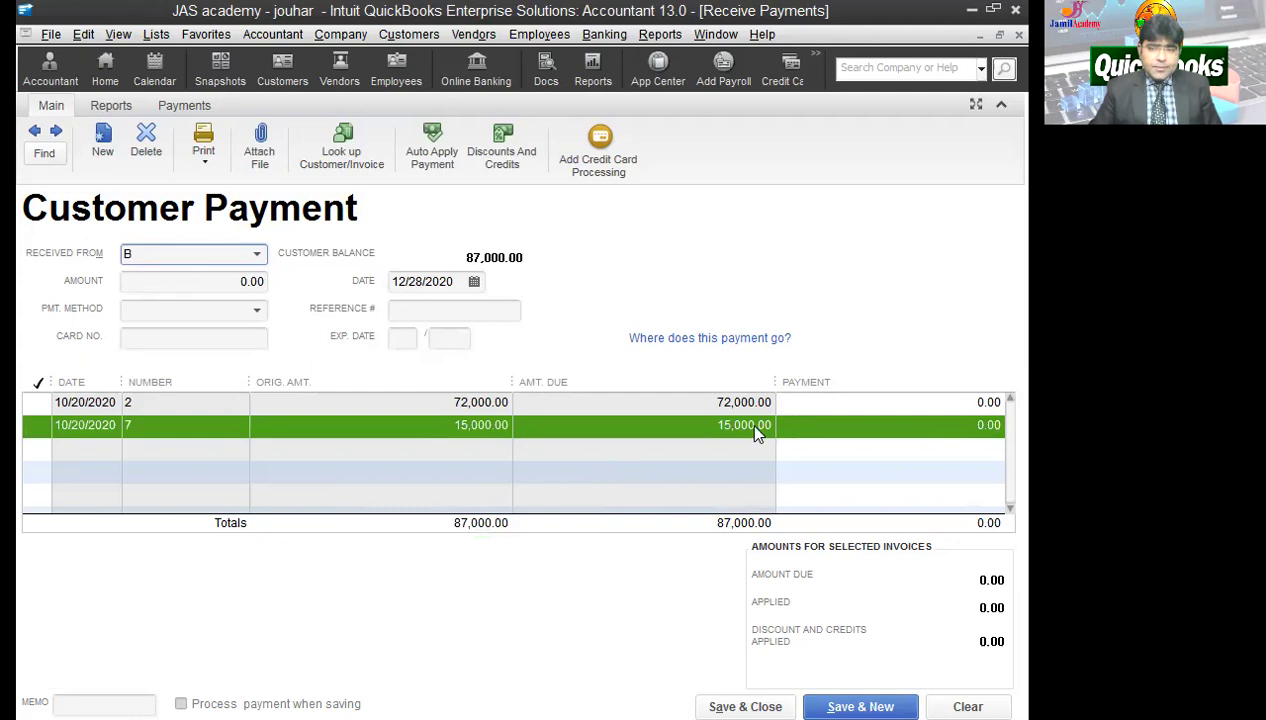
click(27, 424)
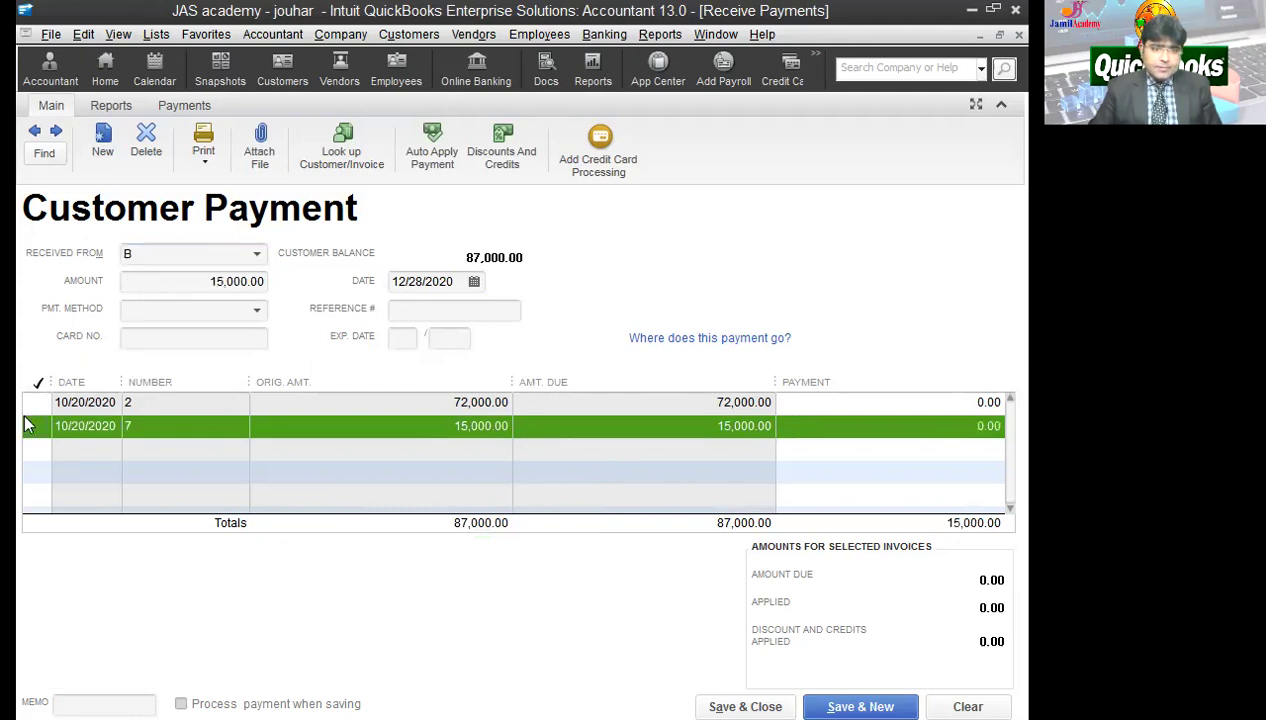
click(462, 412)
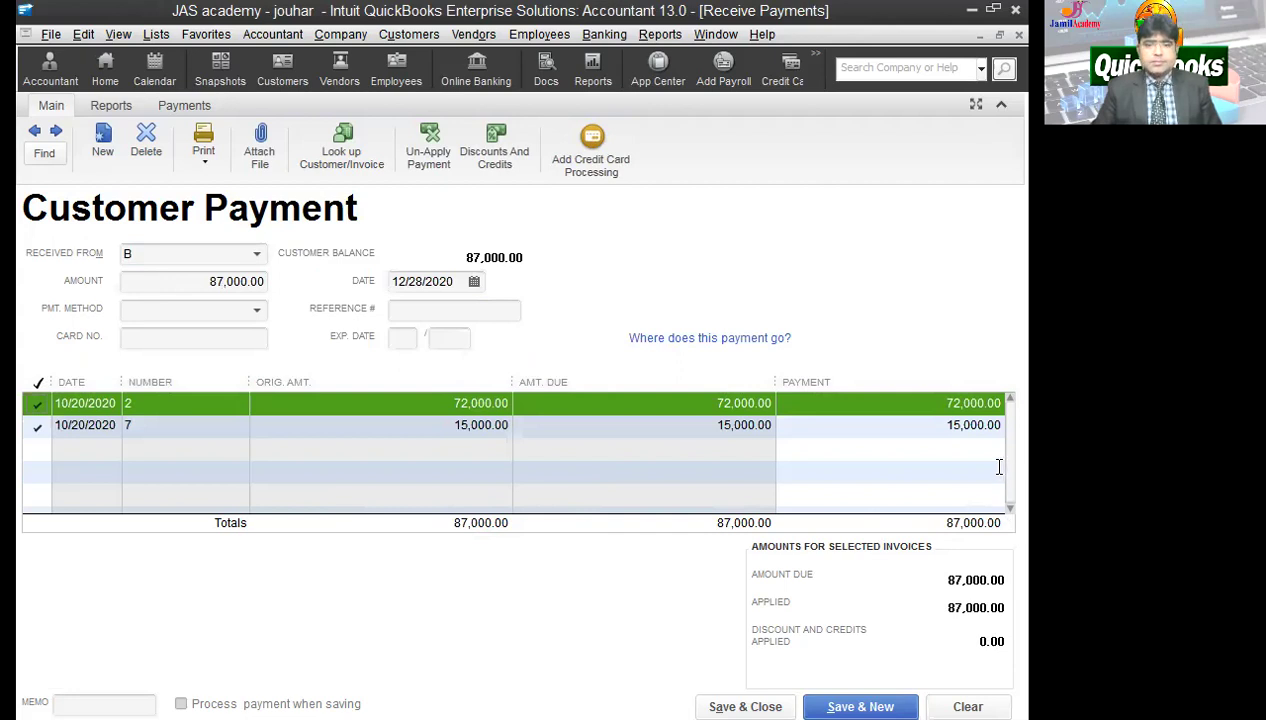
- Open customer B's invoice 2 from the payment's invoice list, correct its service quantity to 1, and record the changed invoice
click(145, 428)
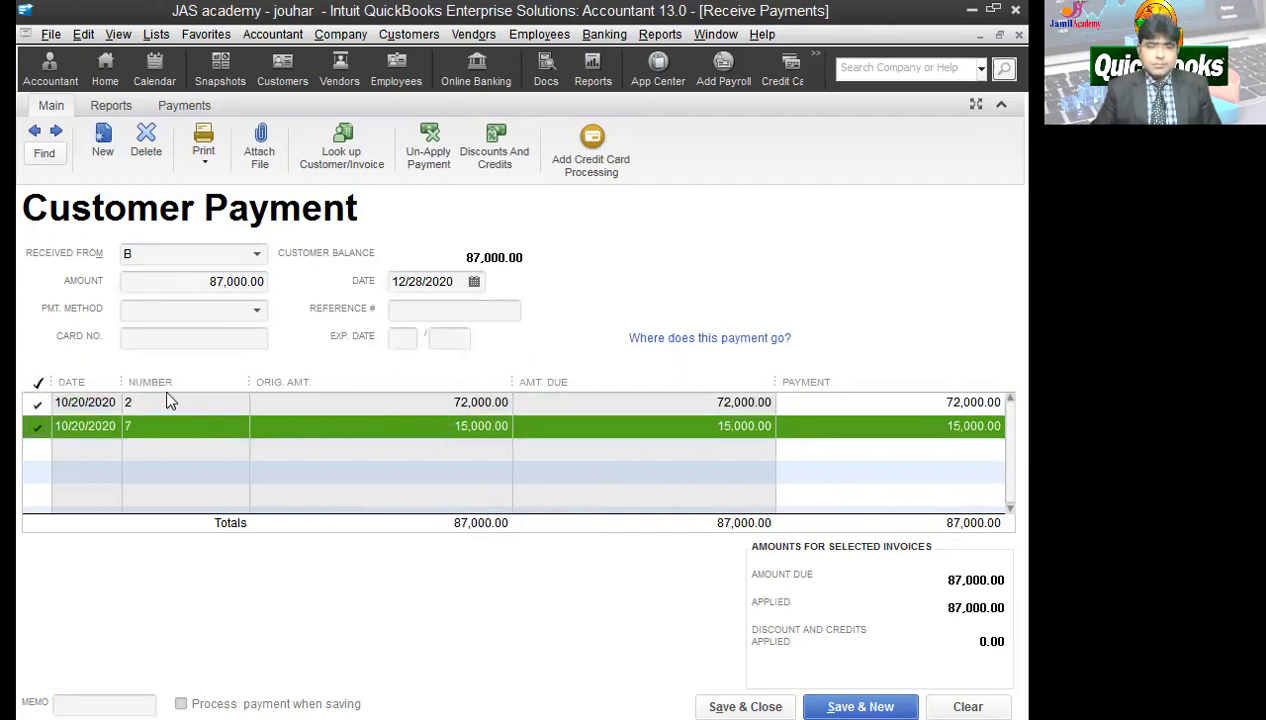
click(160, 403)
double_click(143, 404)
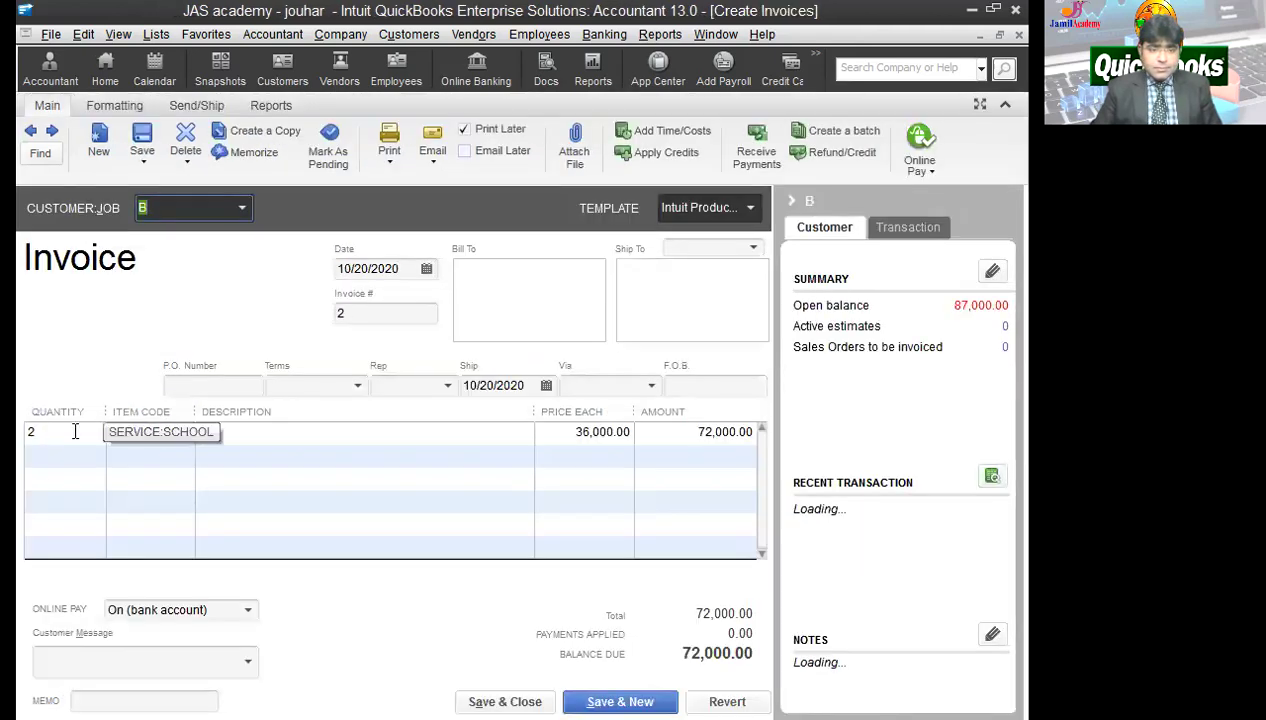
click(32, 433)
text(1)
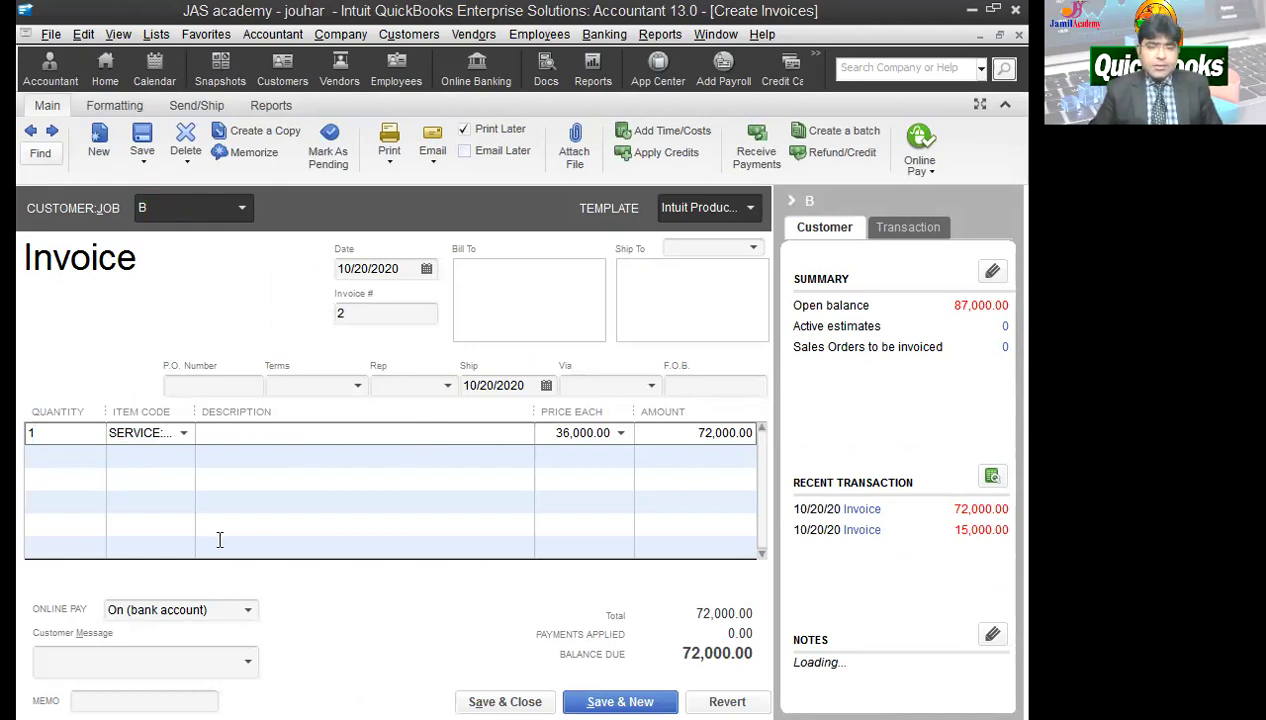
click(454, 428)
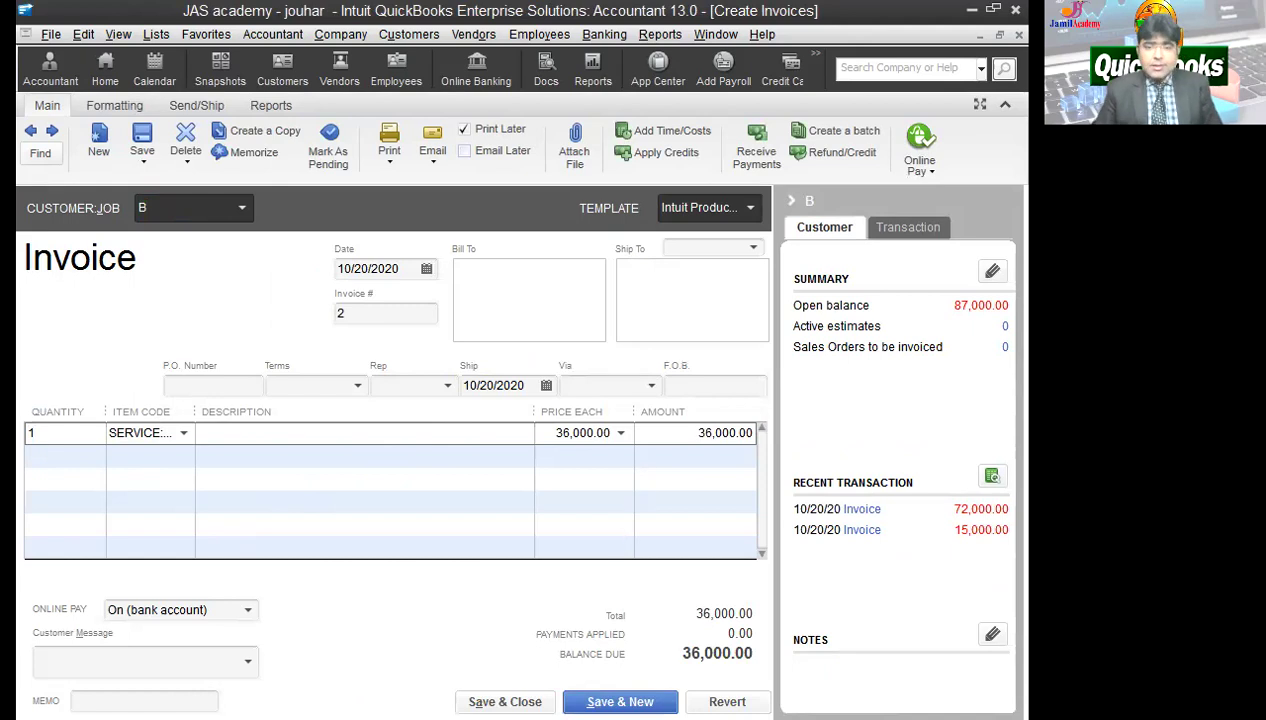
click(505, 701)
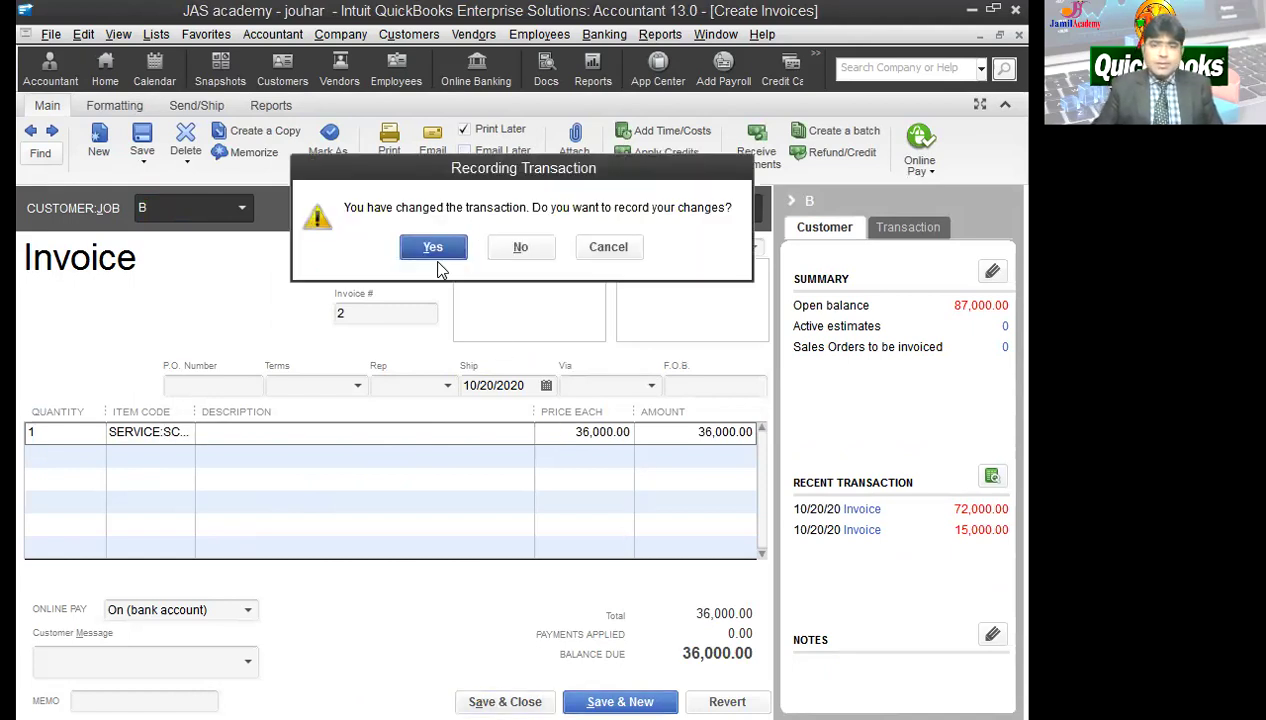
click(436, 255)
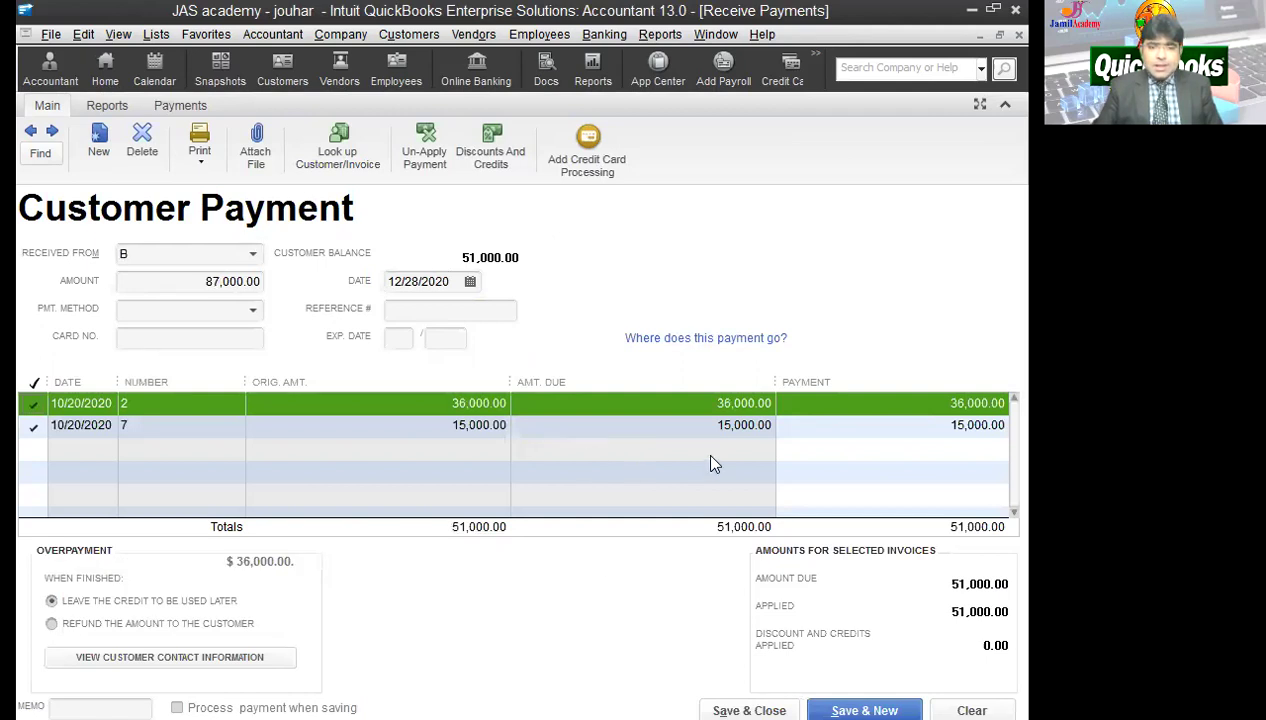
- Set customer B's payment amount to 51,000 and save it, leaving a blank payment form for another customer
click(204, 281)
text(51000)
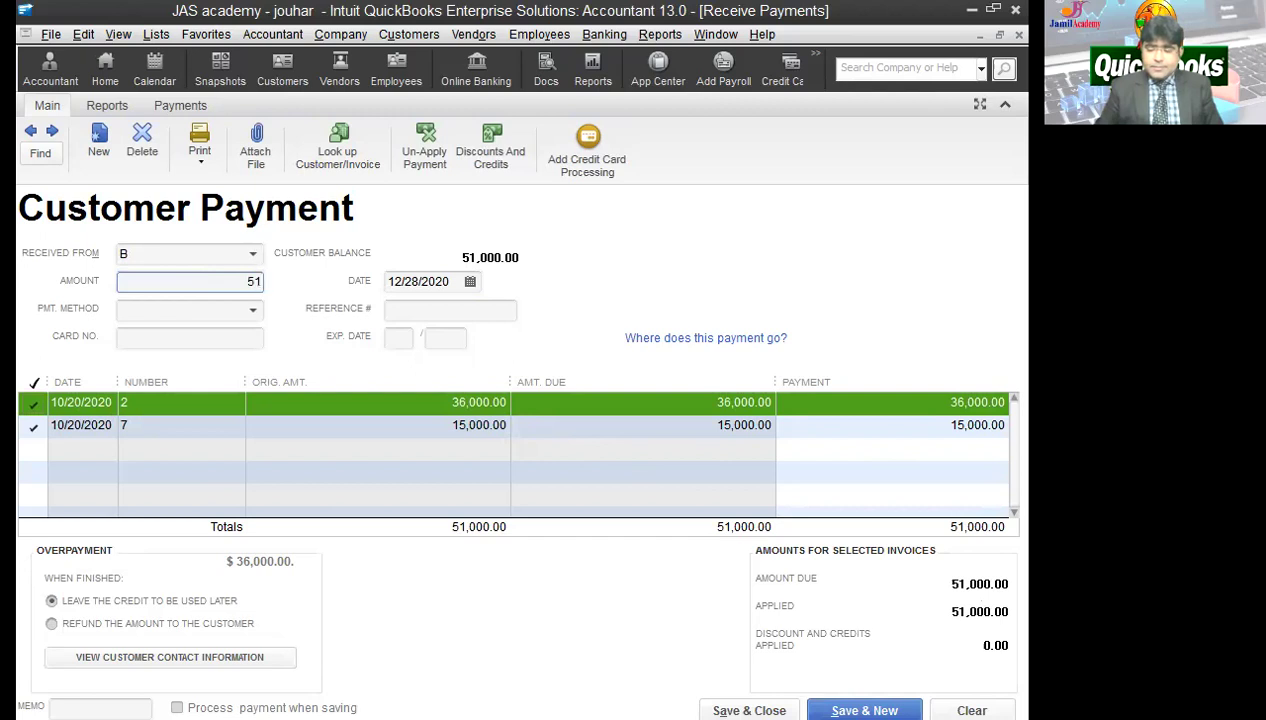
key(Tab)
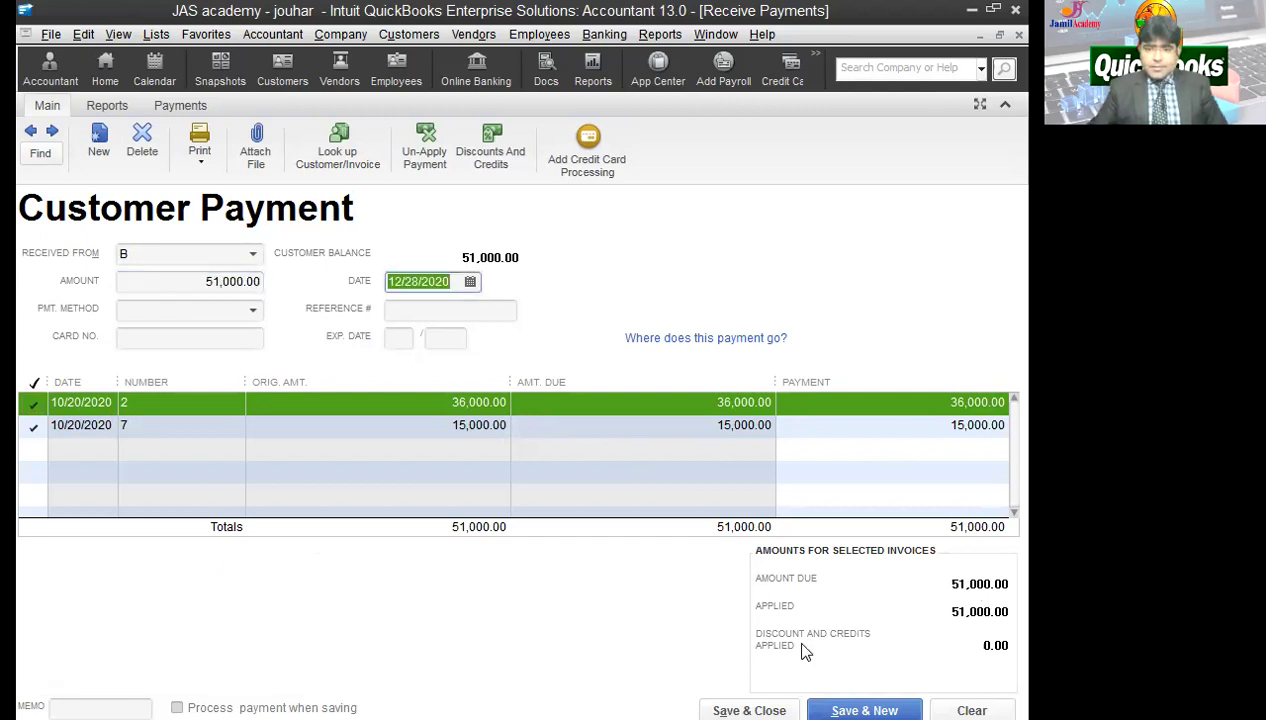
key(alt+s)
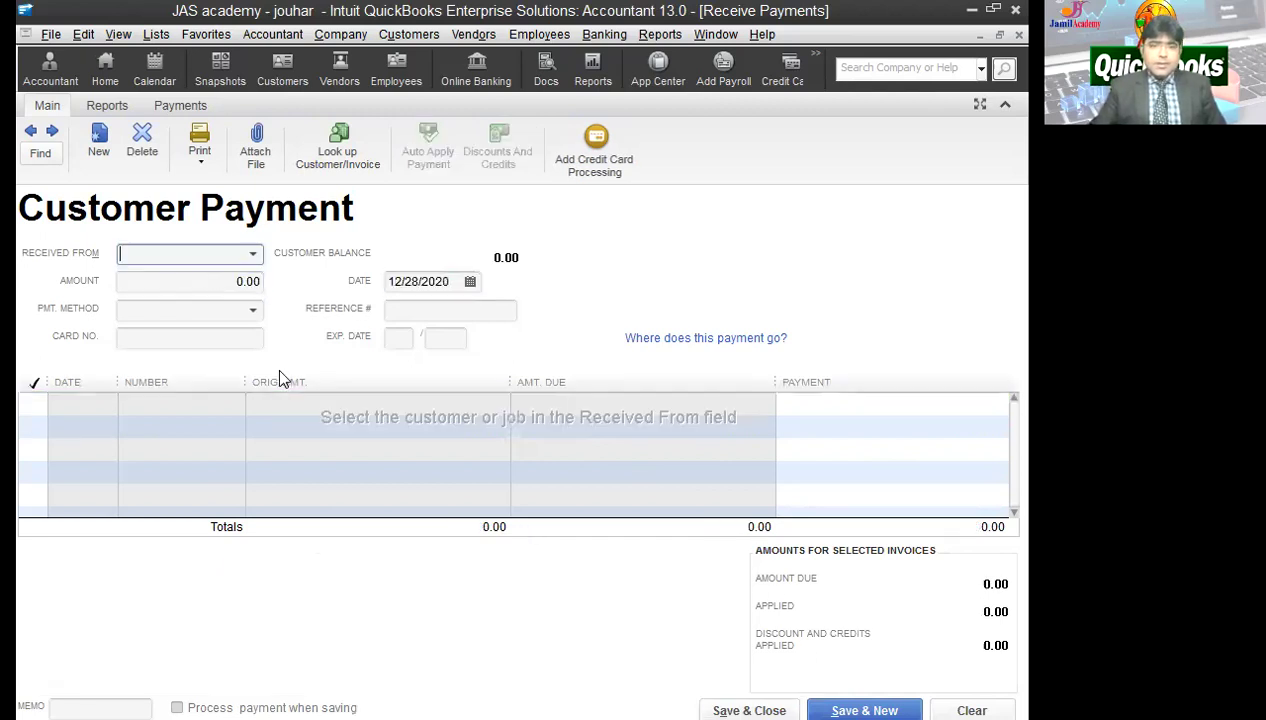
- Record a payment of 51,000 received from customer C against open invoices 3 and 8, and save it
click(253, 254)
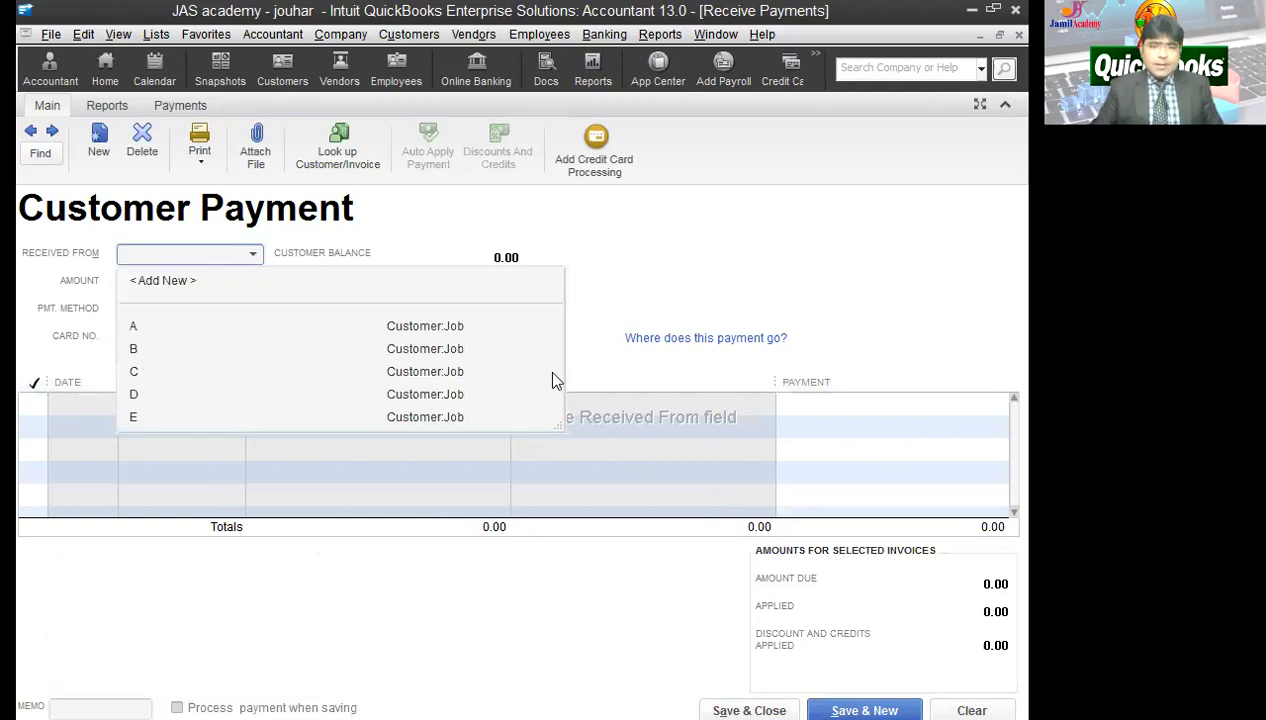
click(134, 371)
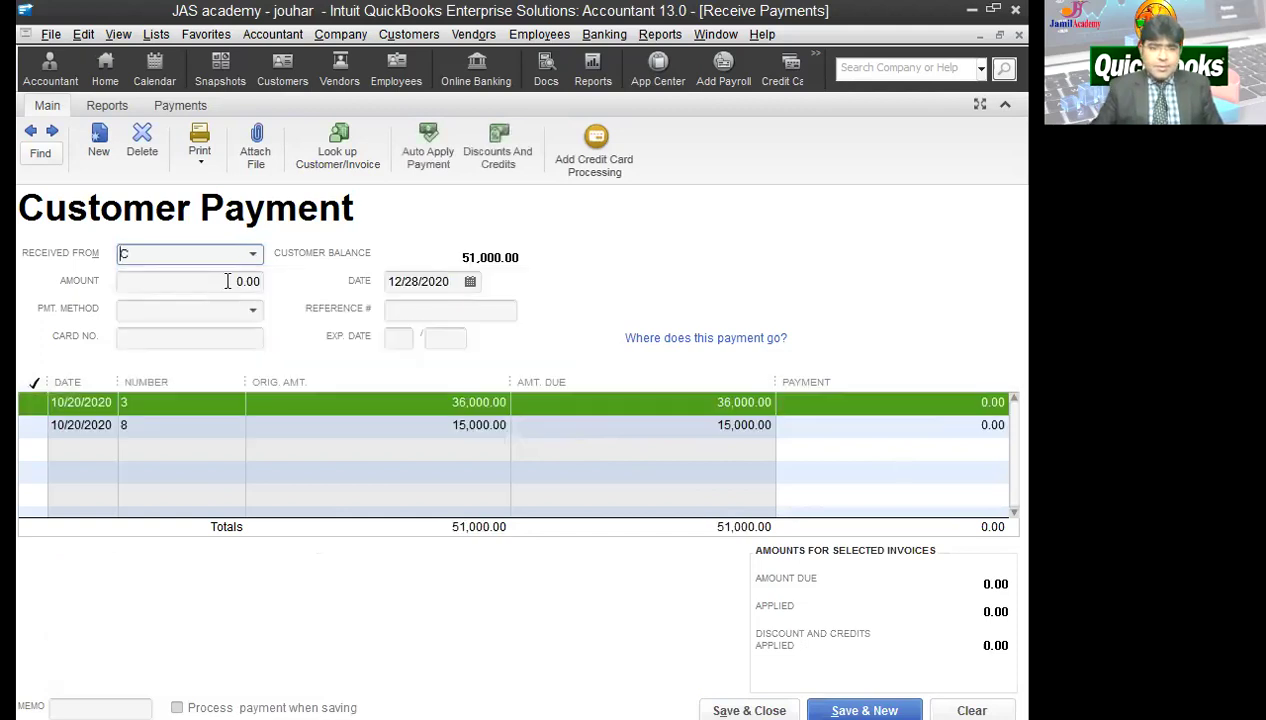
key(Tab)
text(51,000)
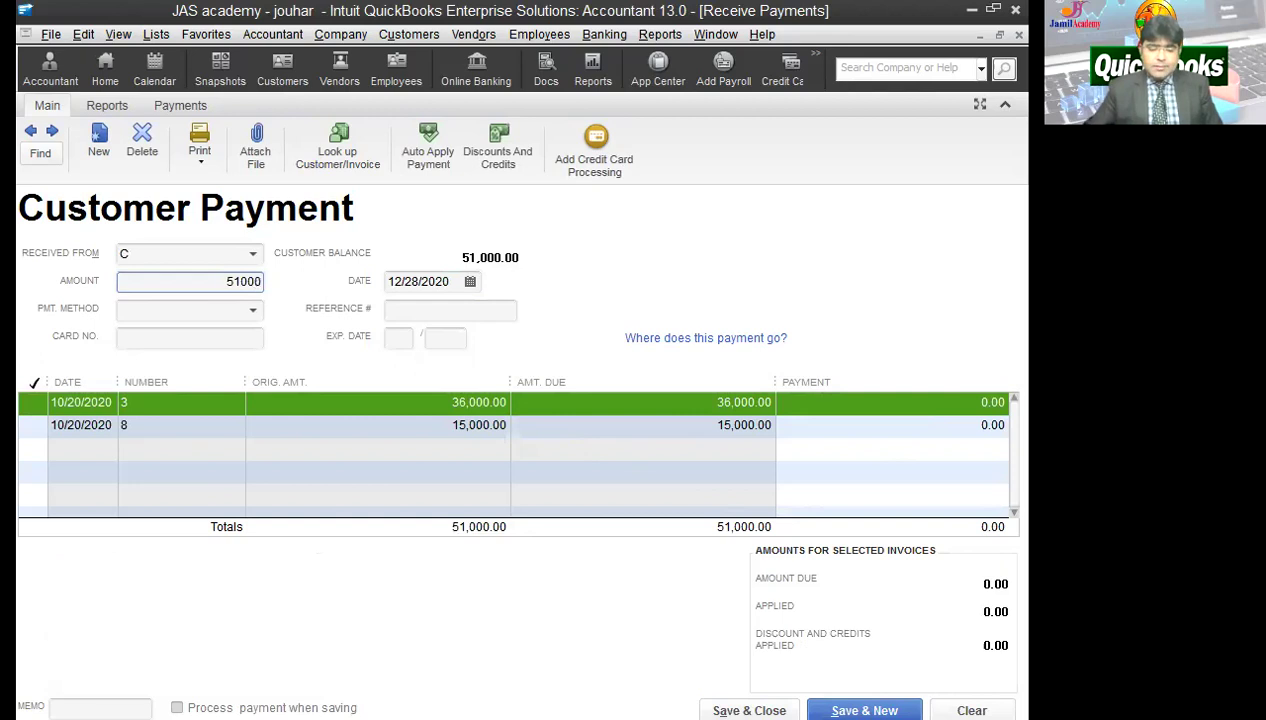
key(Tab)
key(Tab)
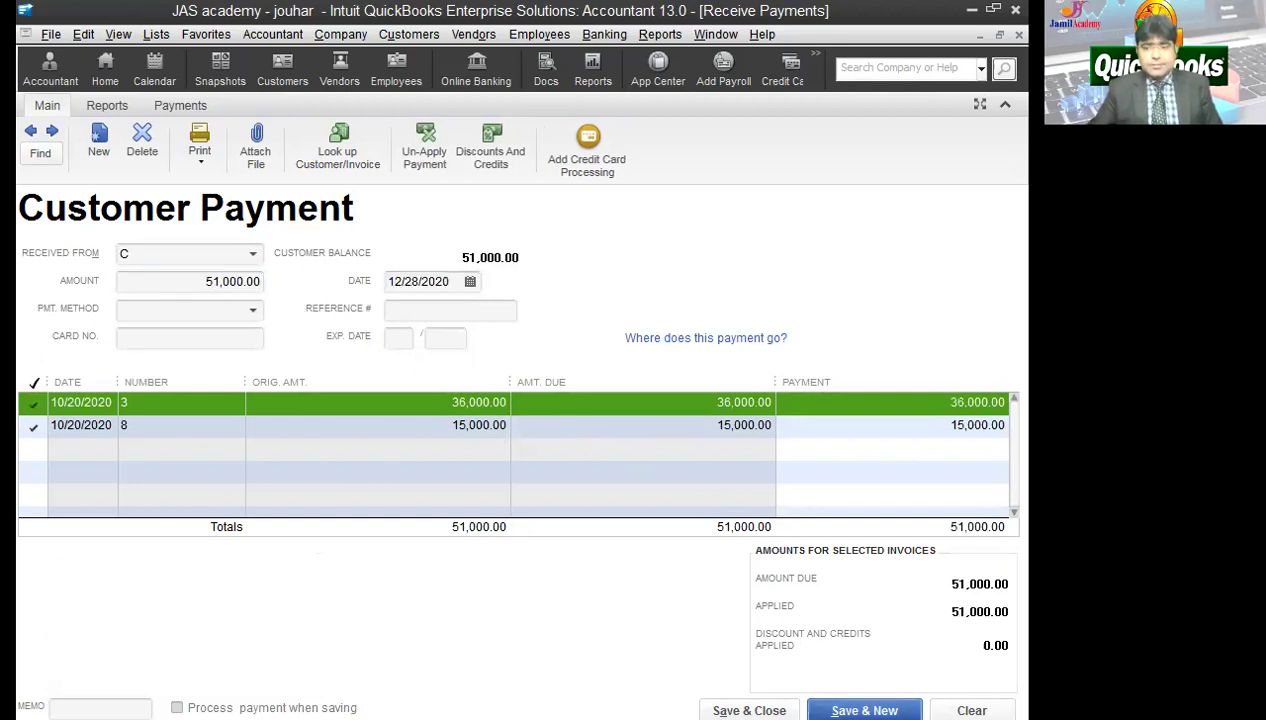
key(Return)
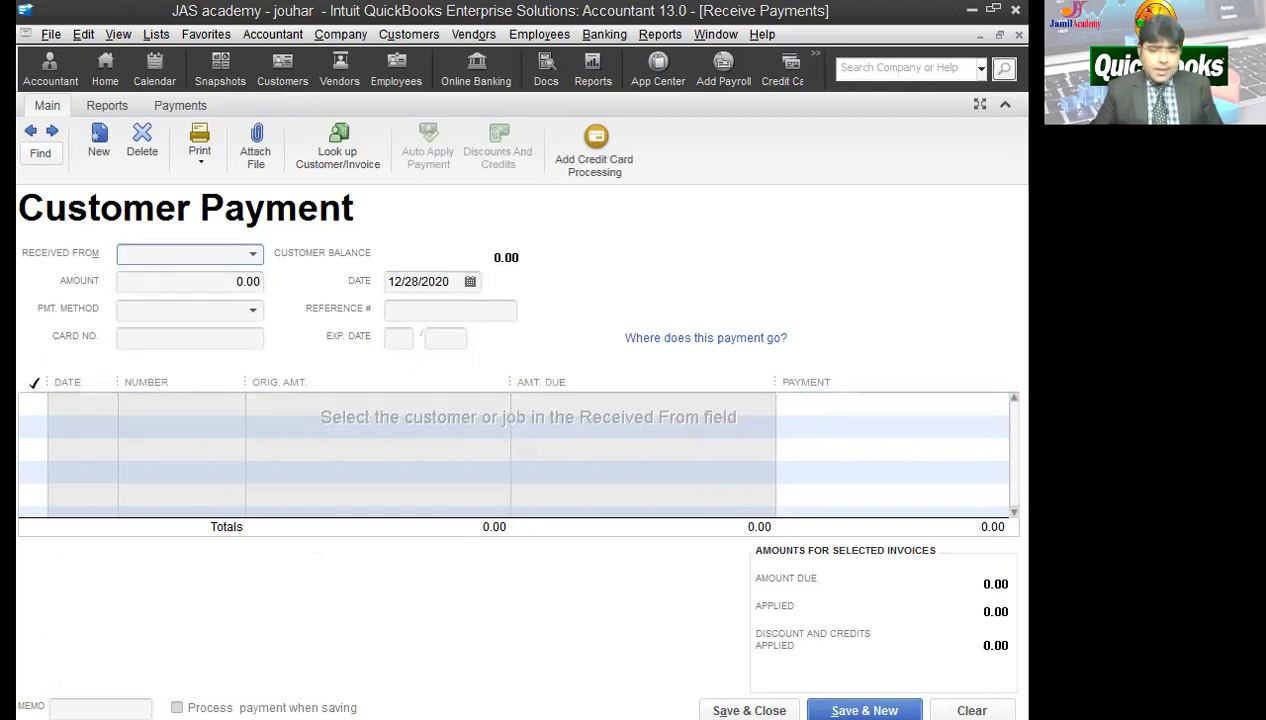
- Record a payment of 50,000 received from customer D against invoices 4 and 9, and save it with the shortfall left as an underpayment
key(super+d)
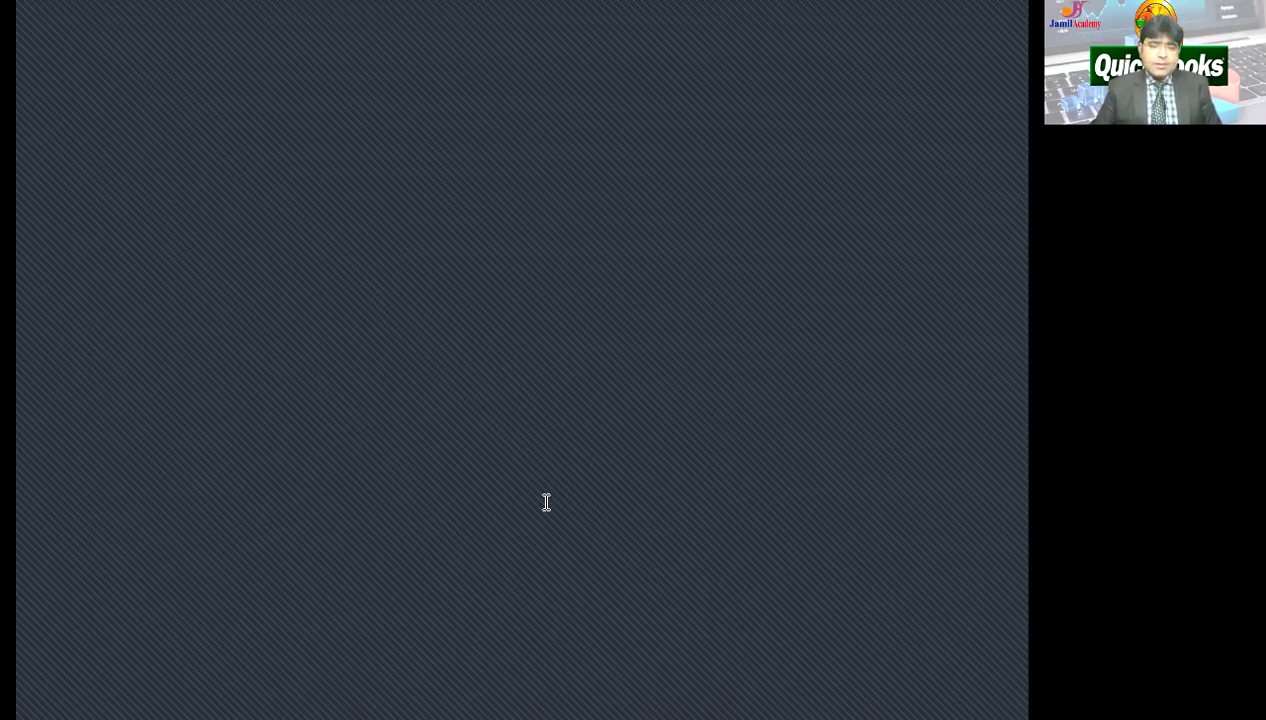
click(251, 255)
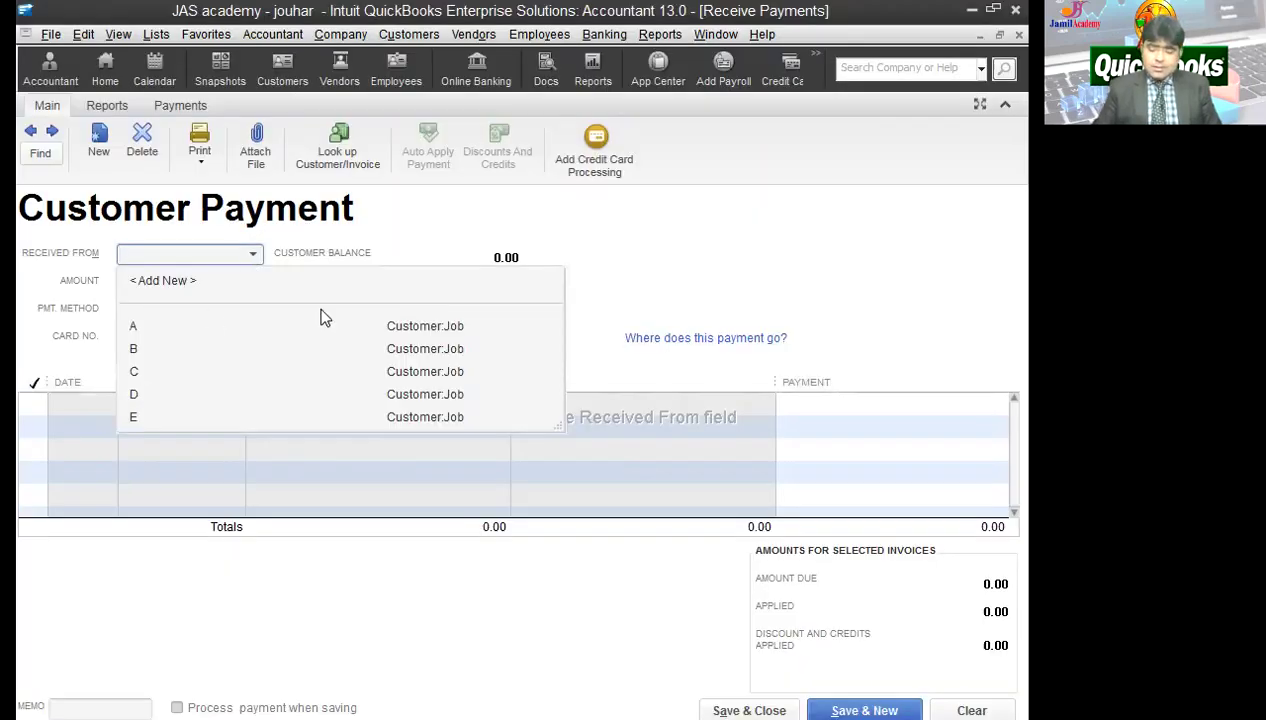
text(D)
key(Tab)
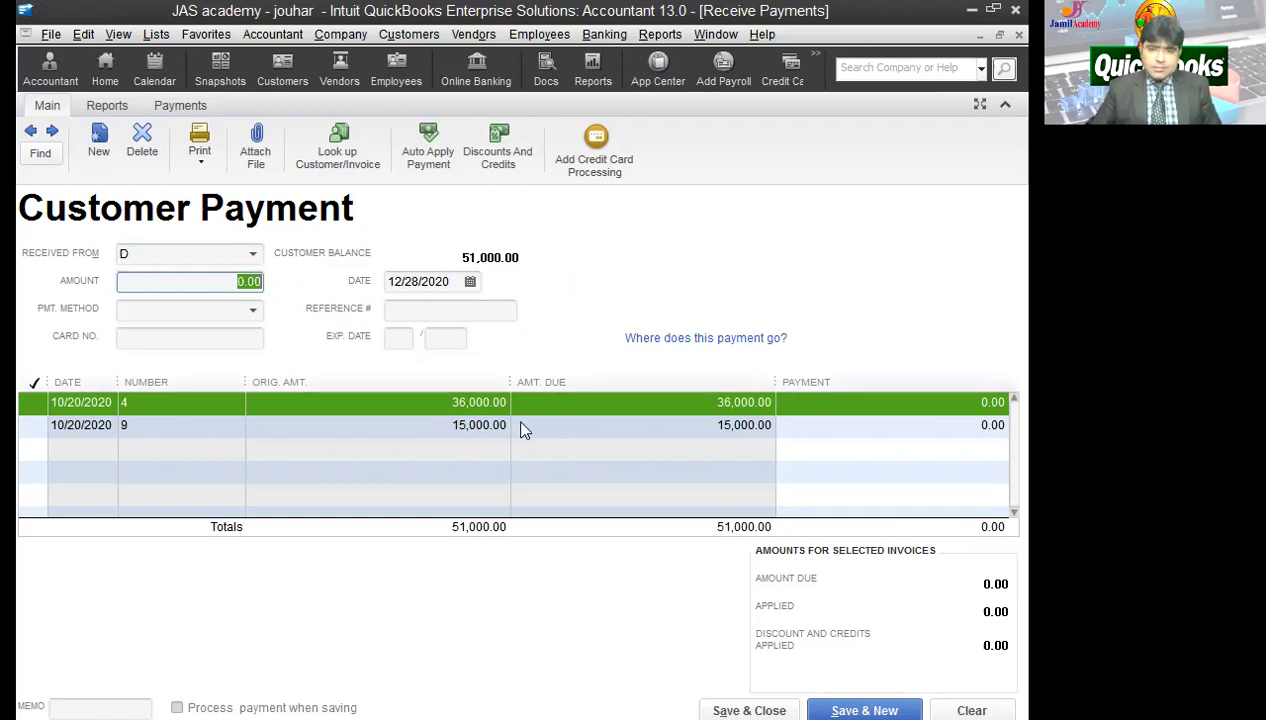
text(50,000)
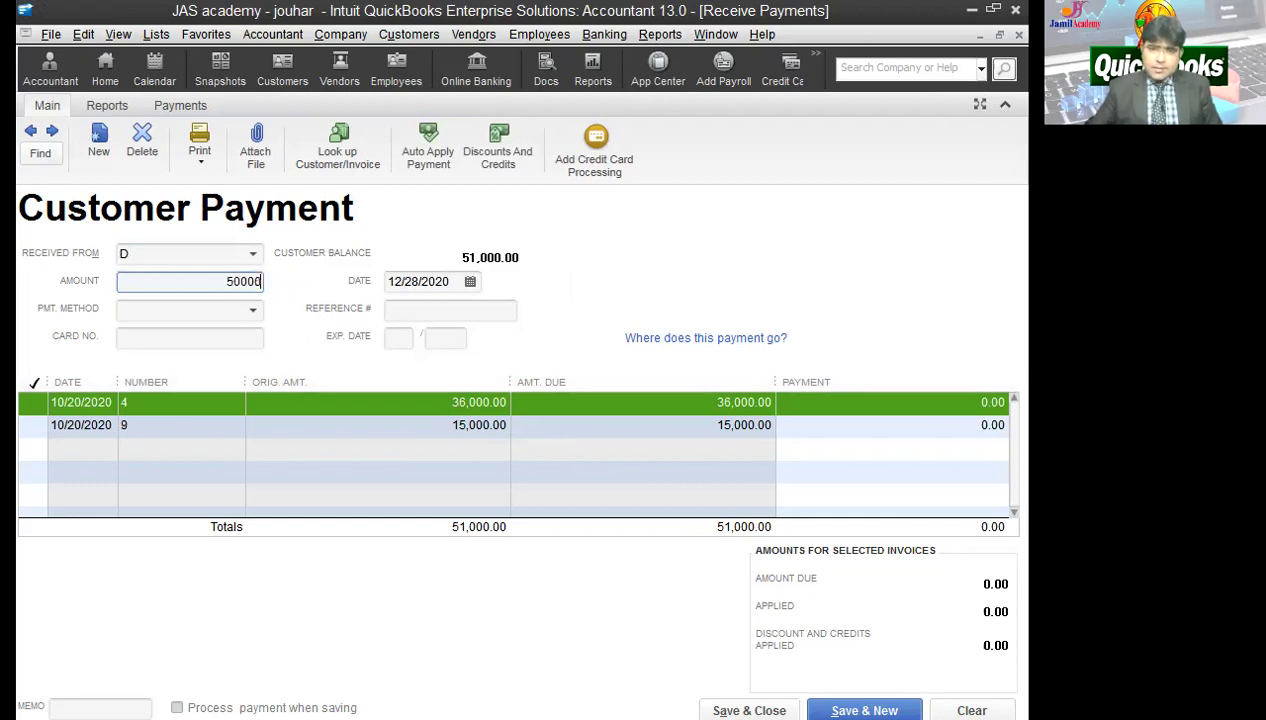
key(Tab)
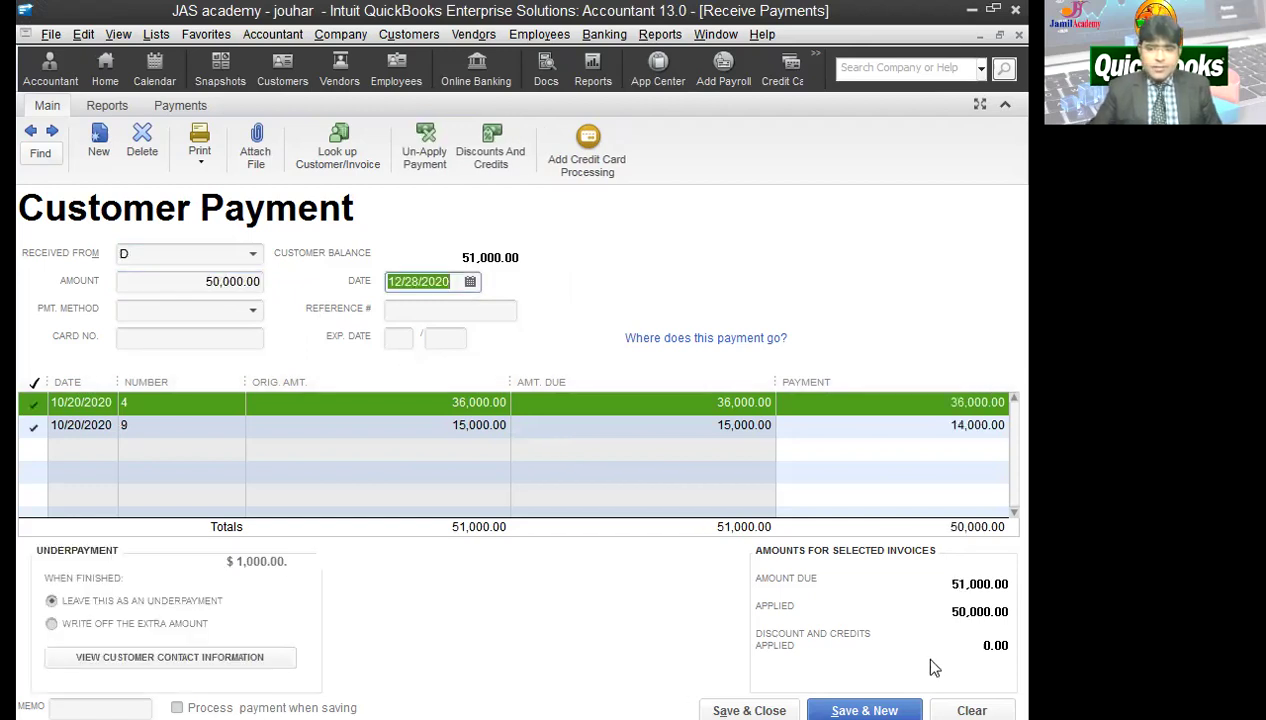
key(alt+s)
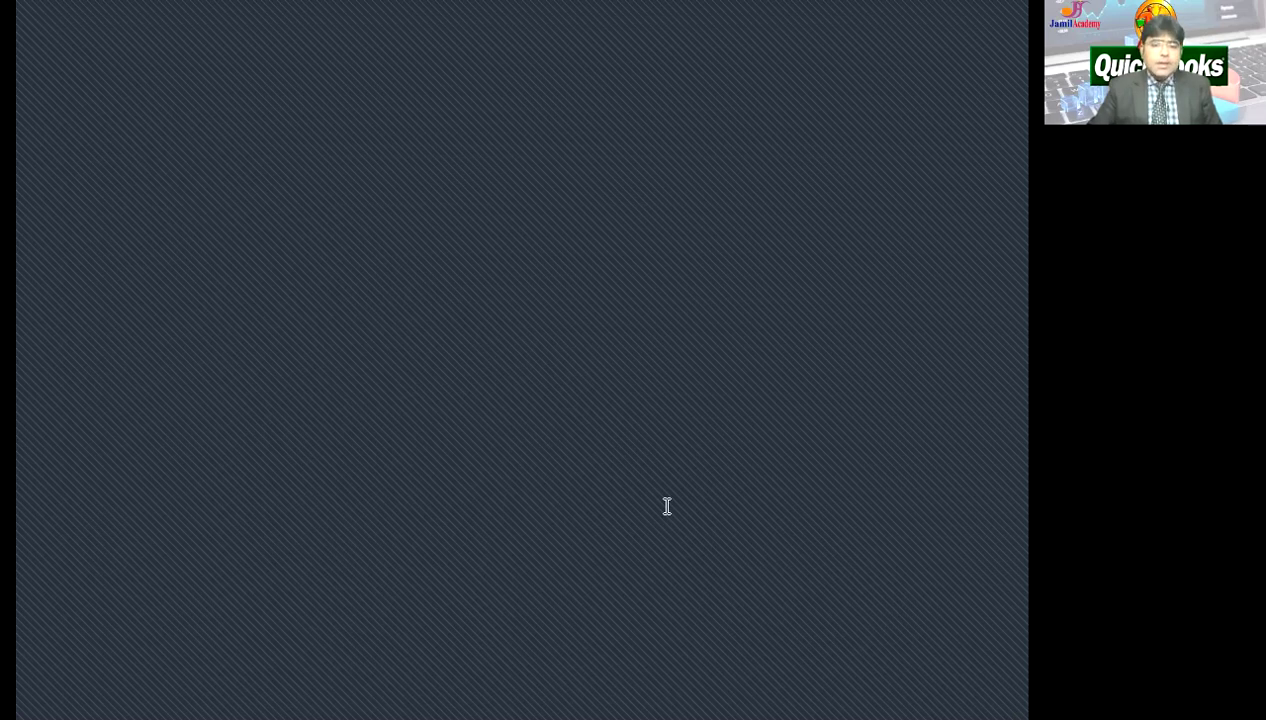
- Record a payment of 41,000 from customer E against invoices 5 and 10, leave the rest as an underpayment, and save and close the form
click(252, 253)
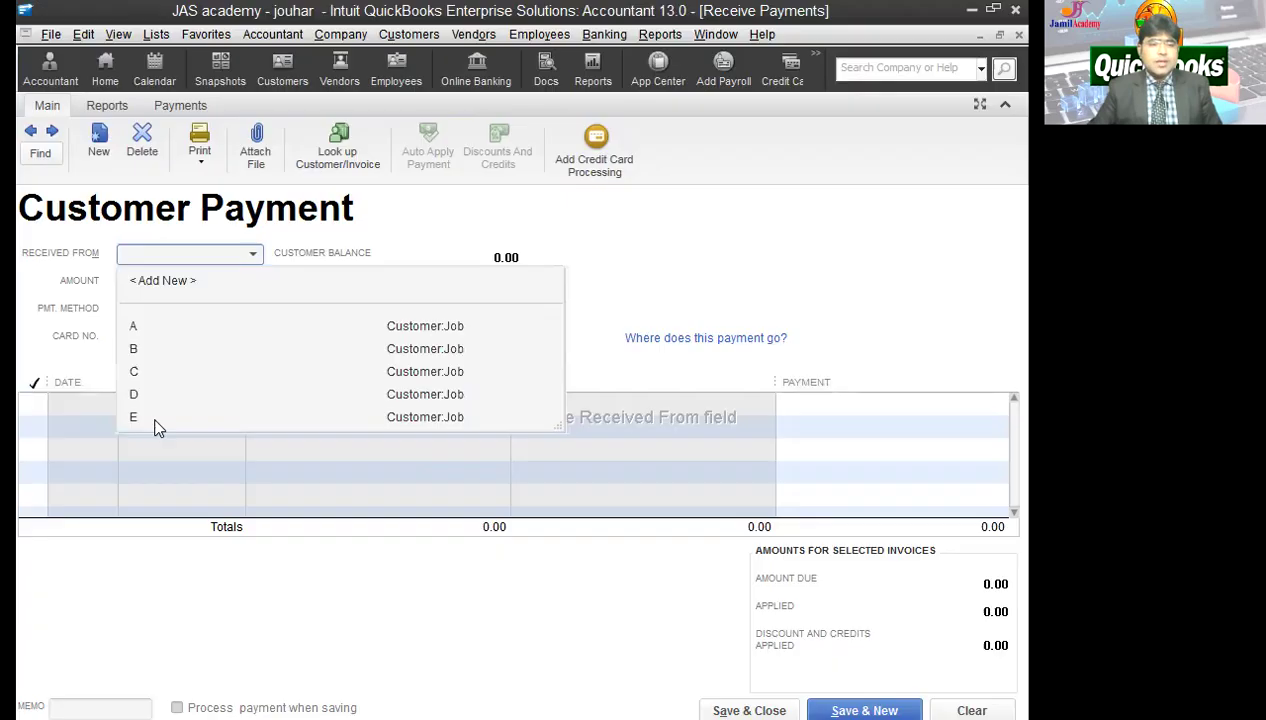
click(156, 422)
key(Tab)
text(4)
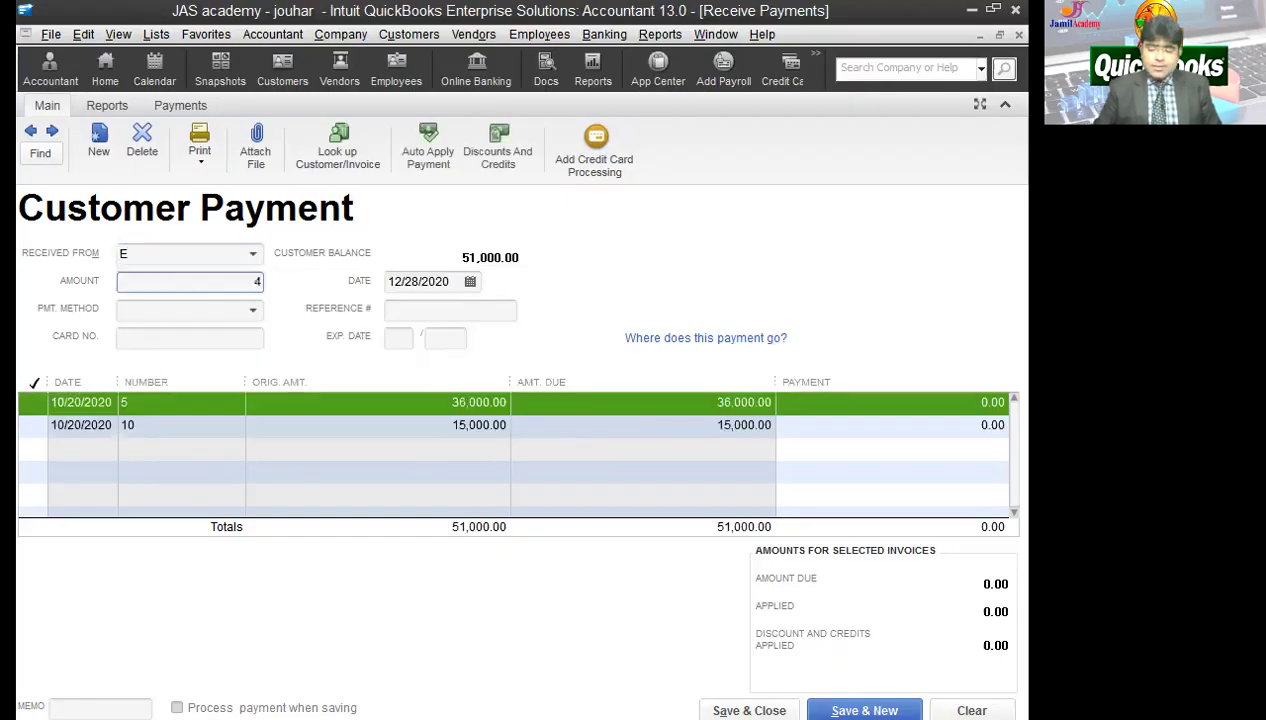
text(1,000)
key(Tab)
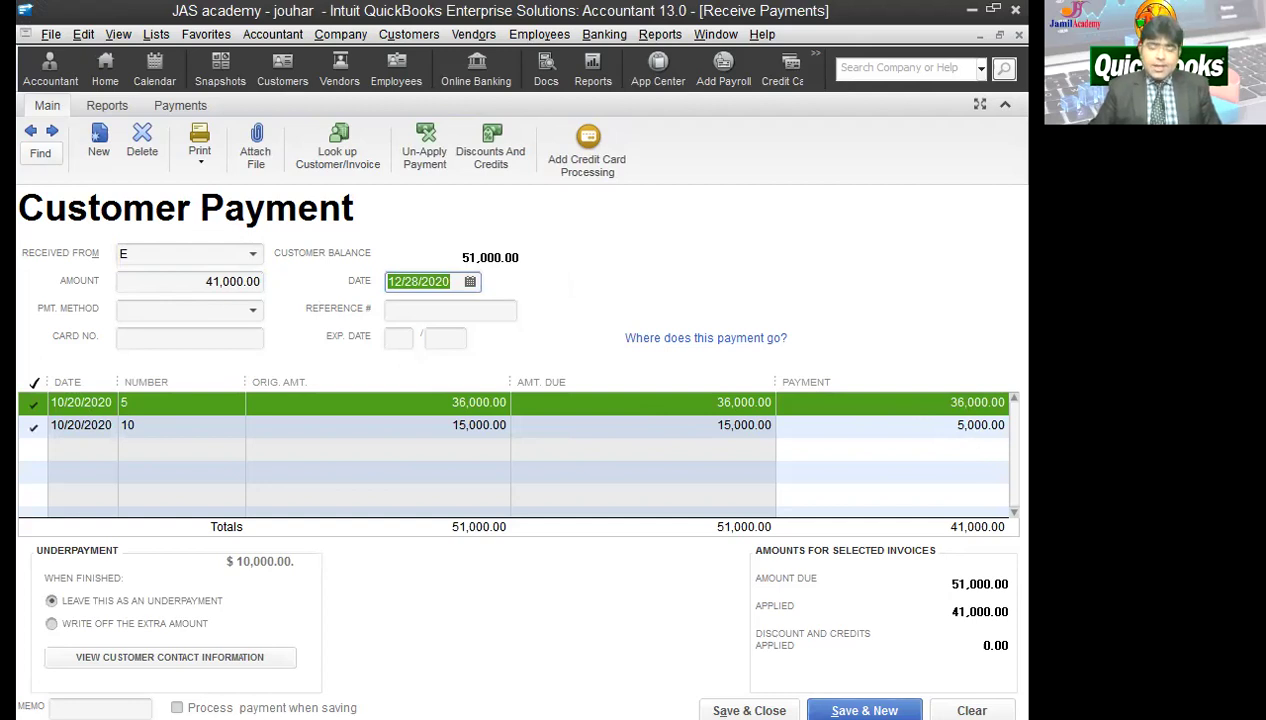
click(749, 710)
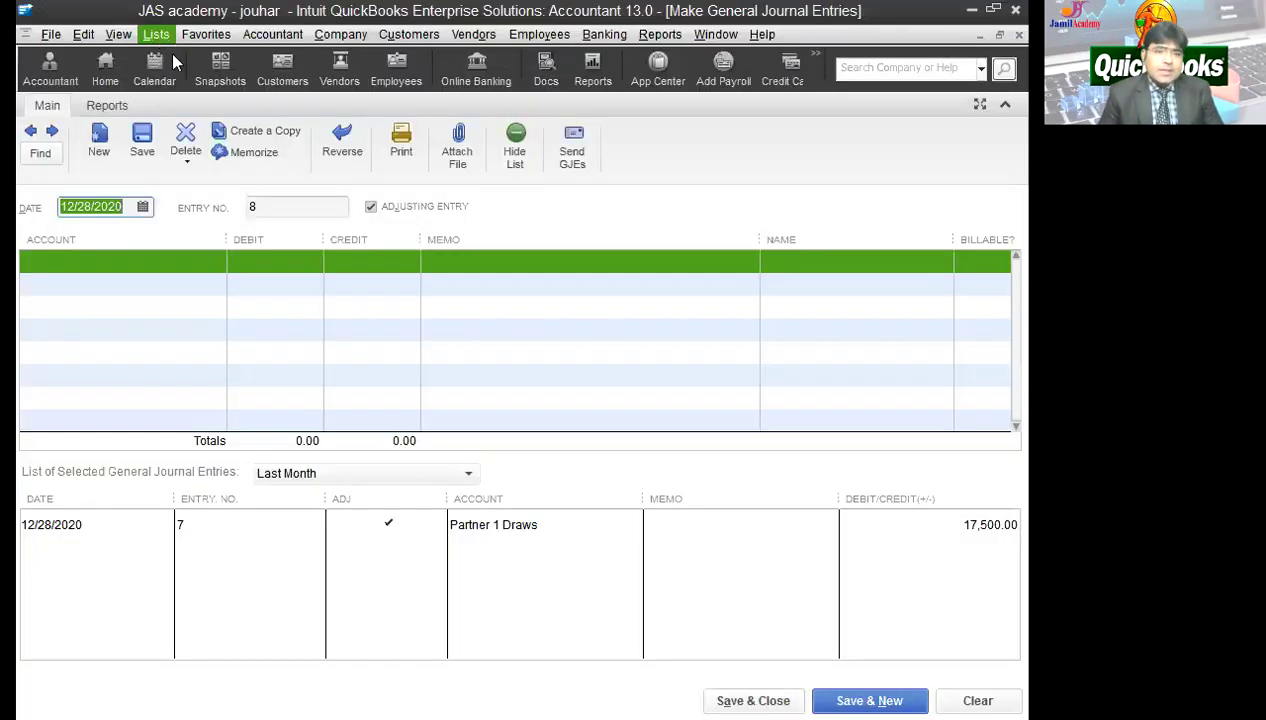
- Create a fixed asset account named "water dispenser" in the chart of accounts and save it
click(158, 36)
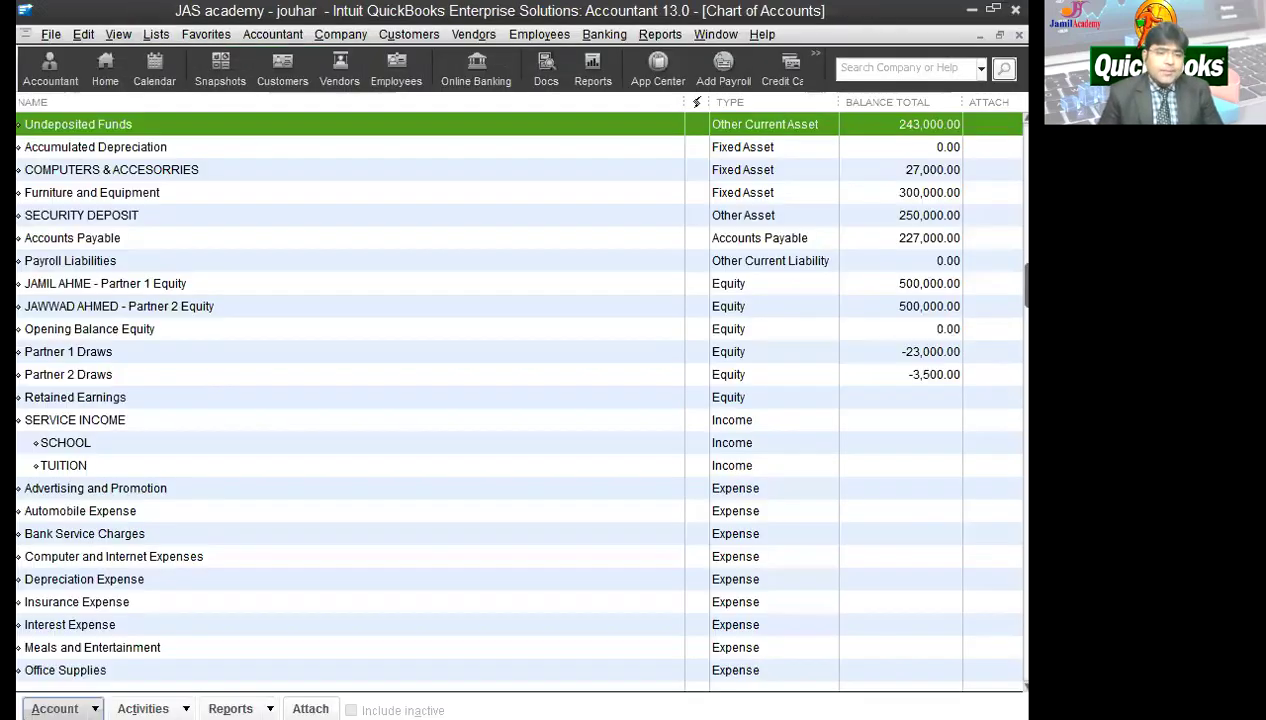
key(ctrl+a)
click(54, 708)
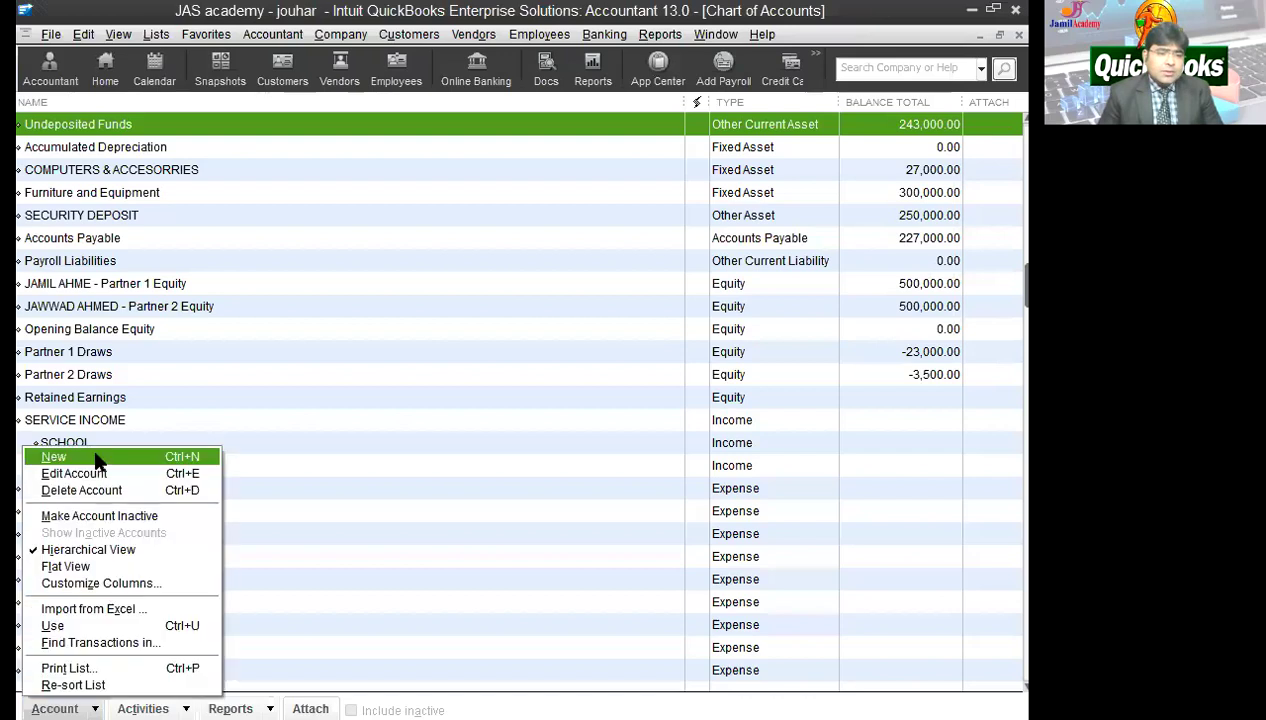
key(Return)
click(107, 280)
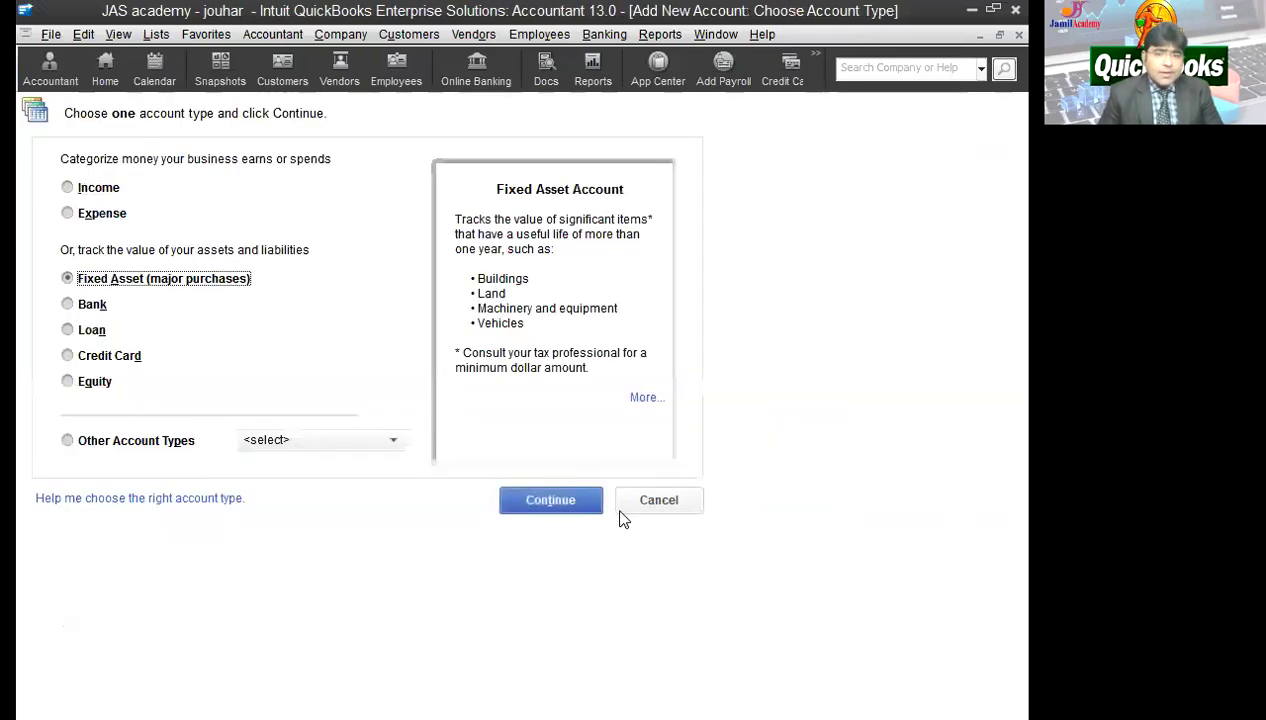
click(535, 500)
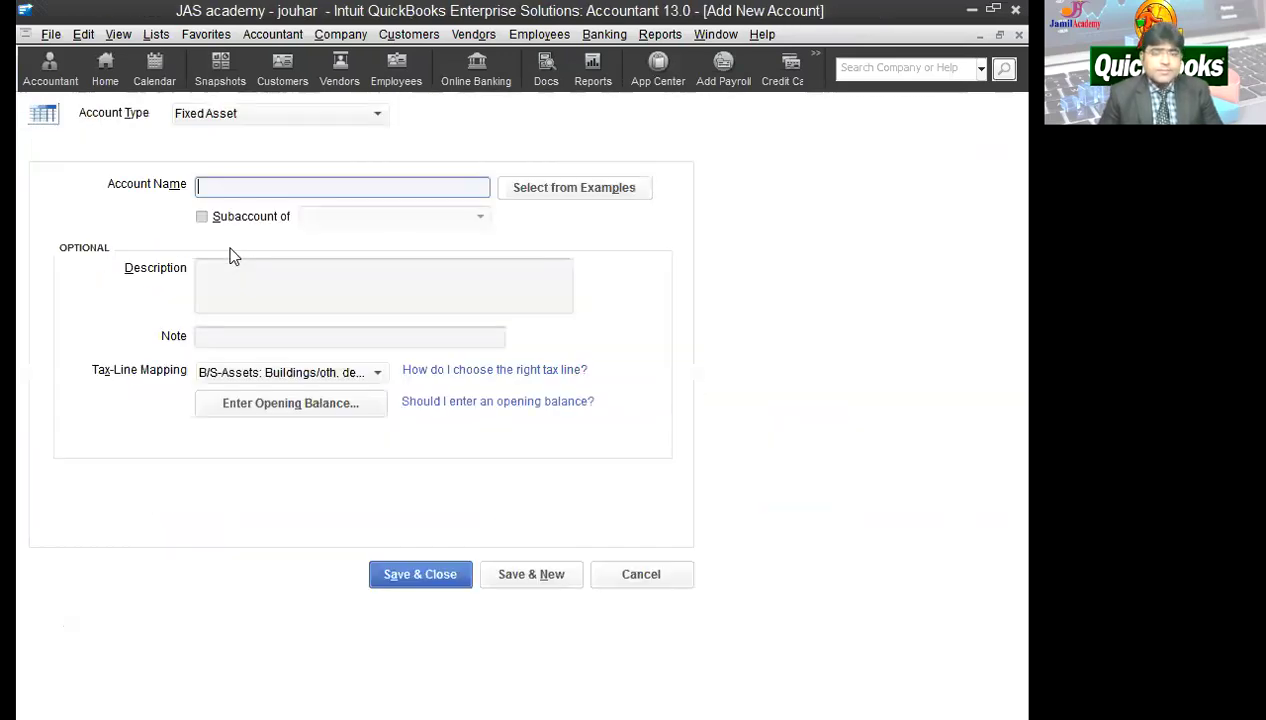
text(water)
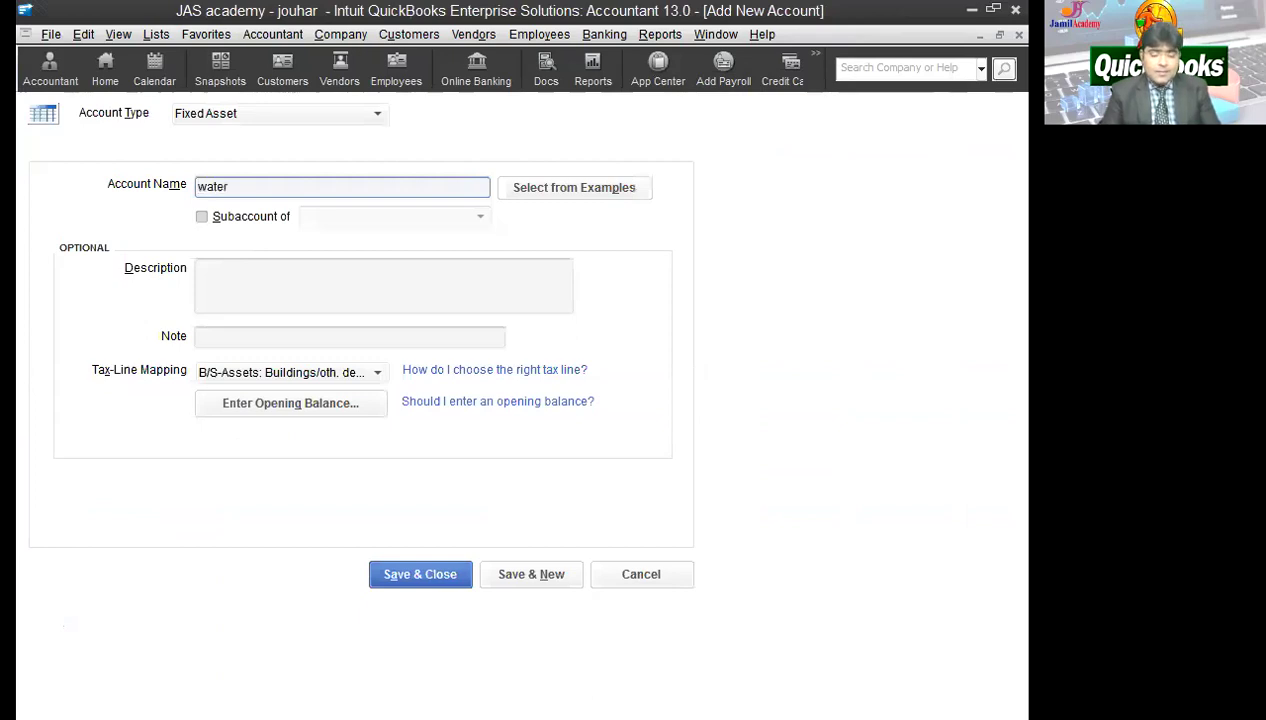
text( dispenser)
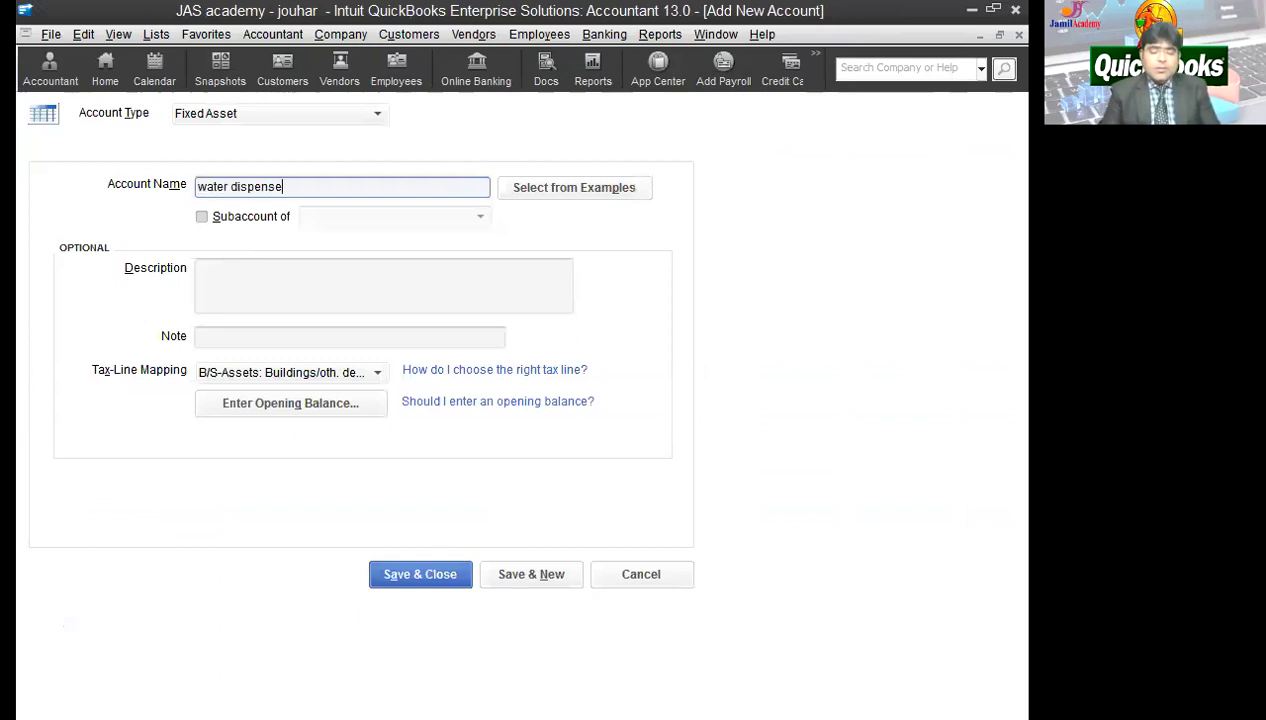
key(Tab)
click(434, 586)
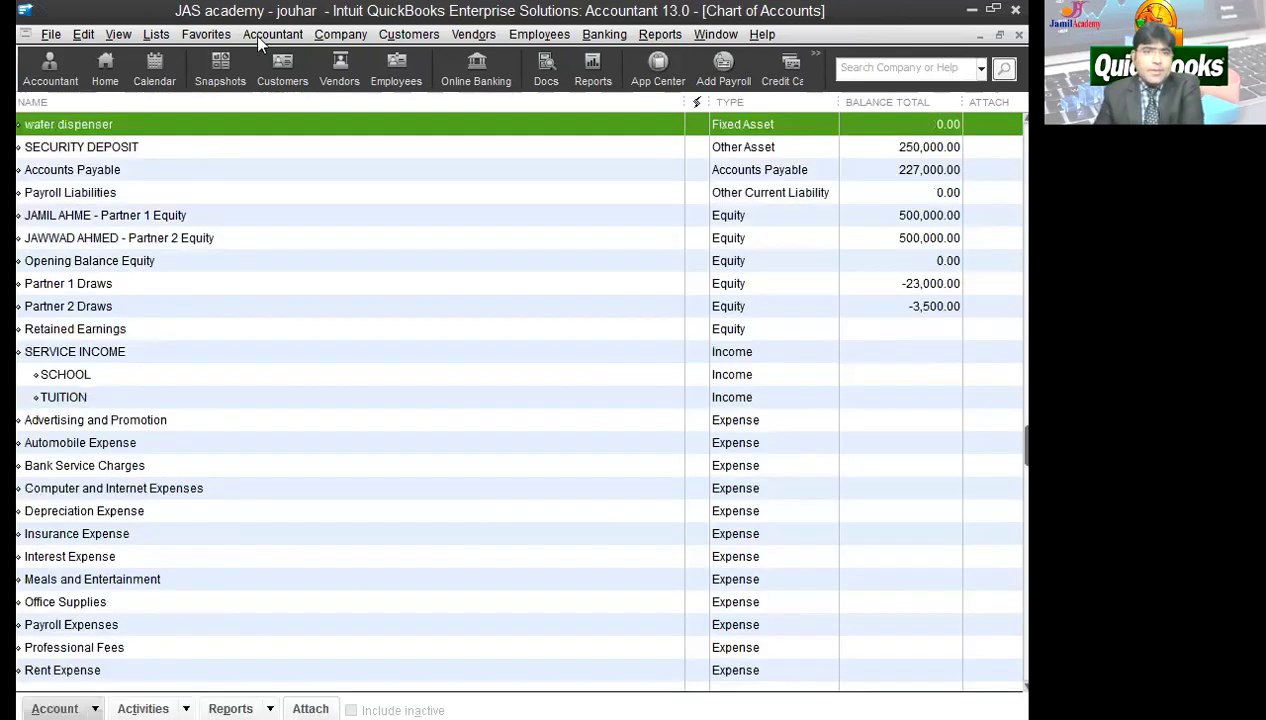
click(258, 36)
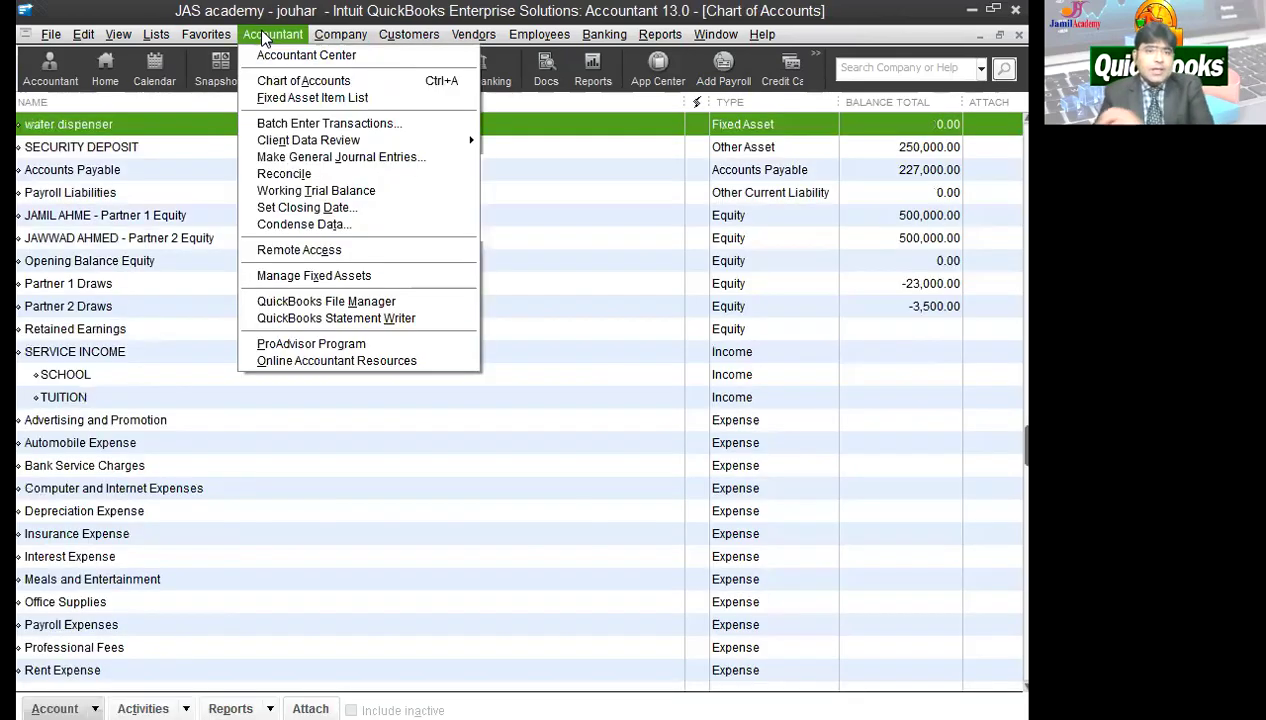
mouse_move(340, 34)
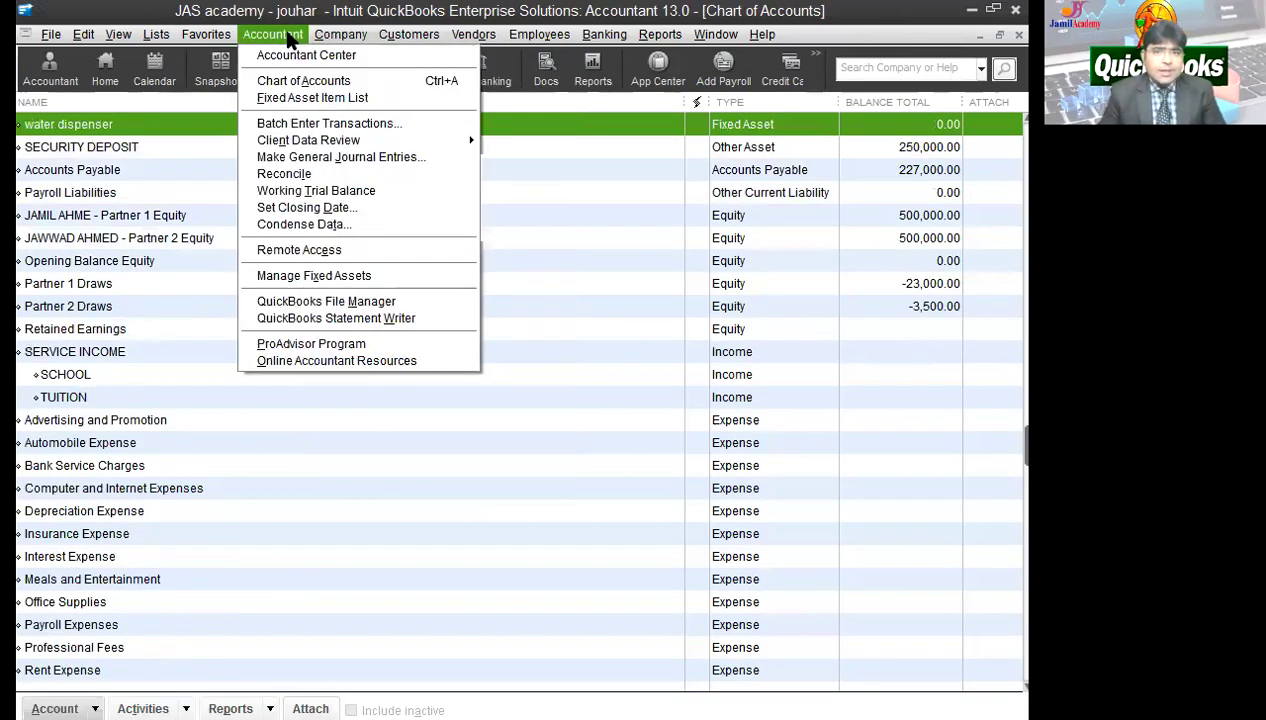
mouse_move(473, 36)
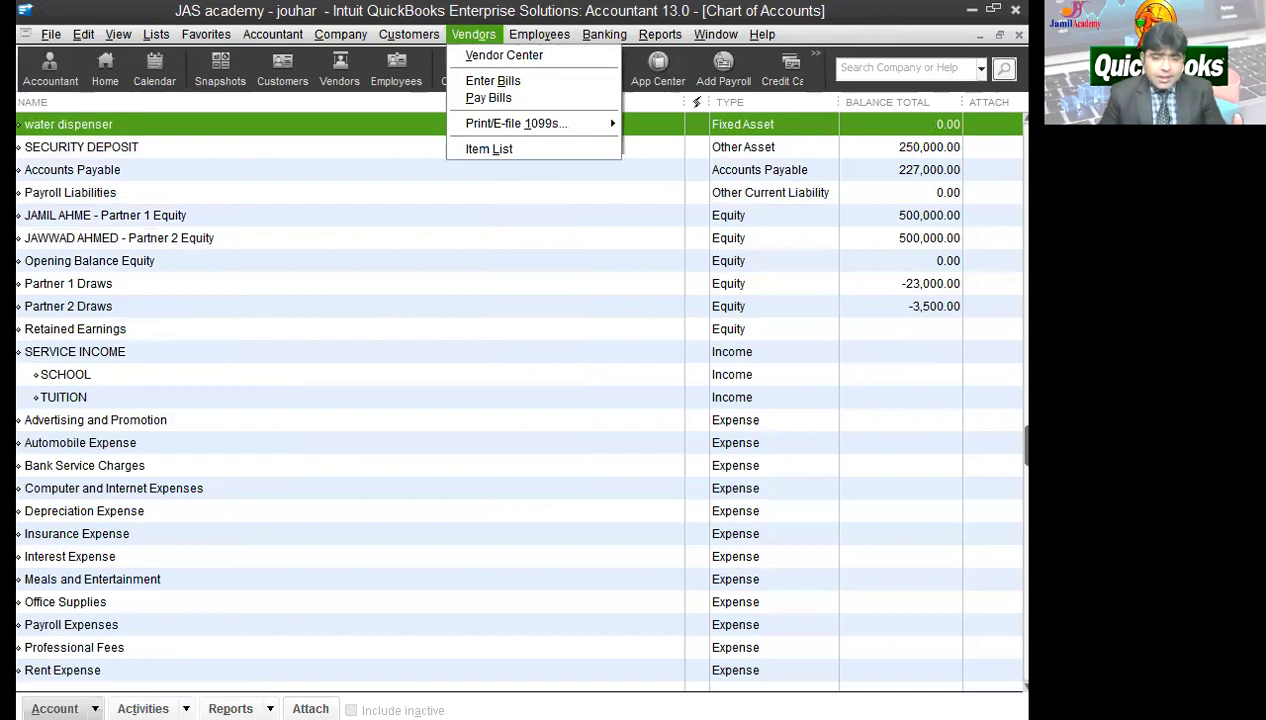
key(Escape)
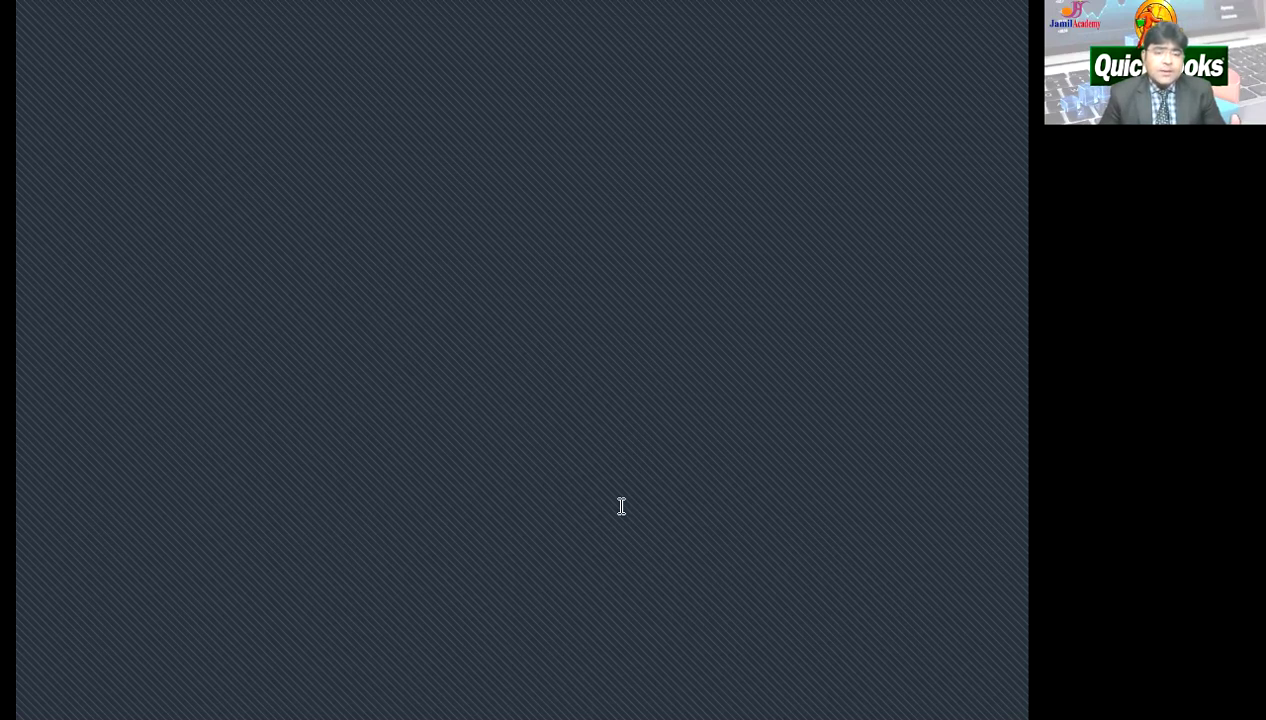
- Start a general journal entry and debit the water dispenser account 10,500
click(350, 34)
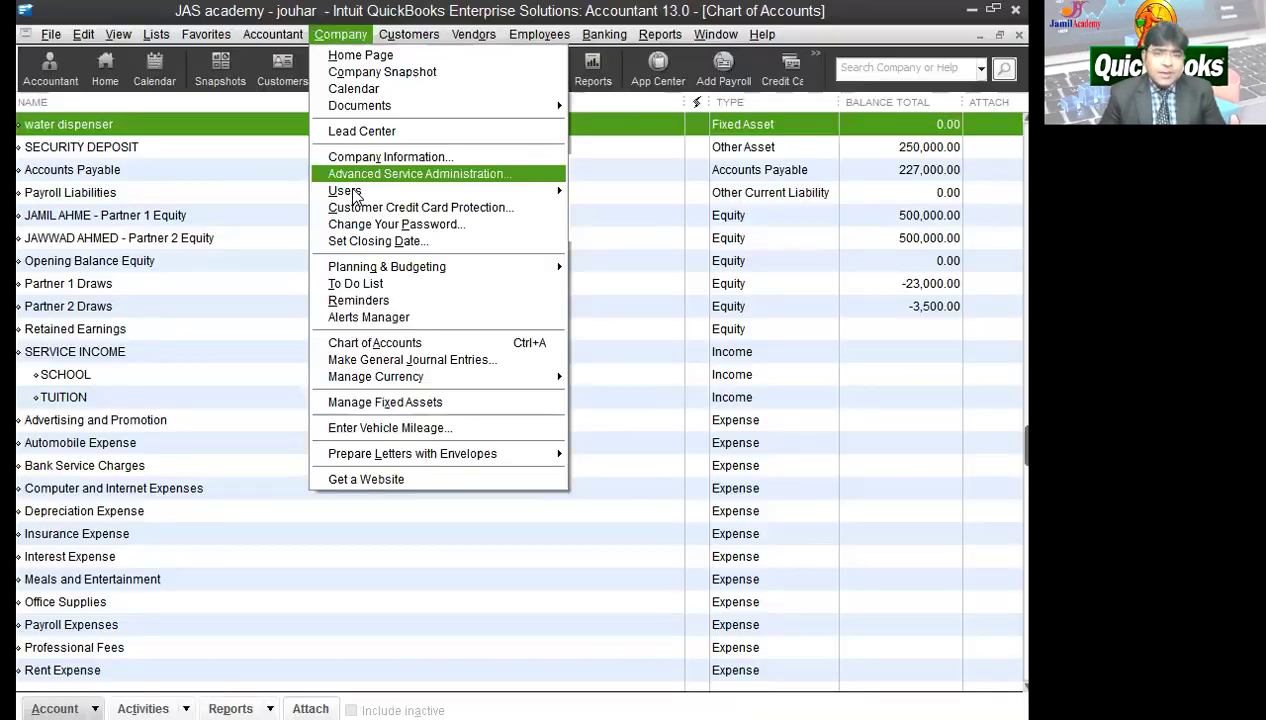
click(405, 359)
click(165, 266)
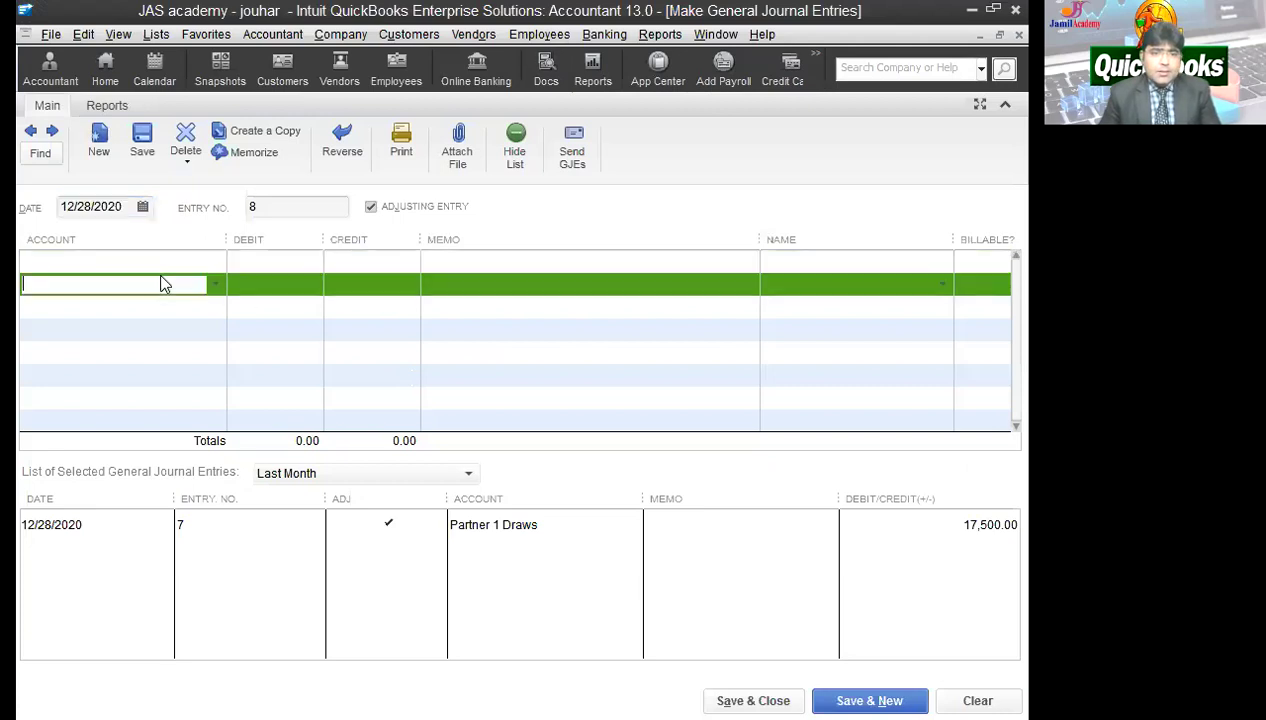
text(water dispenser)
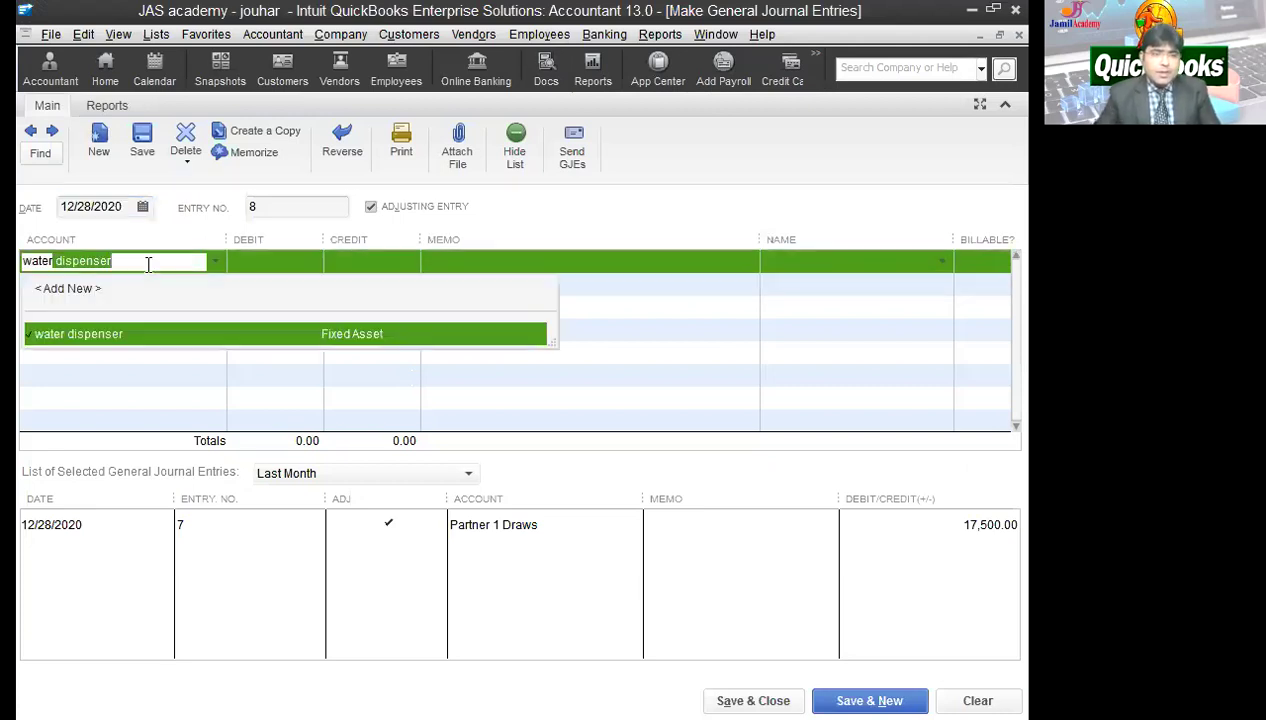
key(Return)
click(308, 260)
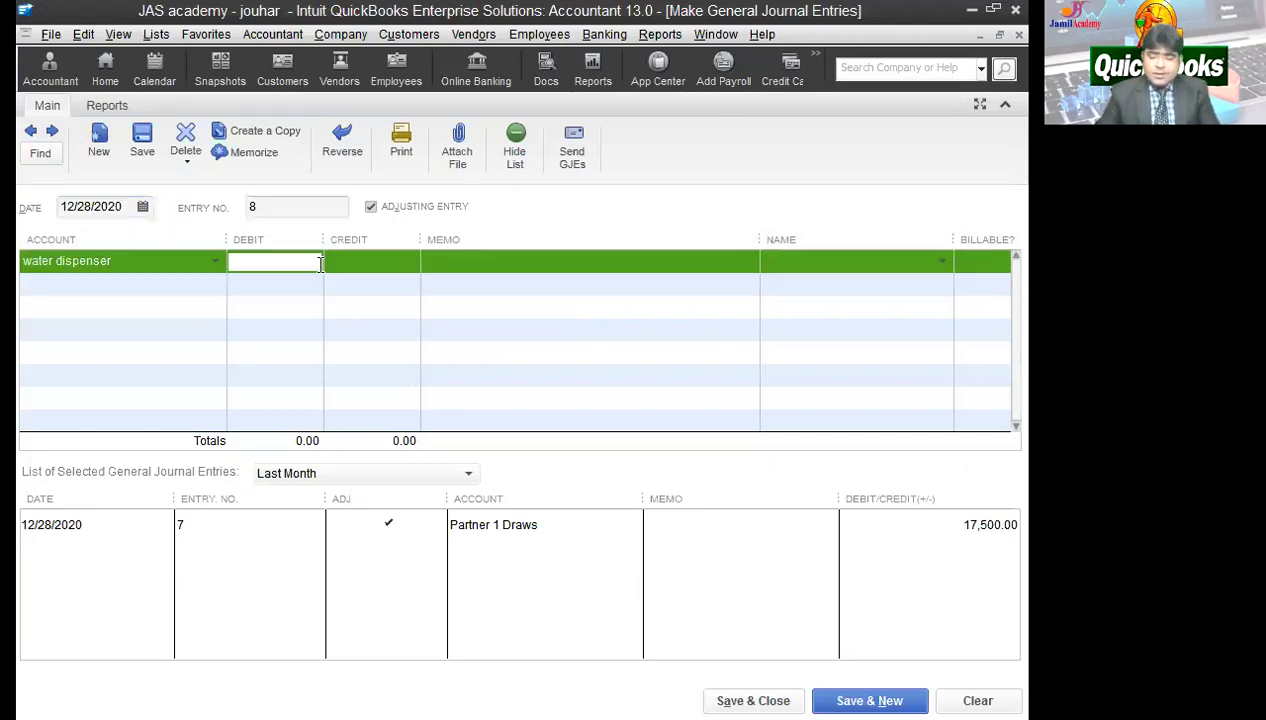
text(10500)
- Add a second line to the journal entry debiting Meals and Entertainment 500
click(192, 302)
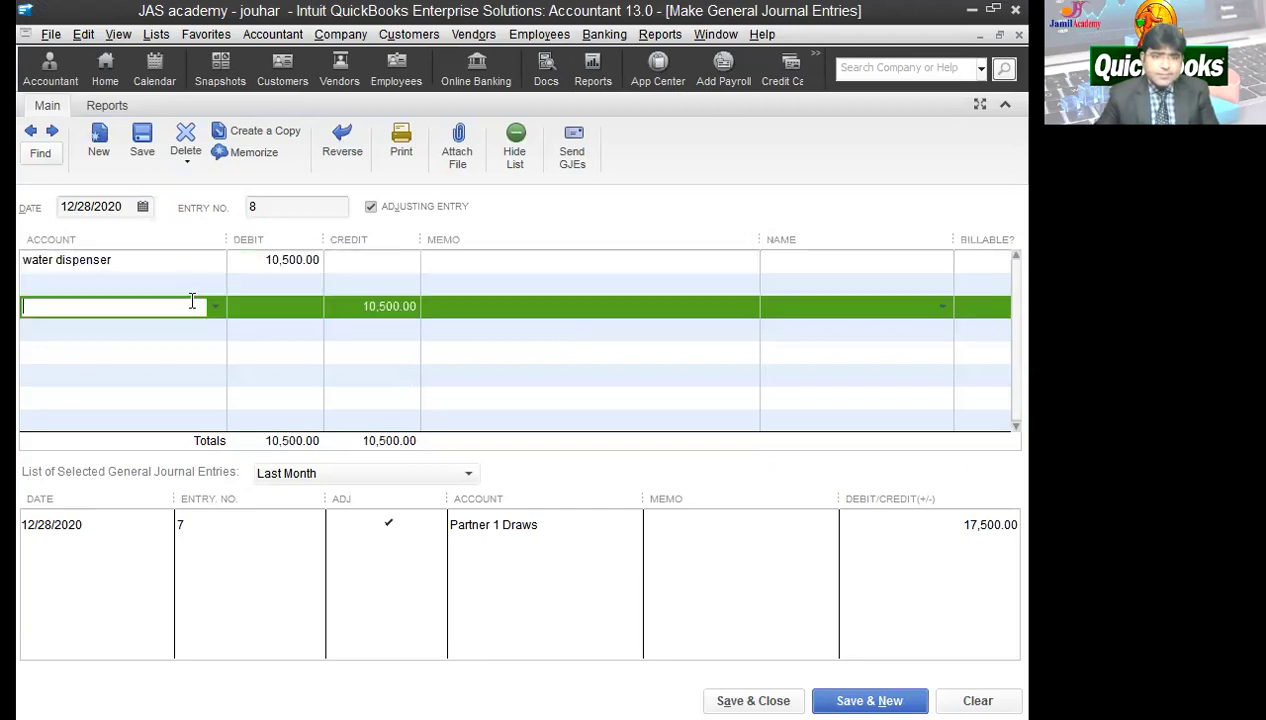
click(178, 290)
text(Meals and Entertainment)
key(Tab)
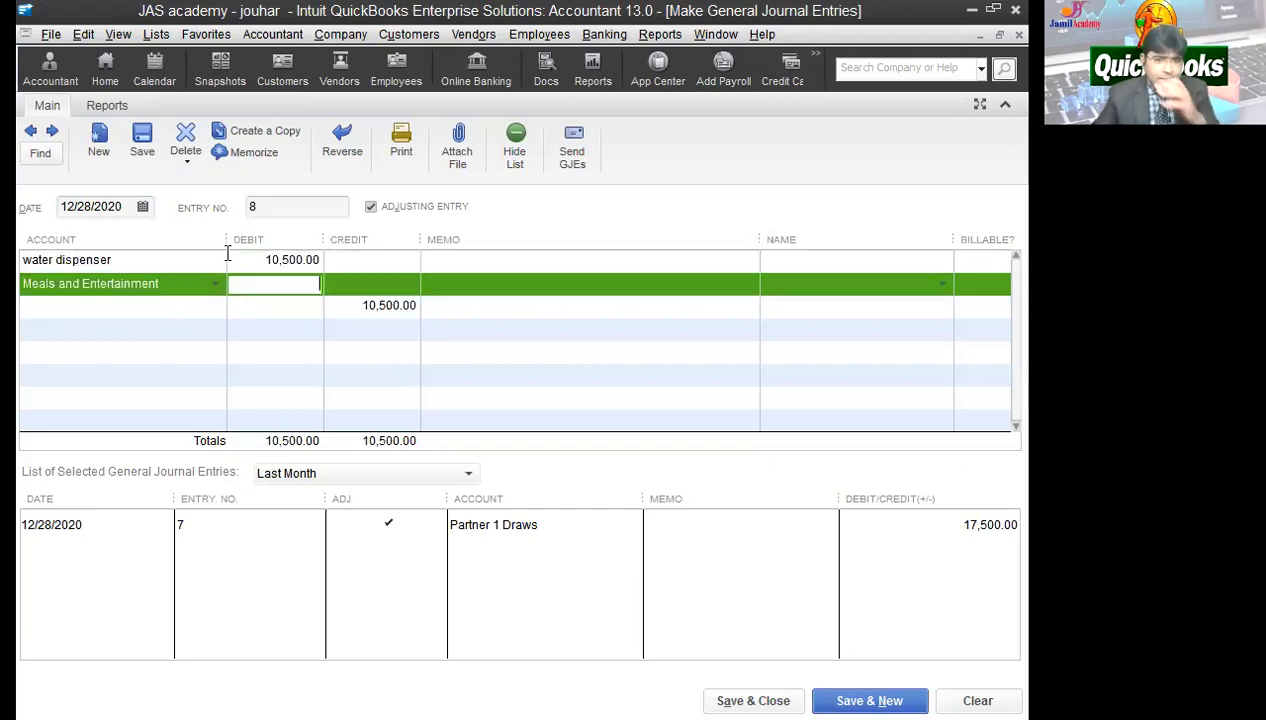
text(500)
key(Tab)
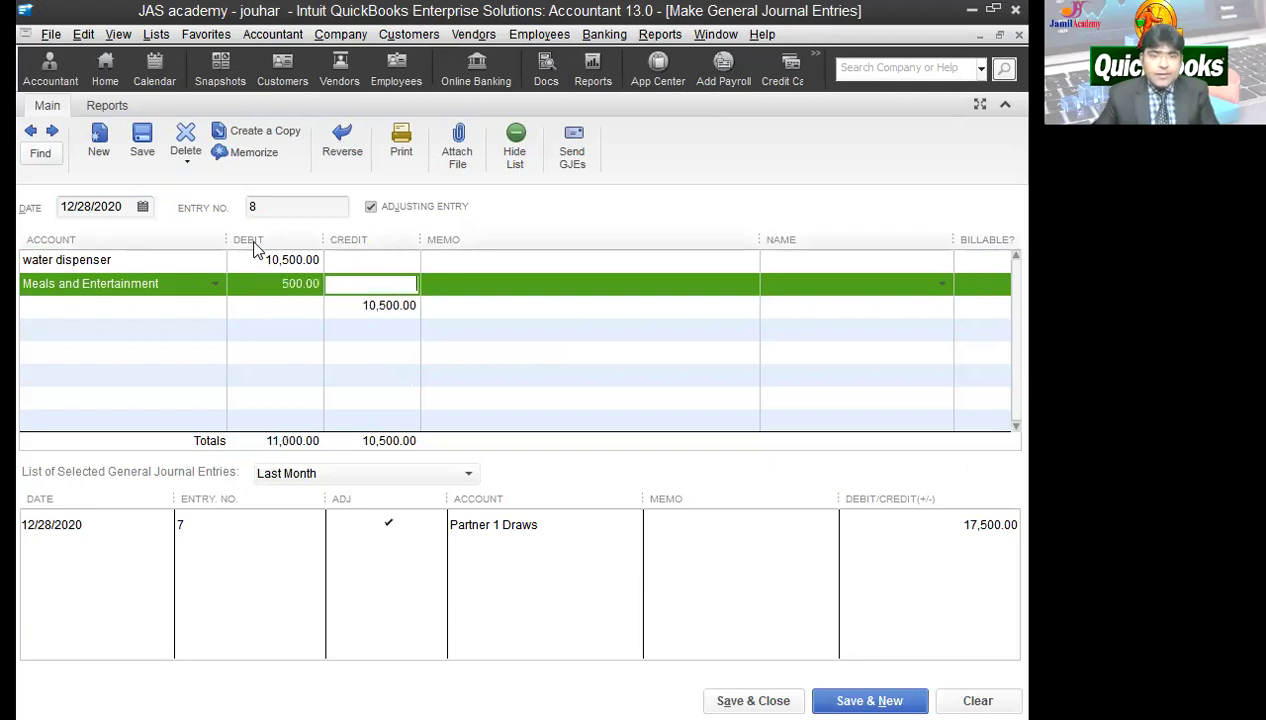
- Credit PETTY CASH 11,000 on the third line of the journal entry, then save and close it
click(93, 306)
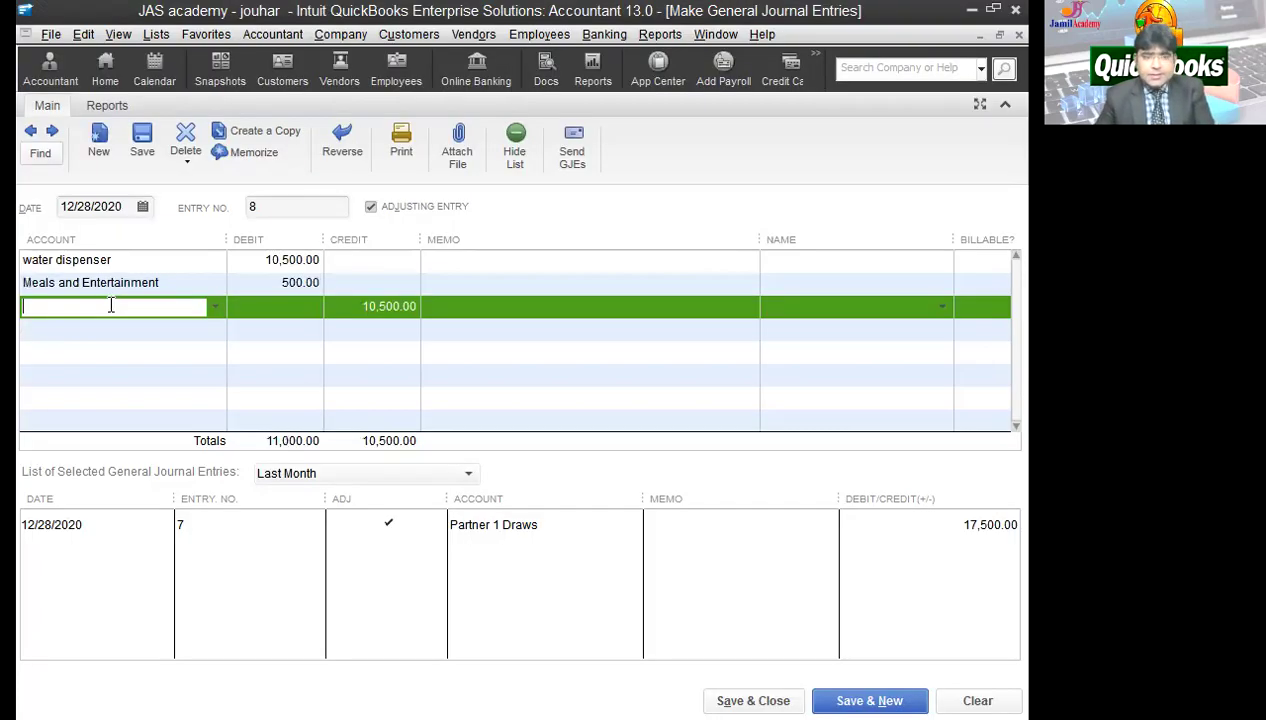
text(Partner 1 Draws)
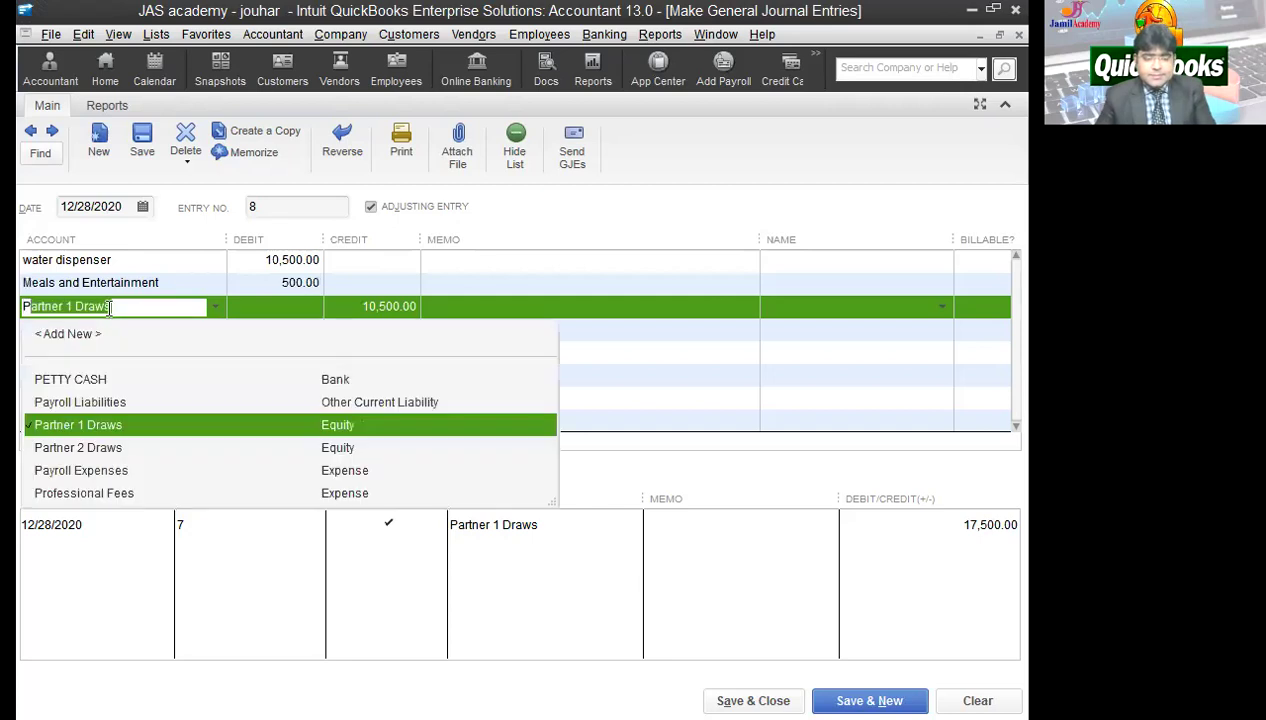
click(335, 379)
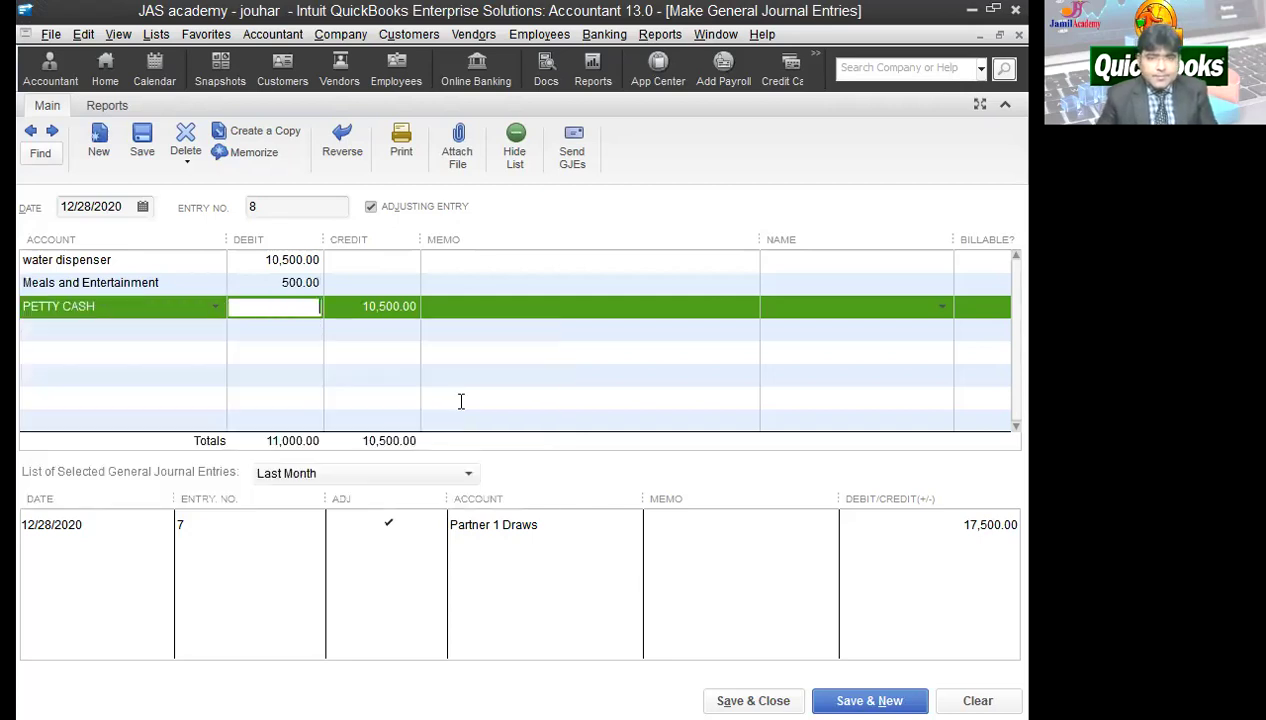
click(405, 307)
text(11,0)
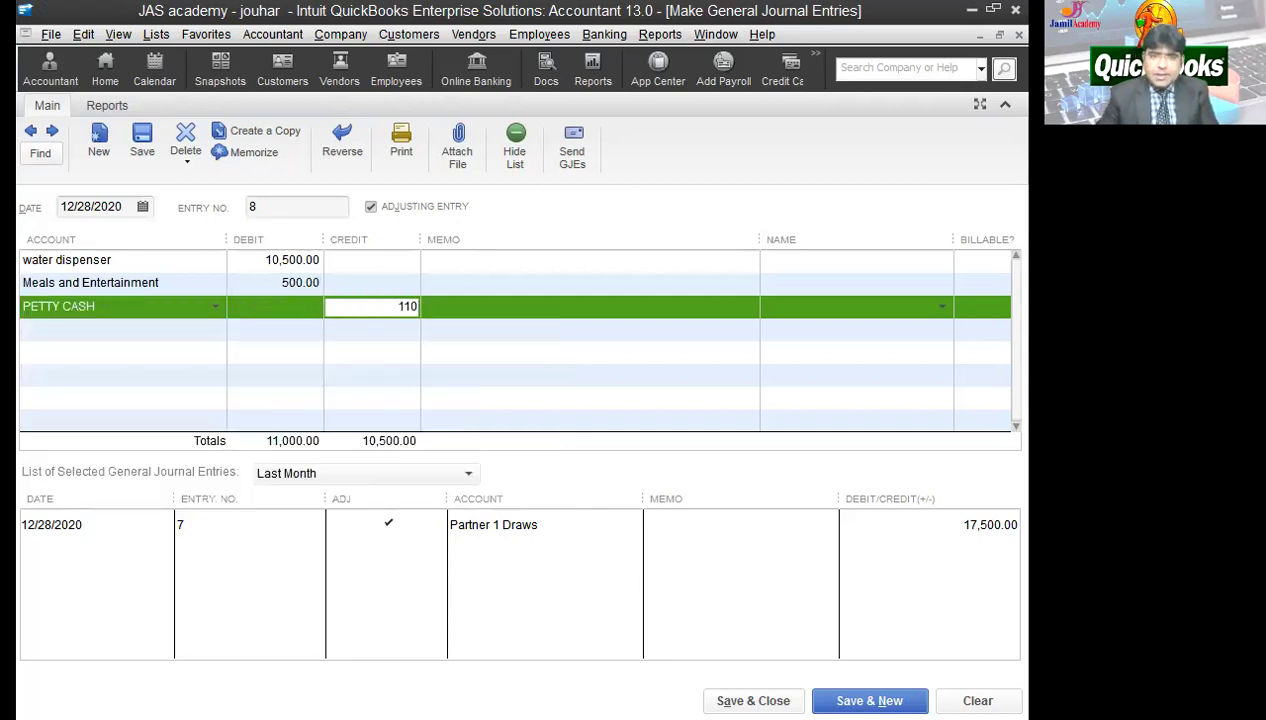
text(00)
key(Tab)
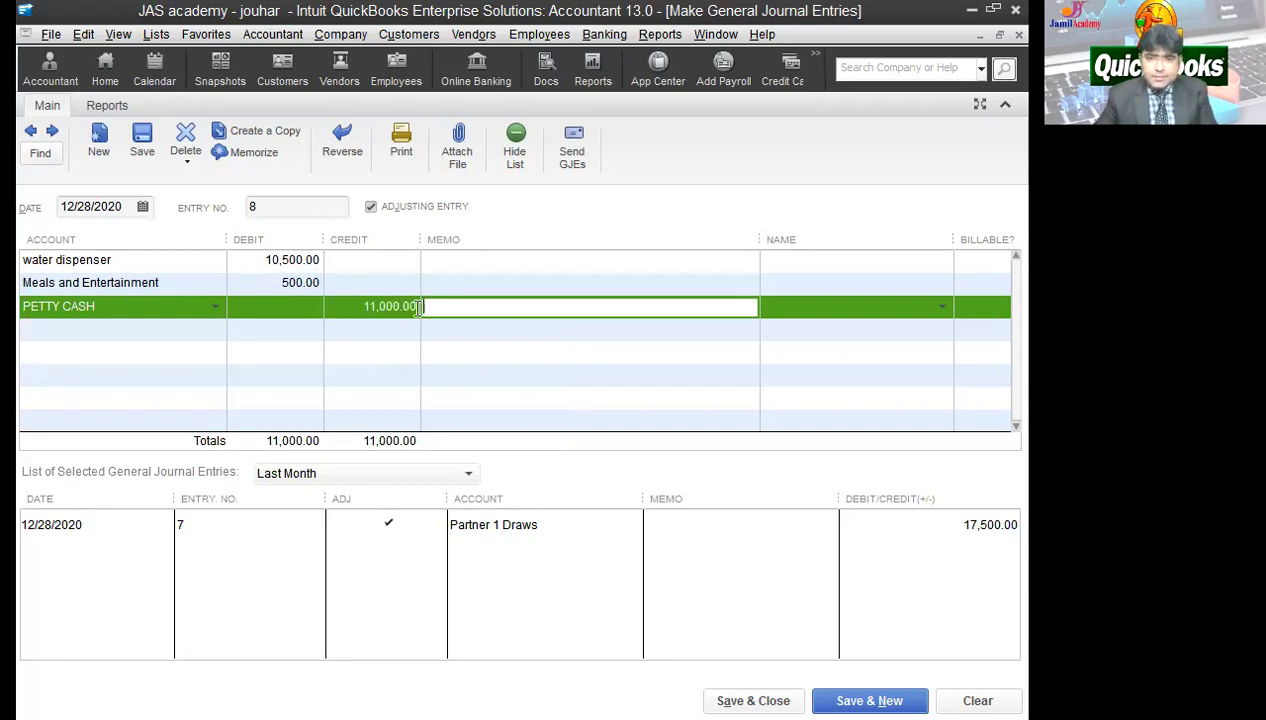
key(Return)
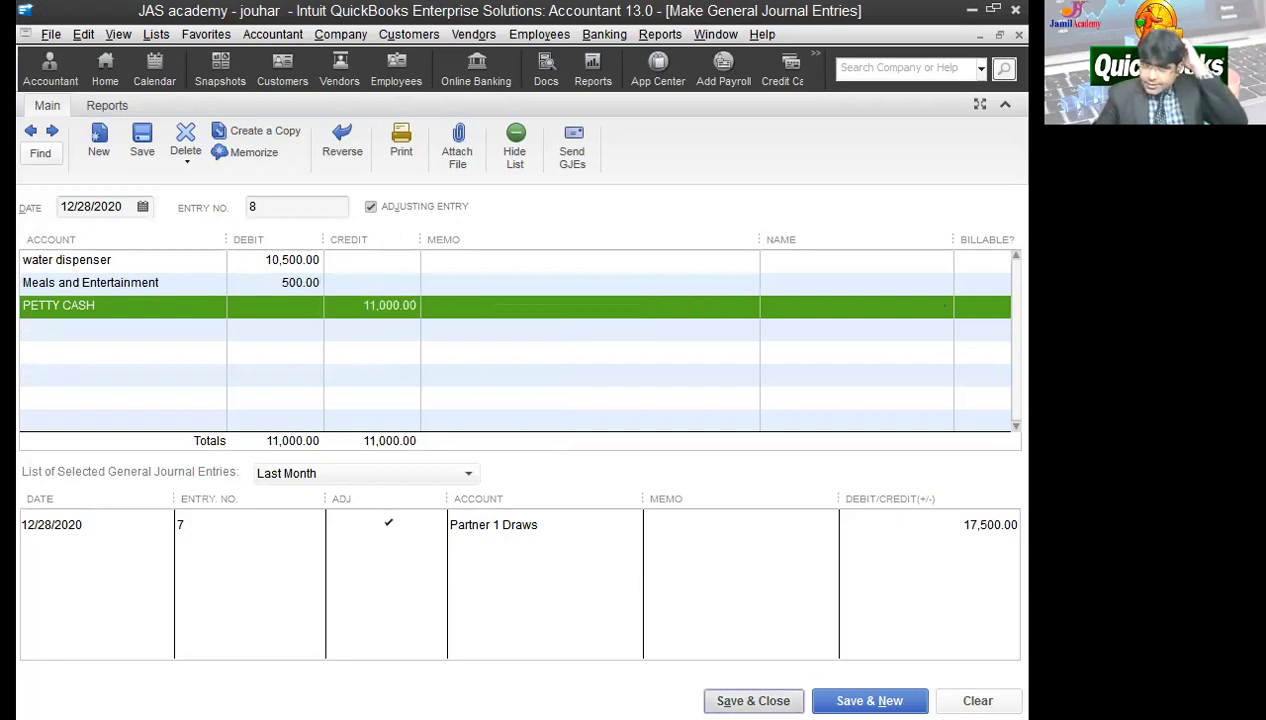
click(410, 374)
click(530, 421)
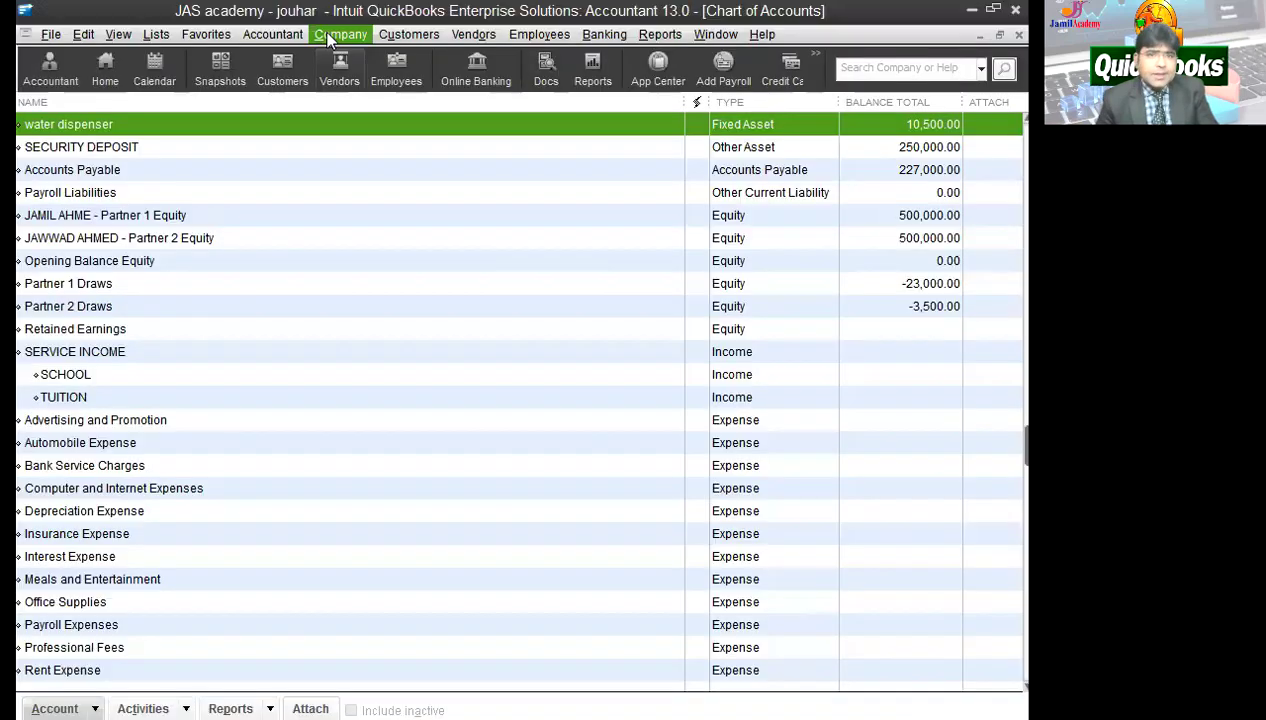
- Start another general journal entry and debit the Utilities account 15,500
click(340, 34)
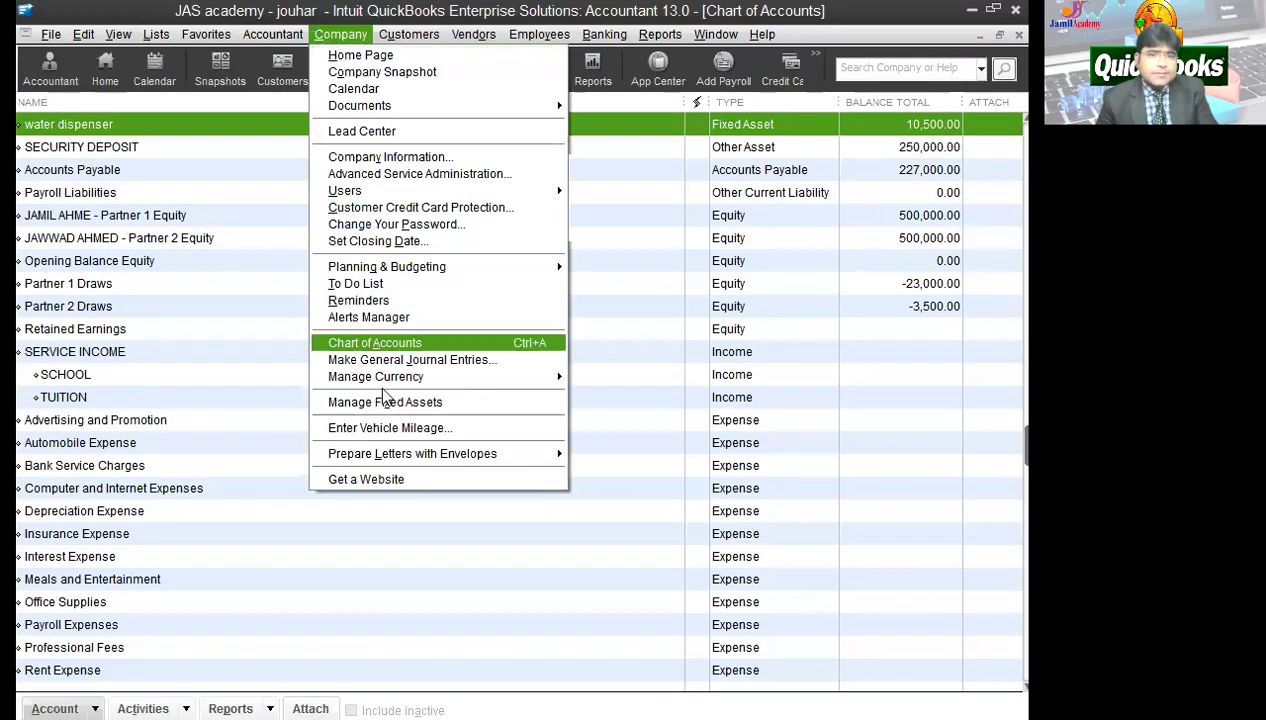
click(387, 362)
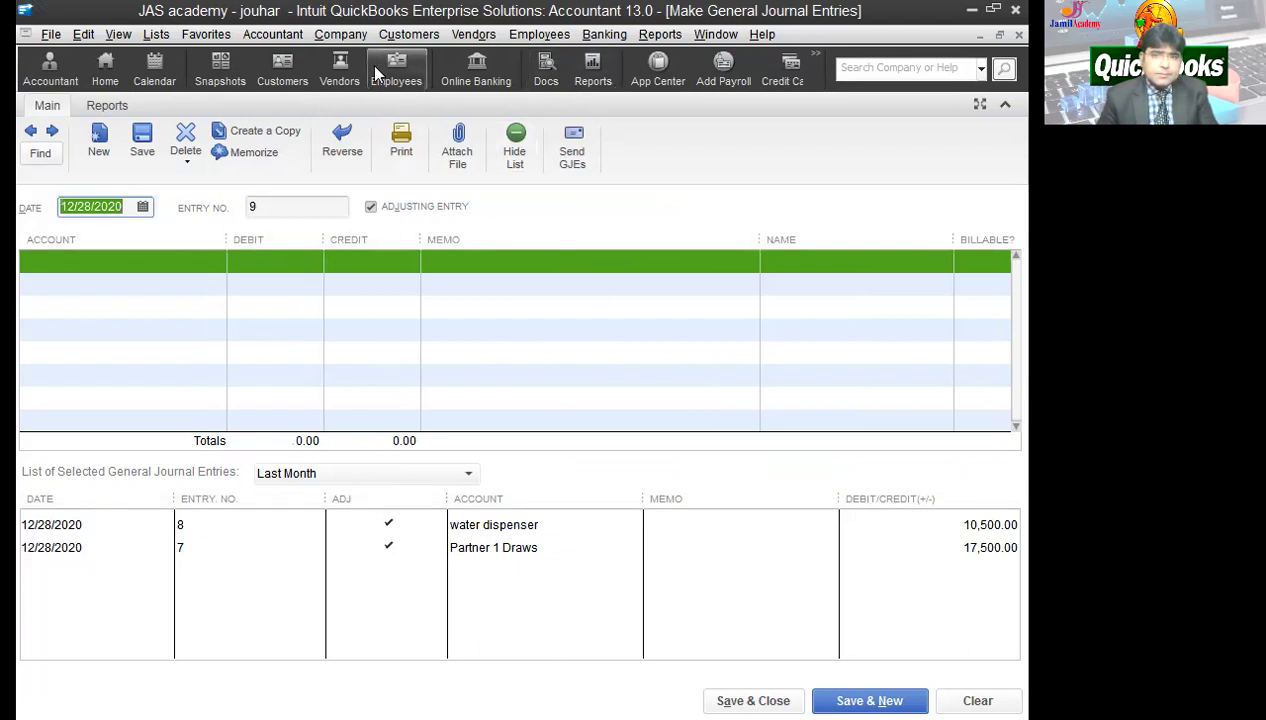
click(150, 264)
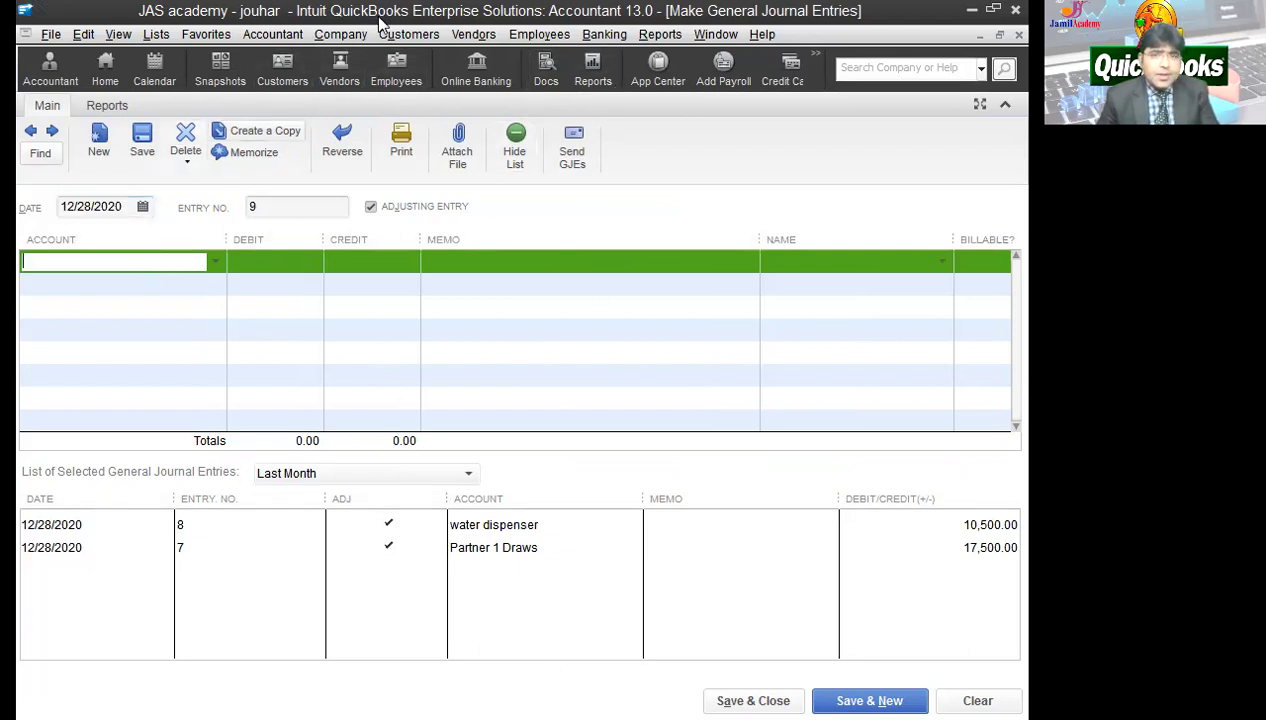
click(476, 34)
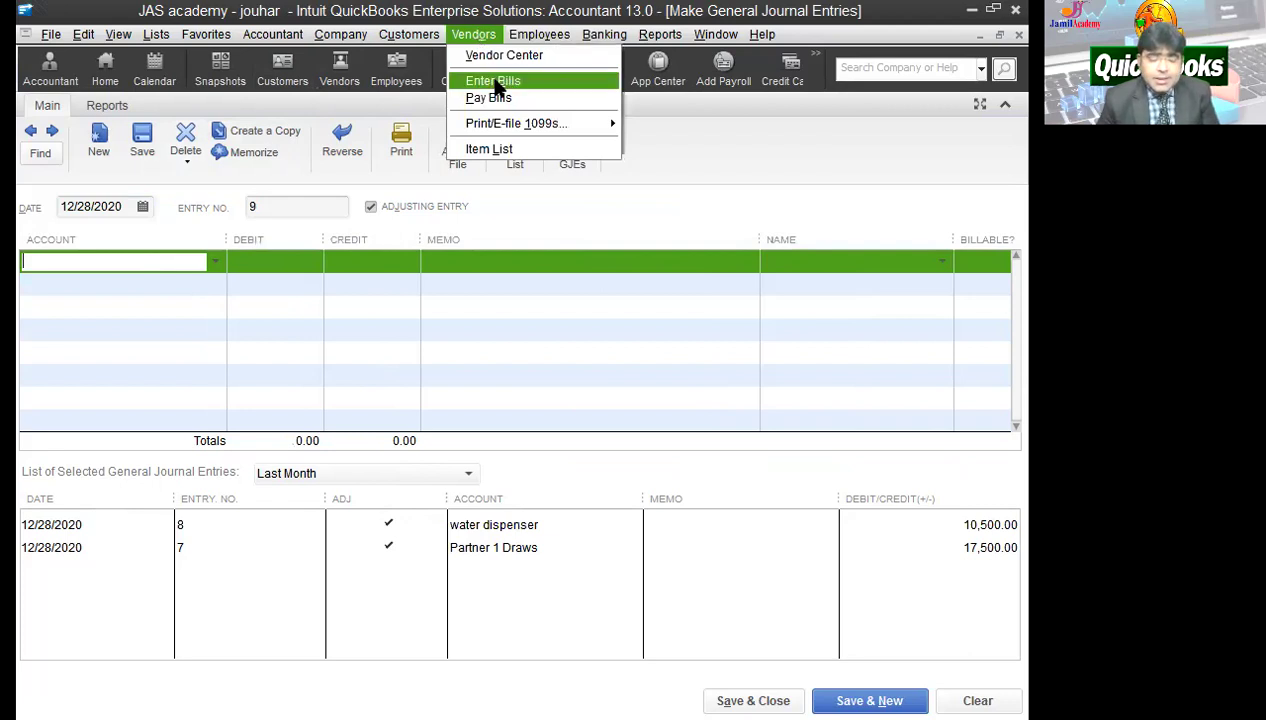
click(137, 288)
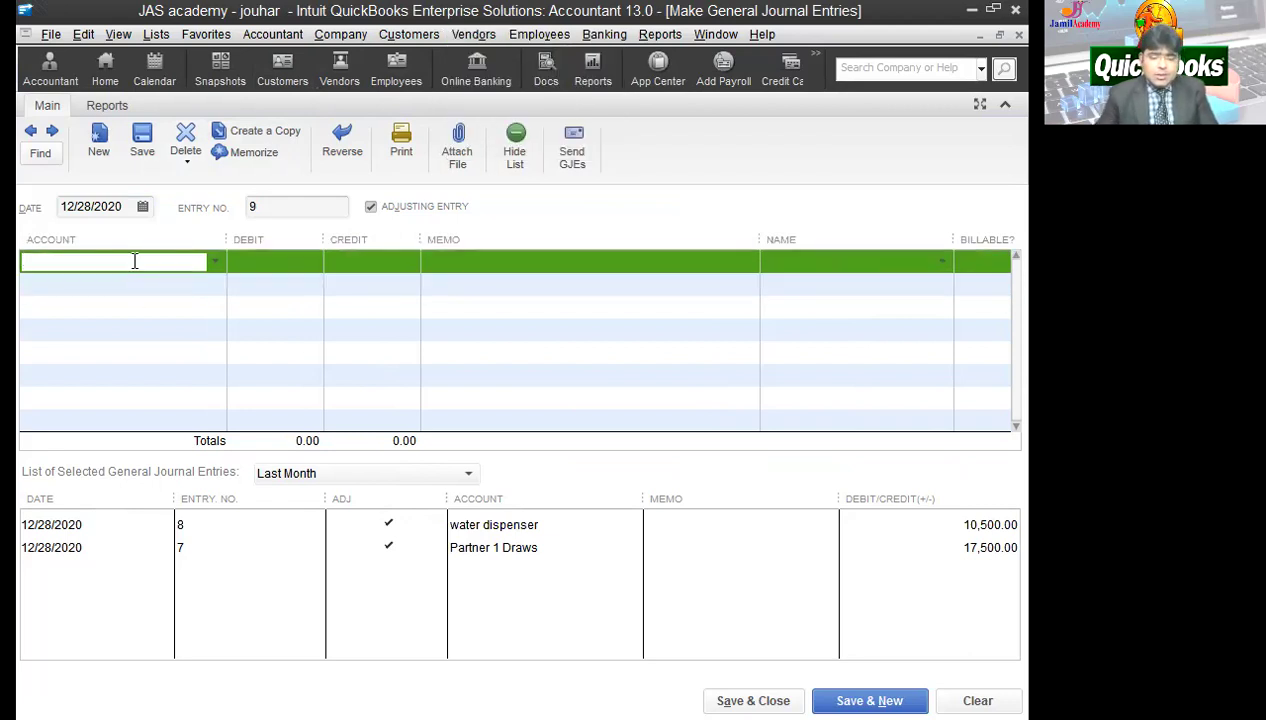
text(Ut)
key(Tab)
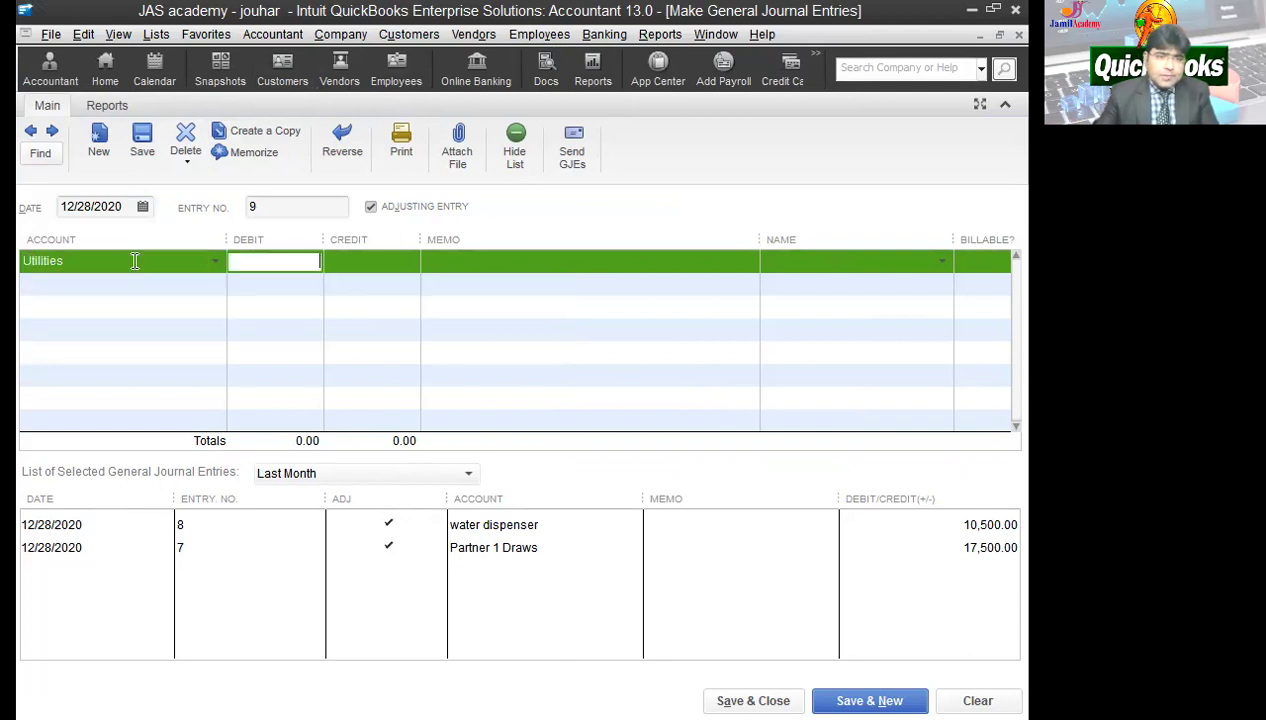
text(15,500)
key(Tab)
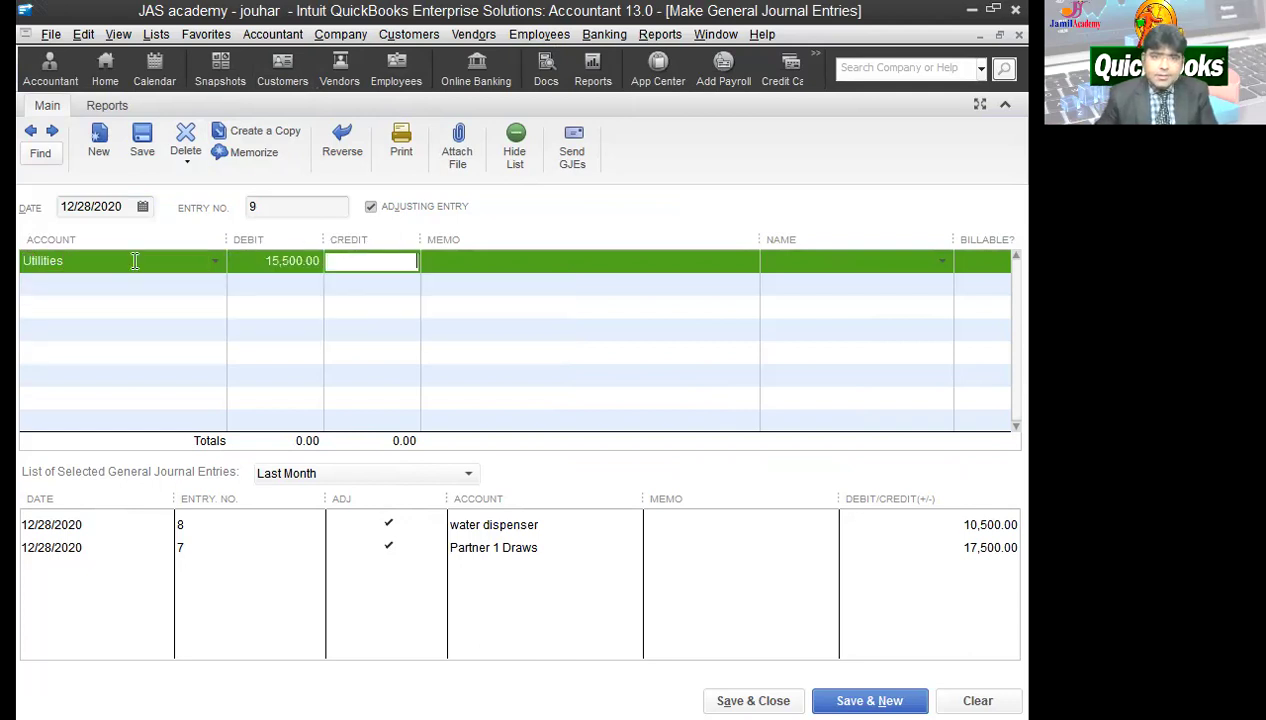
- Credit UBL BANK 15,500 on the second line of the Utilities entry, then save and close it
click(128, 286)
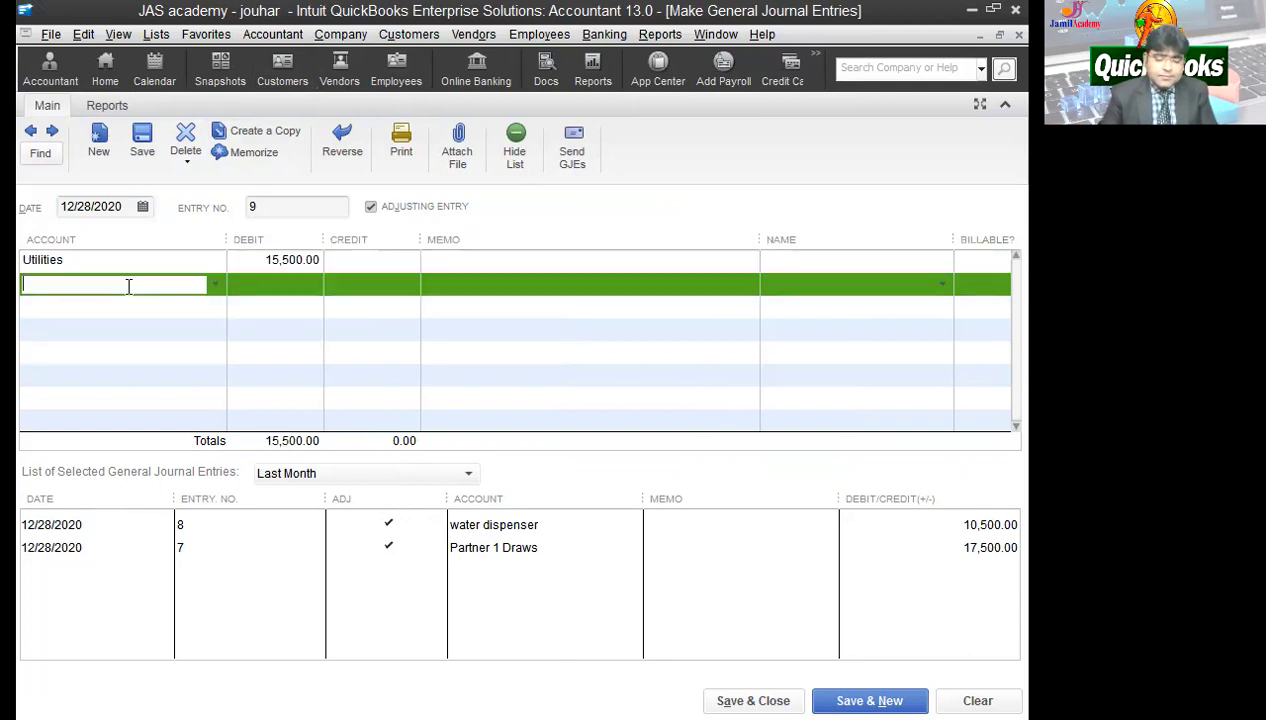
text(UBL BANK)
key(Tab)
click(362, 300)
text(15500)
key(Tab)
click(752, 700)
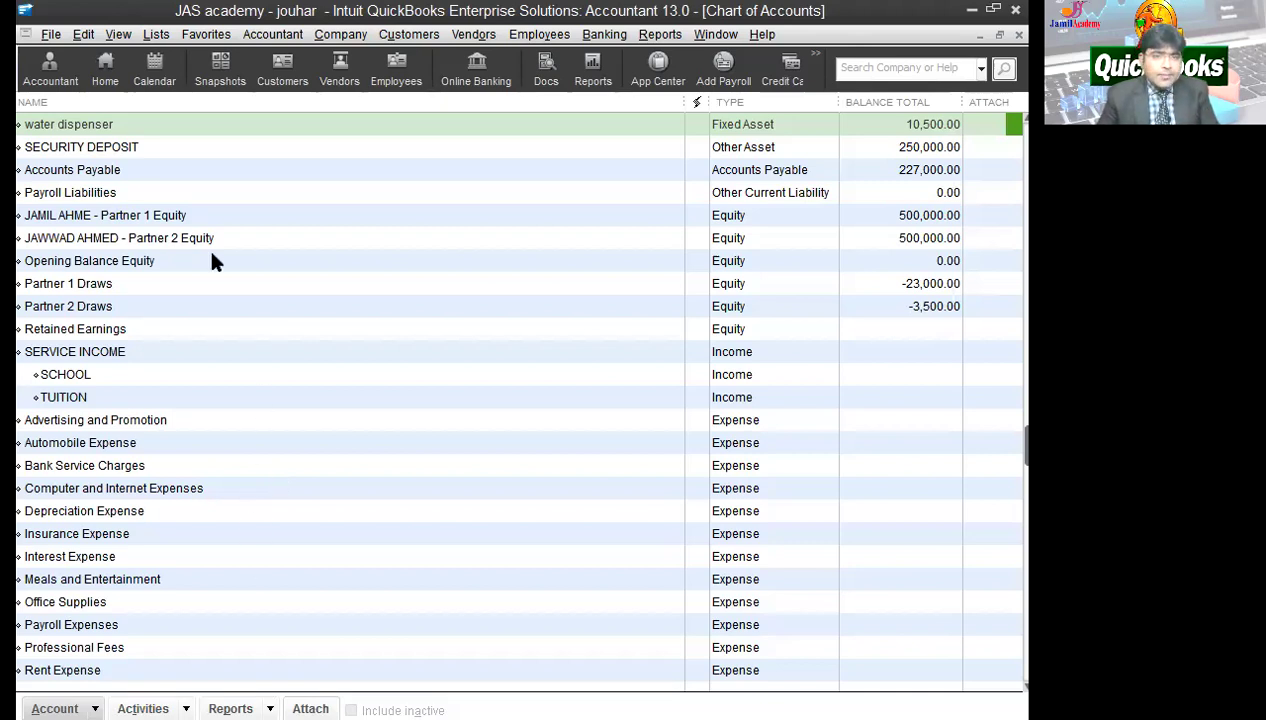
- Look through the expense accounts in the chart of accounts and view the QuickReport for Ask My Accountant, then close the report
scroll(126, 545, down, 2)
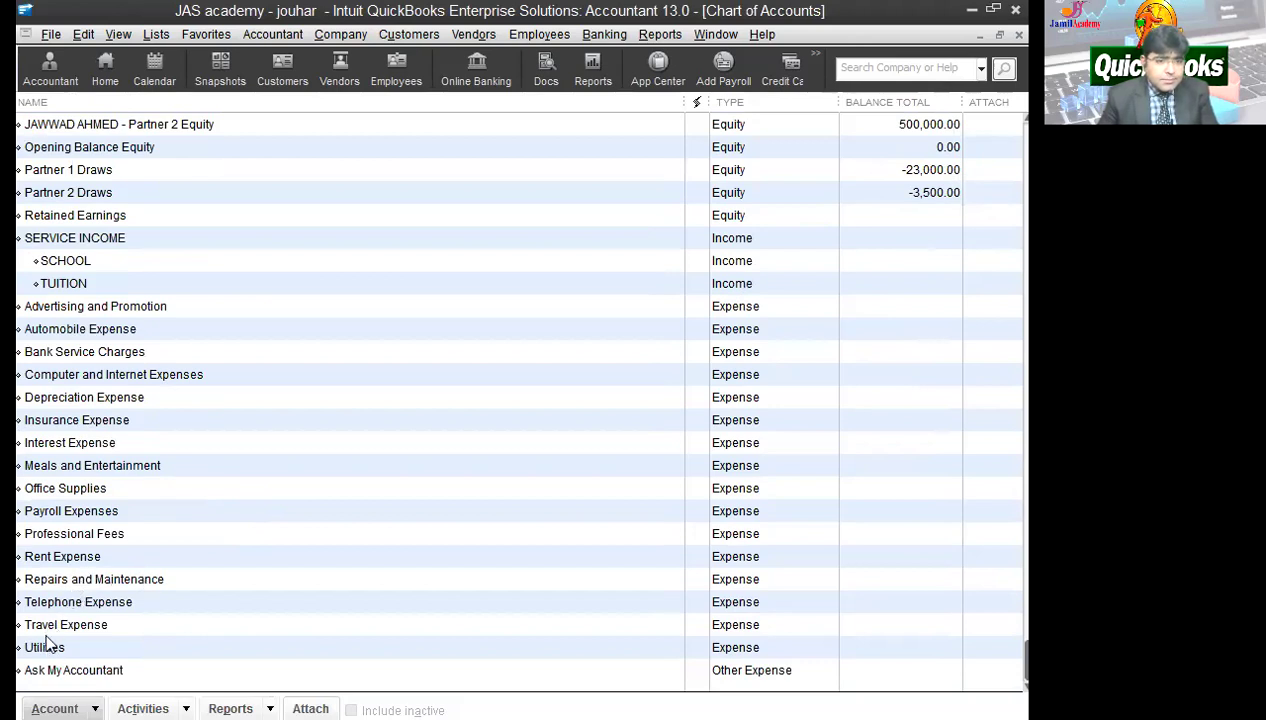
click(42, 492)
click(52, 420)
drag(52, 420, 96, 322)
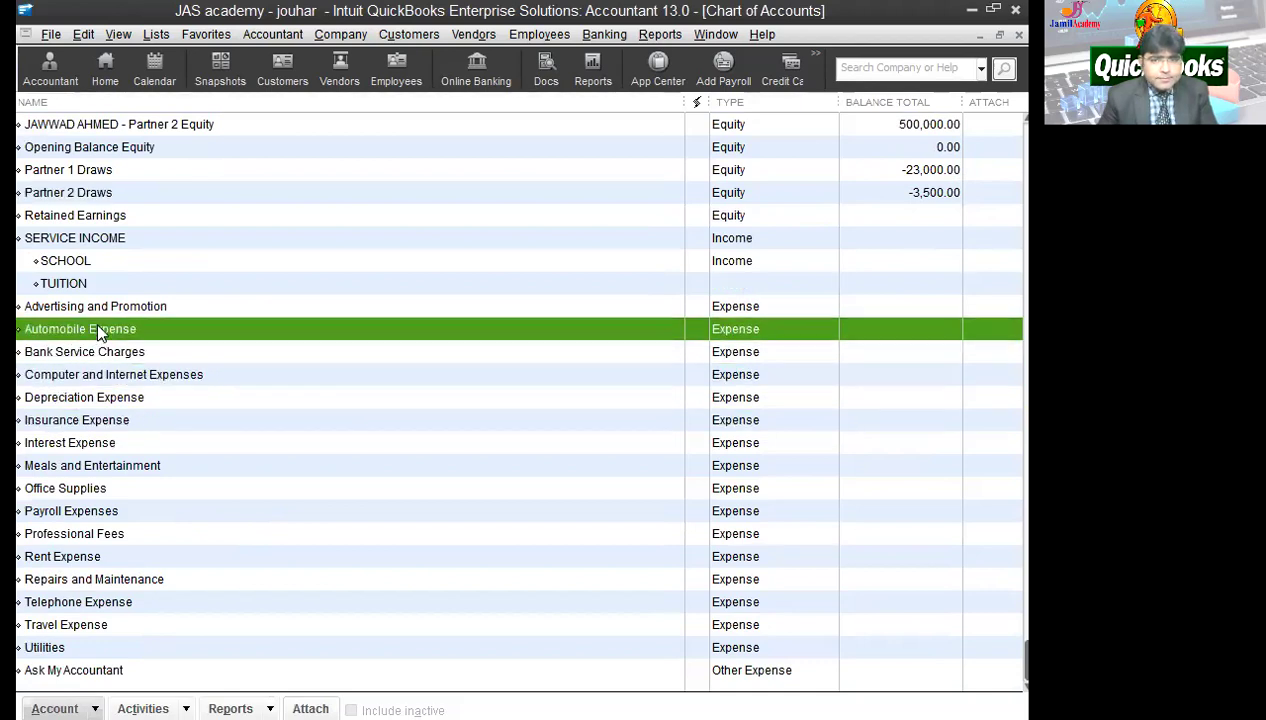
double_click(50, 675)
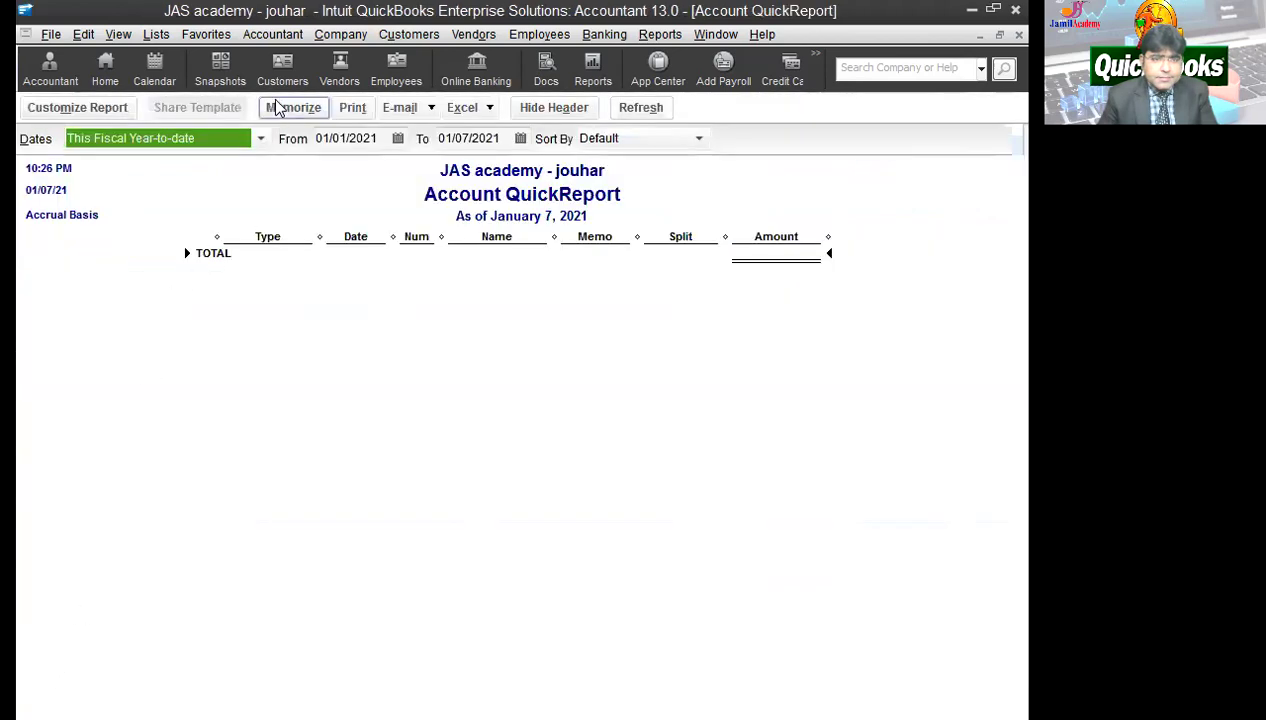
click(1019, 34)
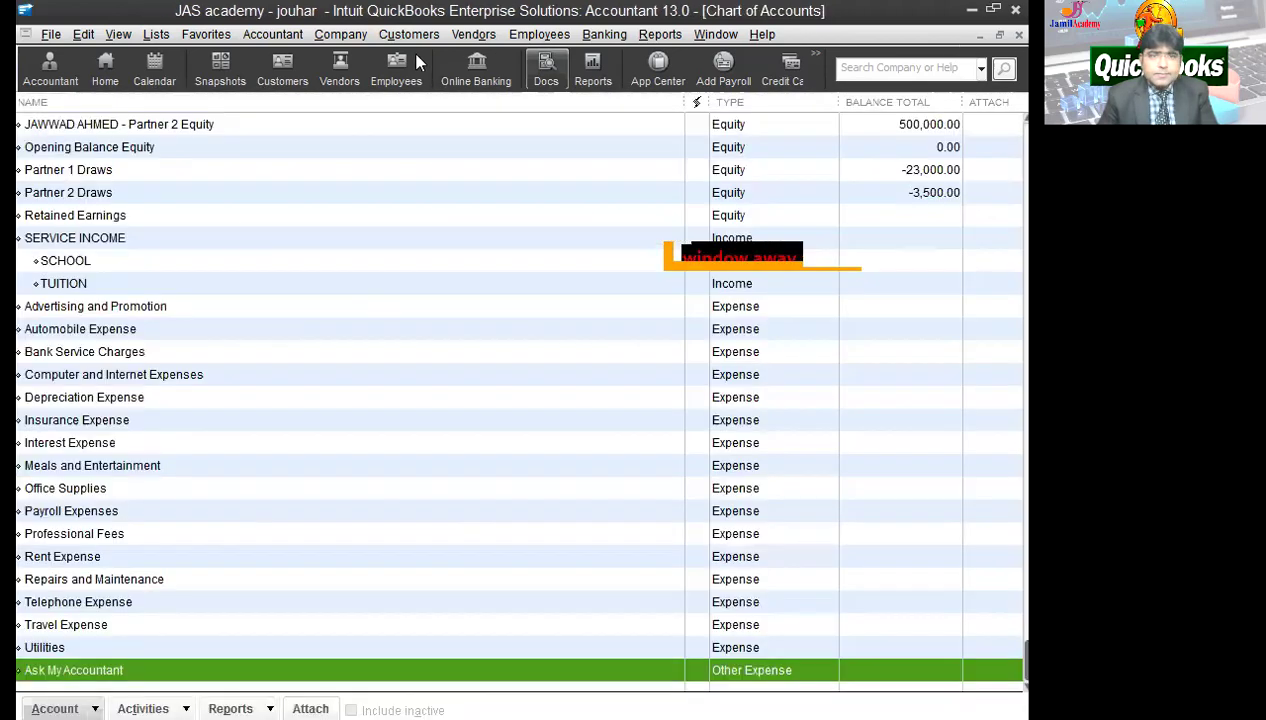
- Begin a new account of the Expense type in the chart of accounts
click(272, 34)
mouse_move(156, 34)
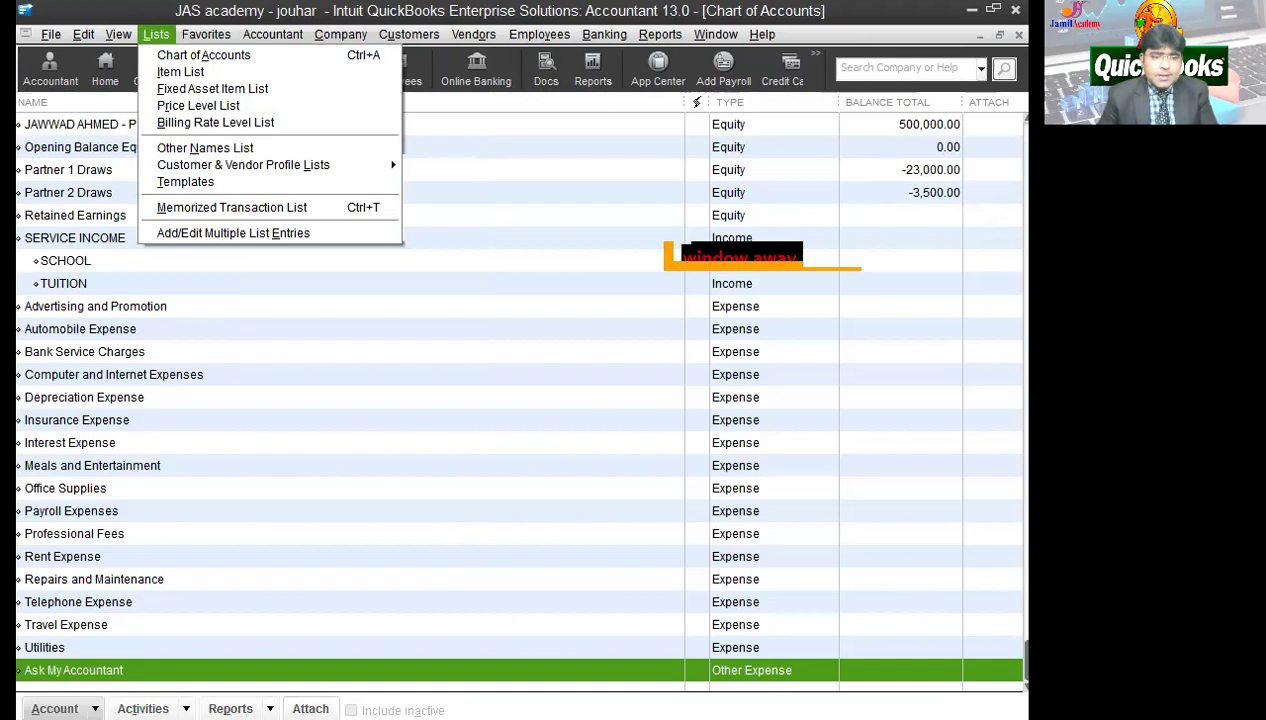
click(54, 708)
click(100, 456)
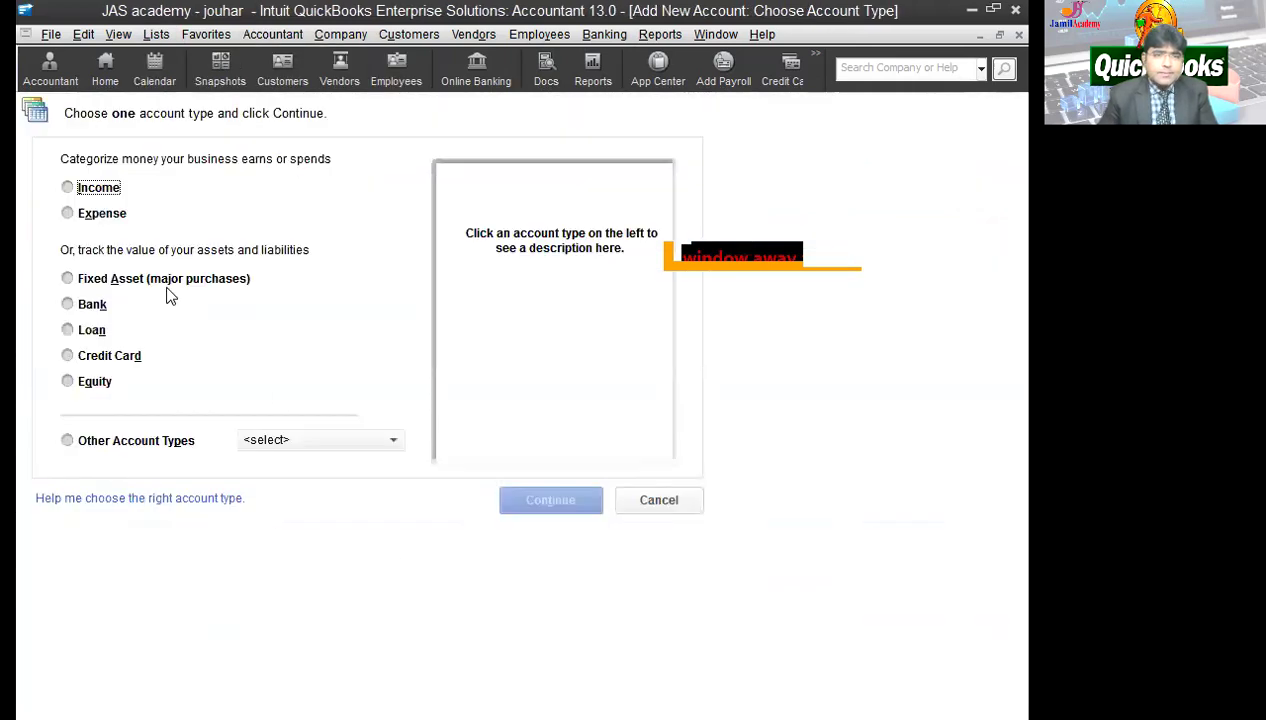
key(Down)
click(548, 505)
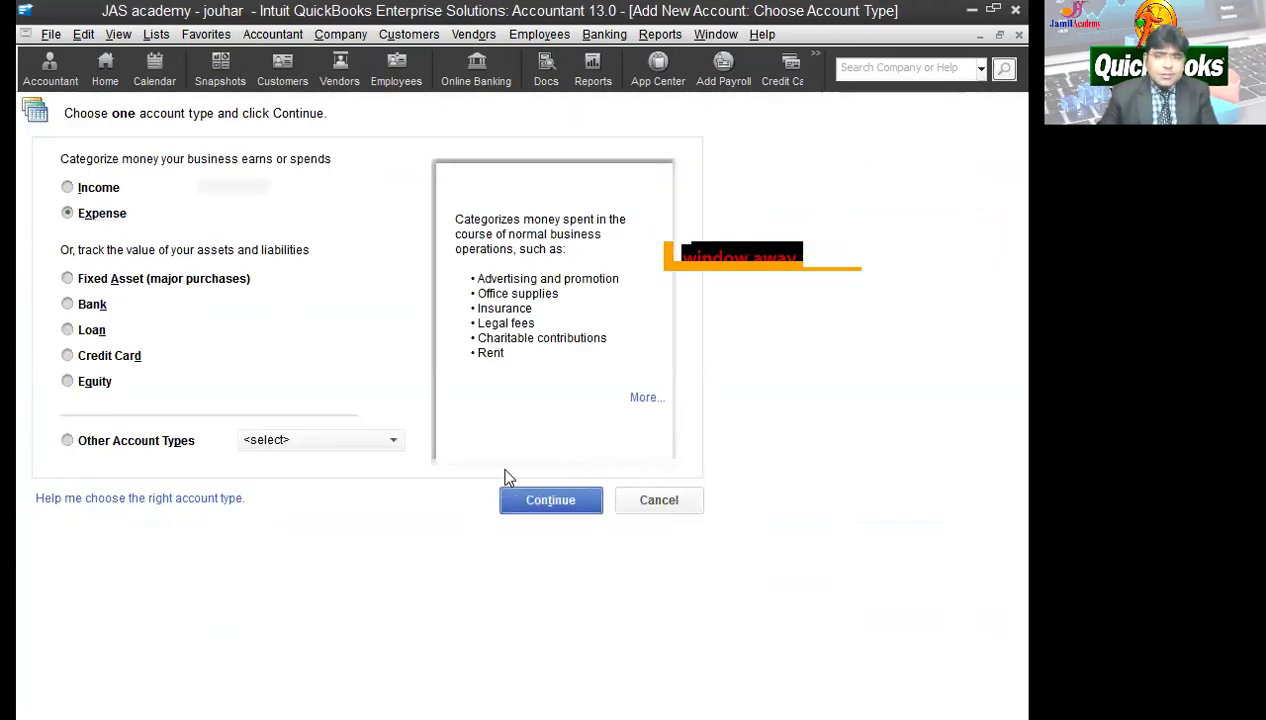
- Name the new expense account "Union Maintenance" and save and close it
text(maintema)
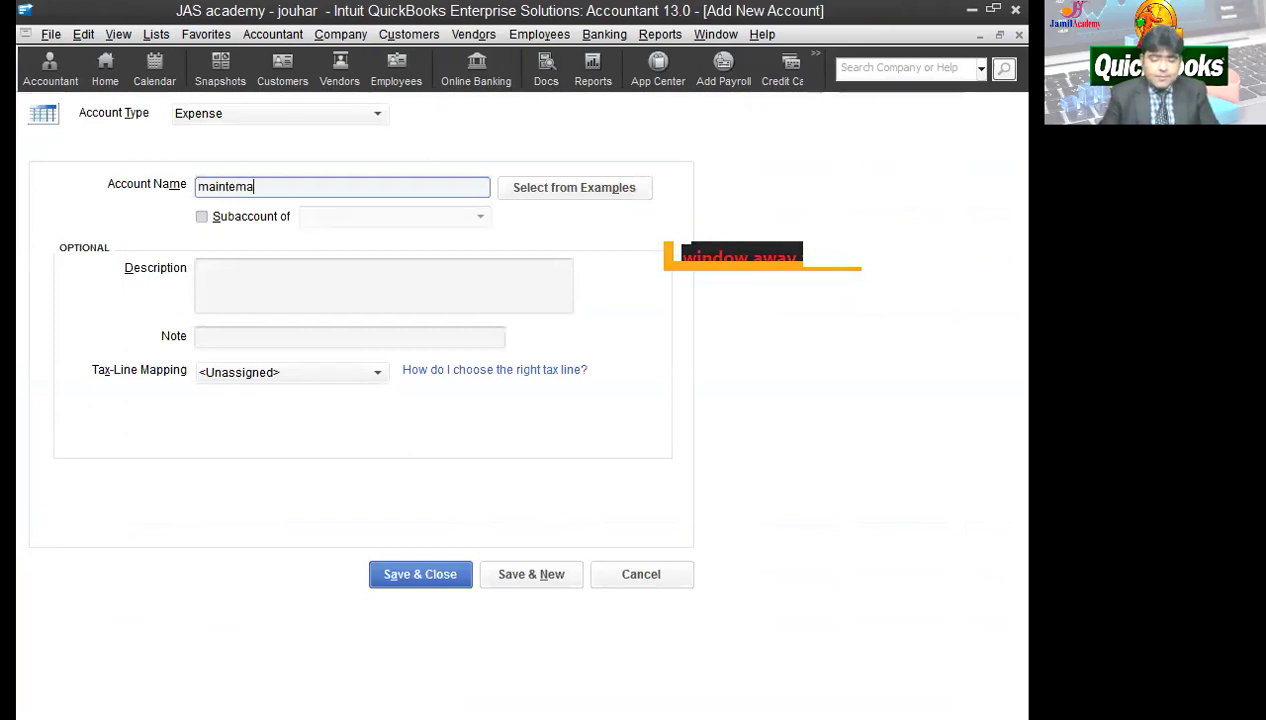
key(BackSpace)
key(BackSpace)
key(BackSpace)
key(BackSpace)
key(BackSpace)
key(BackSpace)
key(BackSpace)
key(BackSpace)
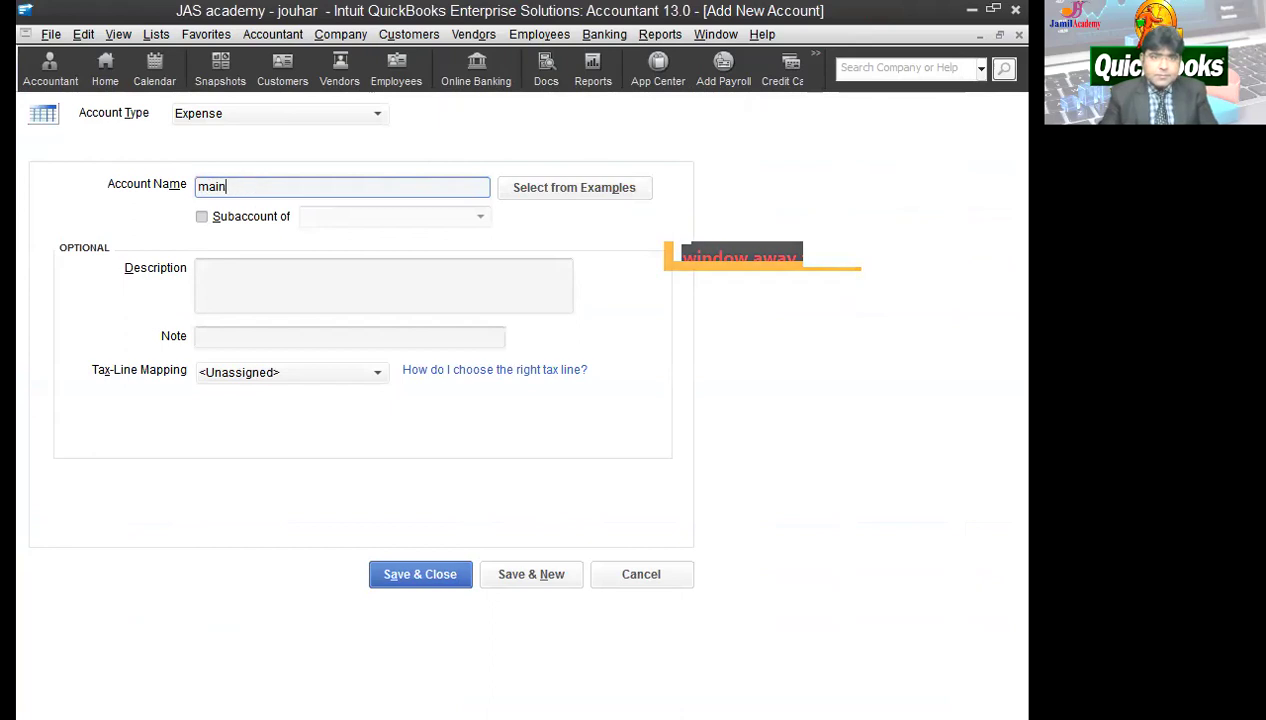
text(Union Ma)
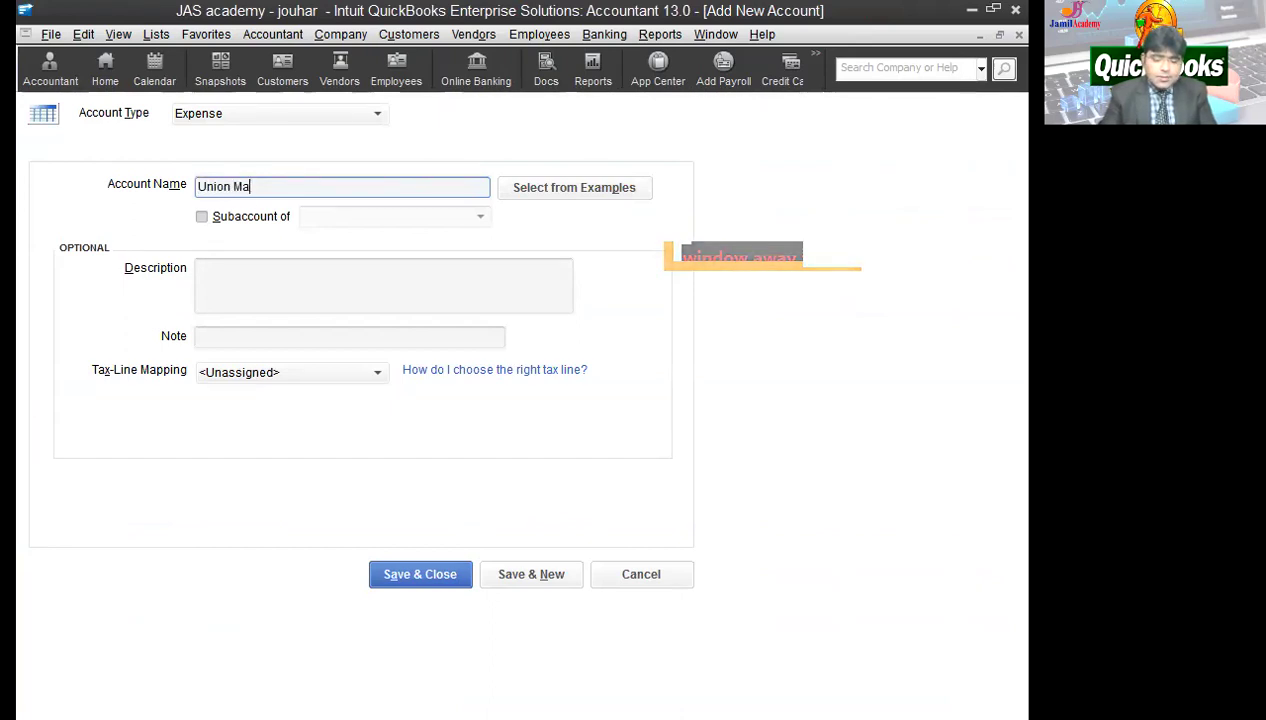
text(intenance)
click(382, 566)
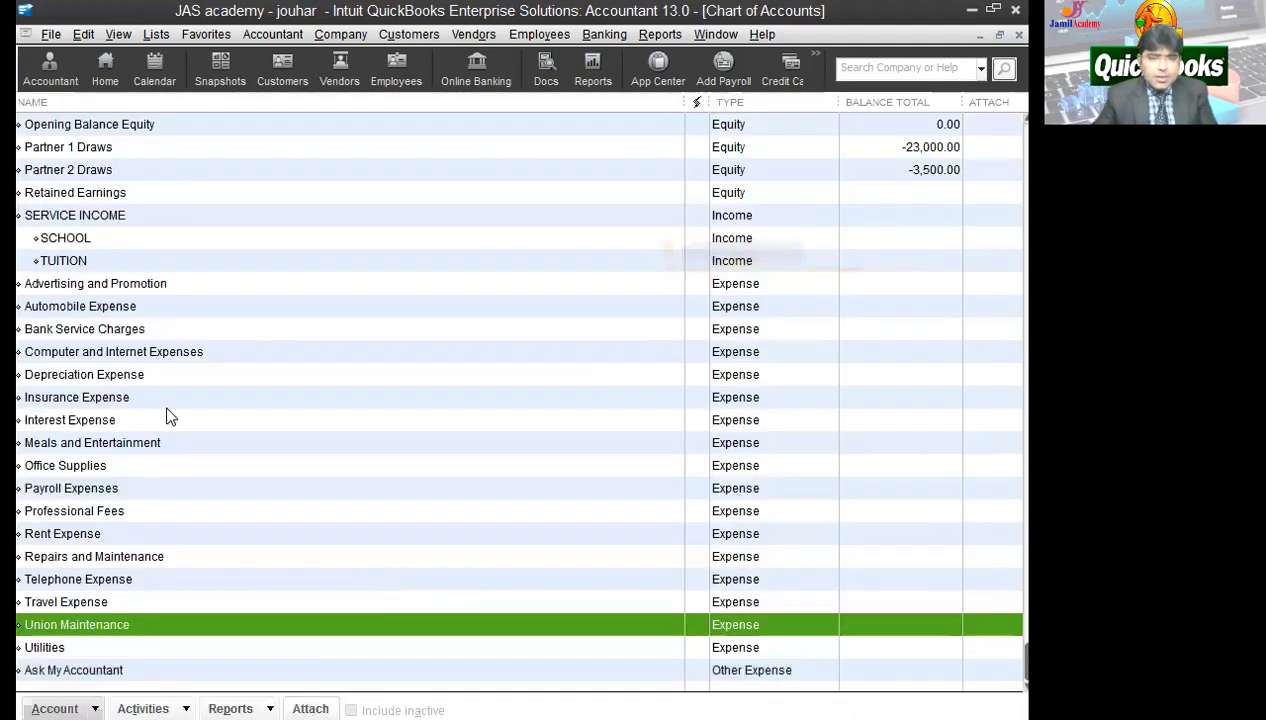
- Start a new general journal entry and choose the Union Maintenance account on its first line
click(272, 34)
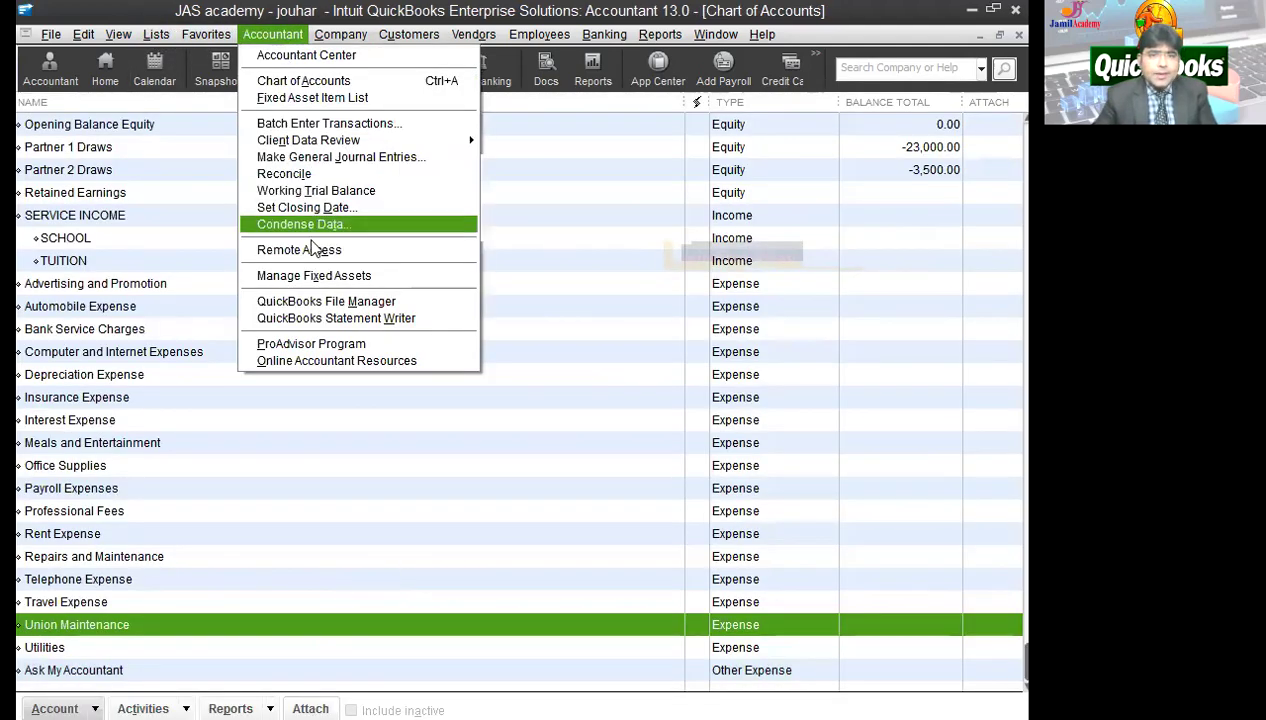
click(340, 34)
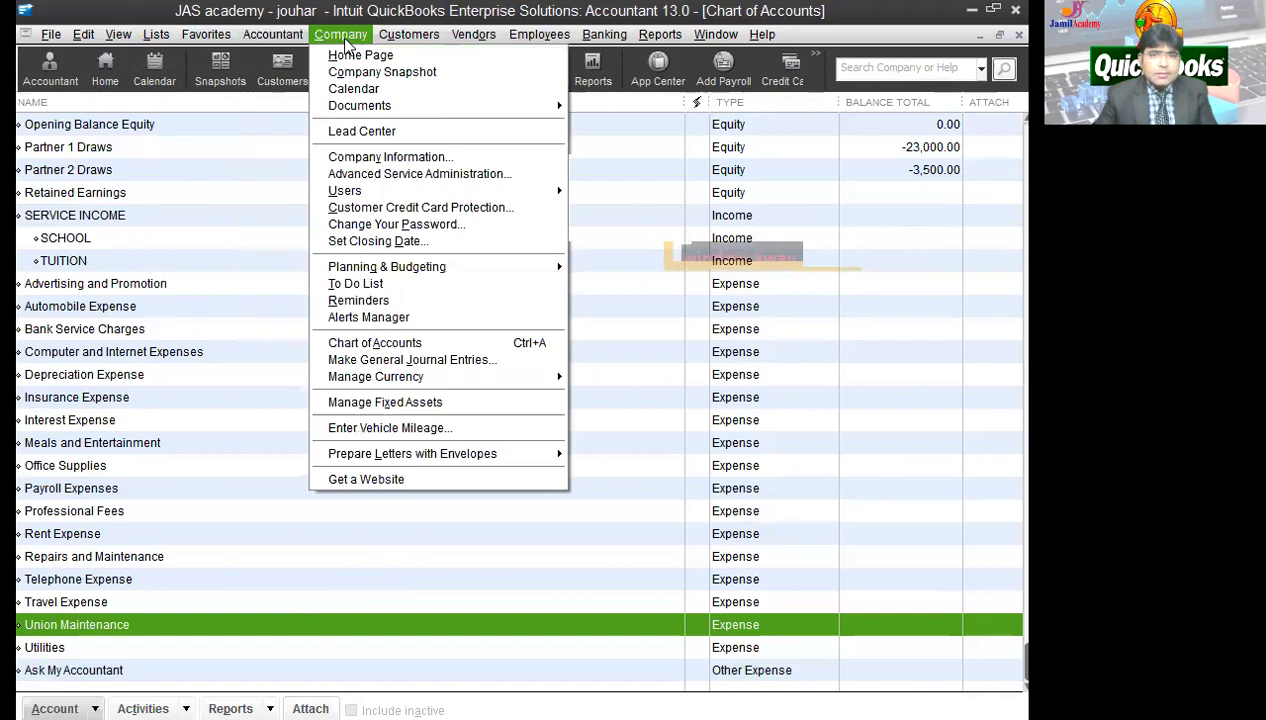
click(405, 359)
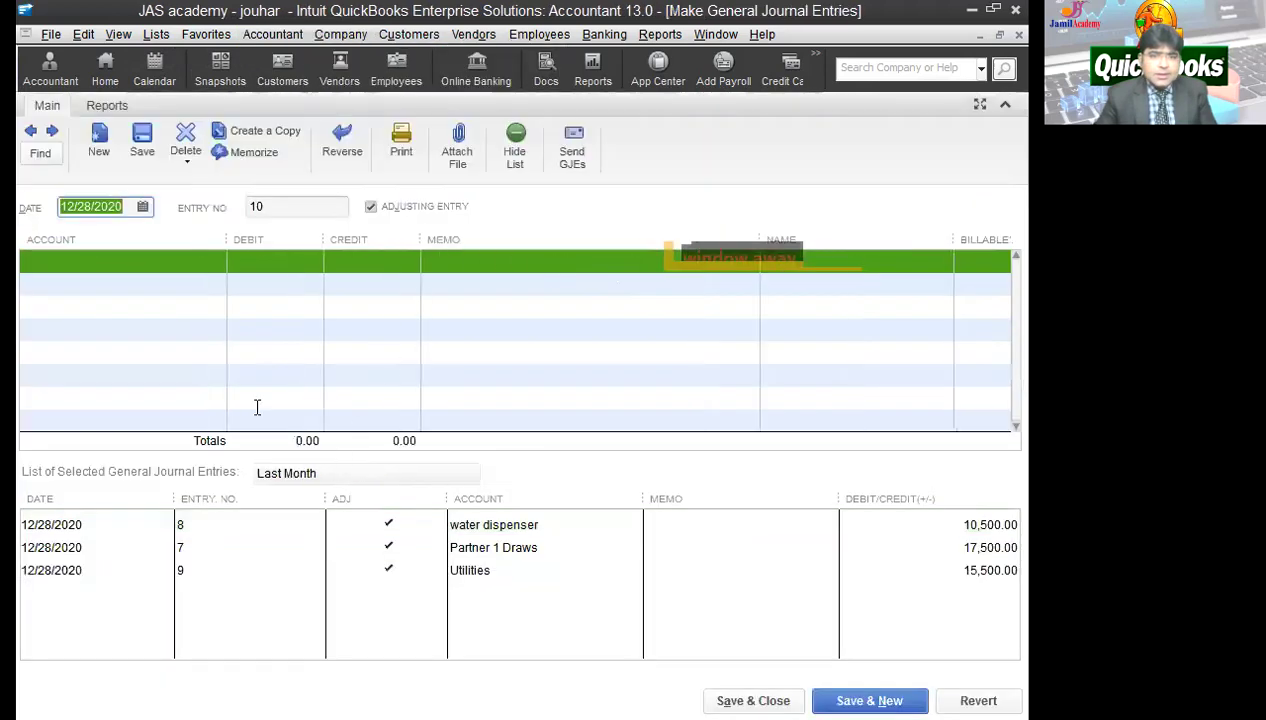
click(158, 268)
text(M)
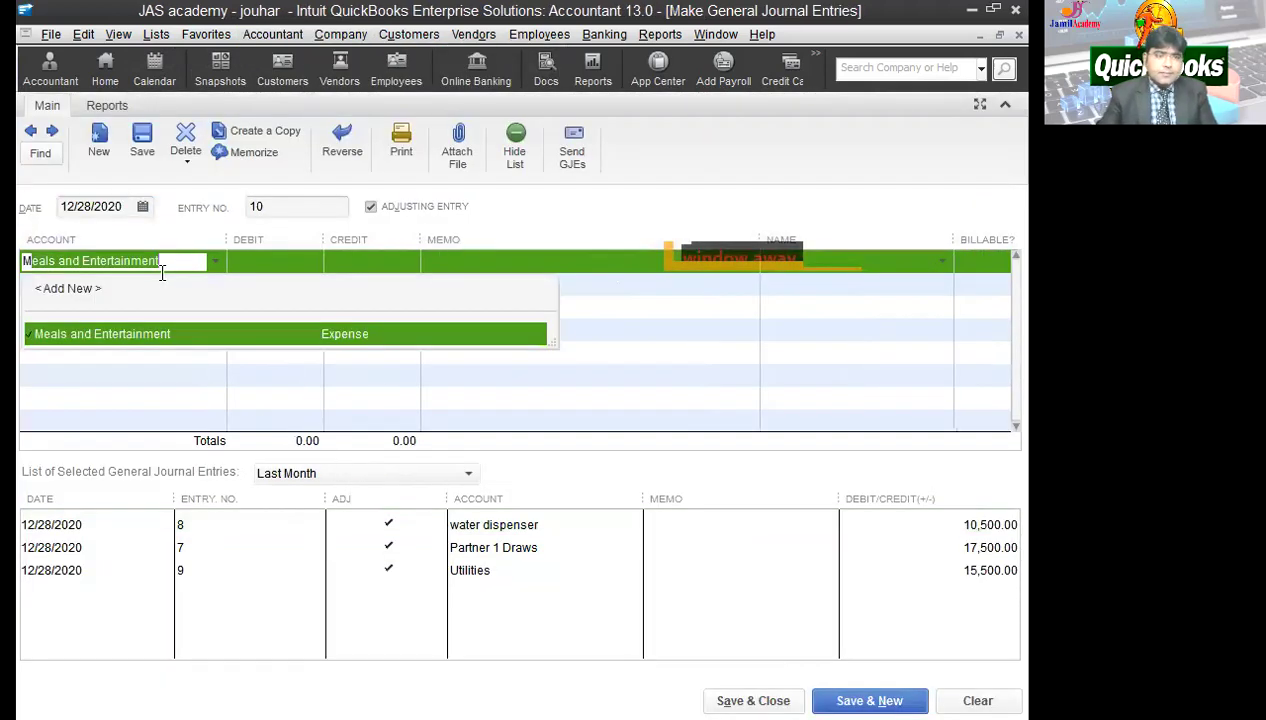
key(BackSpace)
key(BackSpace)
text(U)
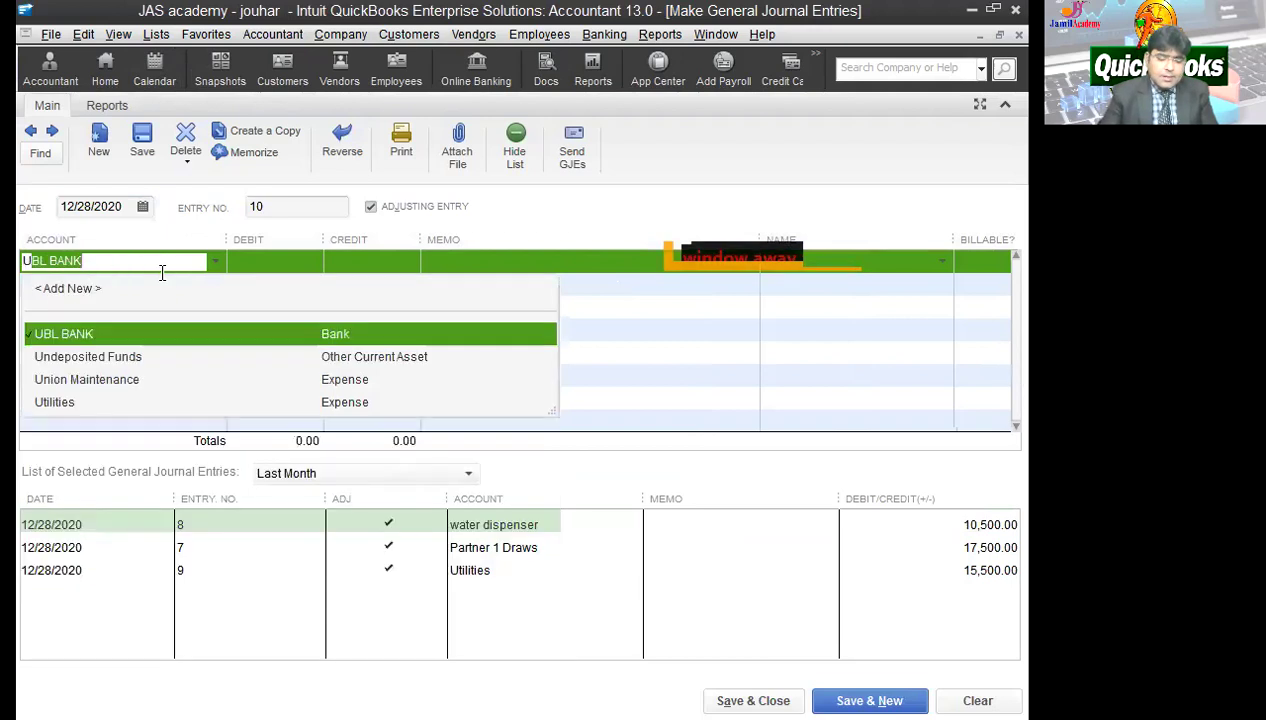
text(ni)
key(Tab)
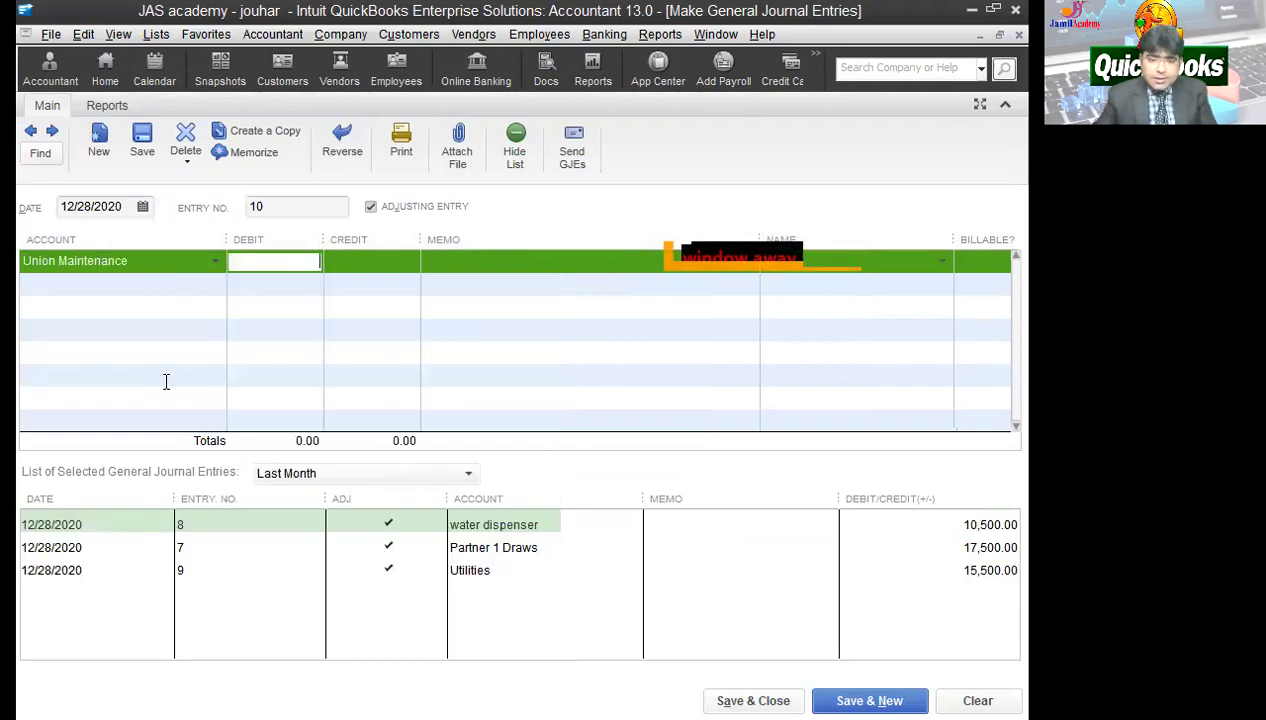
- Debit Union Maintenance 1,500 on the first line of the entry
click(358, 677)
text(15,000)
key(Tab)
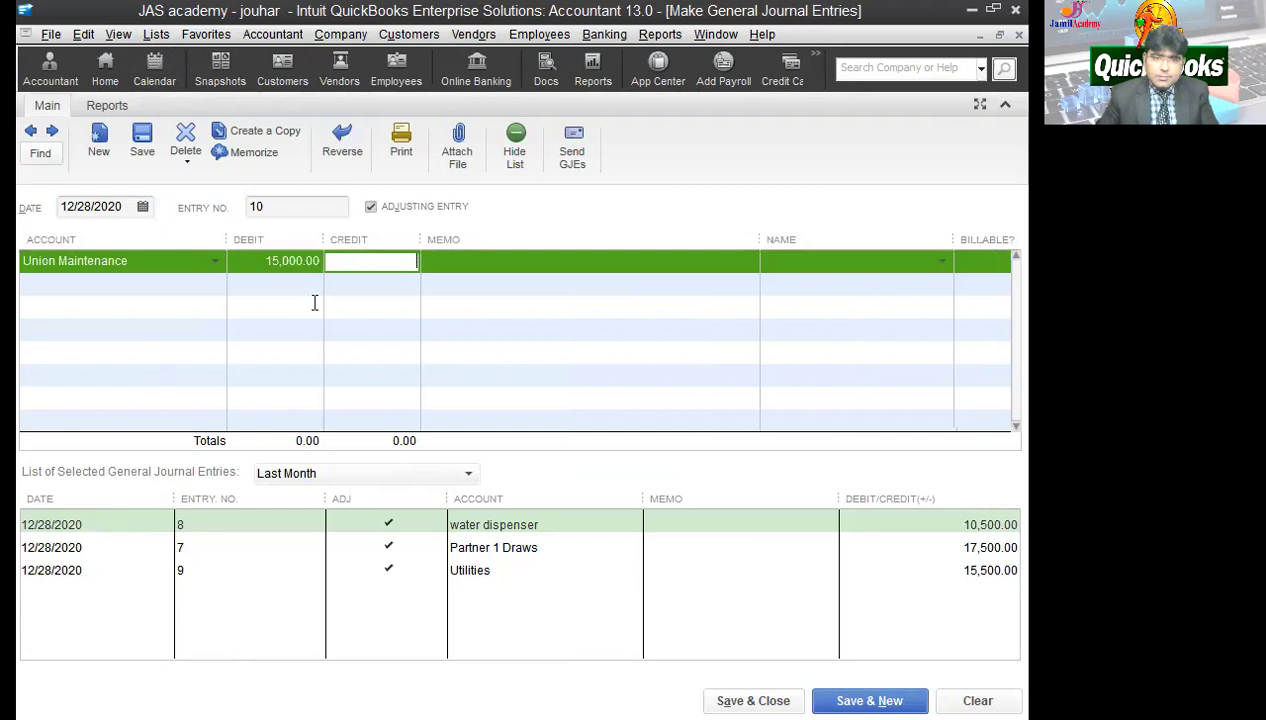
click(300, 260)
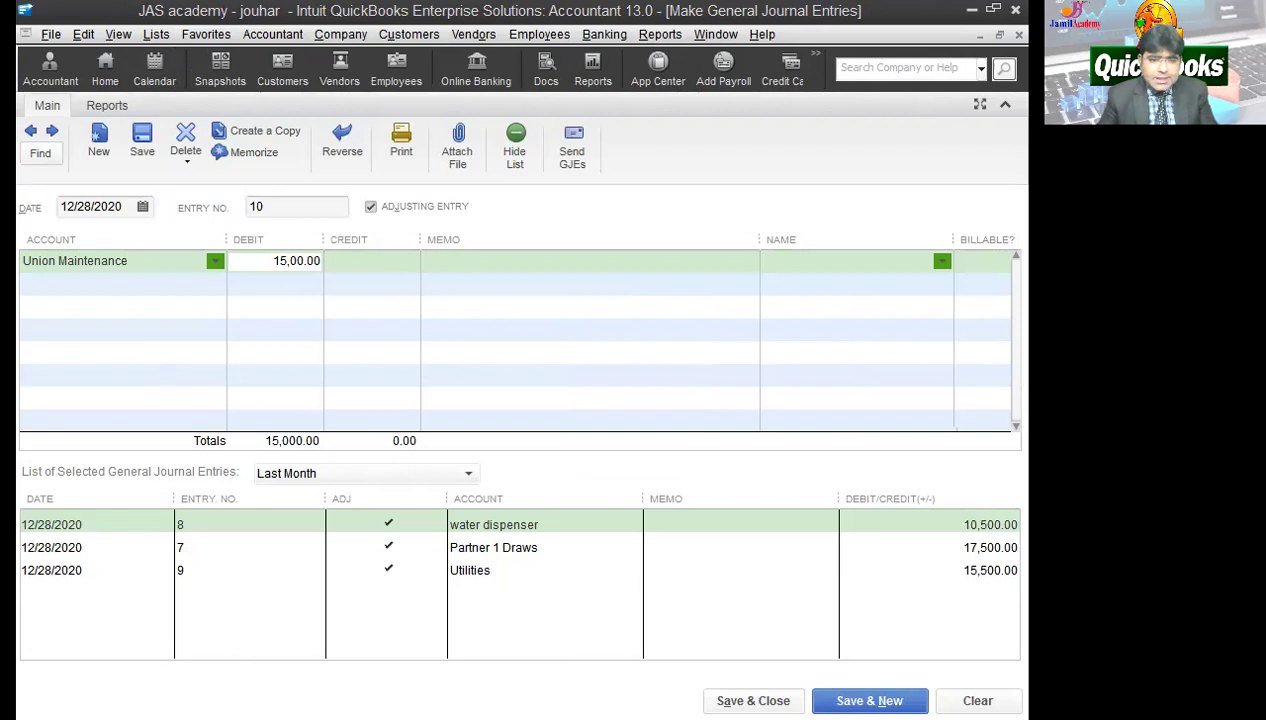
- Credit PETTY CASH 1,500 on the second line of the Union Maintenance entry and return to the chart of accounts
click(122, 288)
text(petty)
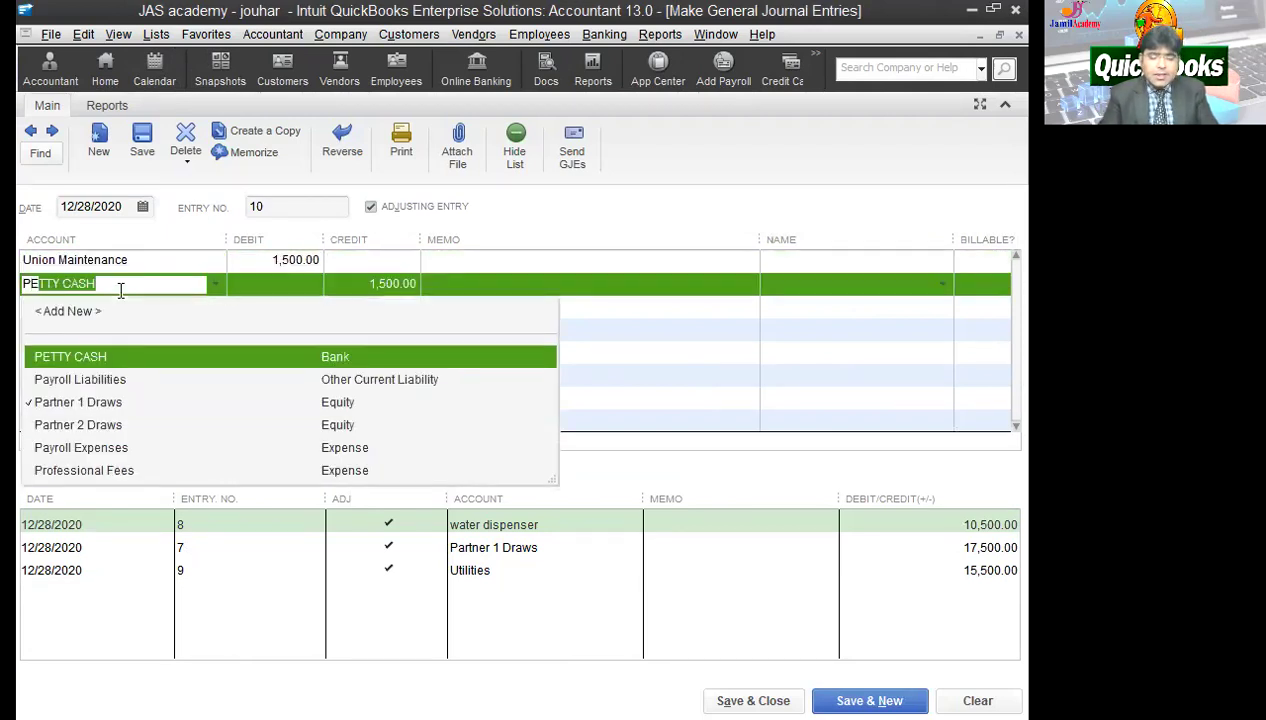
key(Tab)
key(Tab)
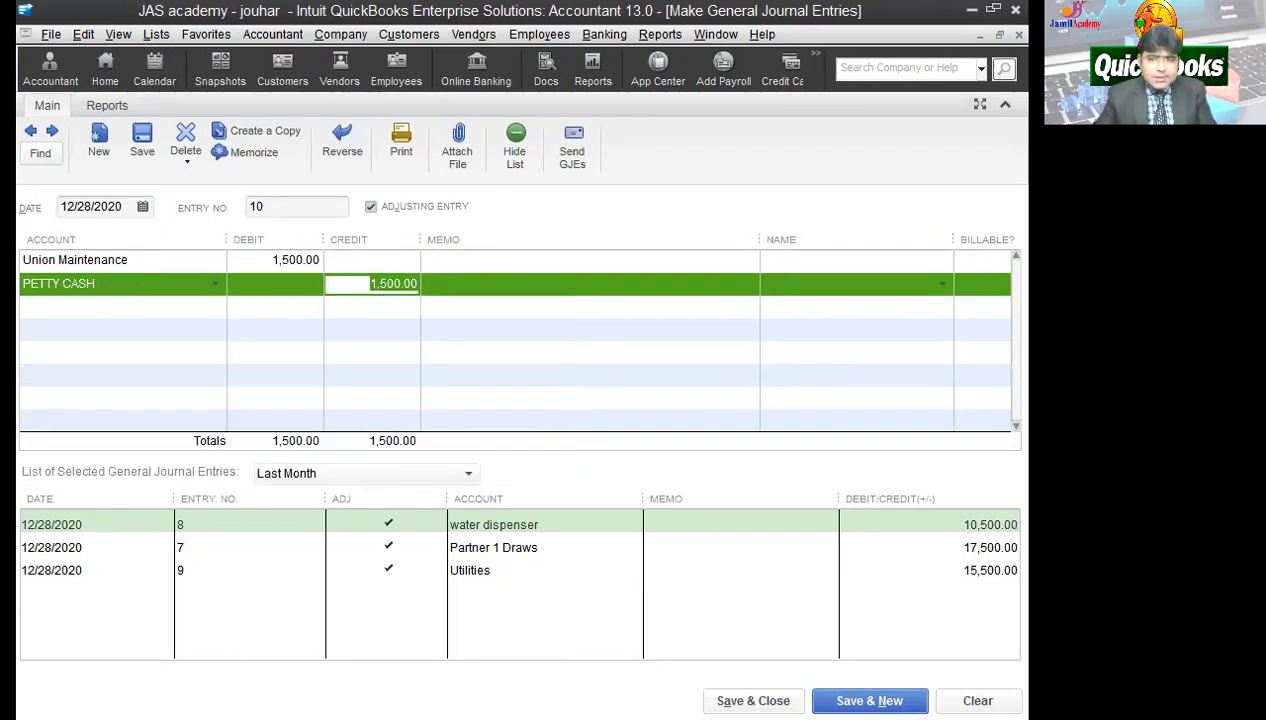
key(ctrl+a)
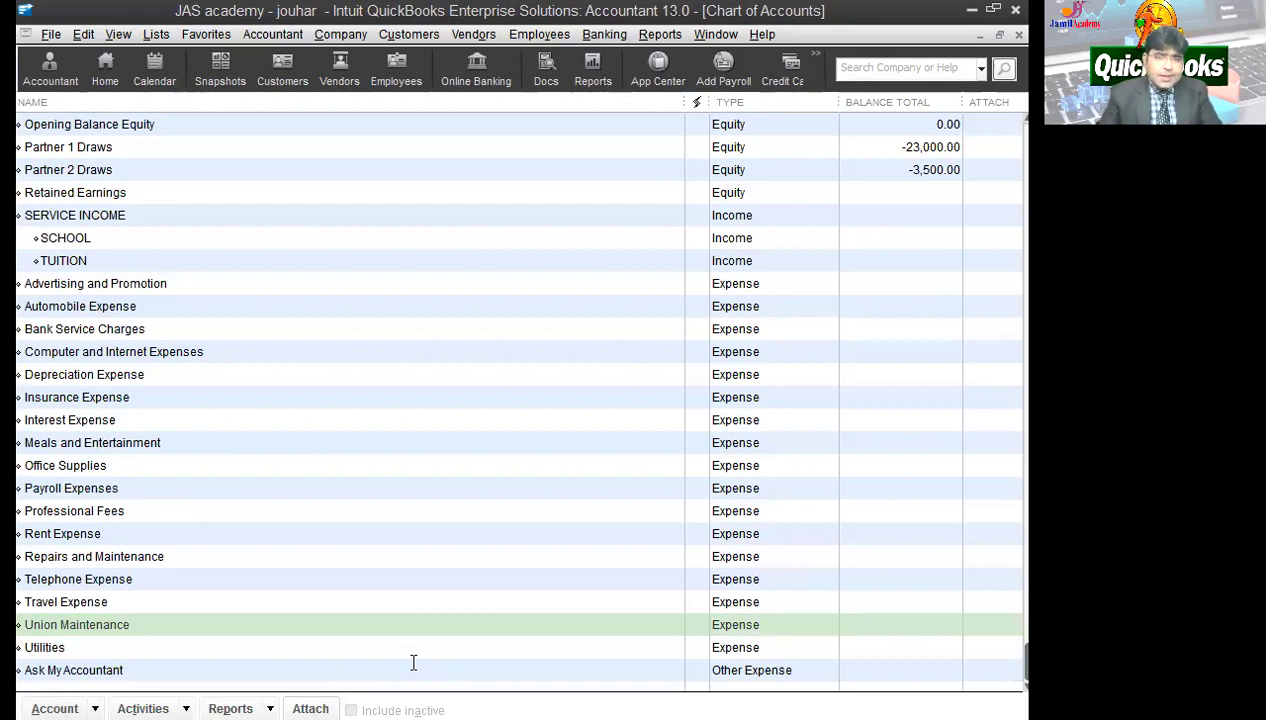
click(539, 34)
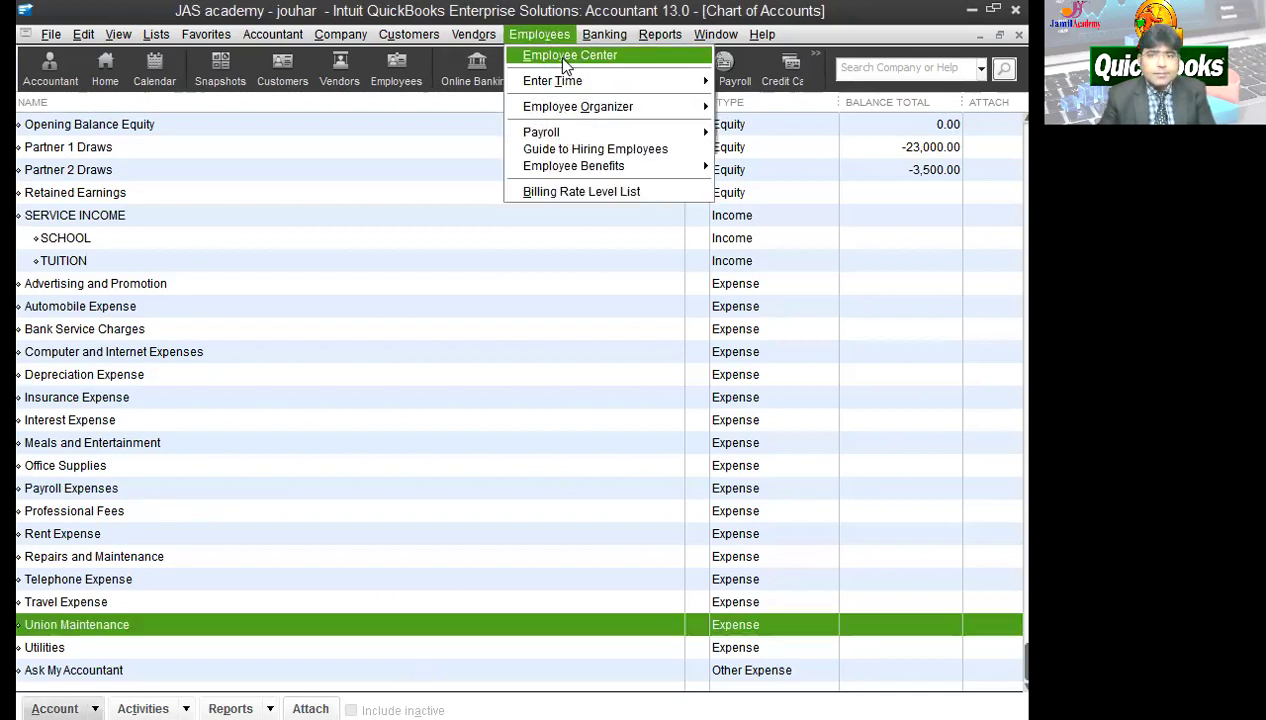
mouse_move(588, 90)
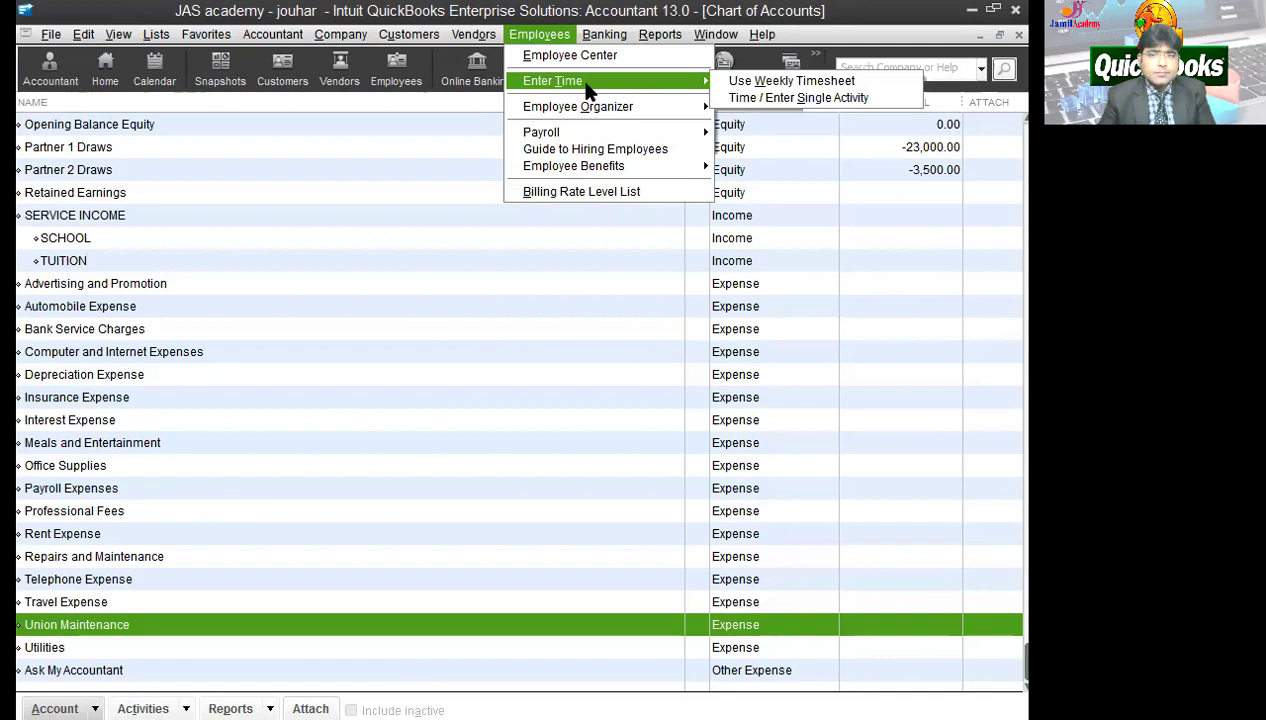
click(585, 57)
click(122, 205)
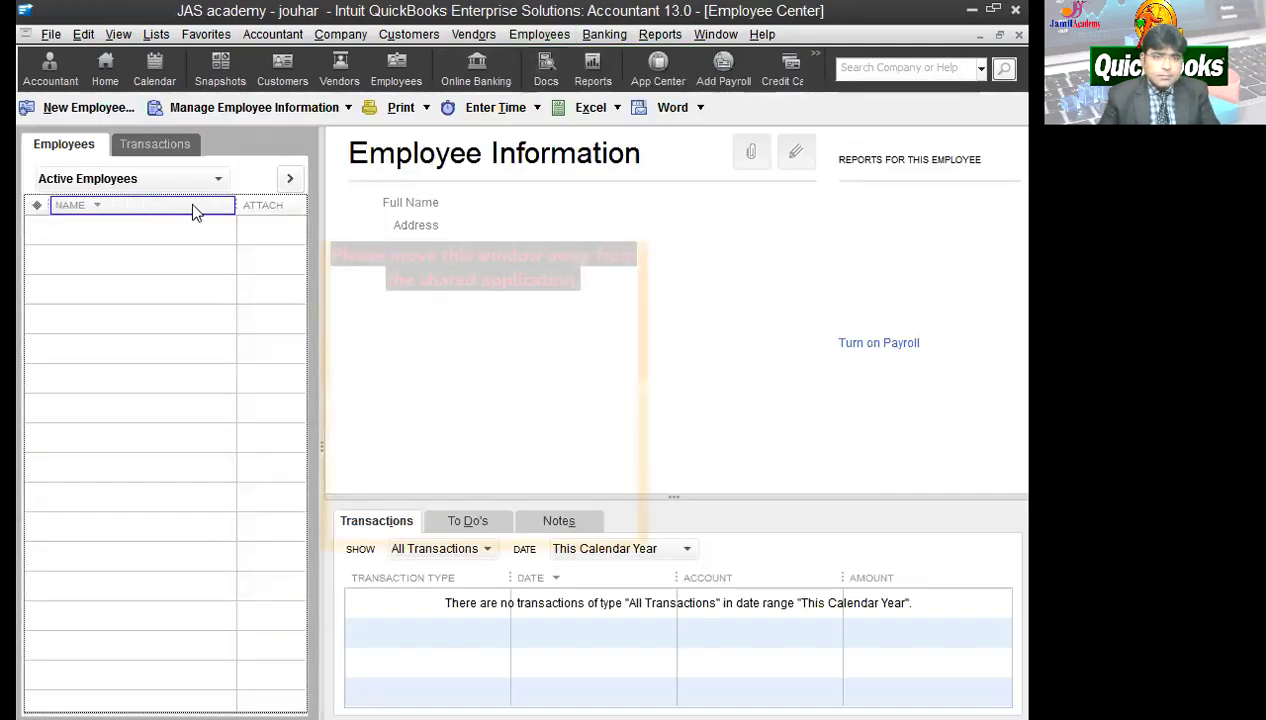
click(73, 108)
click(388, 318)
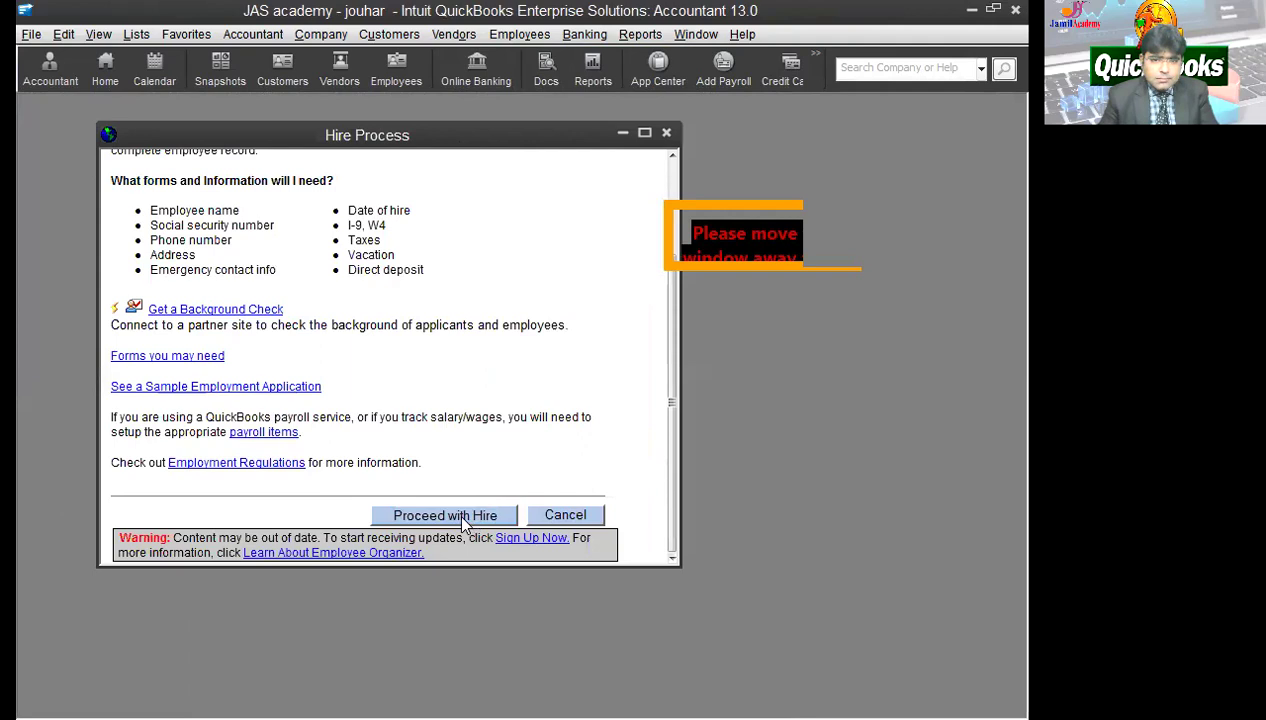
click(460, 516)
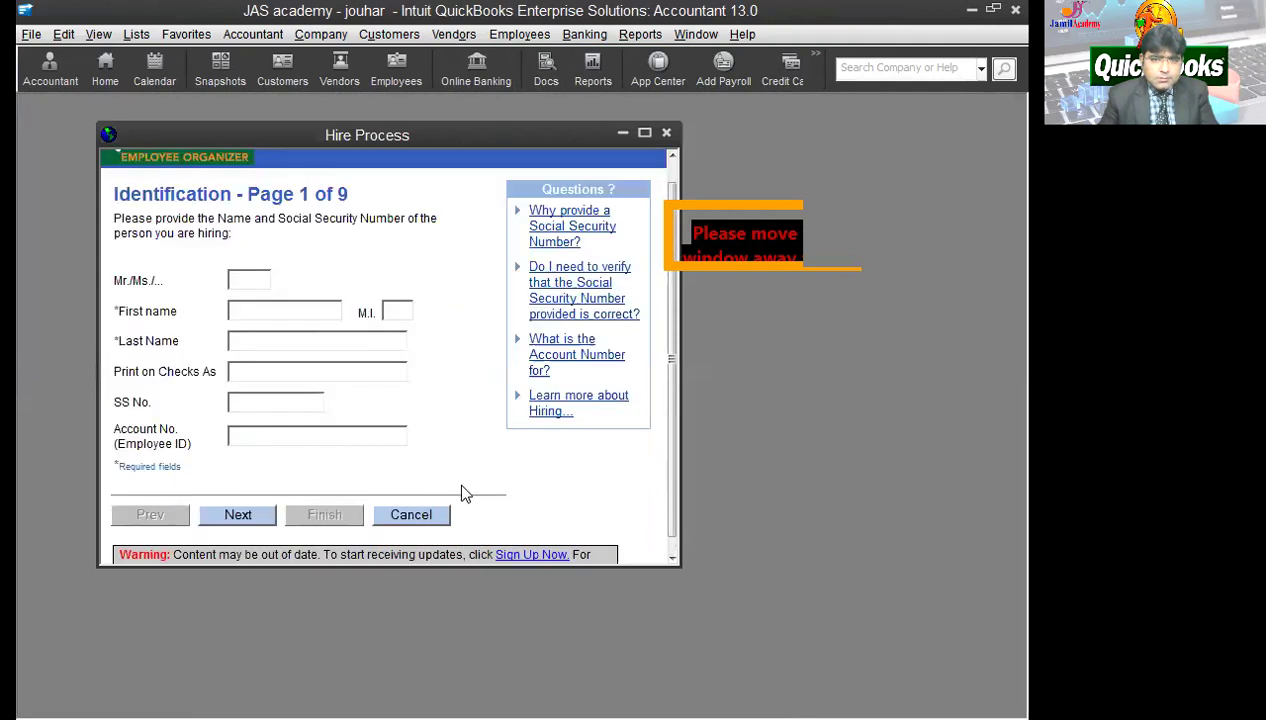
click(410, 518)
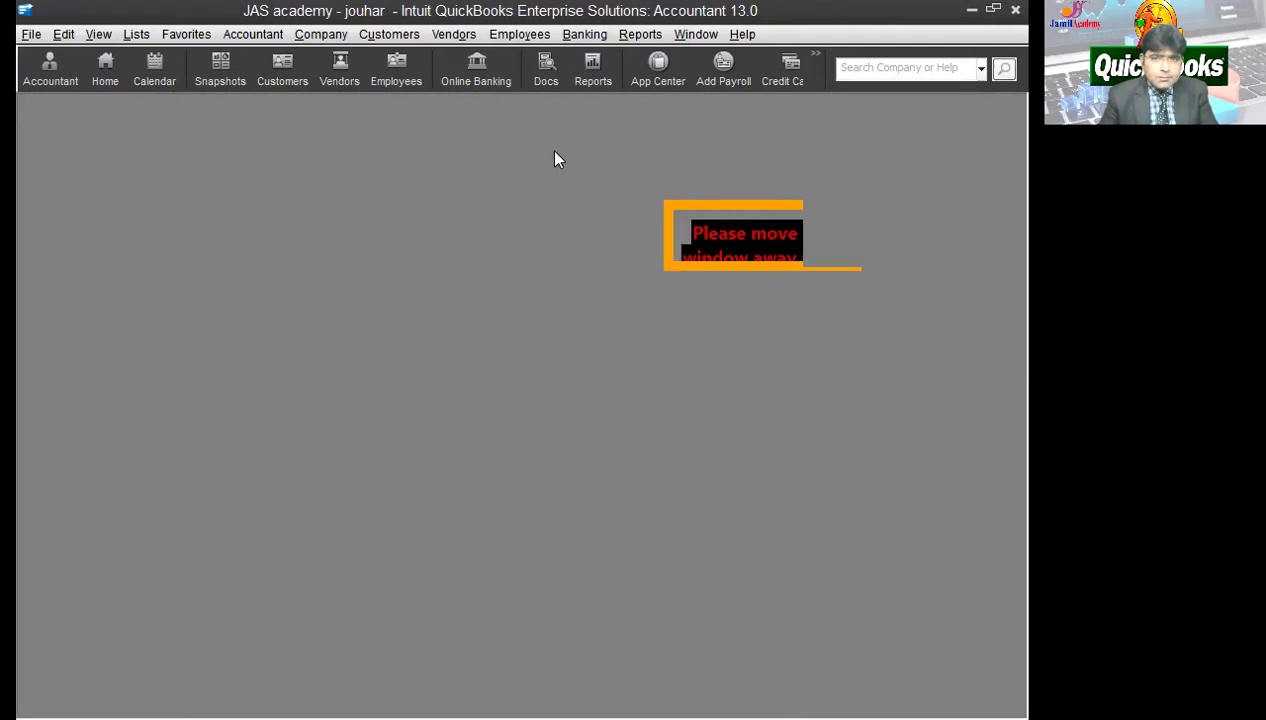
- Begin a new employee record in the Employee Center with the title Mr. and the employee's first name
click(520, 36)
mouse_move(562, 108)
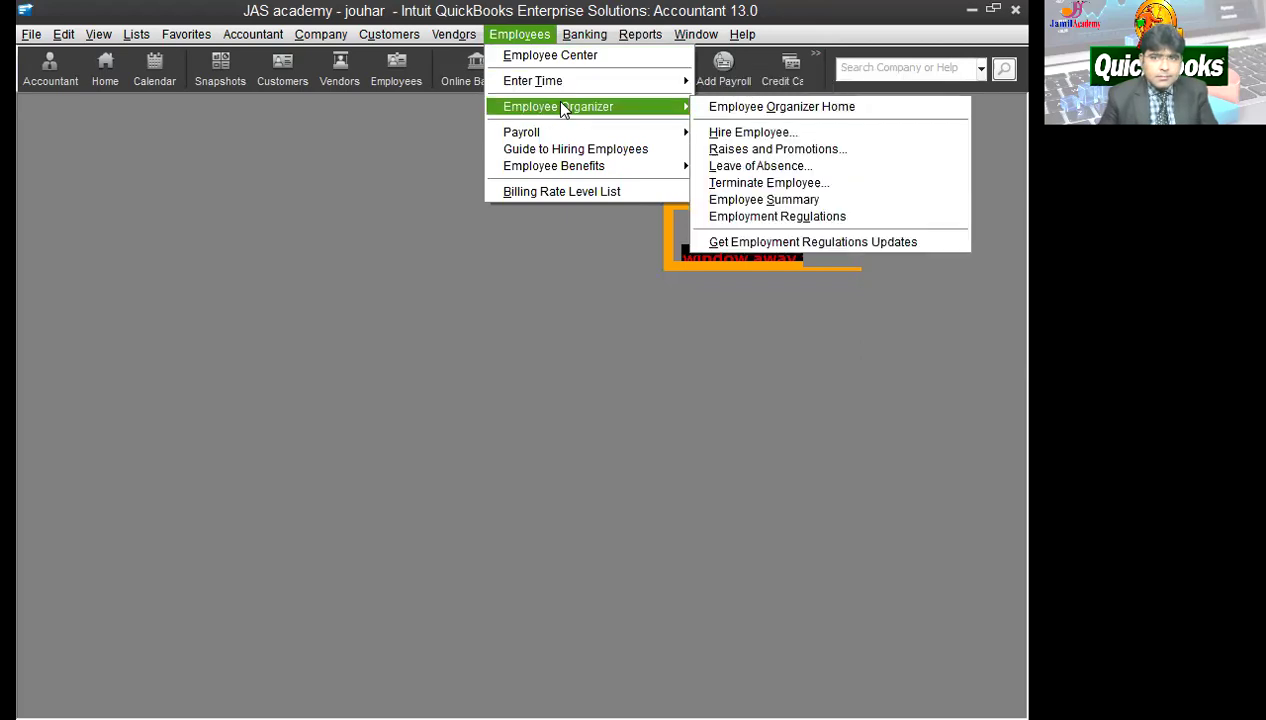
click(522, 55)
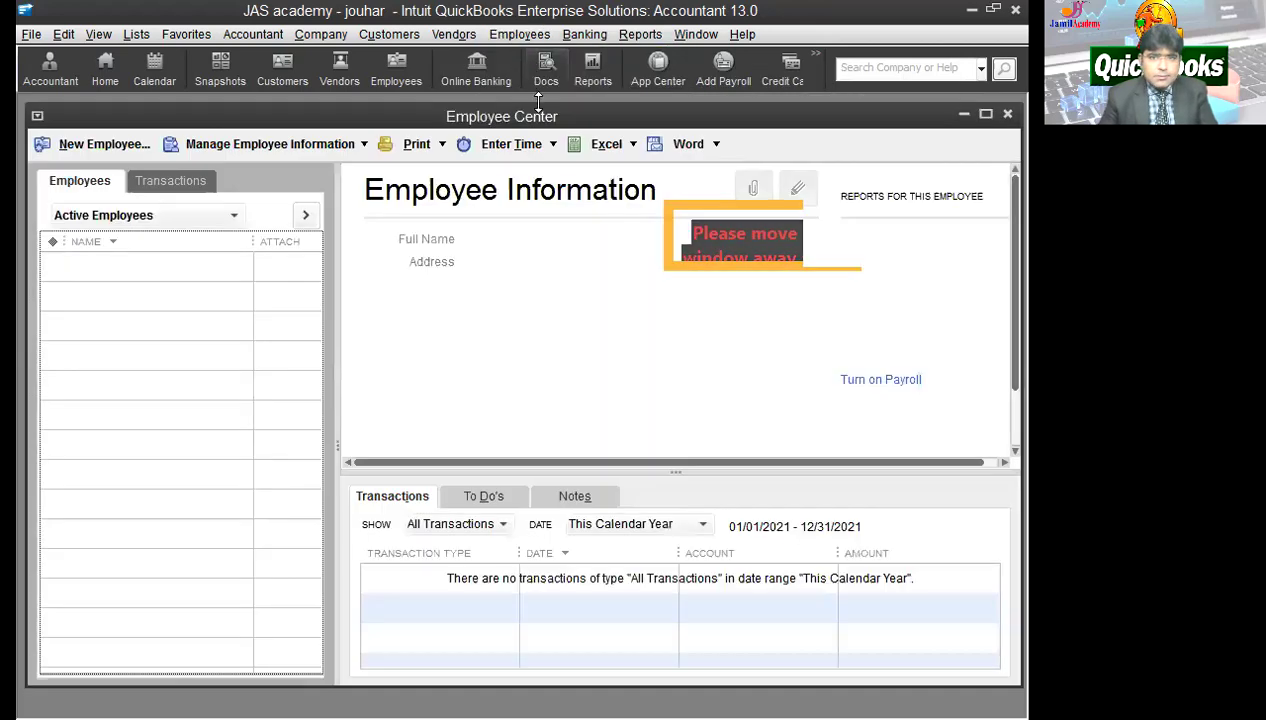
click(120, 146)
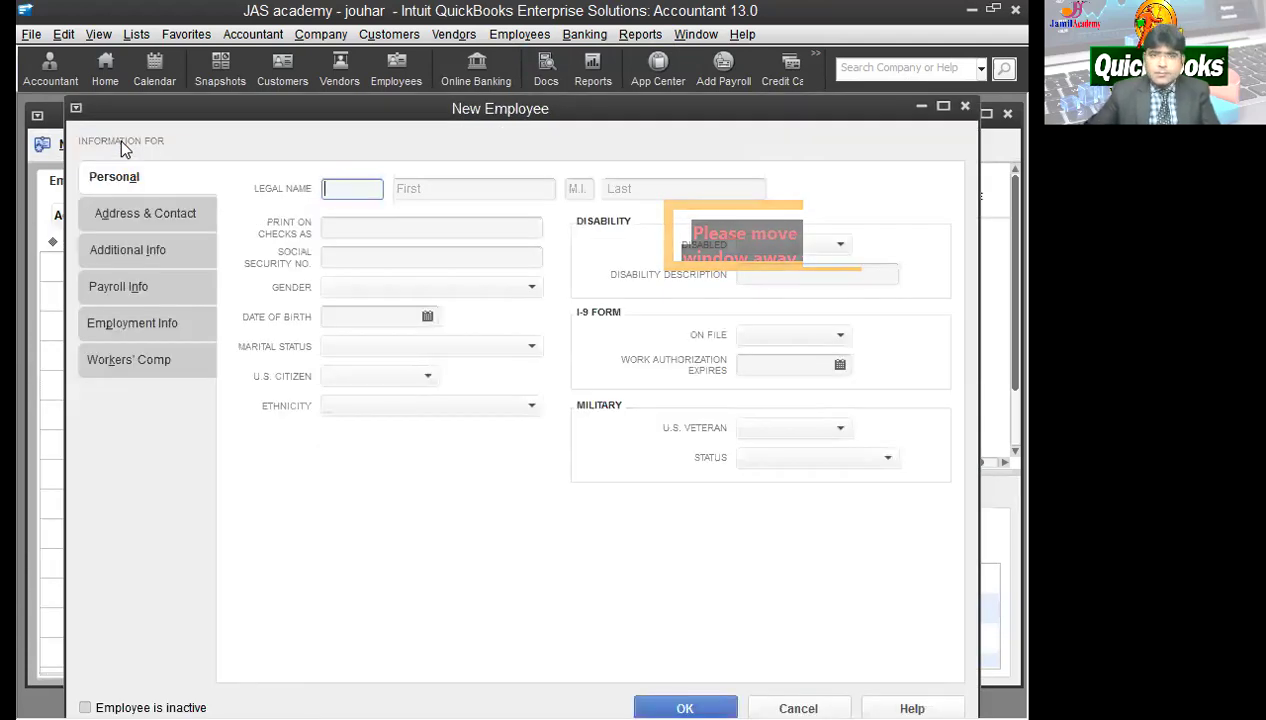
text(Mr.)
key(Tab)
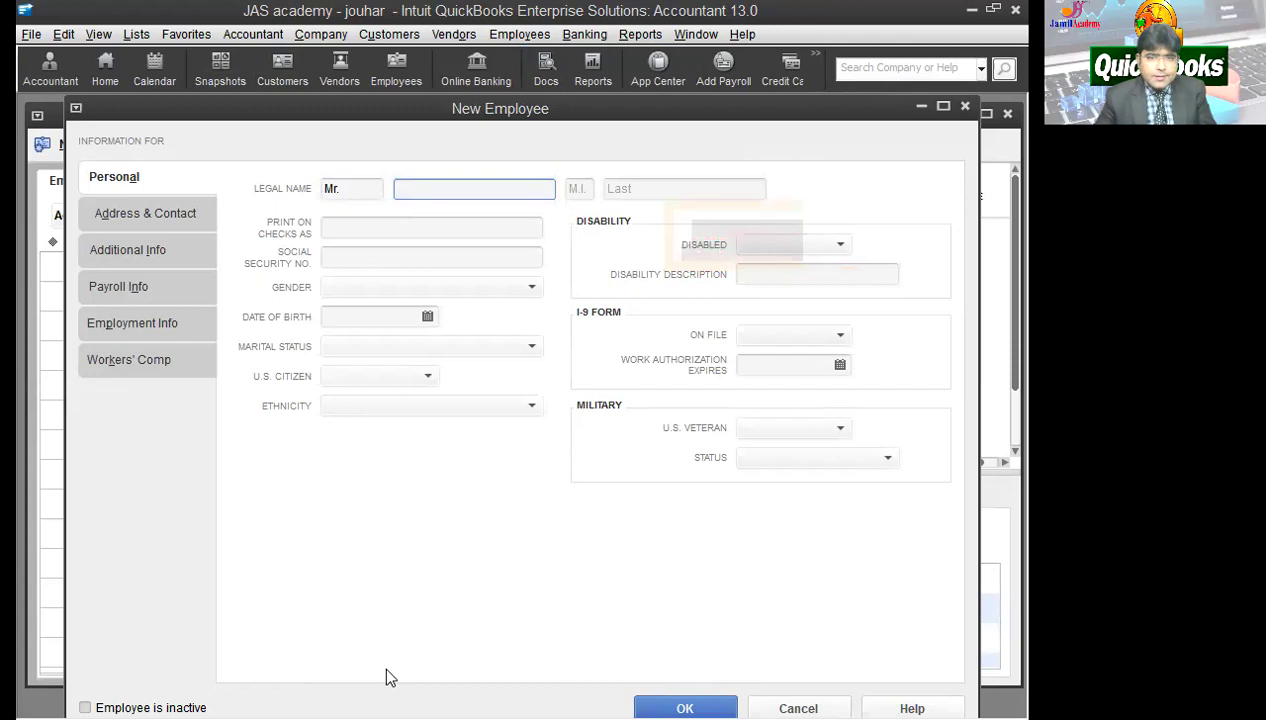
text(AHSAN)
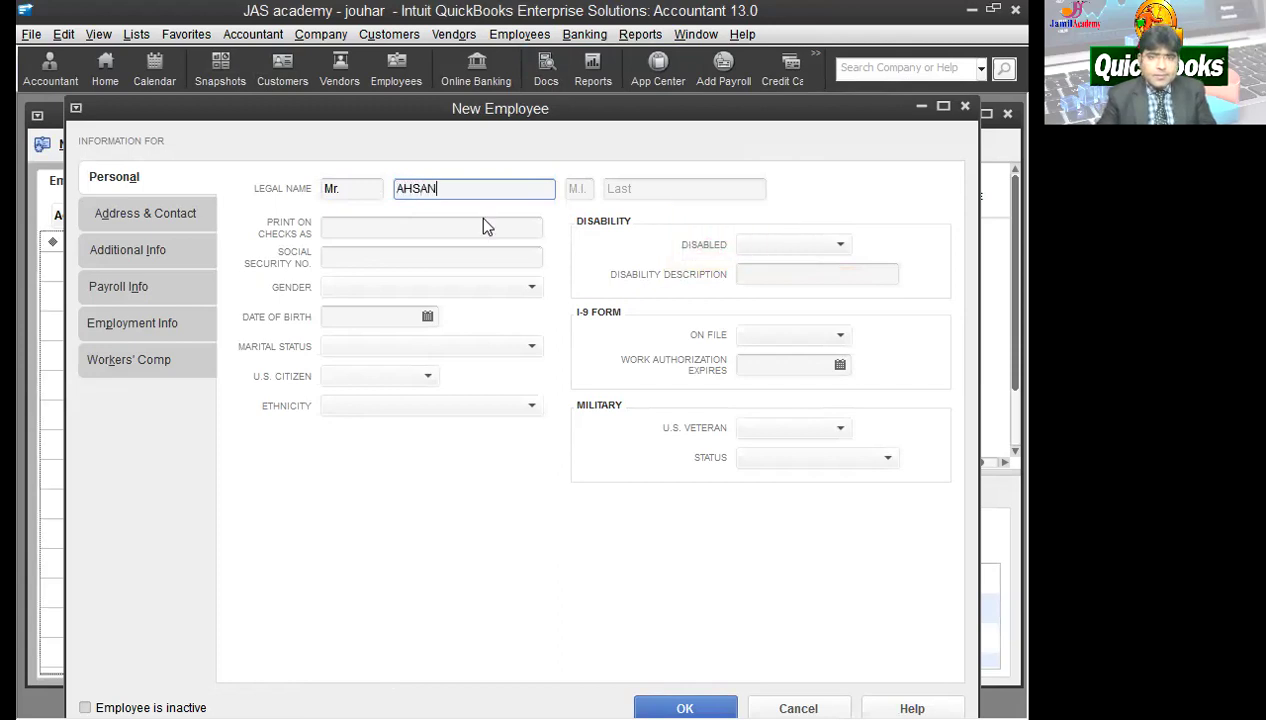
key(Tab)
key(Tab)
key(Tab)
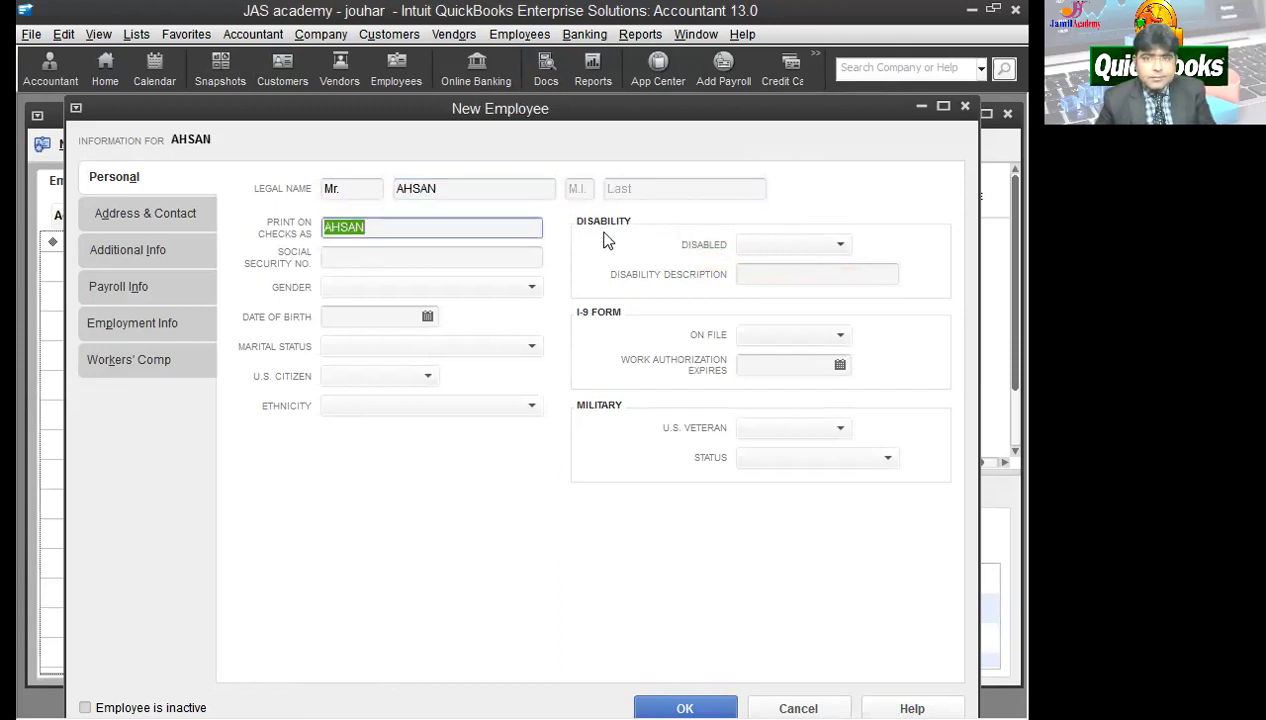
- Save the new employee with the gender left blank and the payroll tax and sick/vacation information left as is
click(352, 290)
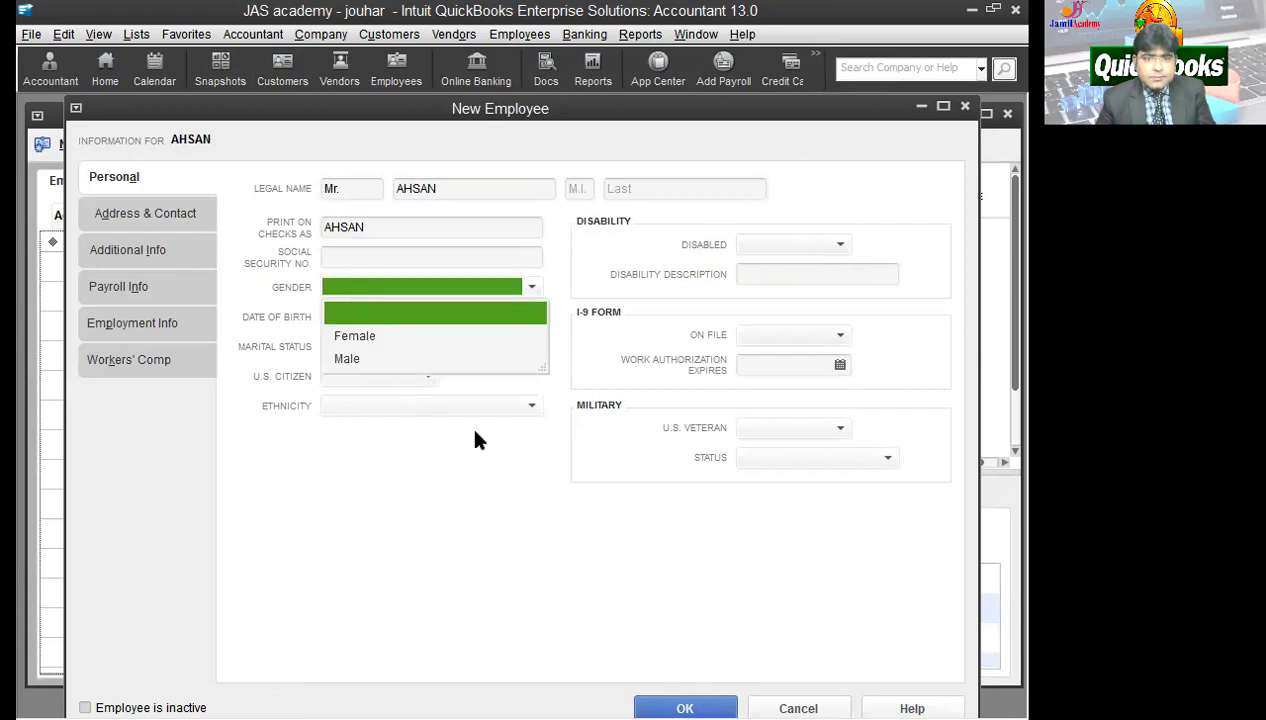
click(550, 463)
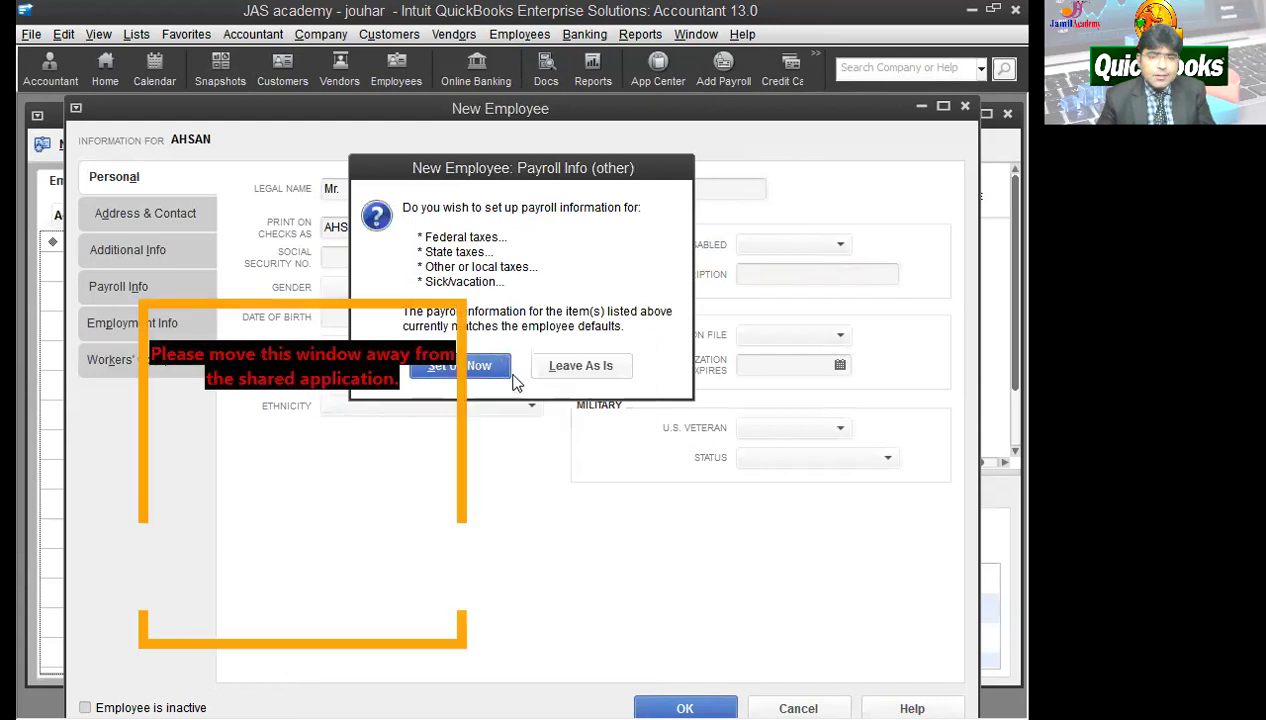
click(580, 366)
- Open the new employee's payroll information and begin a new payroll schedule named MONTHLY
double_click(140, 268)
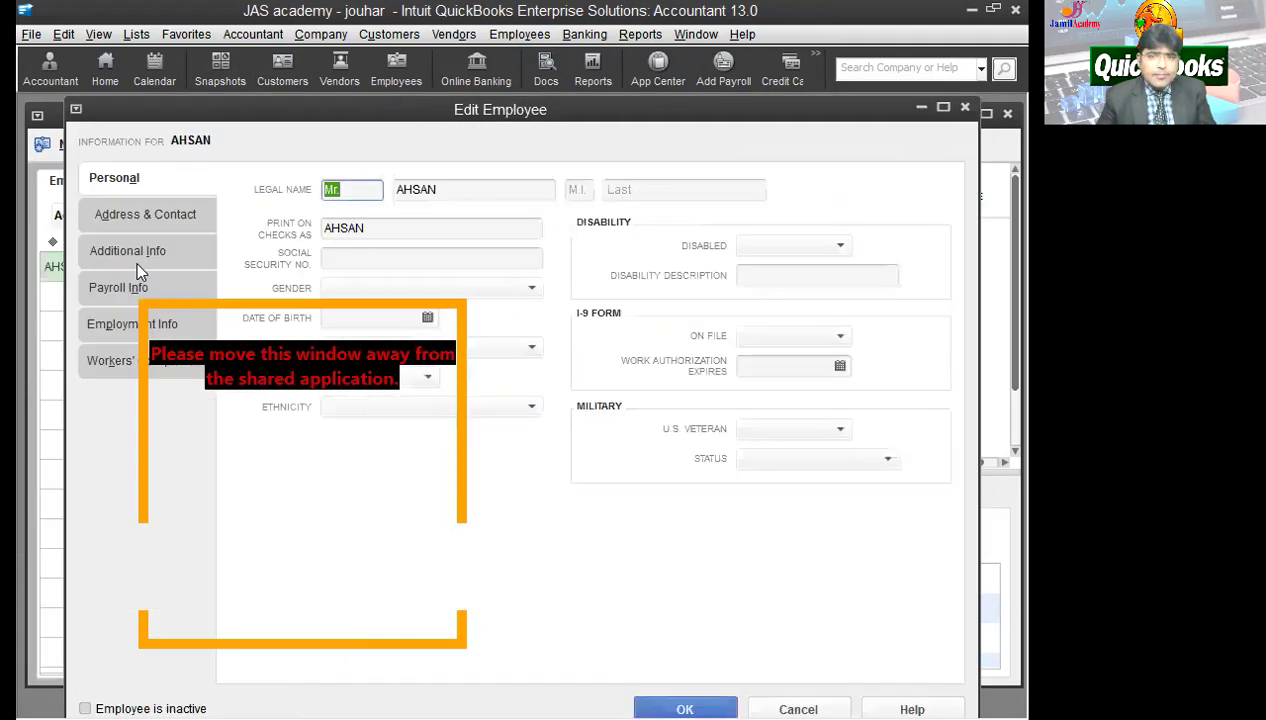
click(117, 287)
click(473, 186)
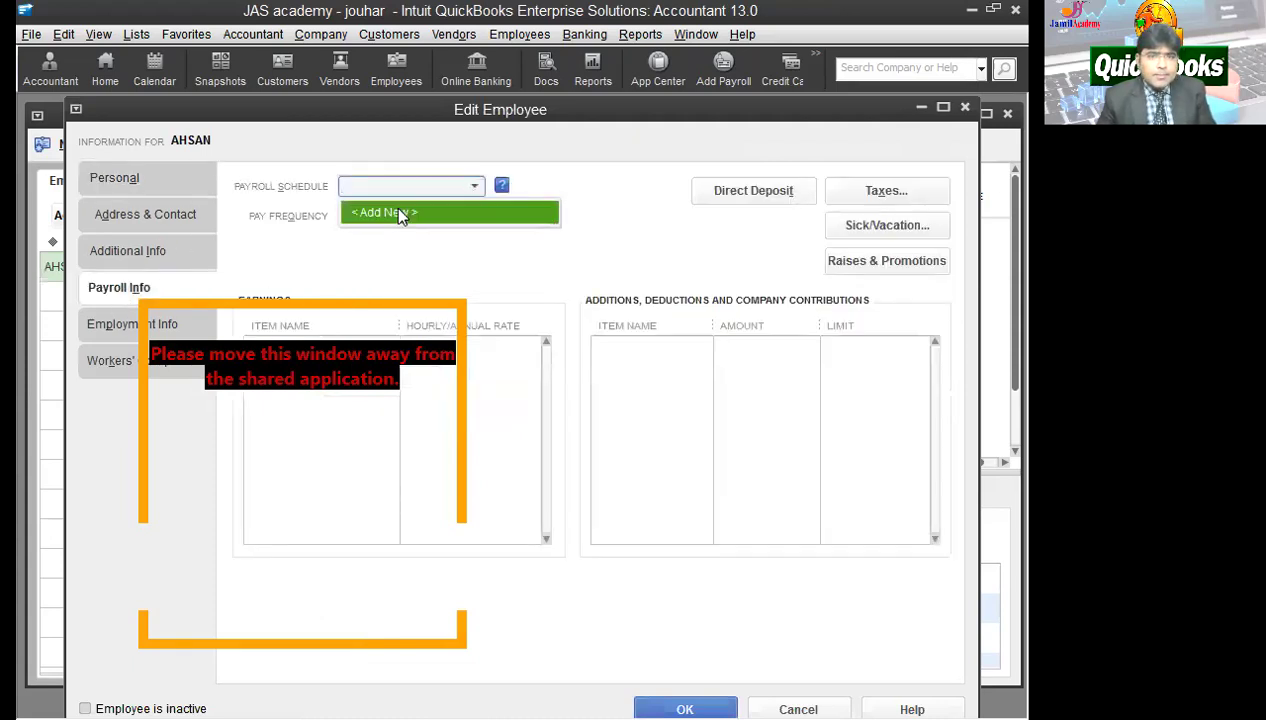
text(MONTHLU=)
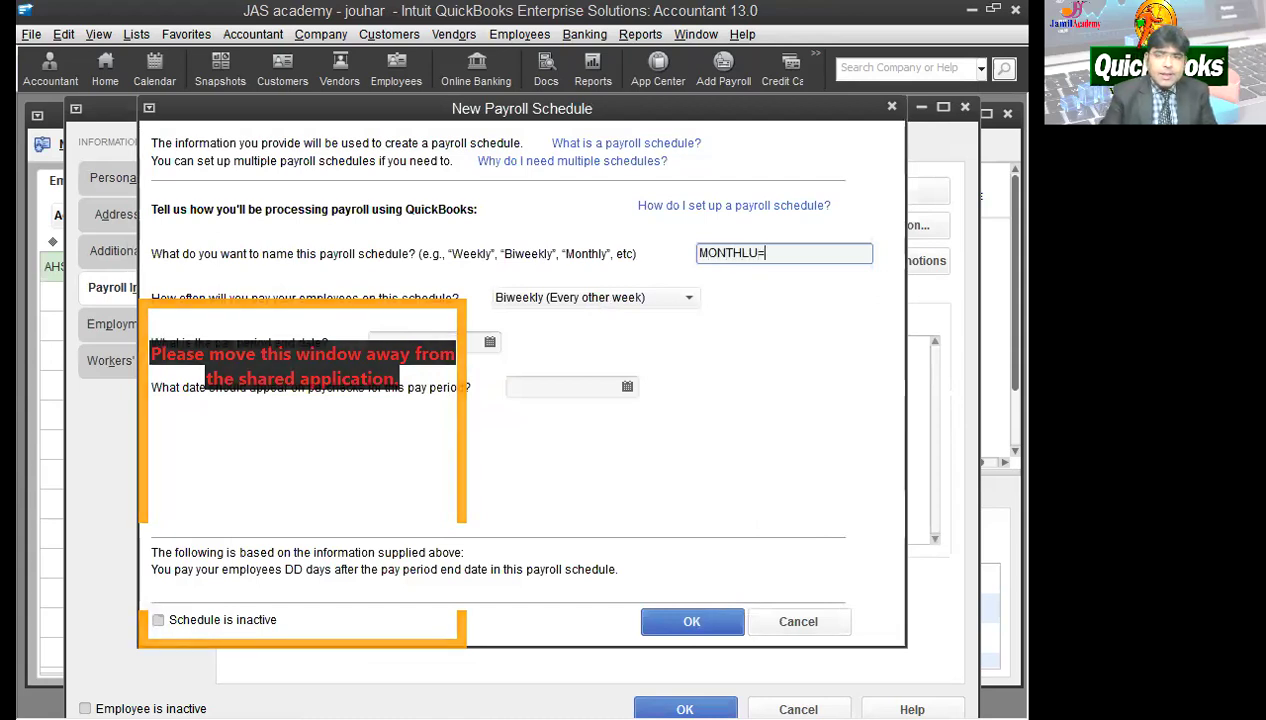
key(BackSpace)
key(Tab)
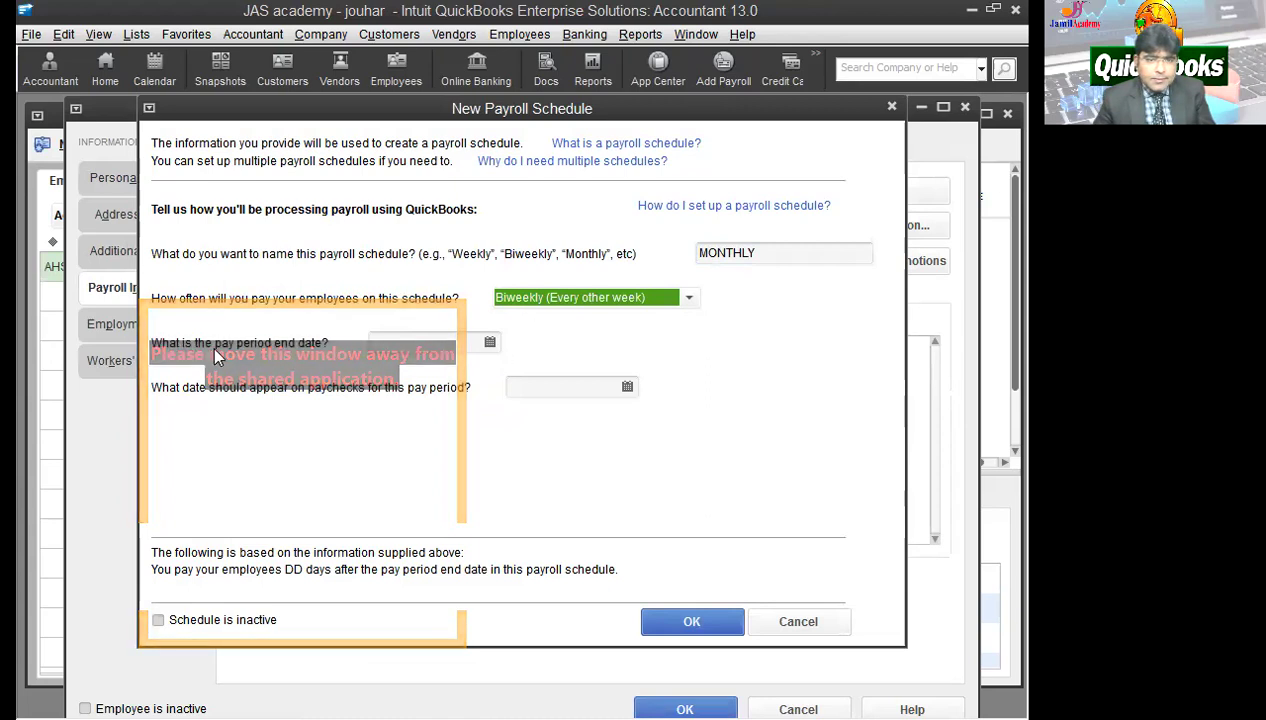
- Set both the pay period end date and the paycheck date to 12/31/2020, and save the payroll schedule despite the past date
click(490, 343)
click(392, 376)
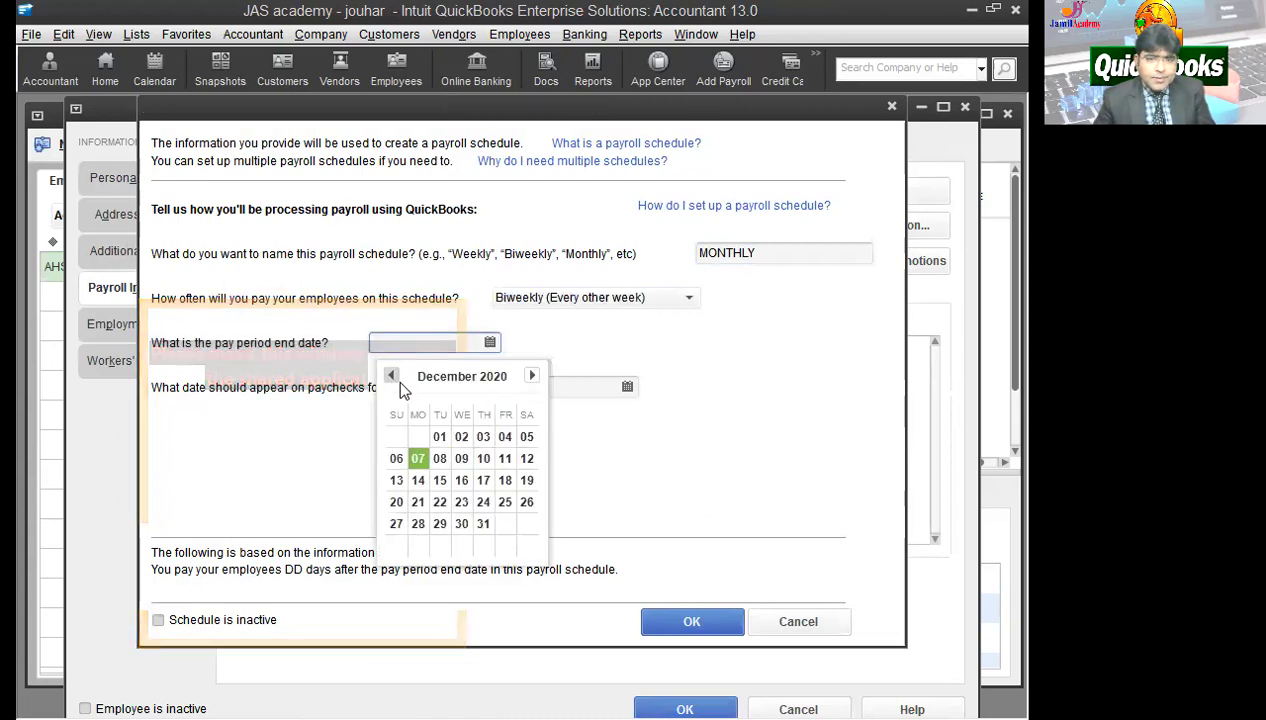
click(482, 526)
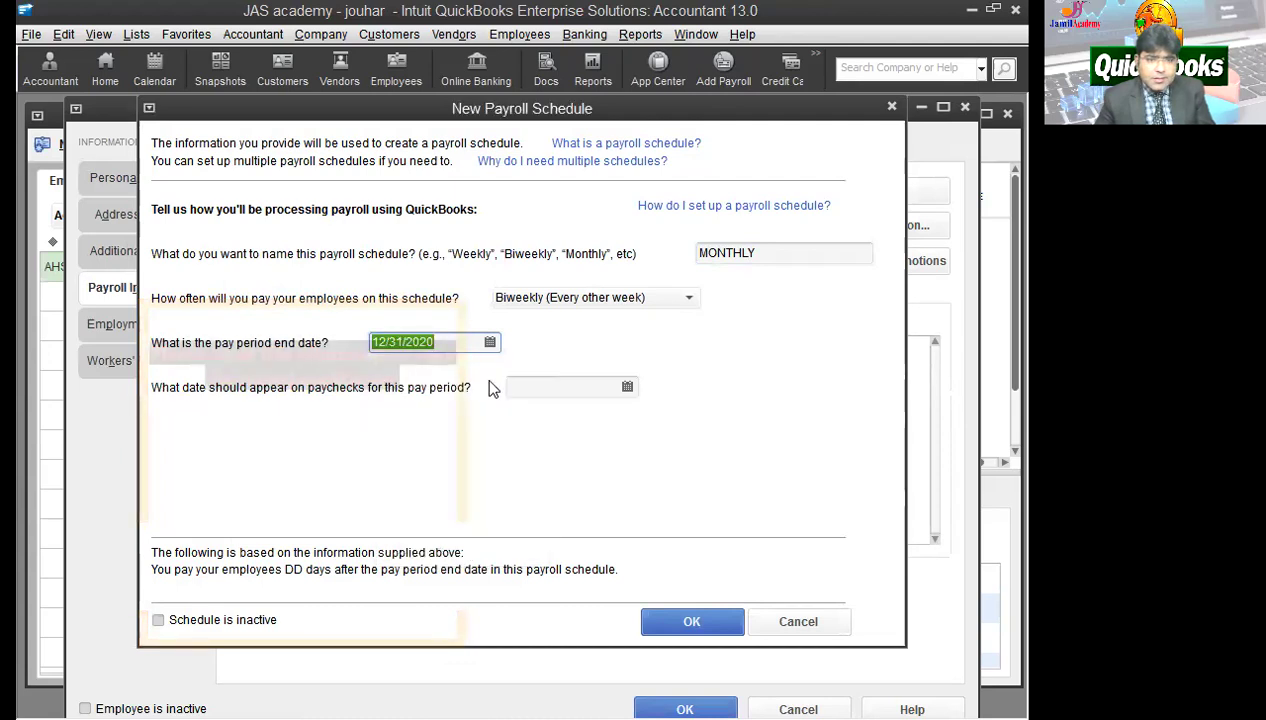
click(627, 390)
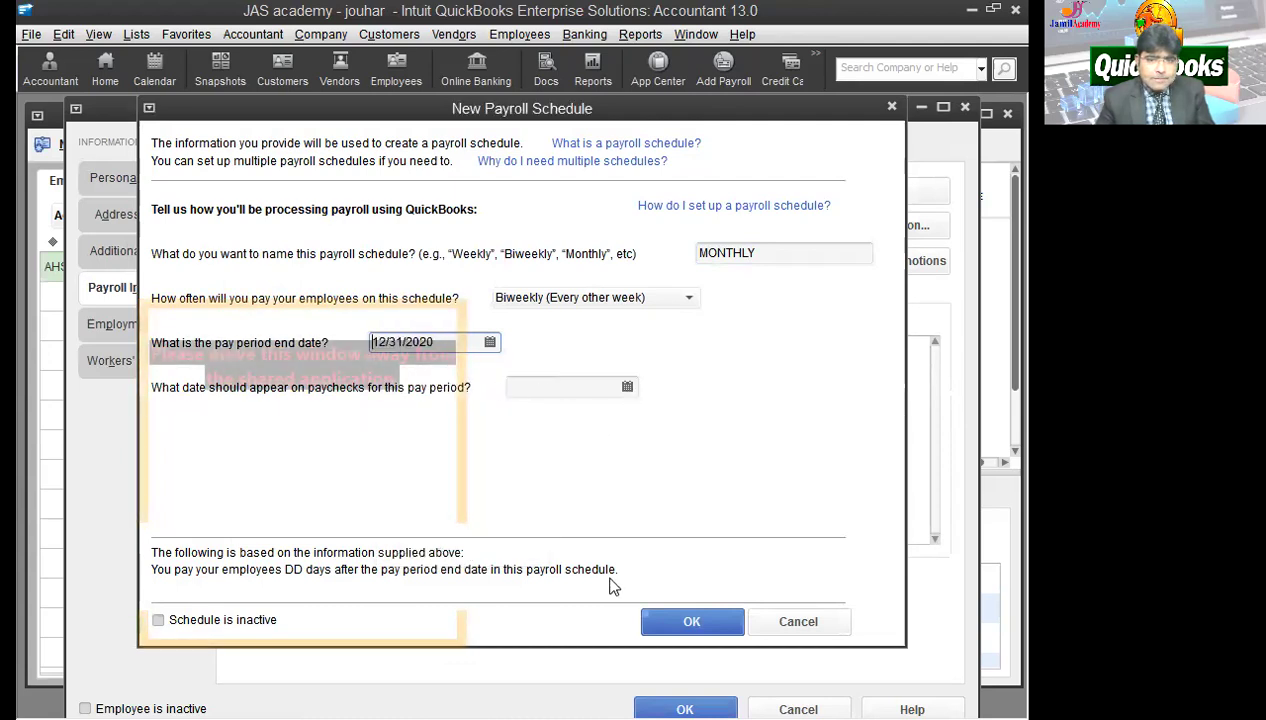
click(528, 421)
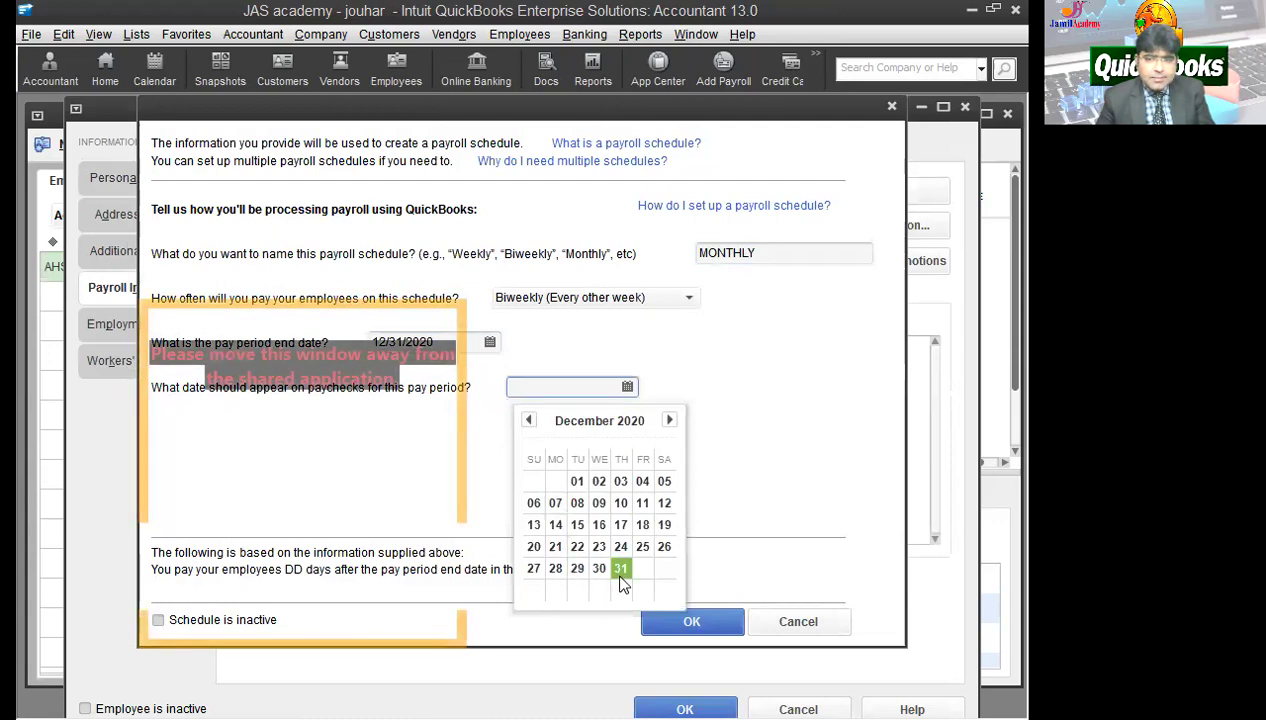
click(693, 622)
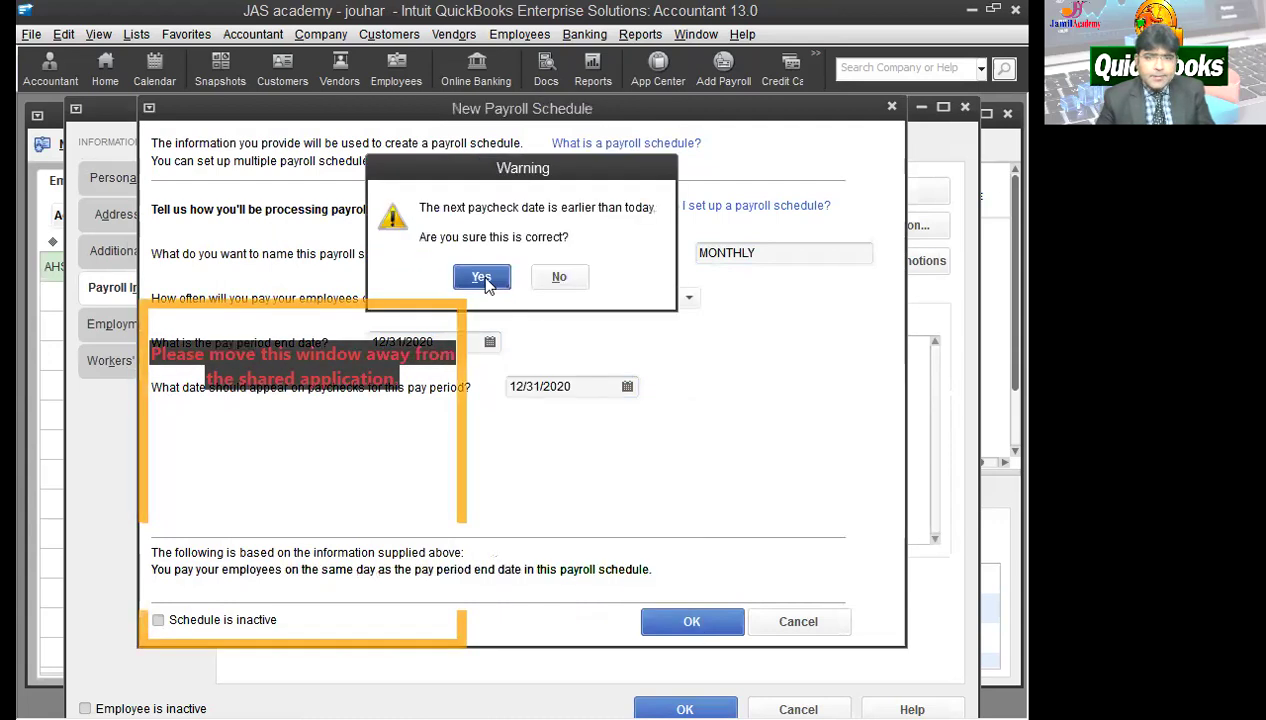
click(482, 278)
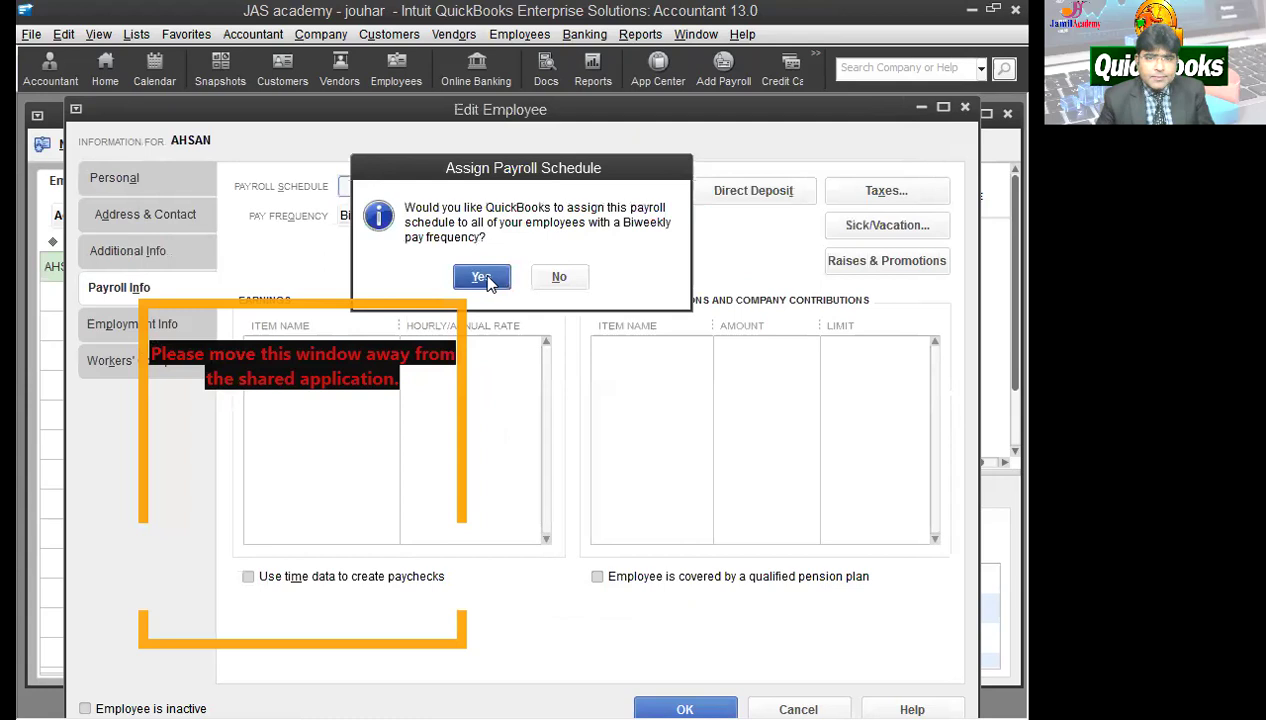
- Skip assigning the MONTHLY payroll schedule to all biweekly employees and save the employee's payroll information
click(559, 277)
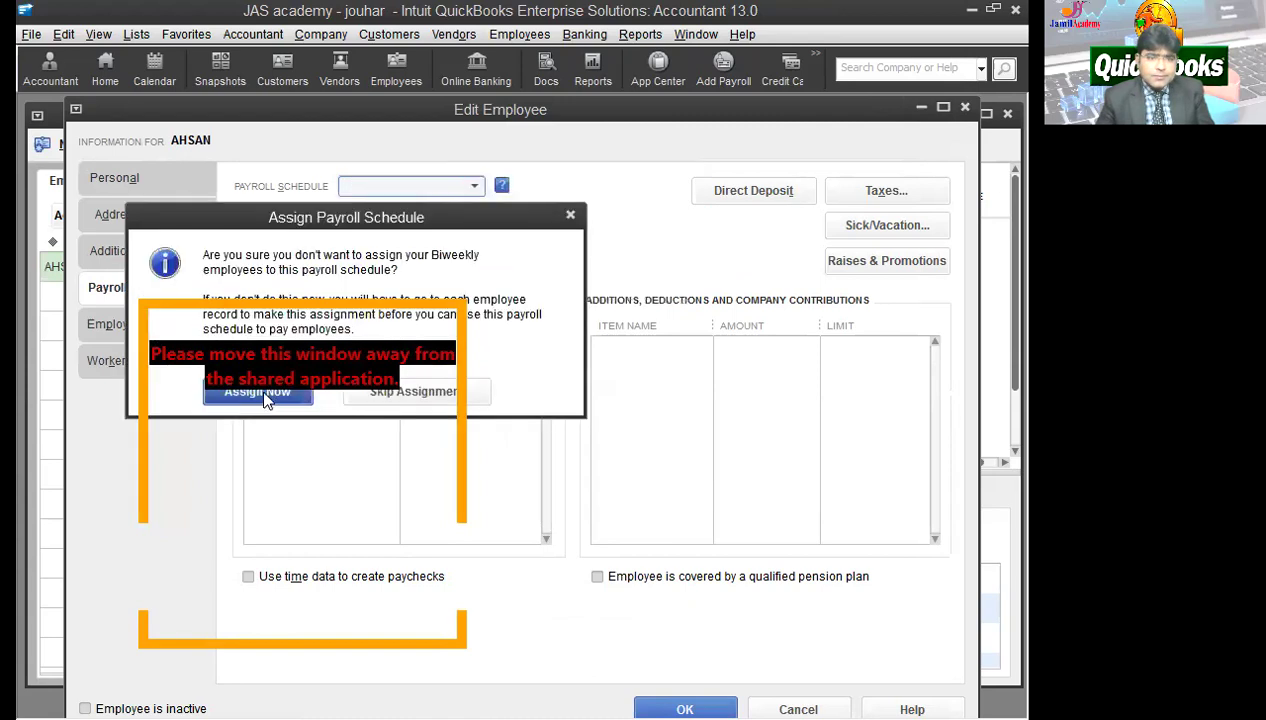
click(428, 396)
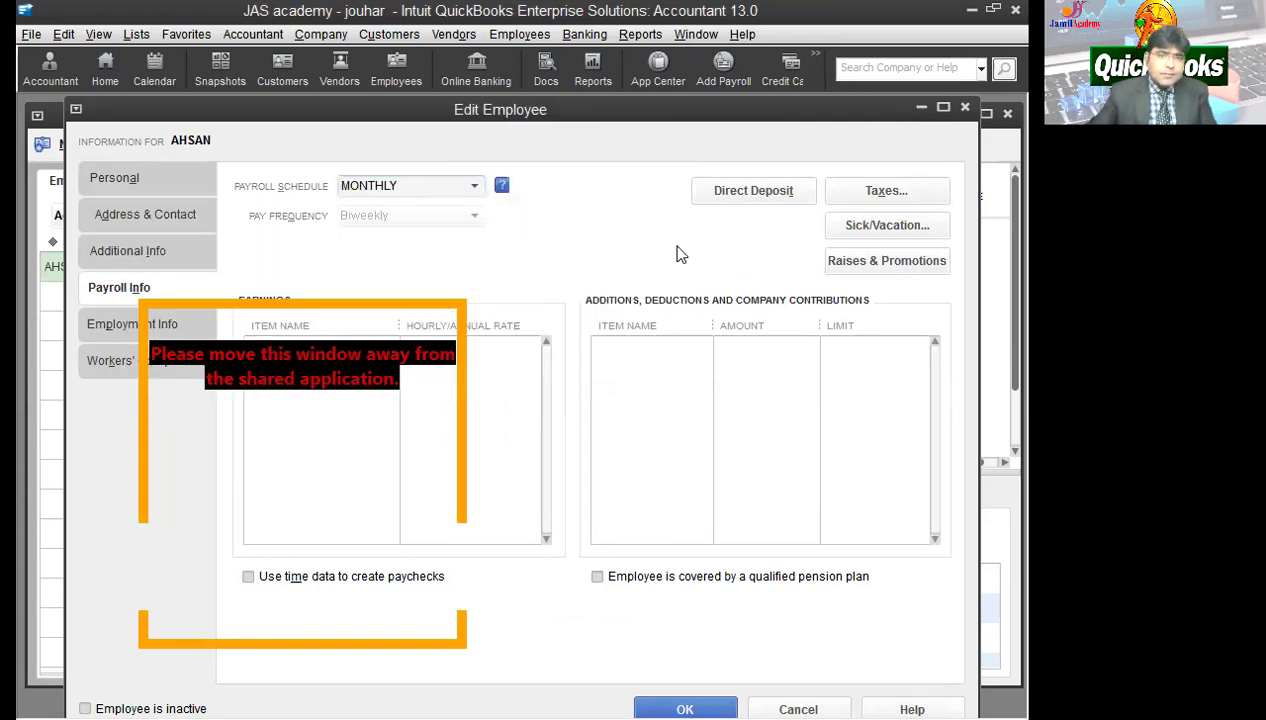
click(684, 709)
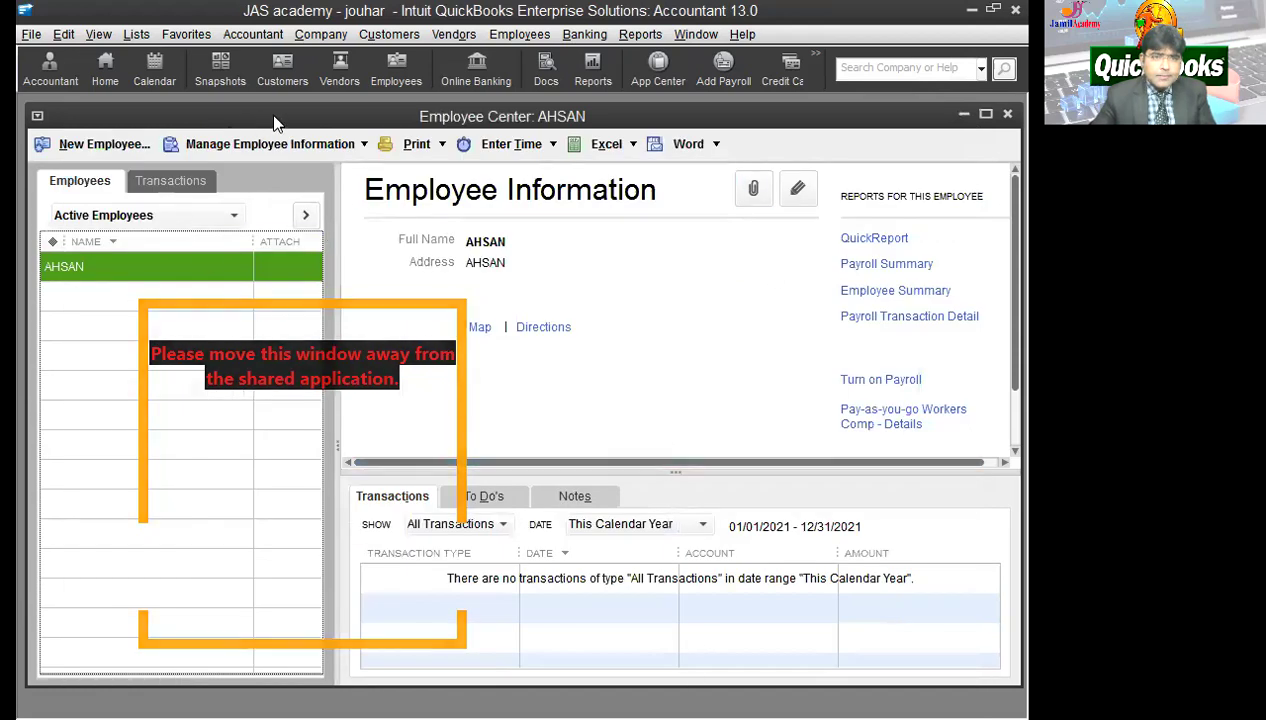
click(452, 40)
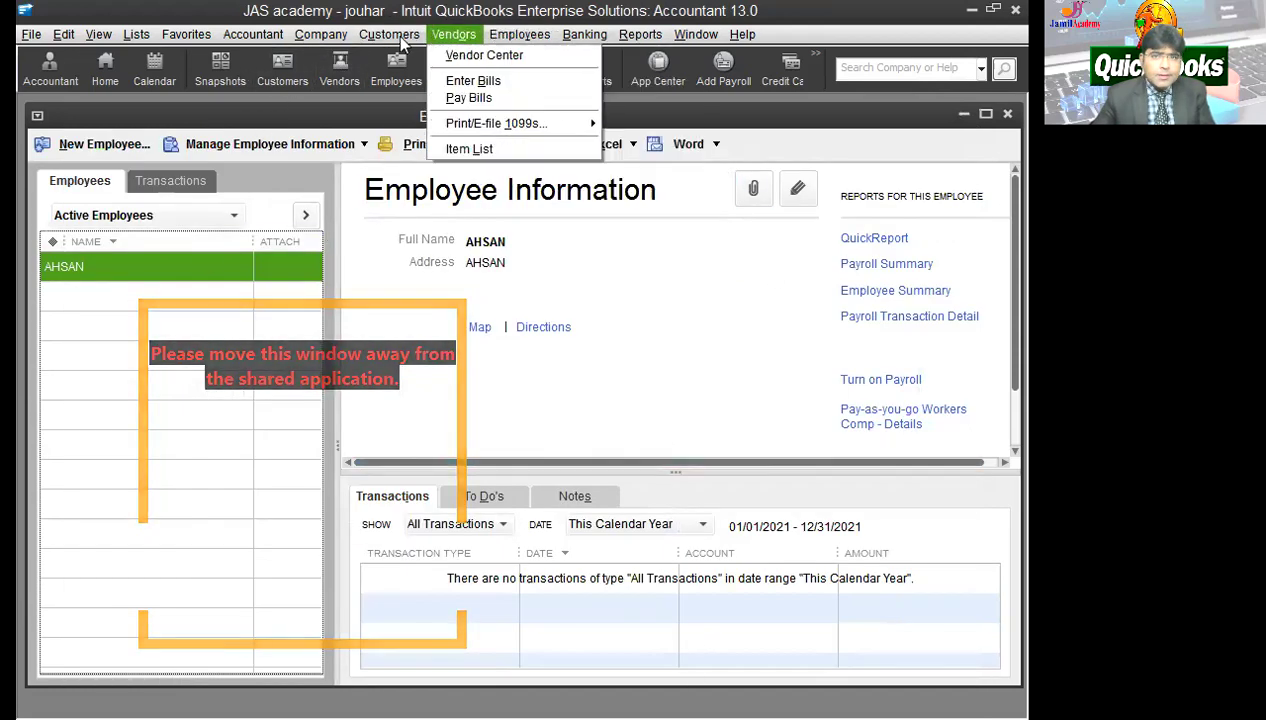
mouse_move(577, 36)
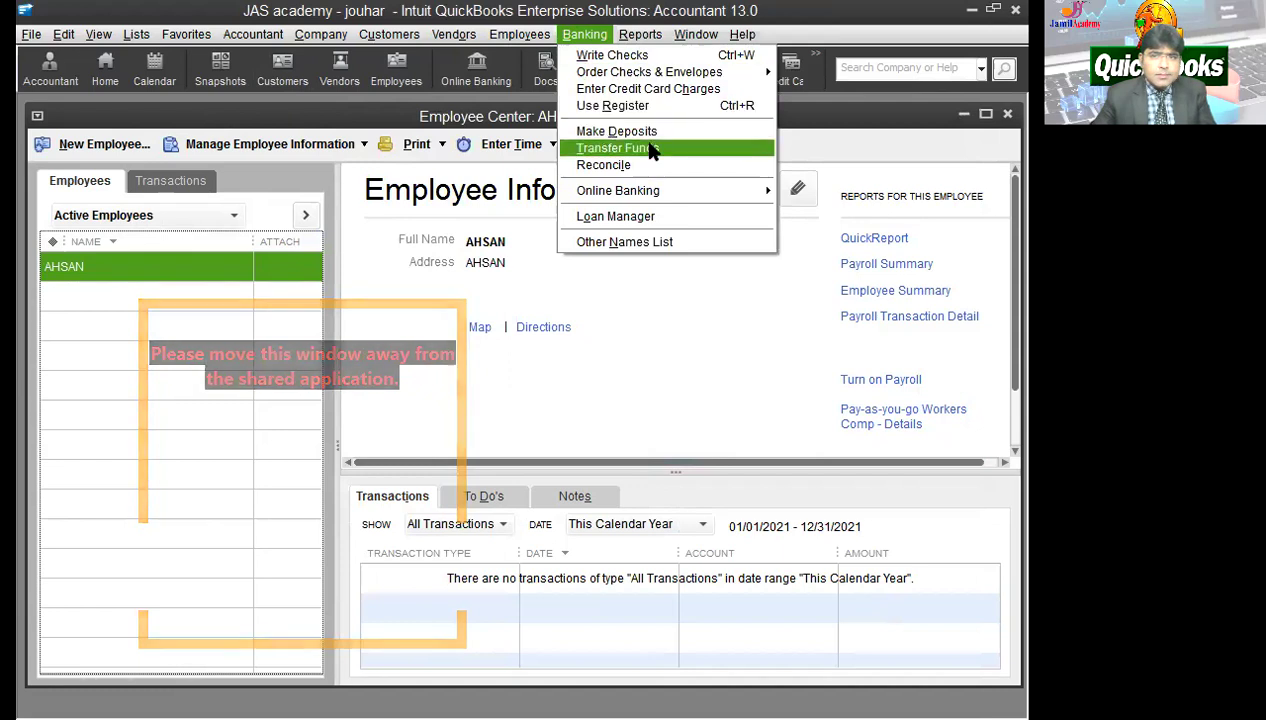
mouse_move(520, 34)
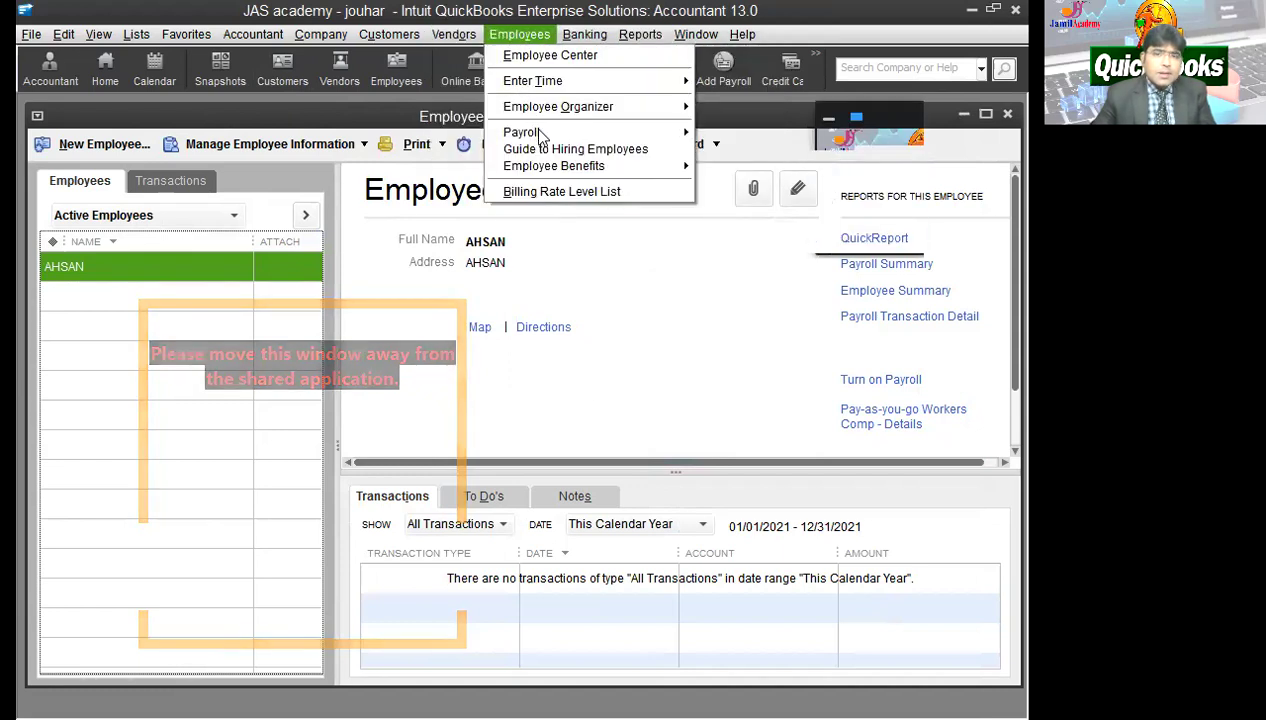
click(818, 263)
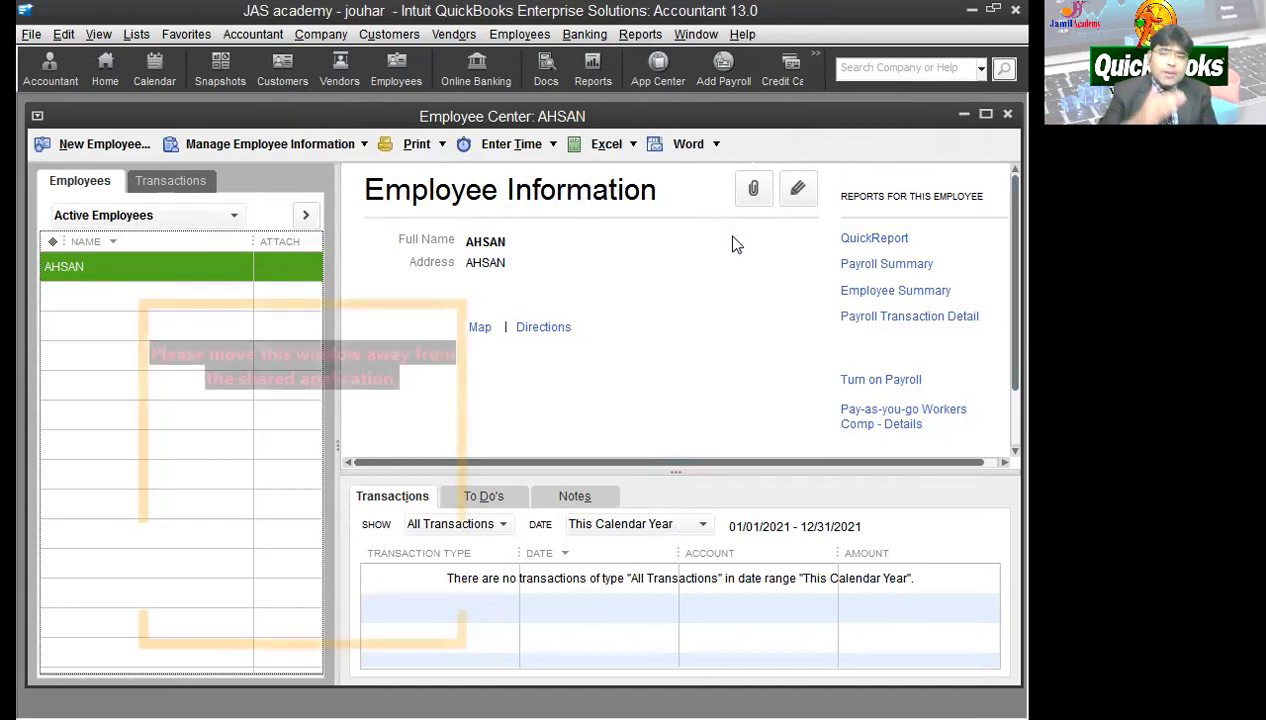
- Close the Employee Center and open a new general journal entry
click(1007, 116)
click(389, 34)
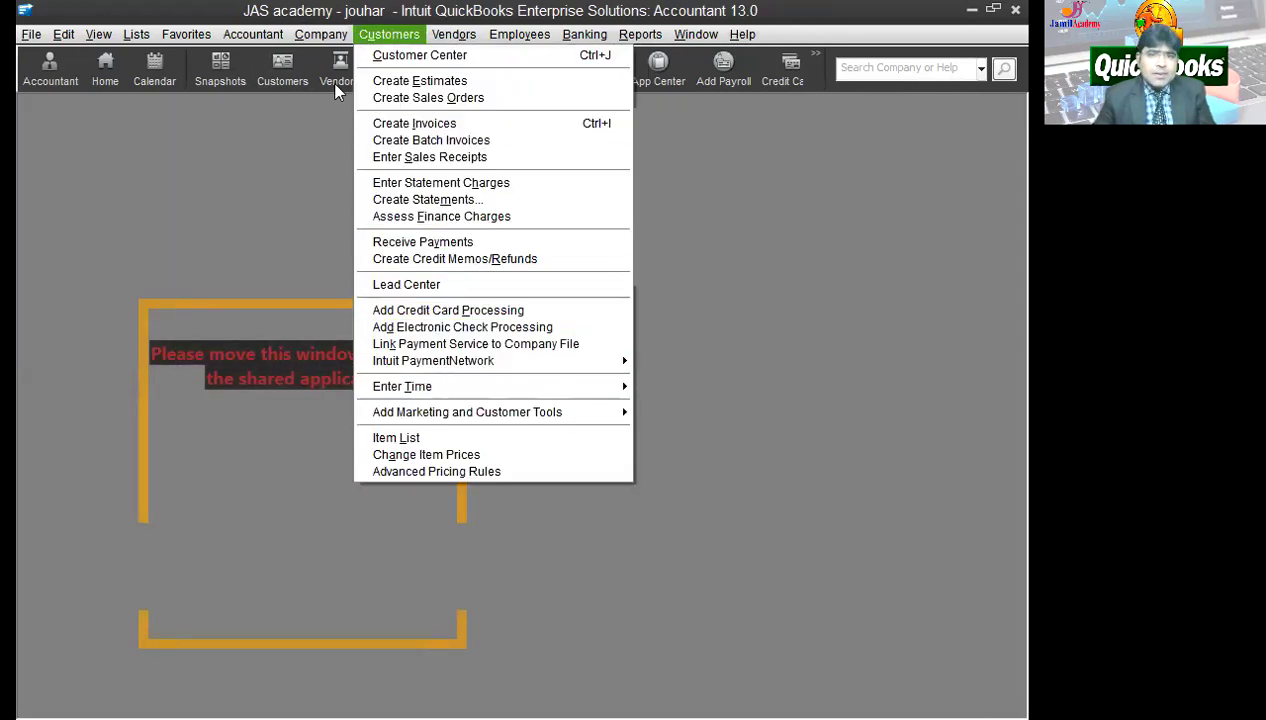
mouse_move(321, 34)
click(380, 359)
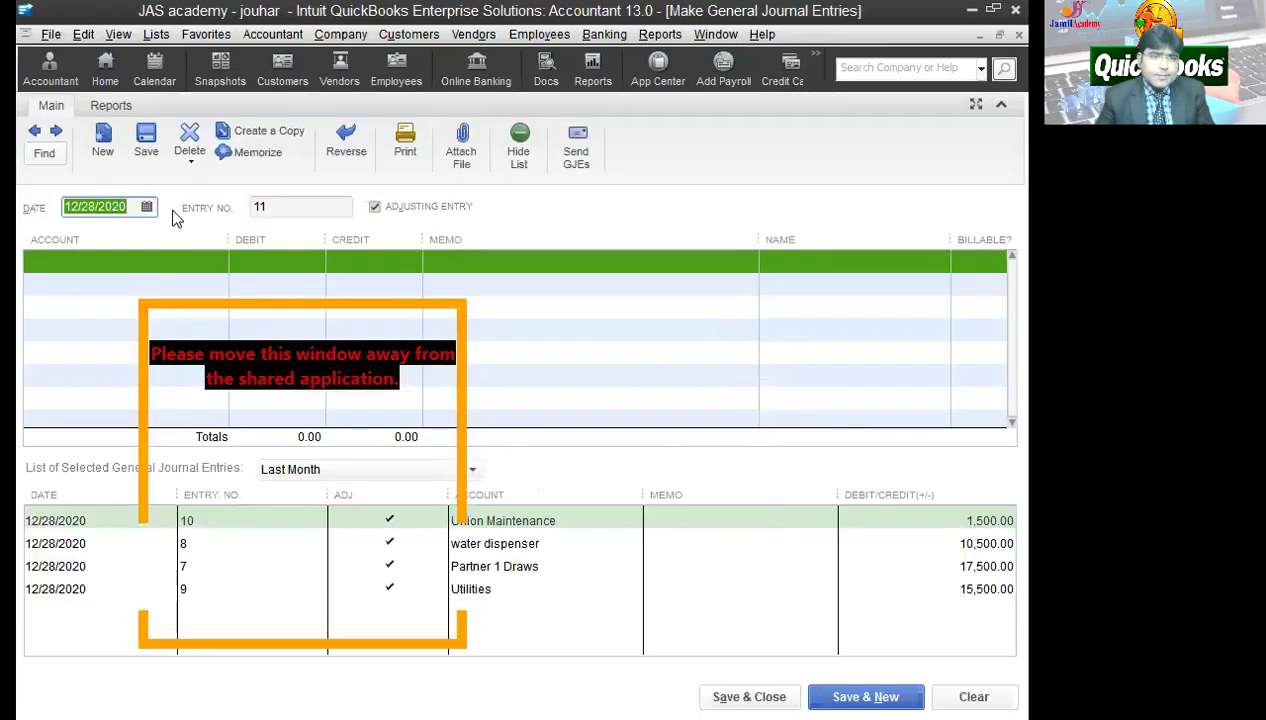
- Debit the Payroll Expenses account 225,000 on the first line of the journal entry
click(58, 262)
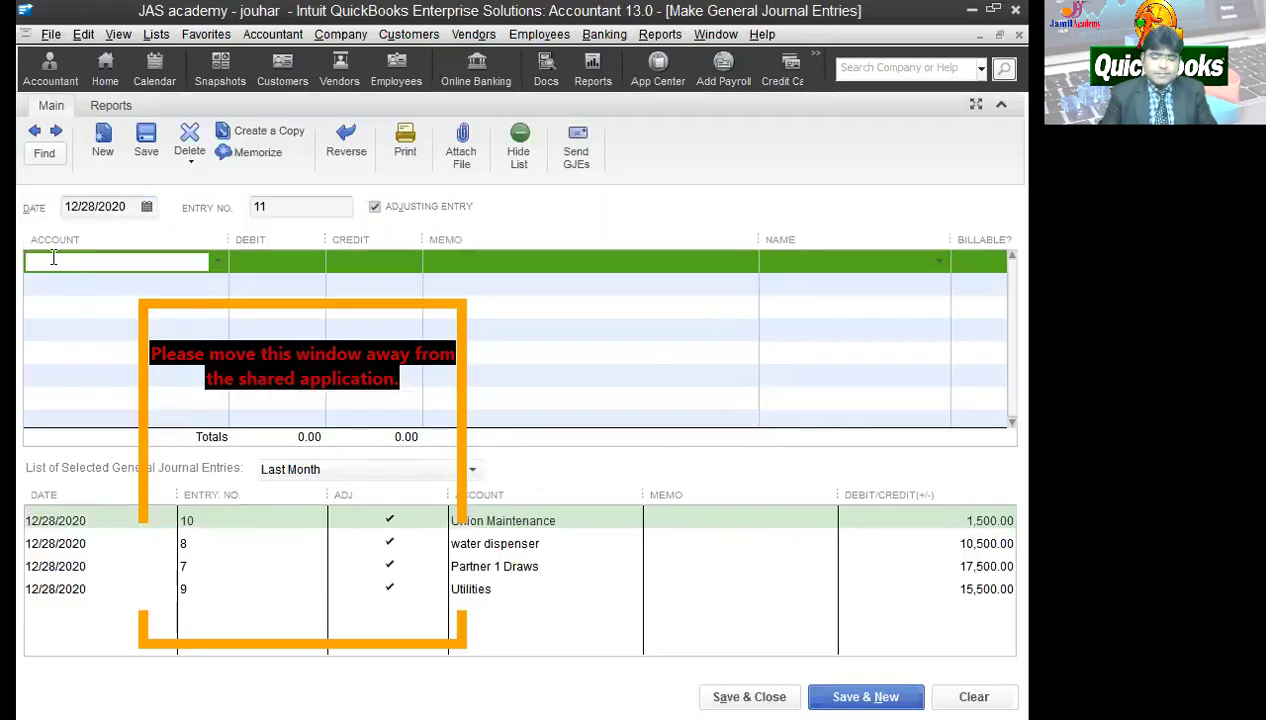
text(Pa)
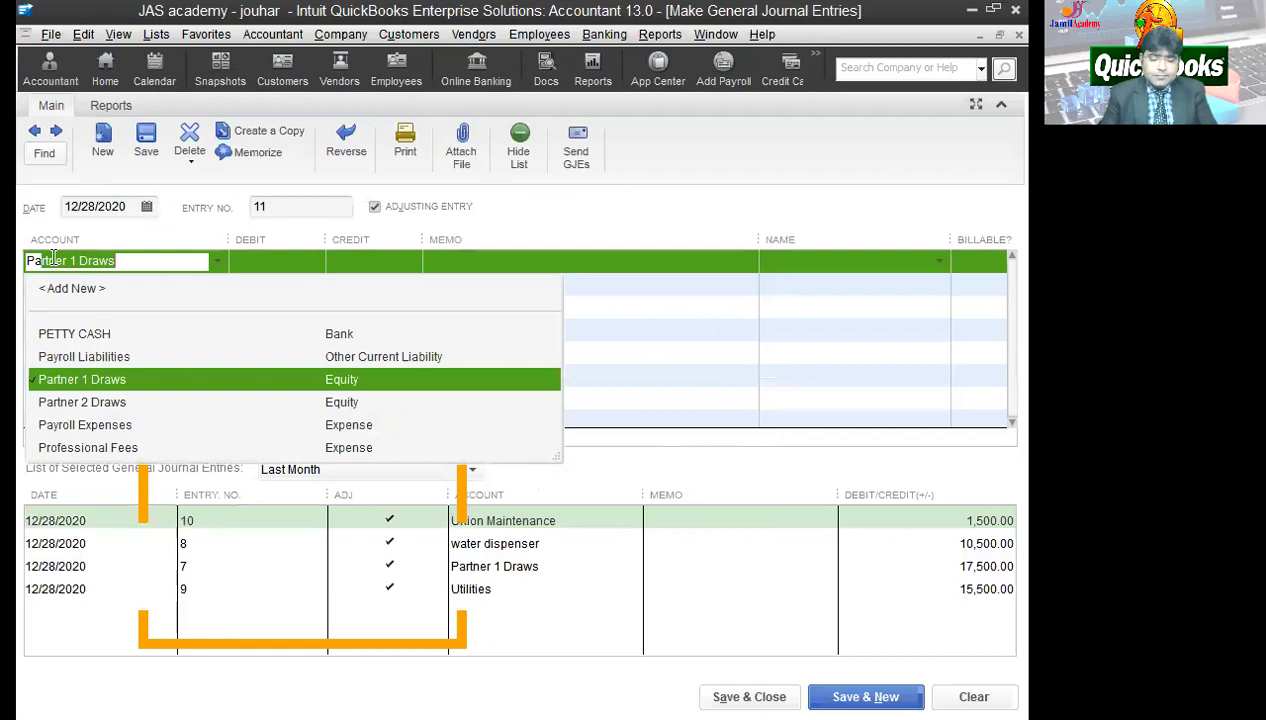
text(yroll Expenses)
key(Tab)
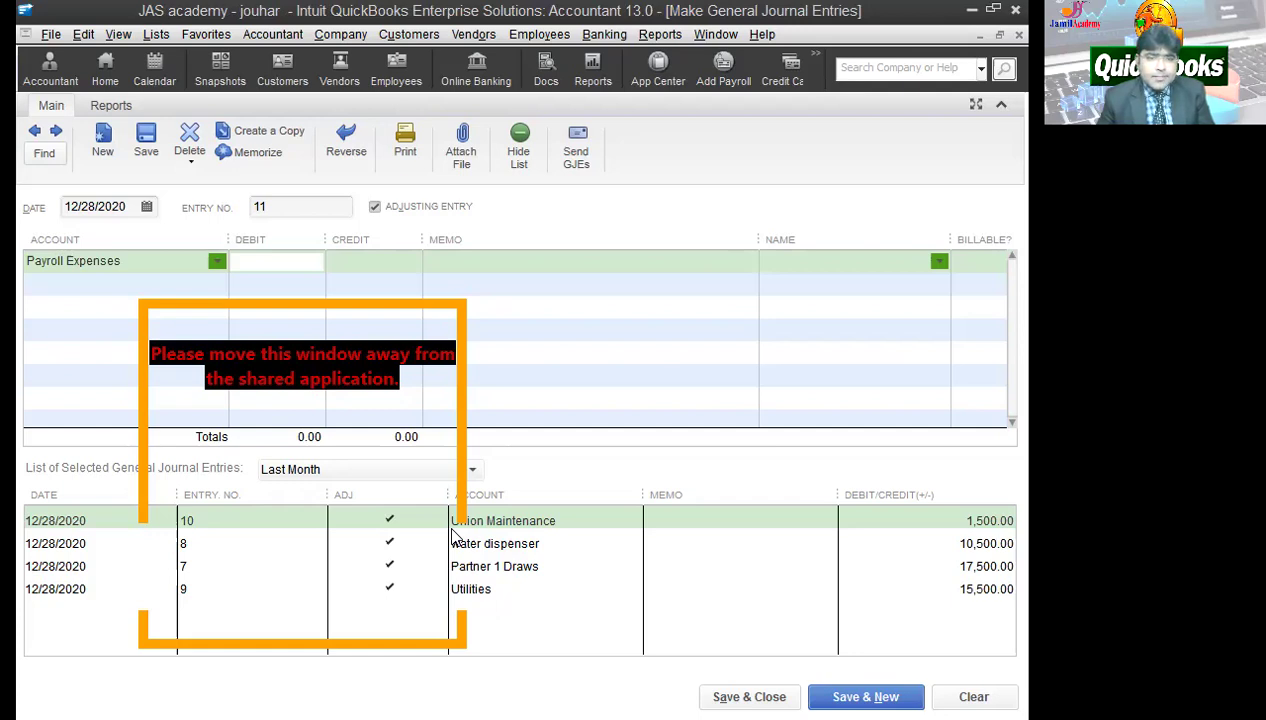
text(225000)
key(Tab)
key(Tab)
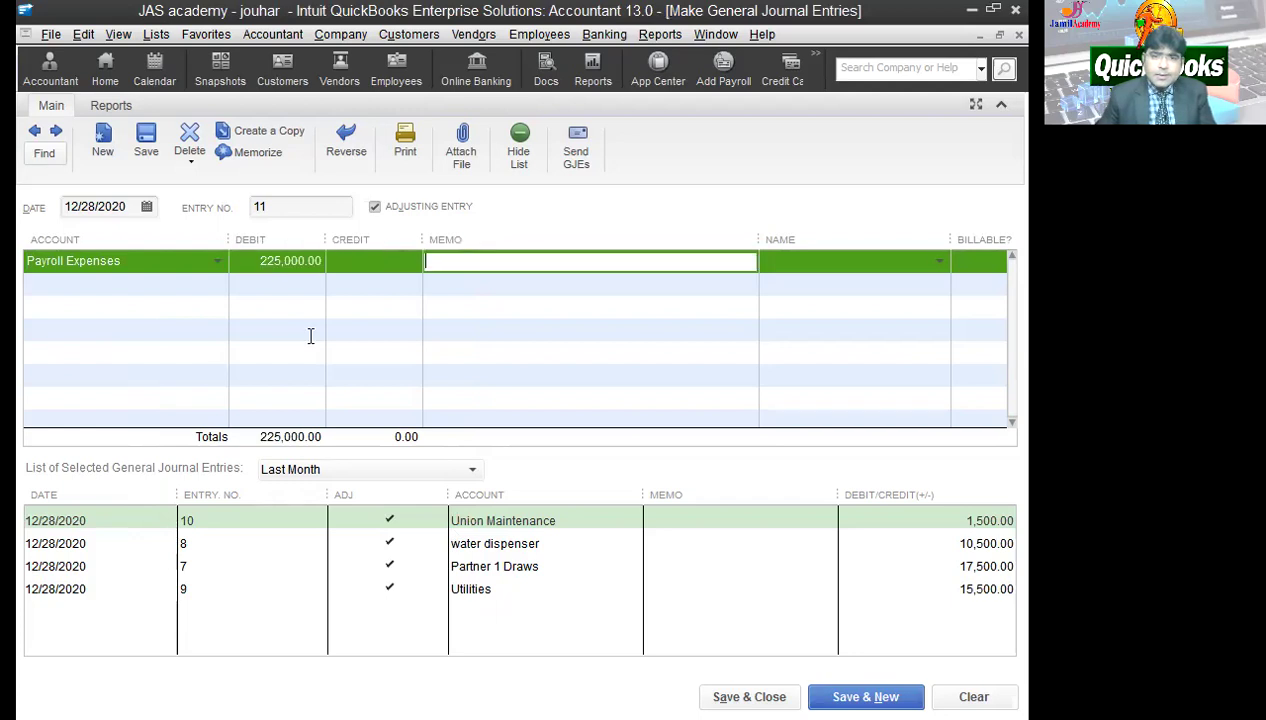
key(Tab)
- Credit the UBL BANK account 225,000 on the second line of the journal entry
click(116, 289)
text(UBL BANK)
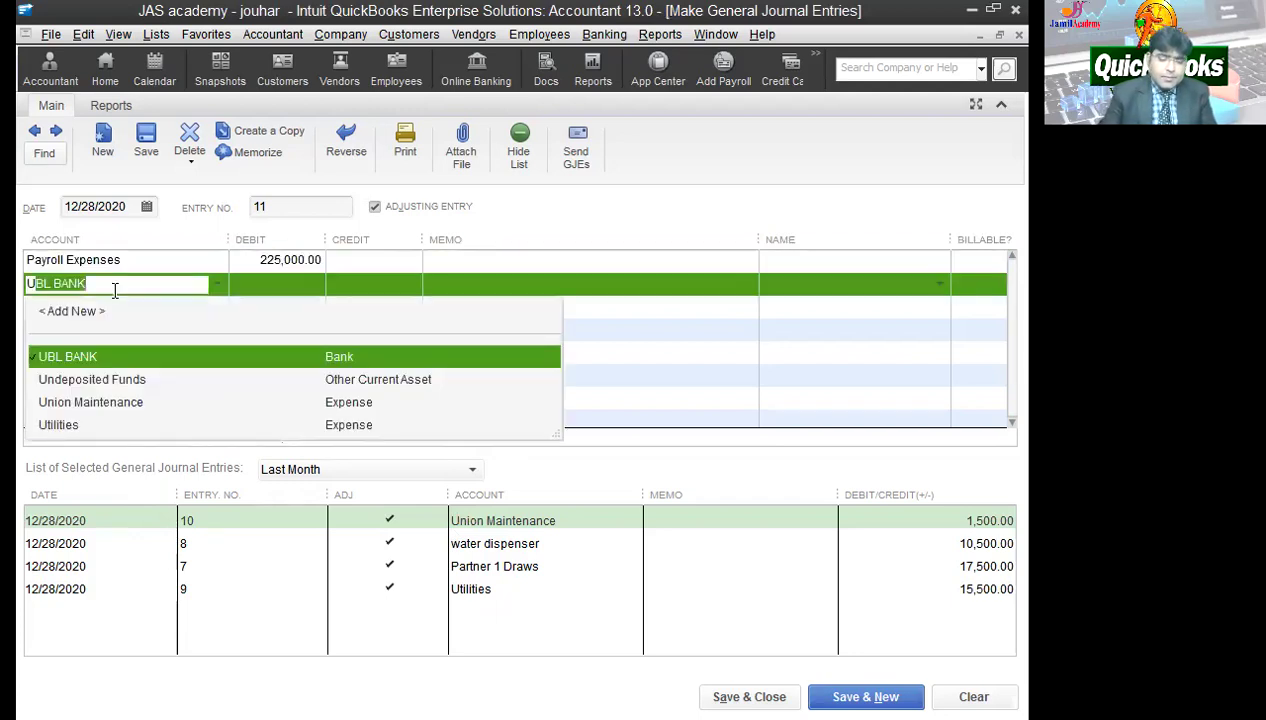
key(Tab)
key(Tab)
text(2,250,00)
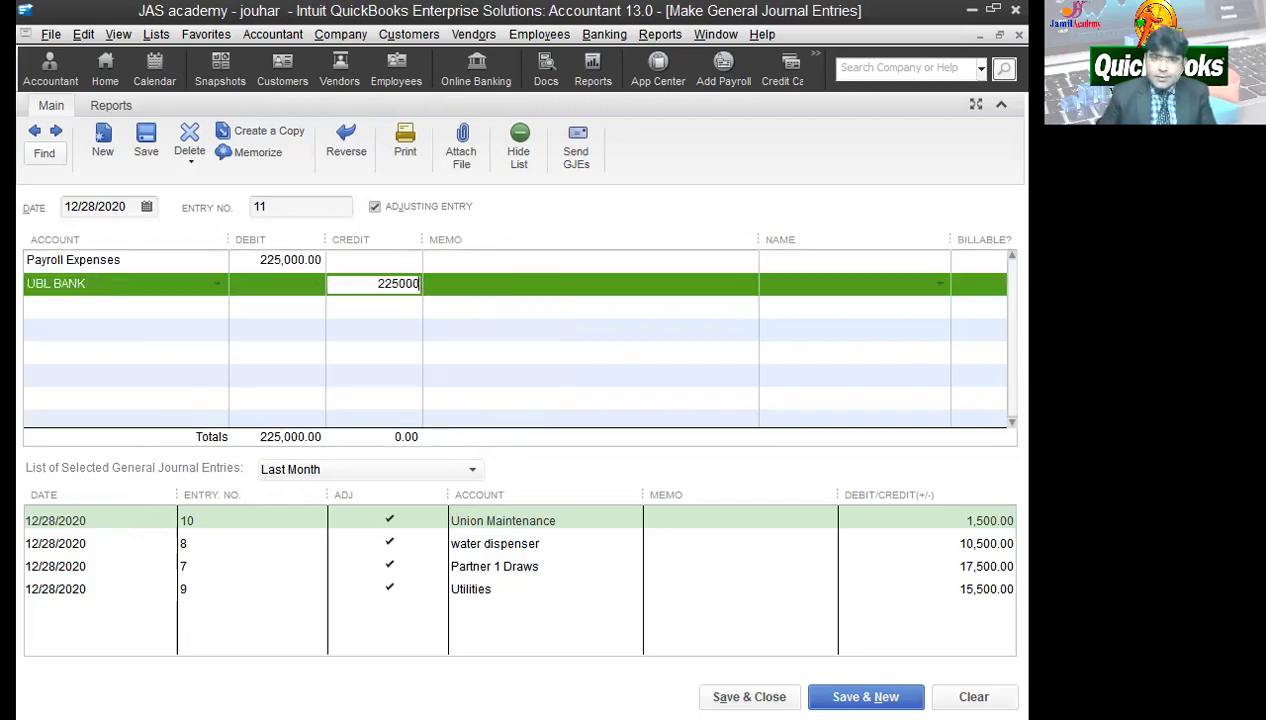
text(0)
key(Tab)
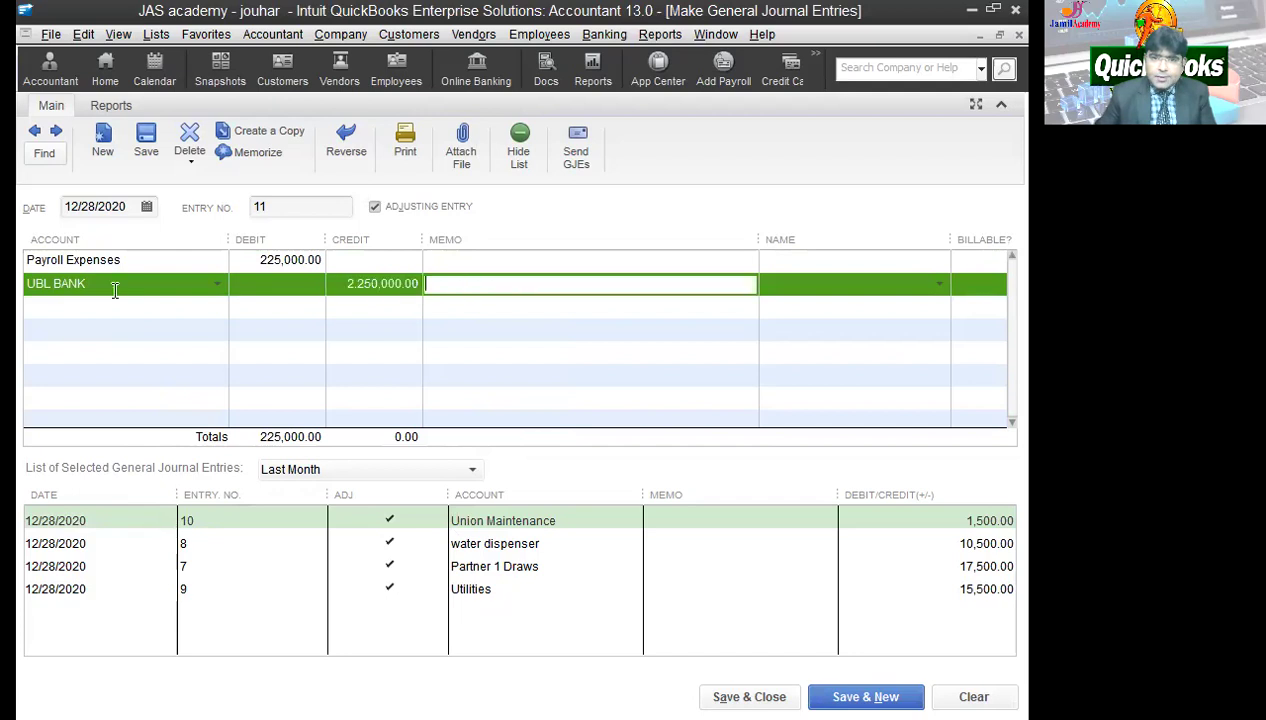
click(368, 289)
key(BackSpace)
key(Tab)
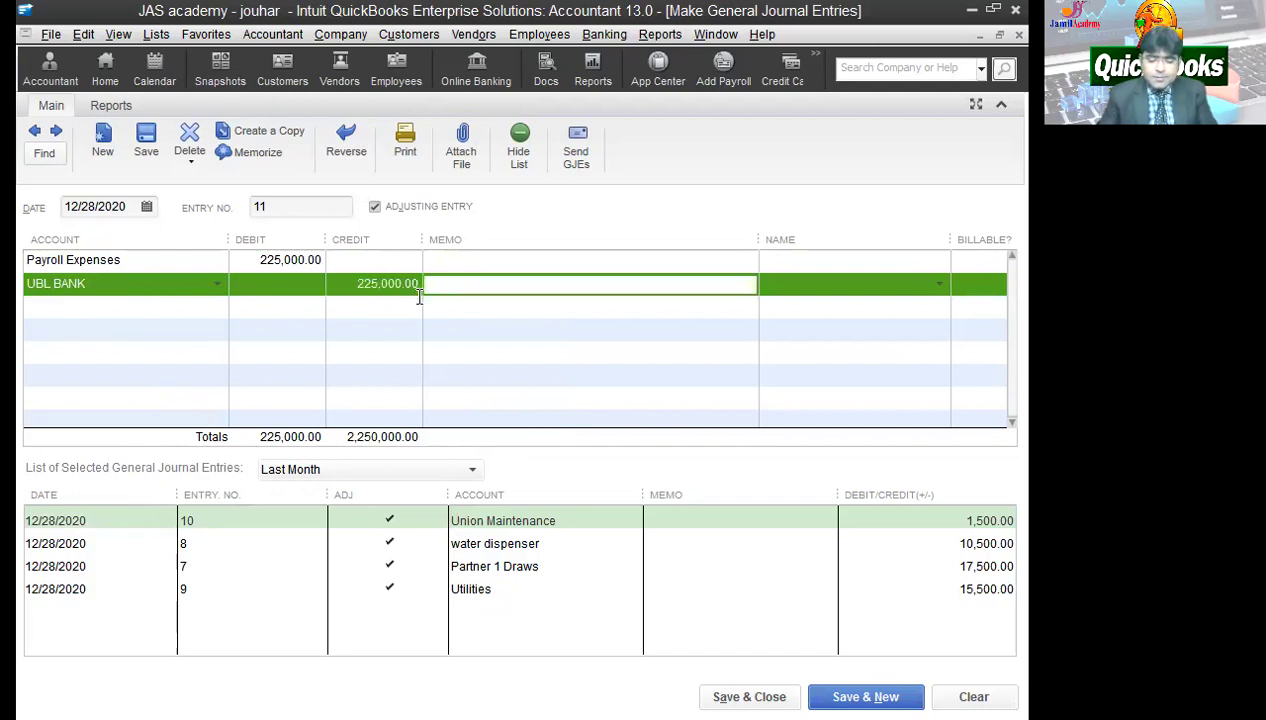
- Begin the UBL BANK line's memo with "5 TRAINEES", correcting the spacing and removing the trainee names
text(5TRA)
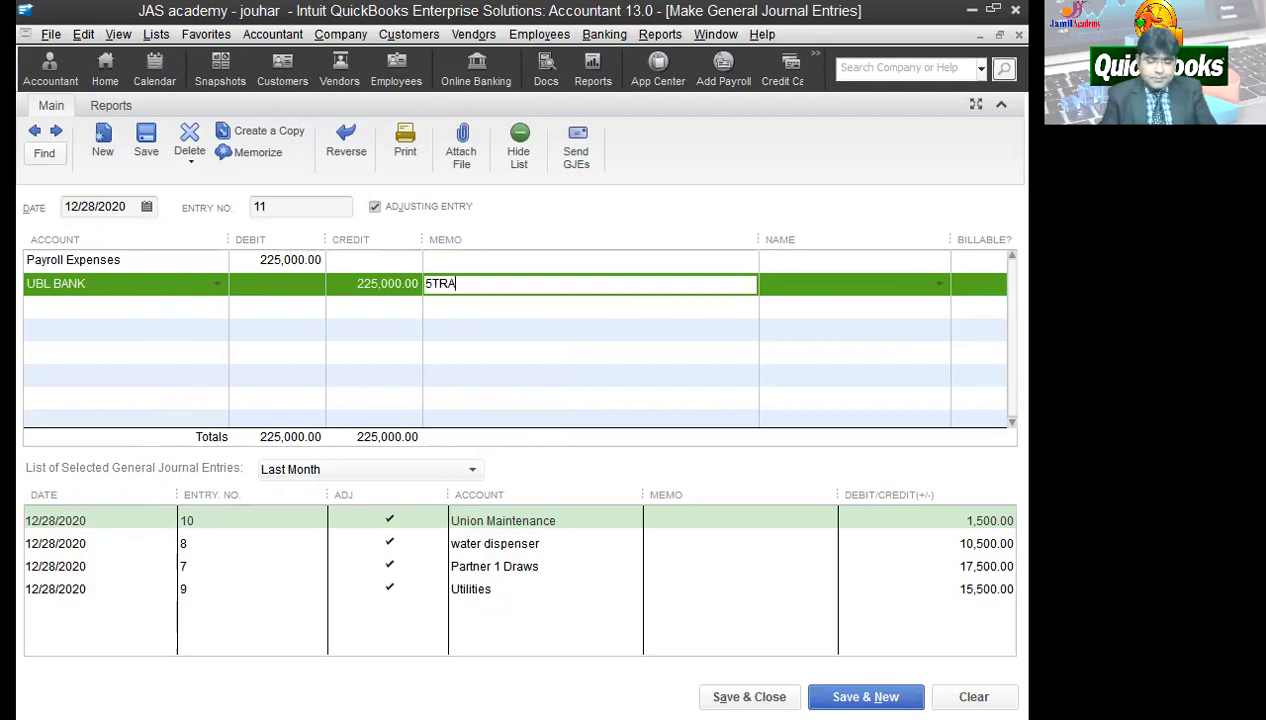
text(INEES aH)
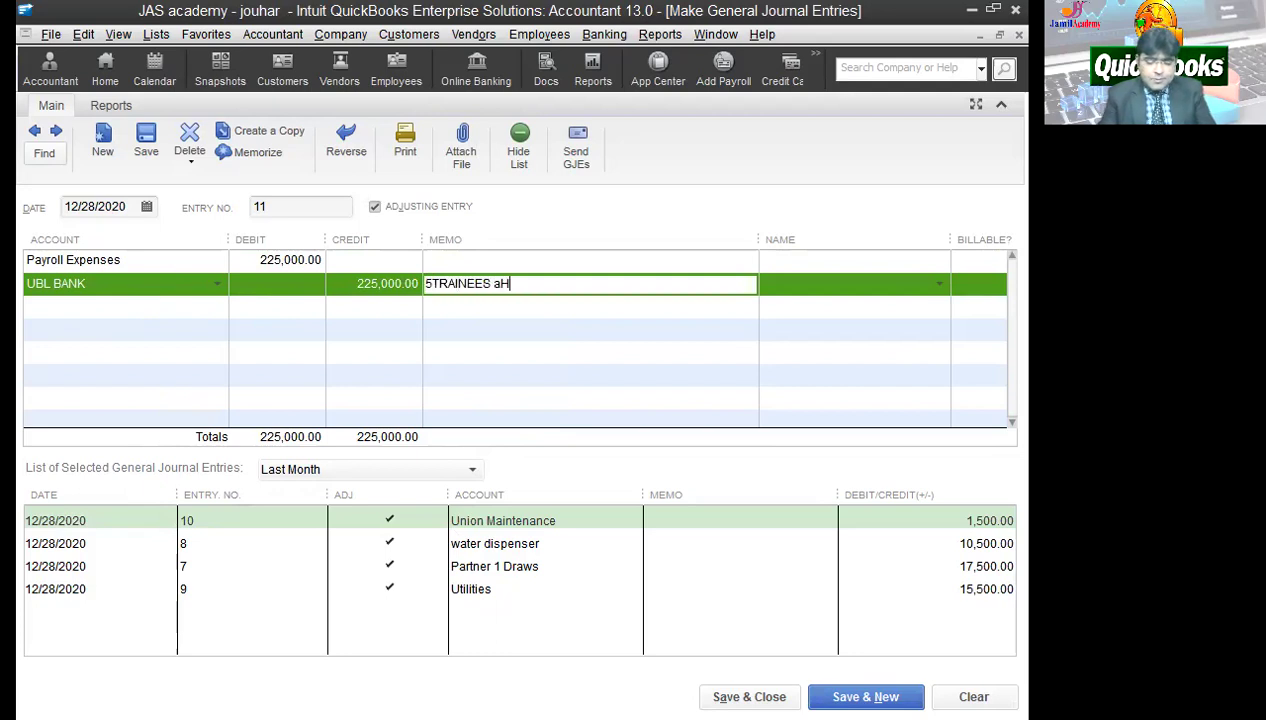
text(SAN, a)
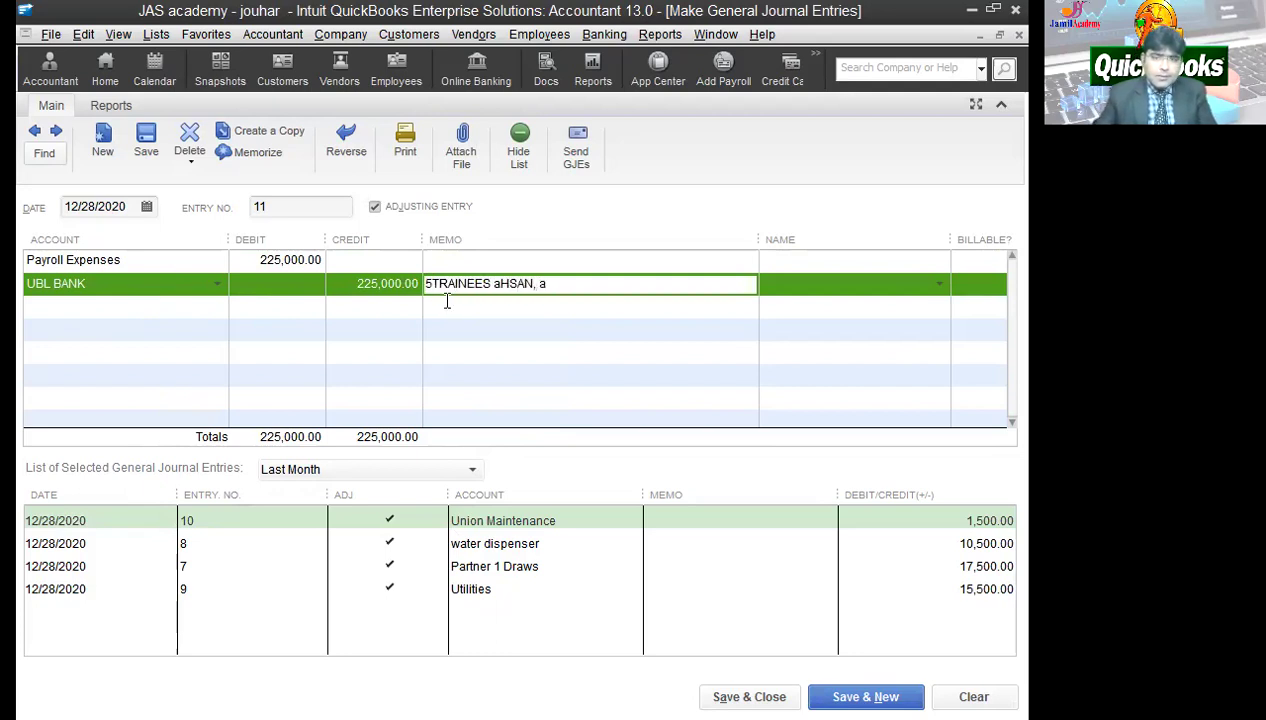
drag(493, 284, 508, 284)
click(552, 286)
click(430, 284)
key(Delete)
text(5)
click(565, 283)
key(BackSpace)
key(BackSpace)
key(BackSpace)
key(BackSpace)
key(BackSpace)
key(BackSpace)
key(BackSpace)
key(BackSpace)
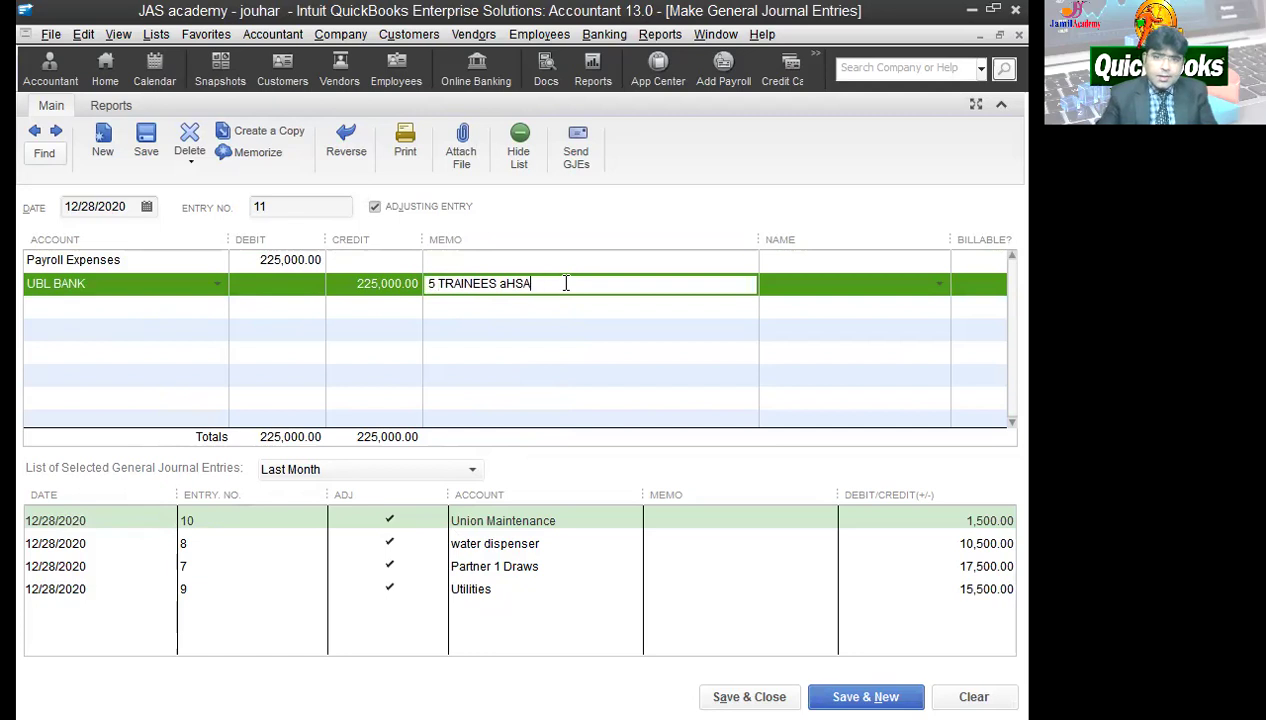
- Complete the UBL BANK memo as "5 TRAINEES RS.45,000 EACH" and save the entry, continuing to a new one
text(rS.)
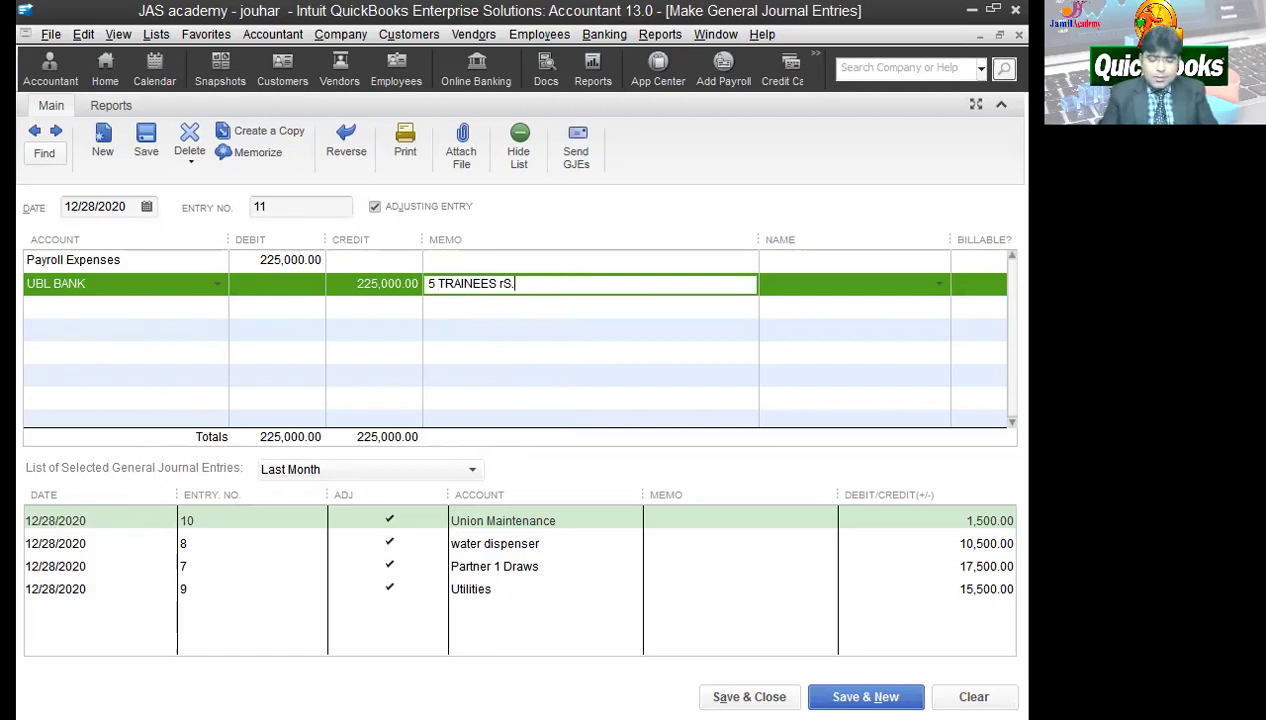
text(45,000 EACH)
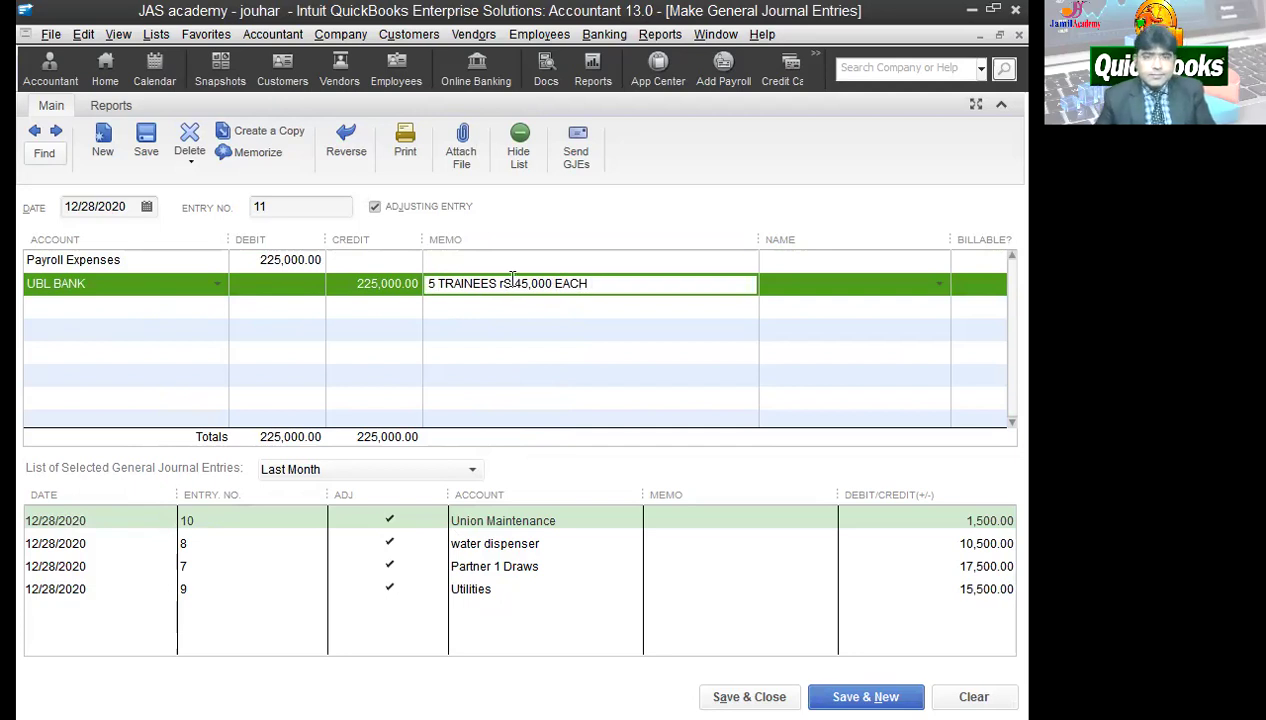
click(507, 312)
click(500, 284)
key(BackSpace)
text(RS)
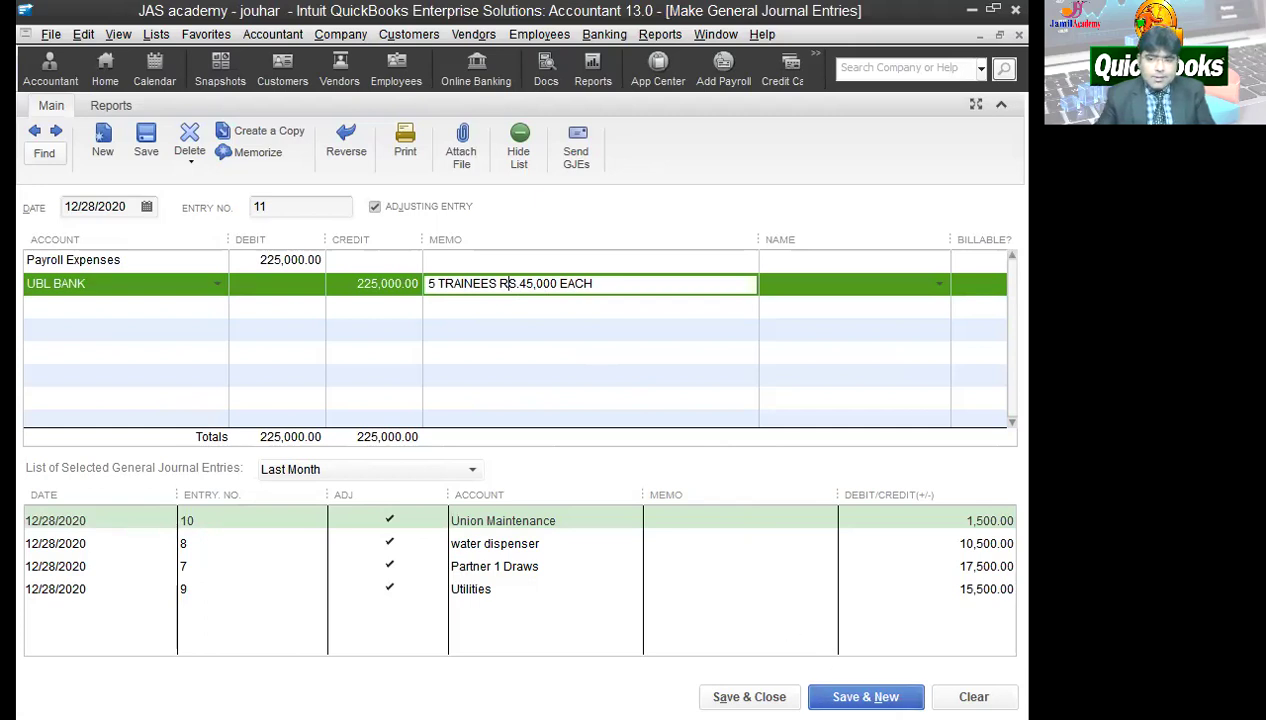
click(866, 697)
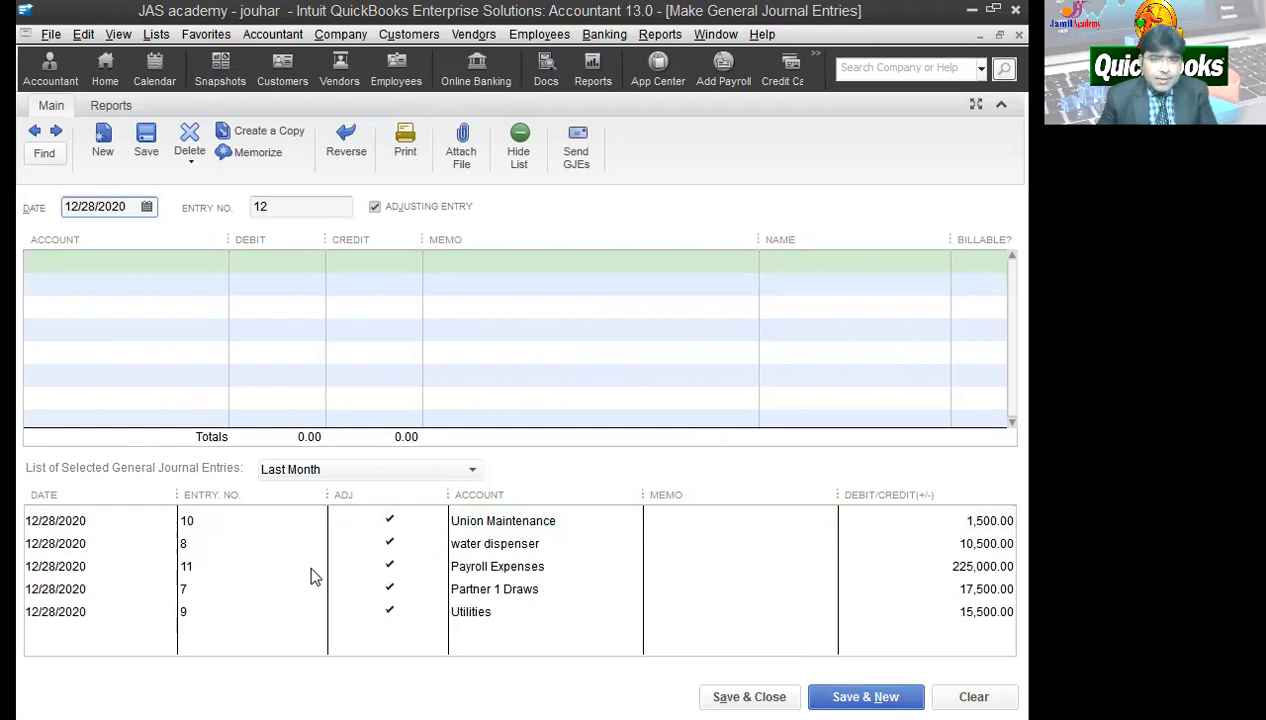
- Debit Payroll Expenses 15,000 in the new journal entry, with a "PAID TO" memo naming the recipient
click(170, 261)
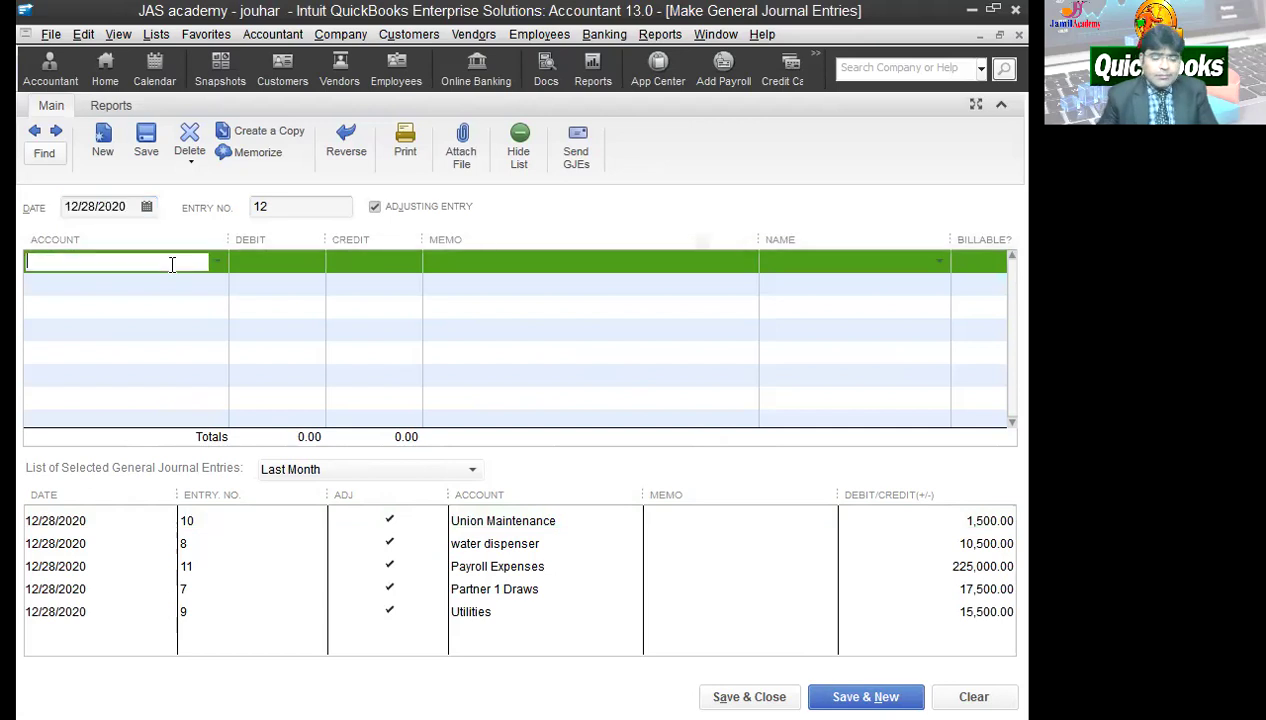
text(Partner 1 Draws)
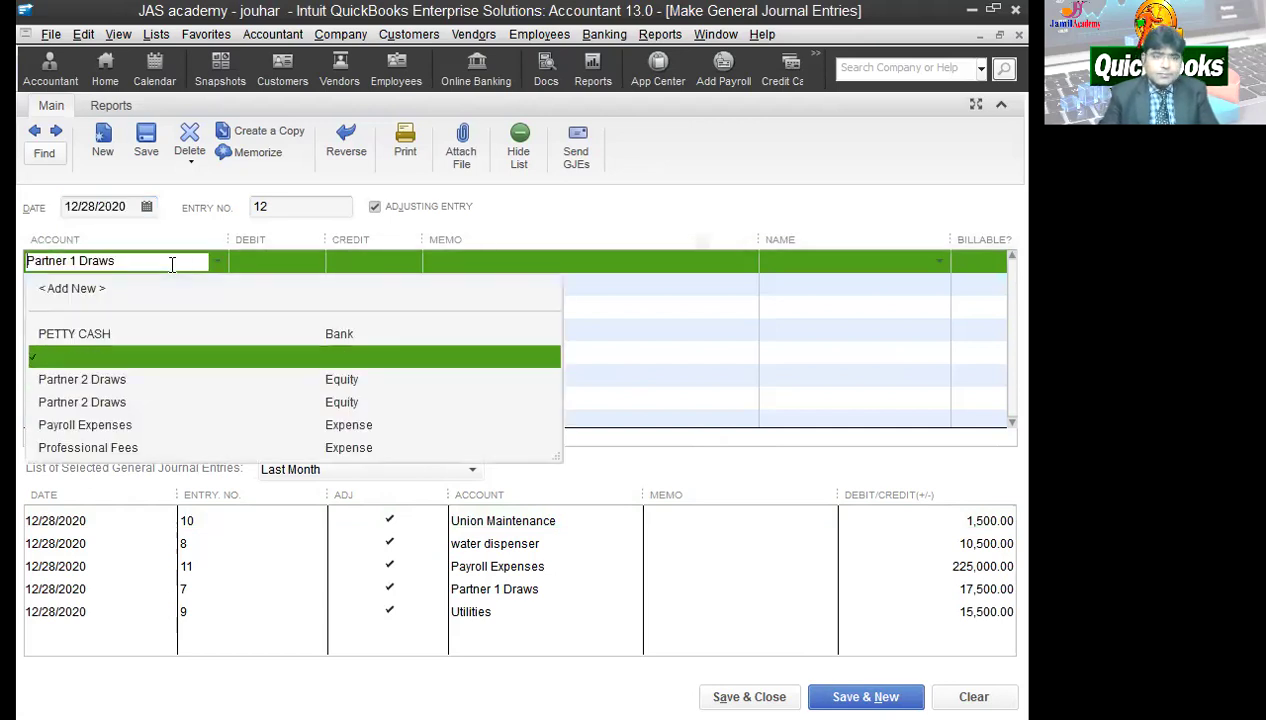
text(PAYROO)
key(BackSpace)
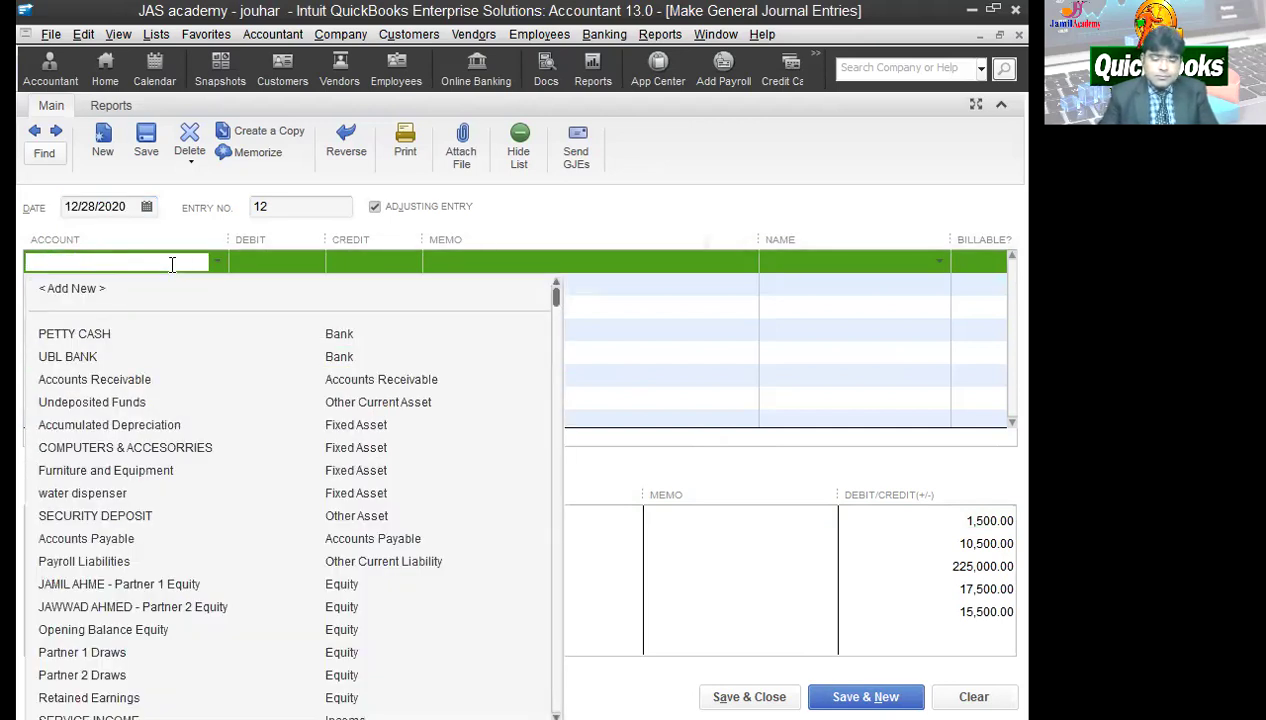
text(Payroll Expenses)
key(Tab)
text(15,00)
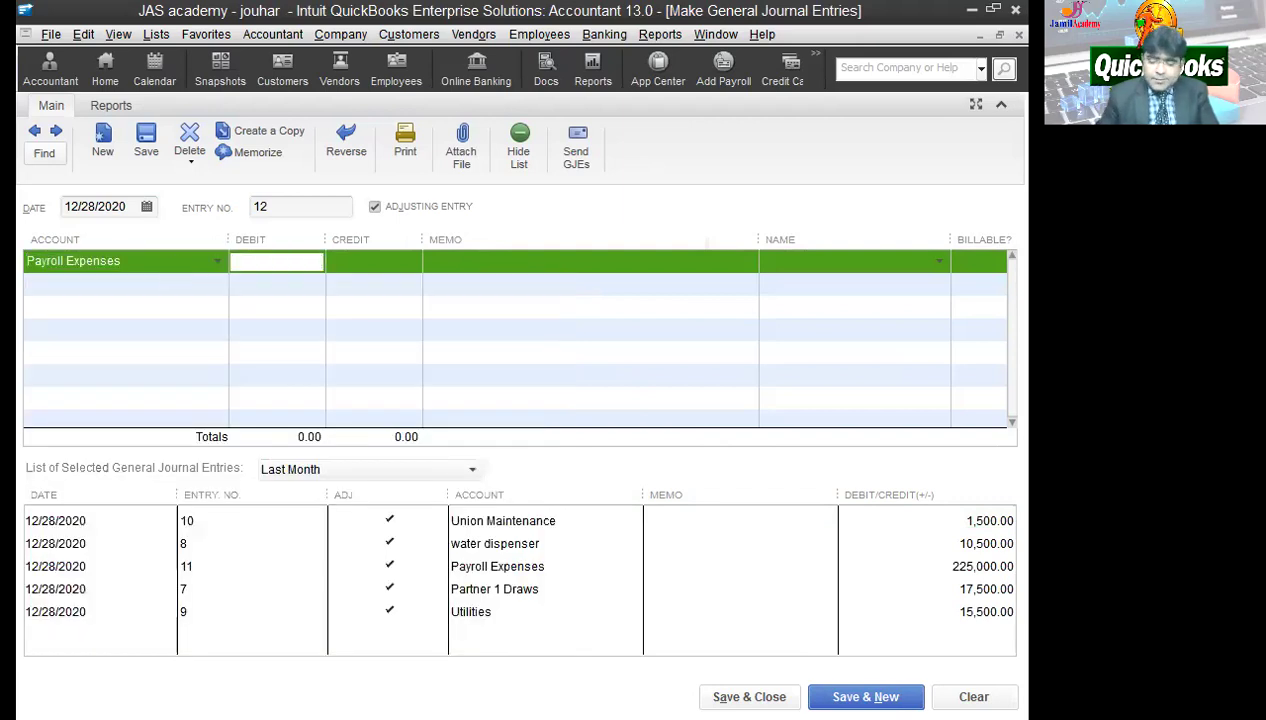
text(0)
key(Tab)
key(Tab)
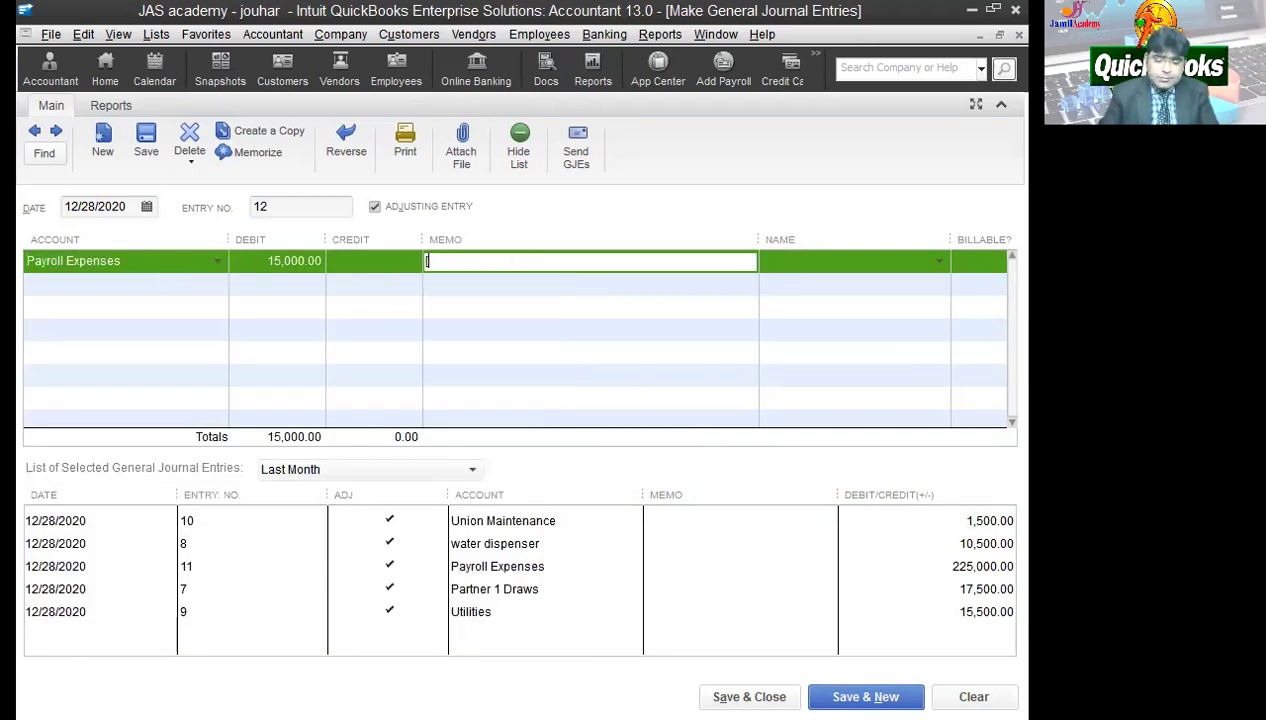
text(PAID TO F)
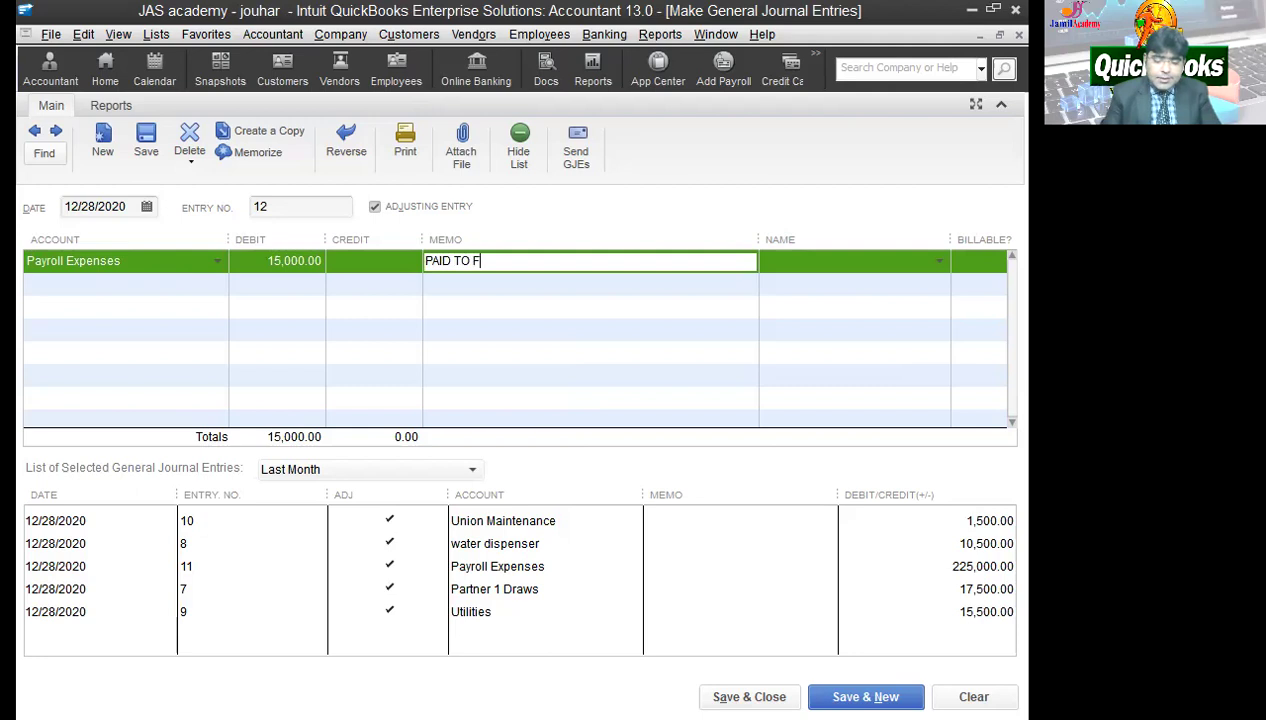
text(AISAL)
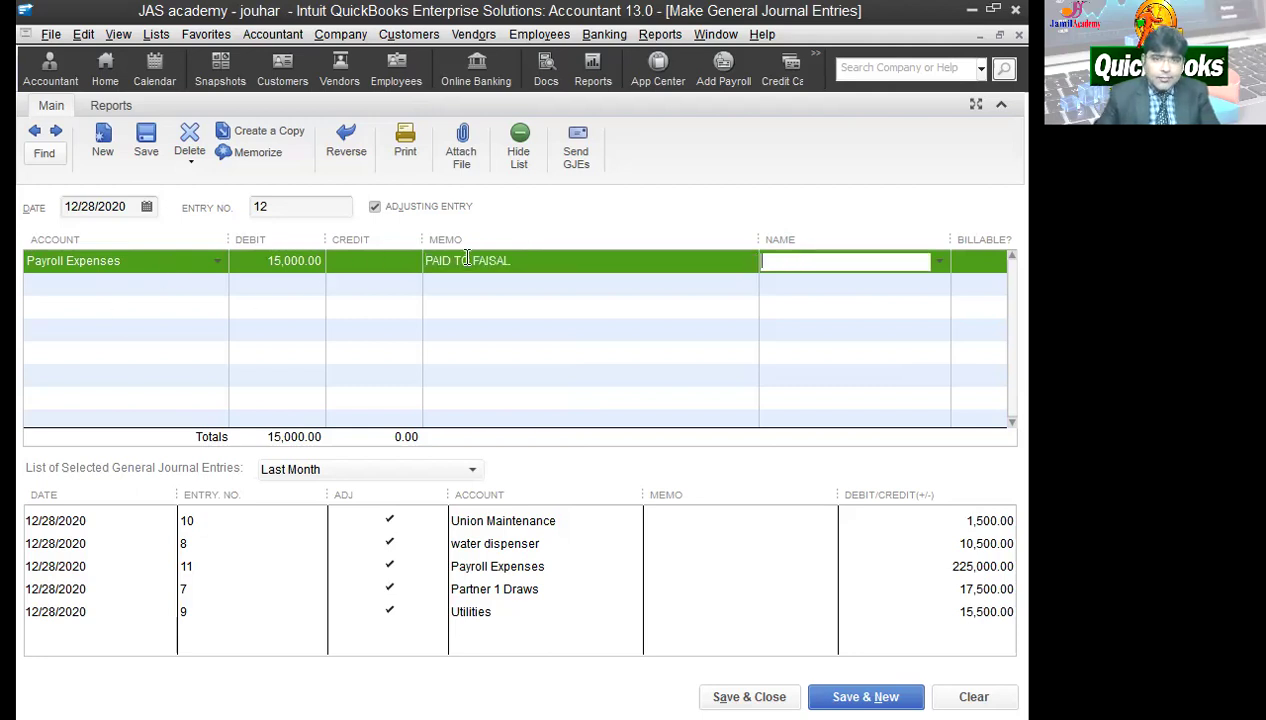
- Credit the 15,000 to the PETTY CASH account on the second line of the journal entry
click(69, 287)
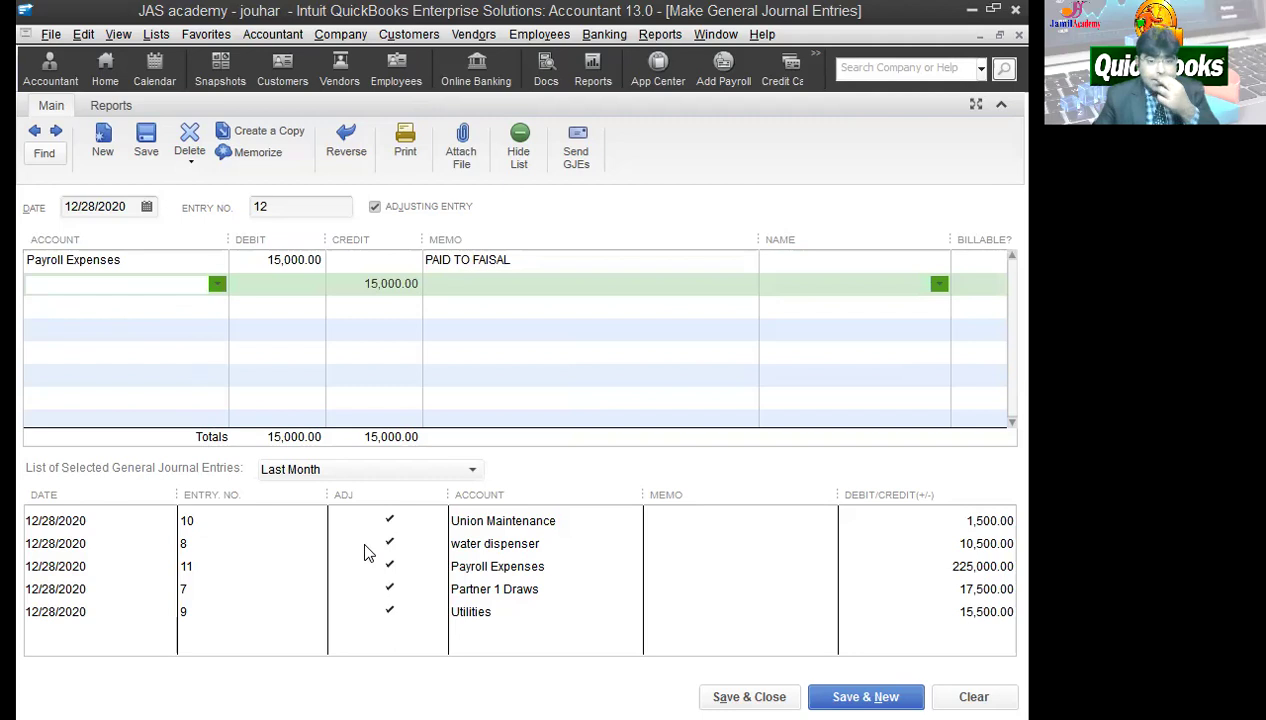
click(127, 288)
text(pe)
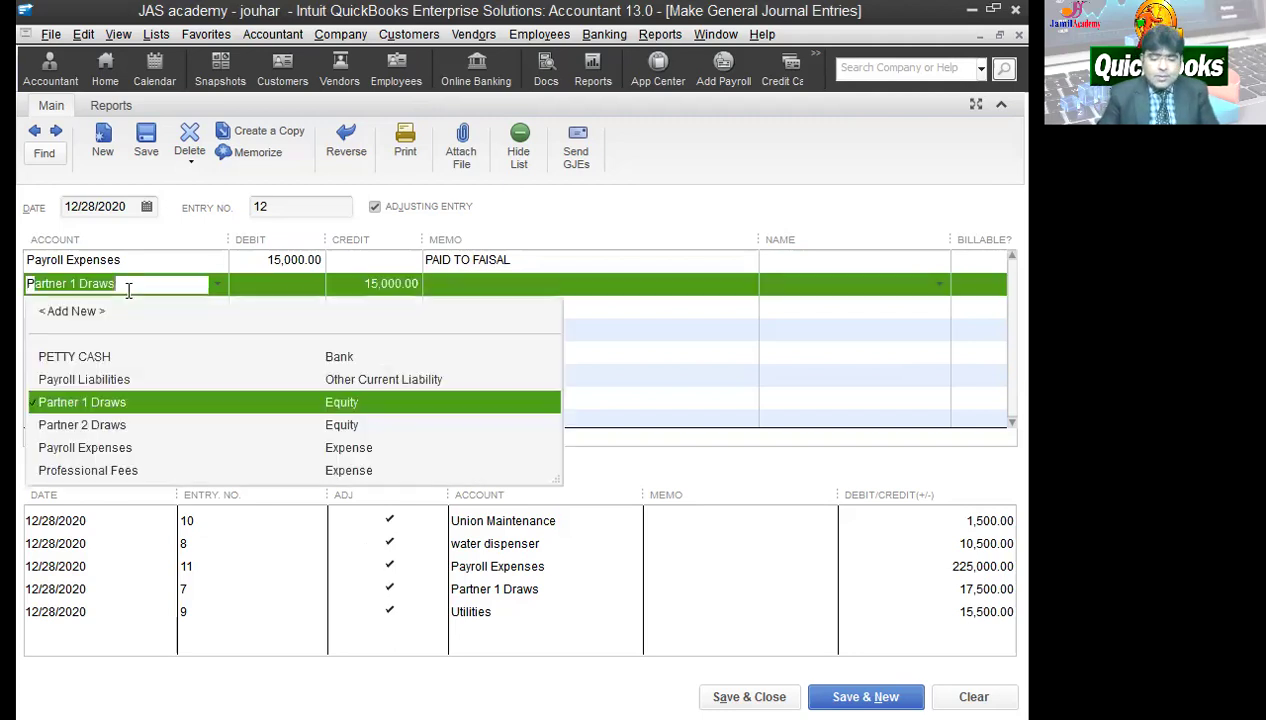
key(Tab)
key(Tab)
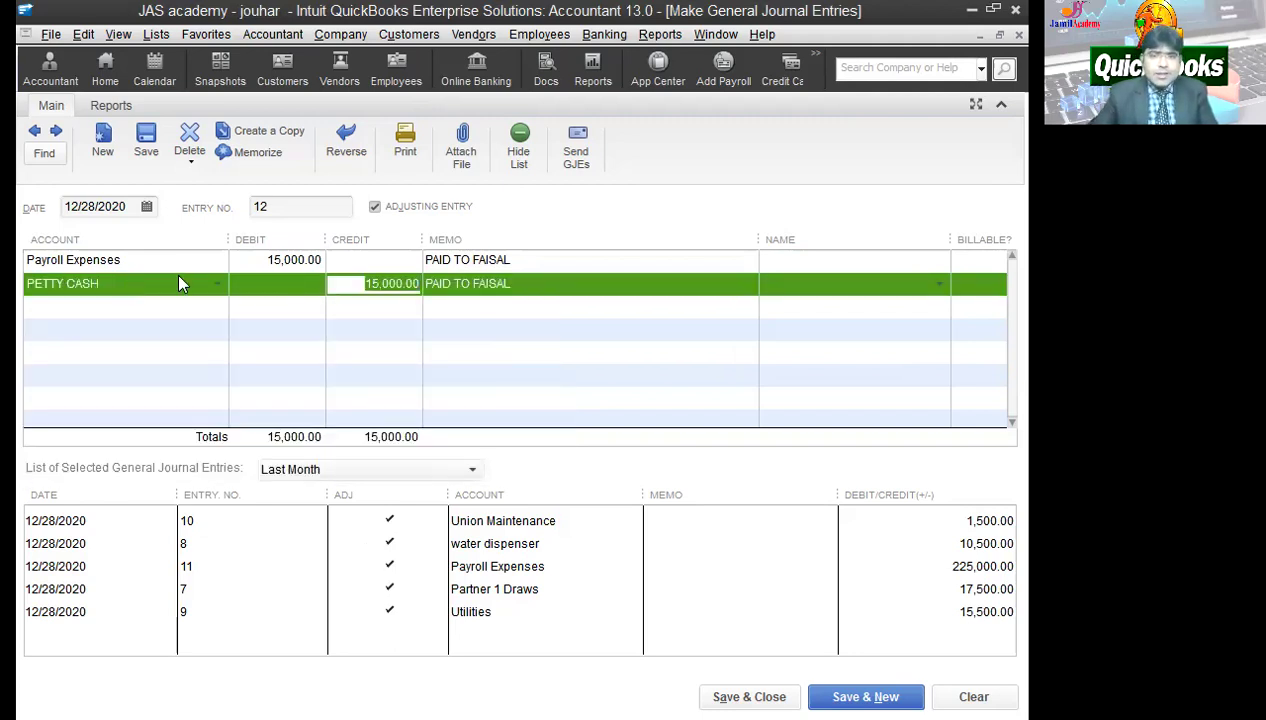
- Extend the memos on both journal lines with "- OFFICE BOY" after the recipient's name, and save and close the entry
click(588, 262)
text(- )
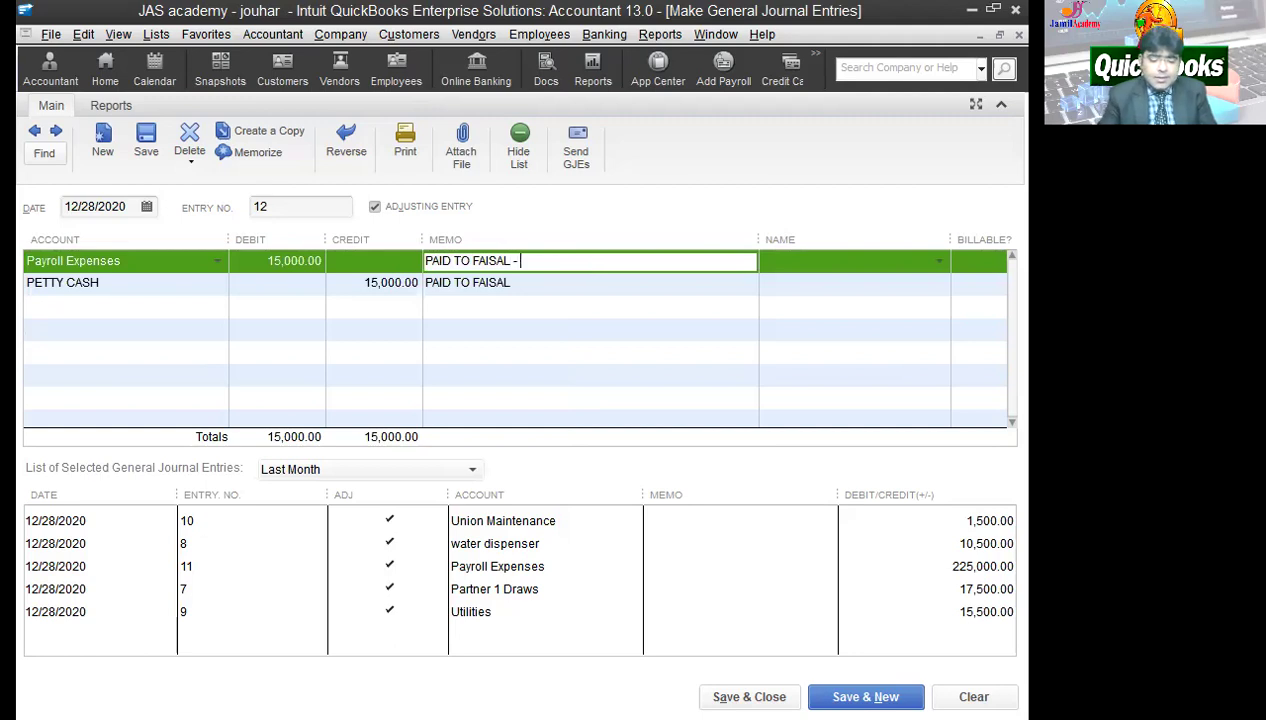
text(OFFICE BOY)
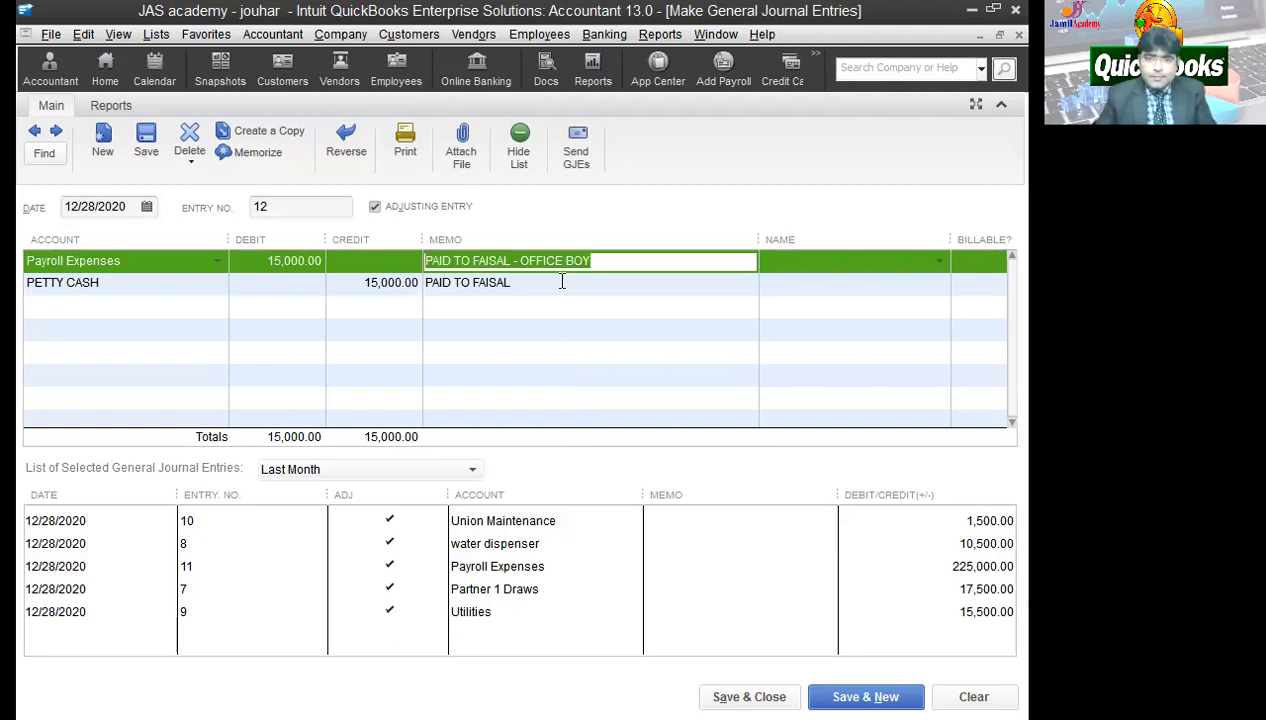
click(494, 283)
click(494, 283)
drag(520, 285, 391, 287)
text(PAID TO FAISAL - OFFICE BOY)
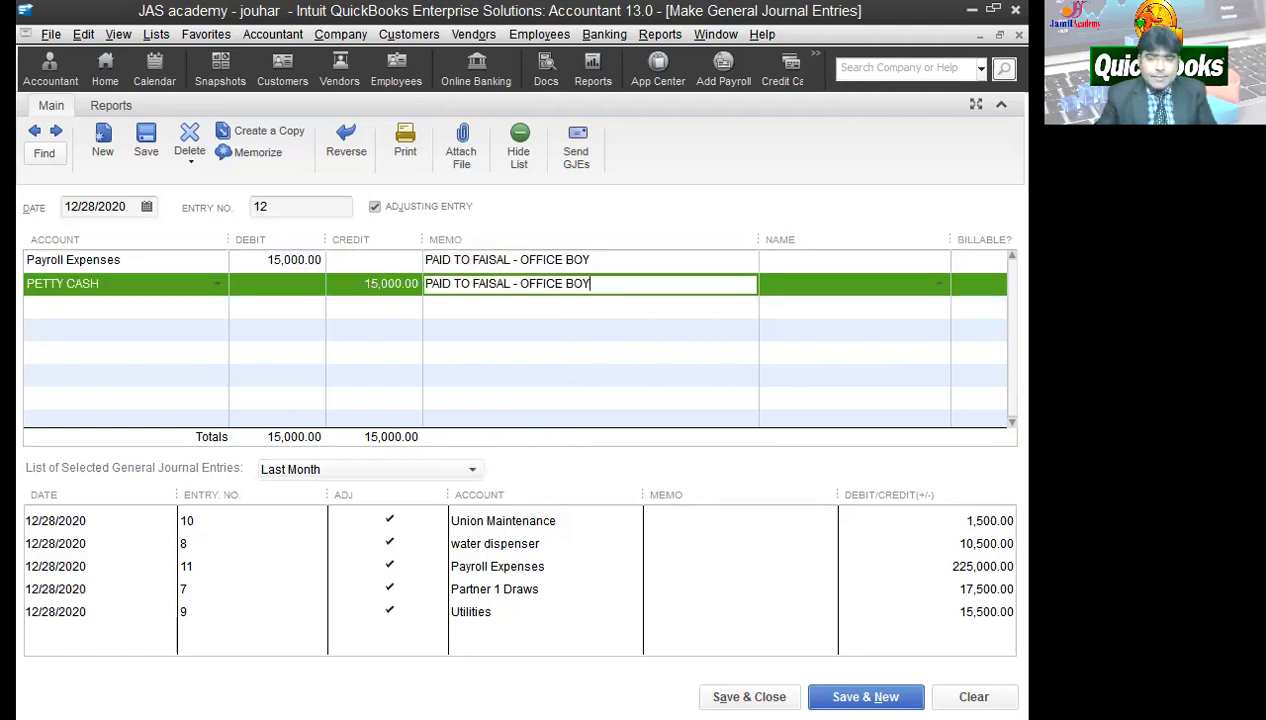
click(749, 697)
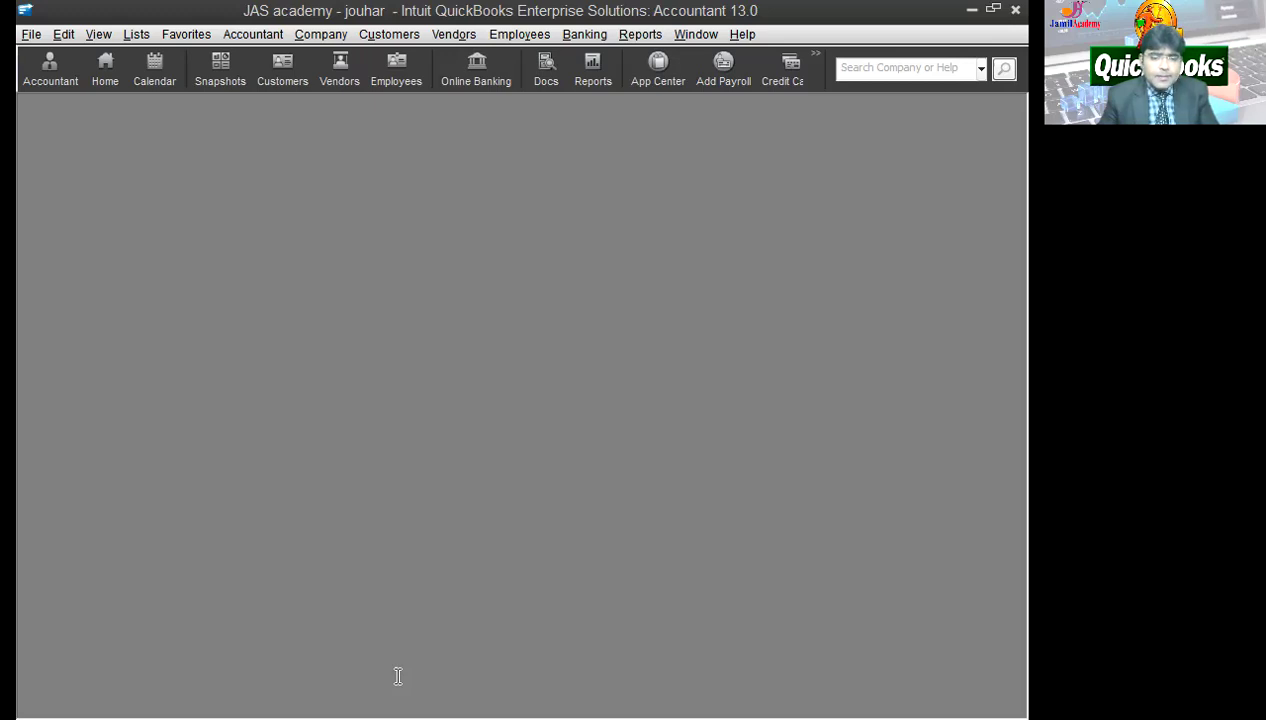
- Start a new vendor bill and add a new vendor named LANDLORD from it
click(492, 36)
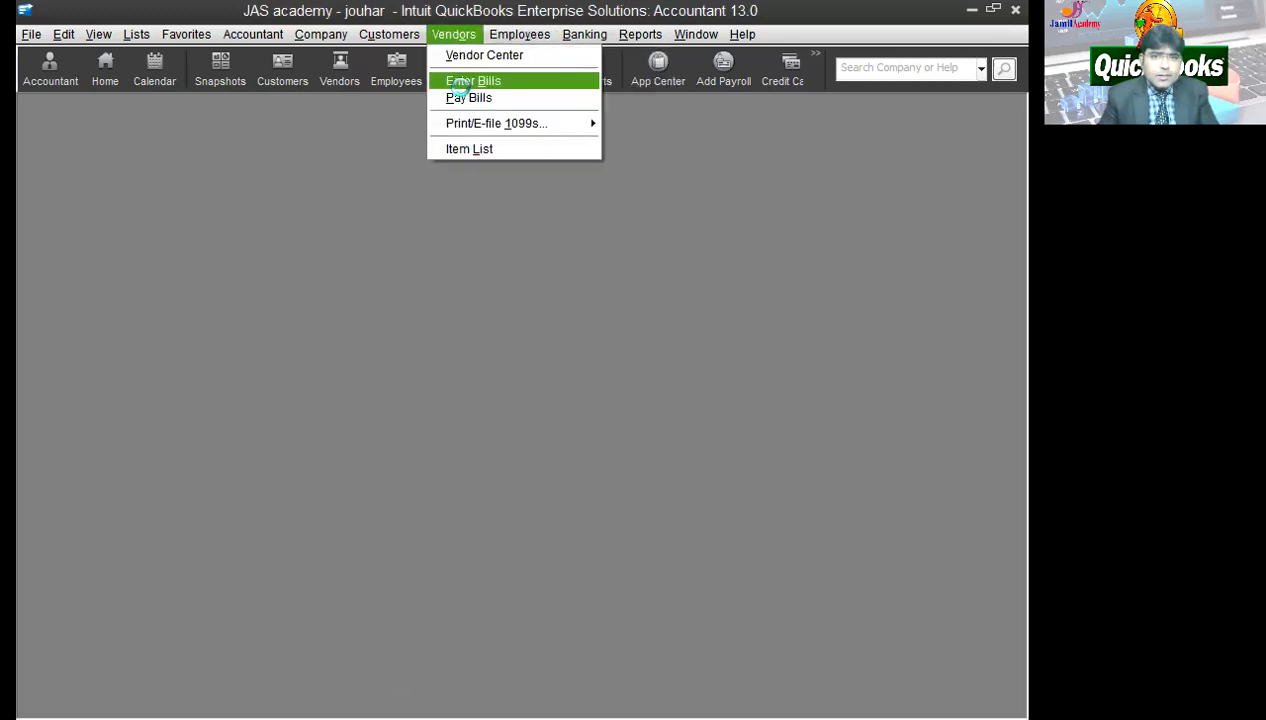
click(460, 80)
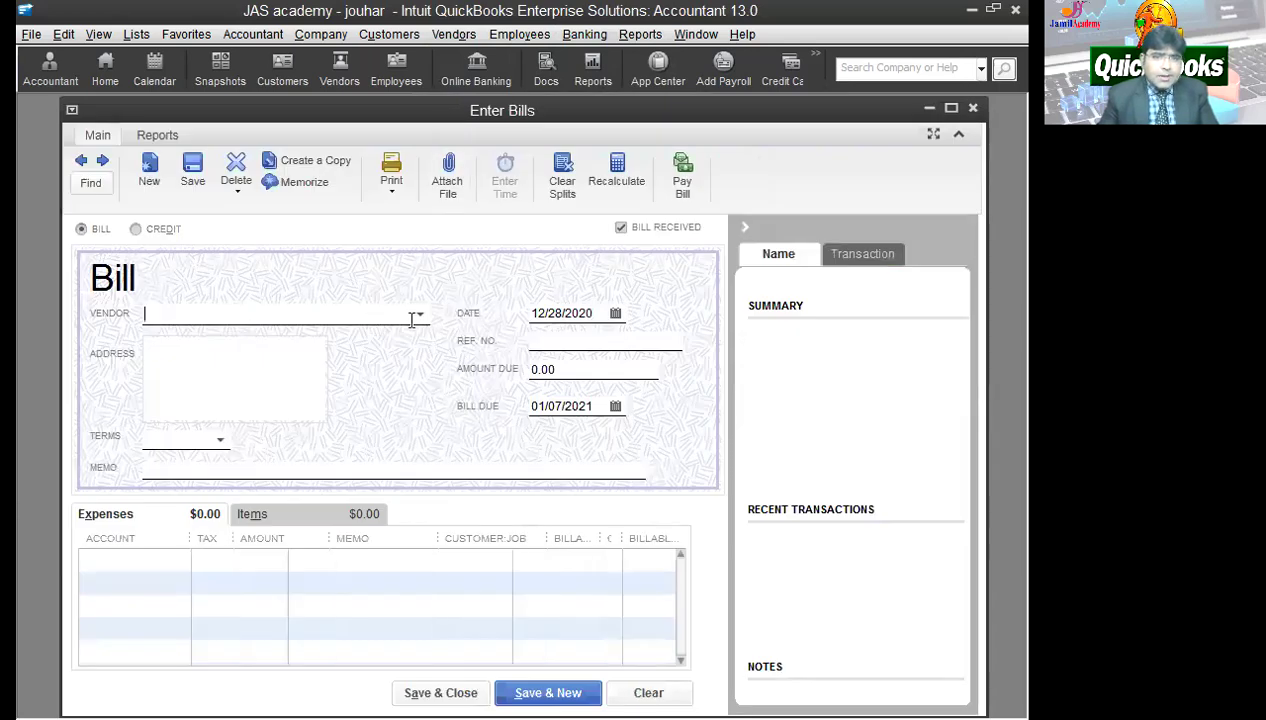
click(414, 314)
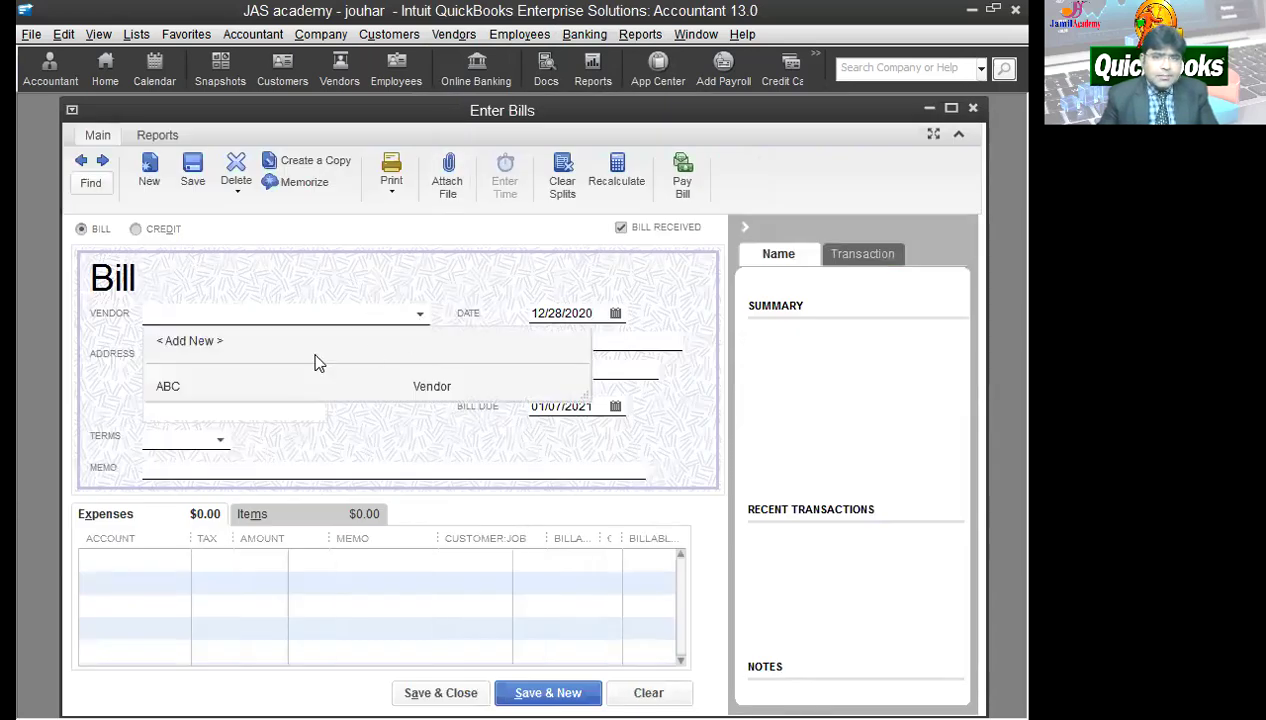
click(208, 343)
text(LANLORD)
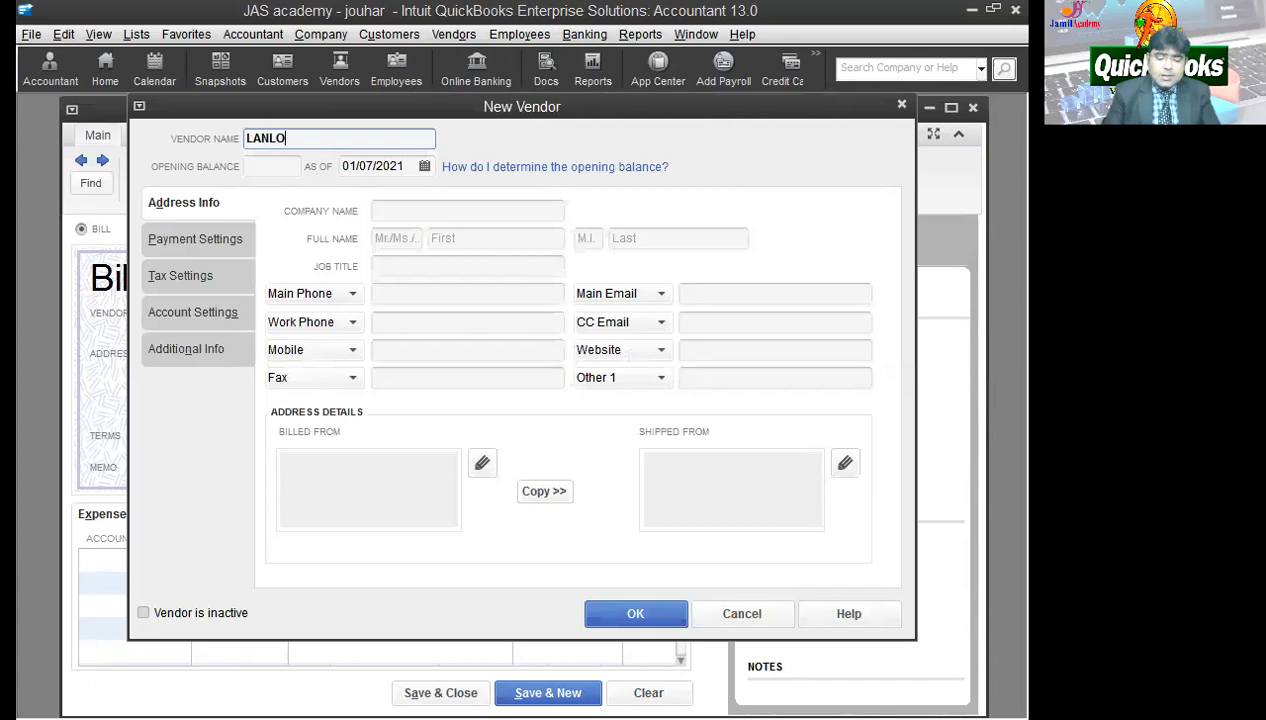
key(Tab)
click(270, 138)
text(D)
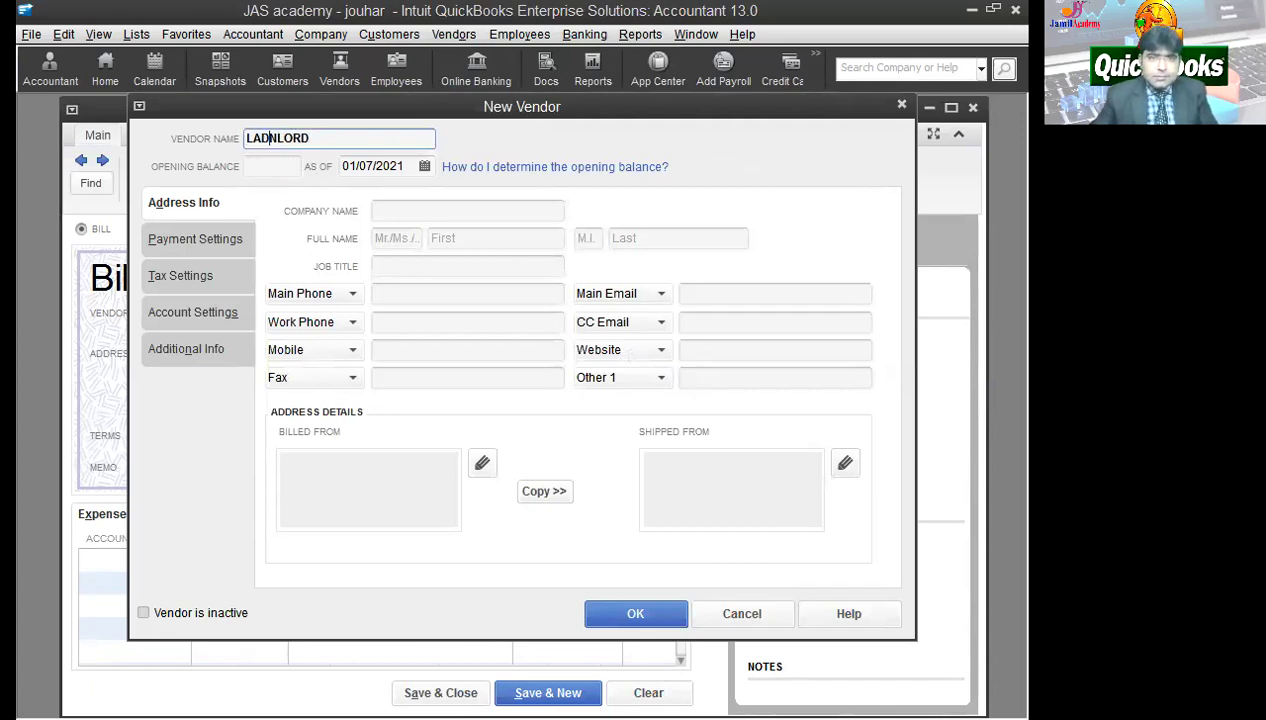
drag(270, 138, 279, 139)
text(ND)
key(Tab)
key(Tab)
click(418, 214)
click(376, 472)
text(RENT )
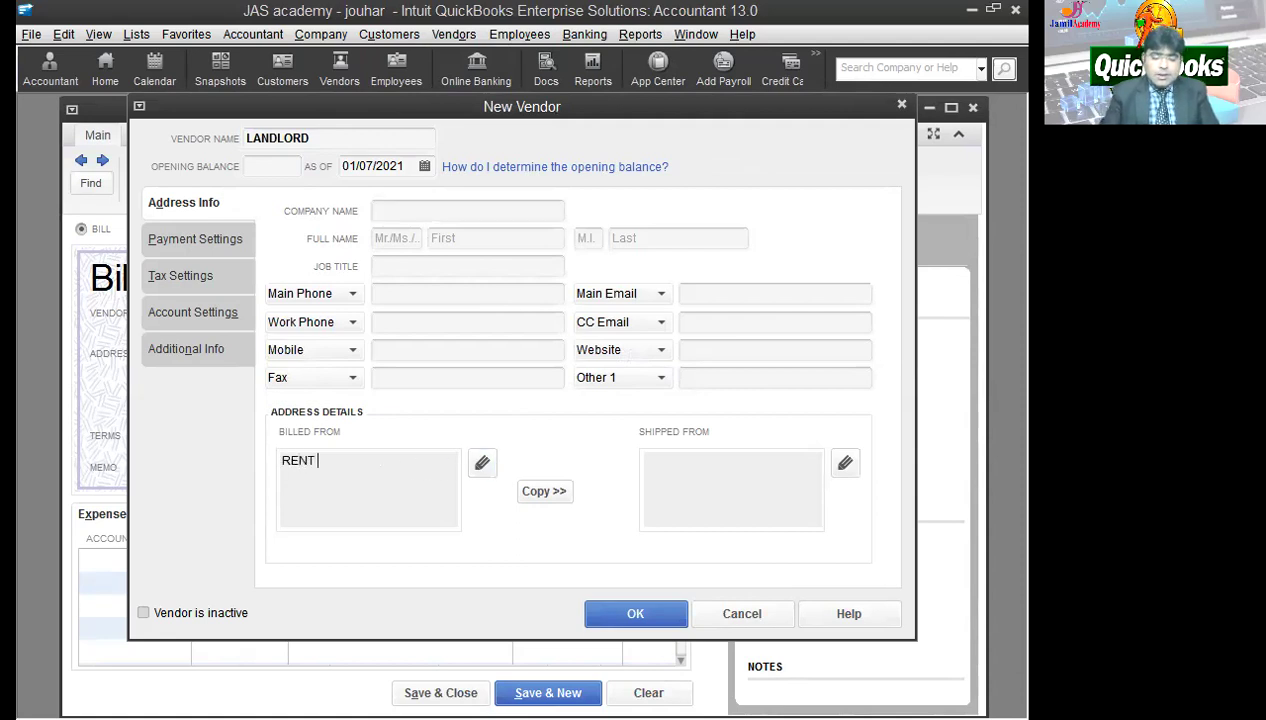
text(FROM OCT )
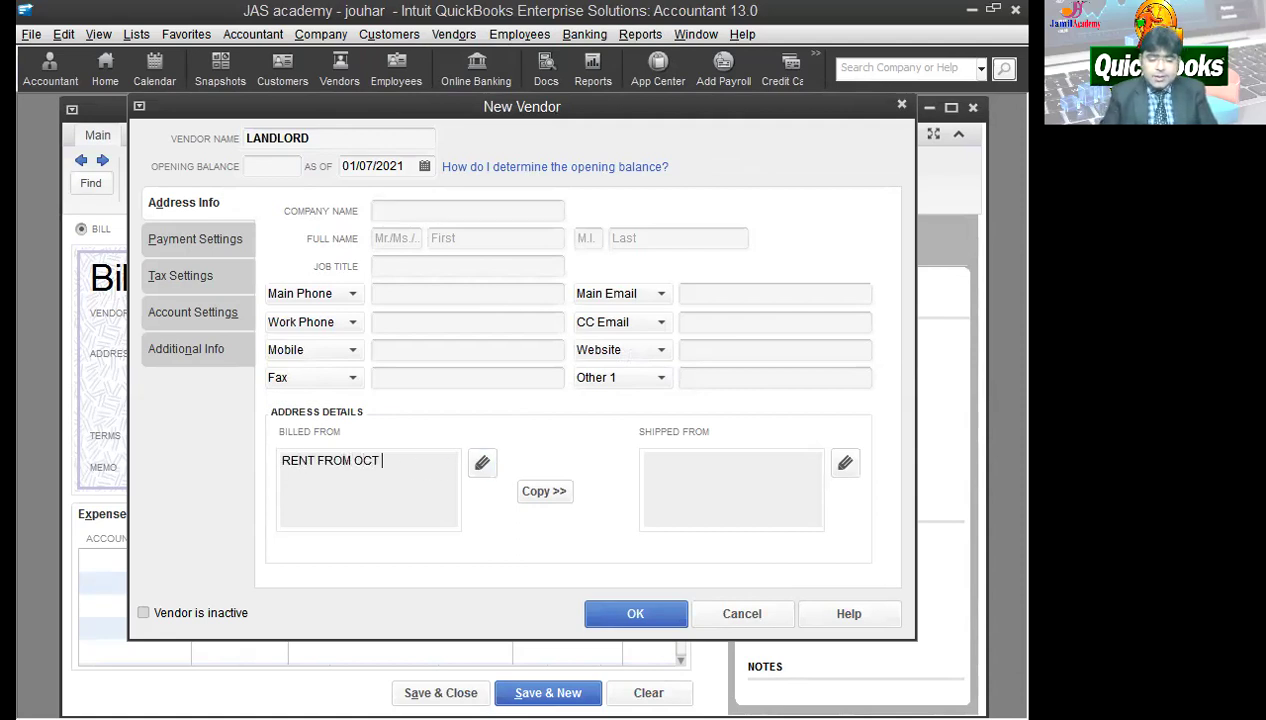
text(TO DEC 2020)
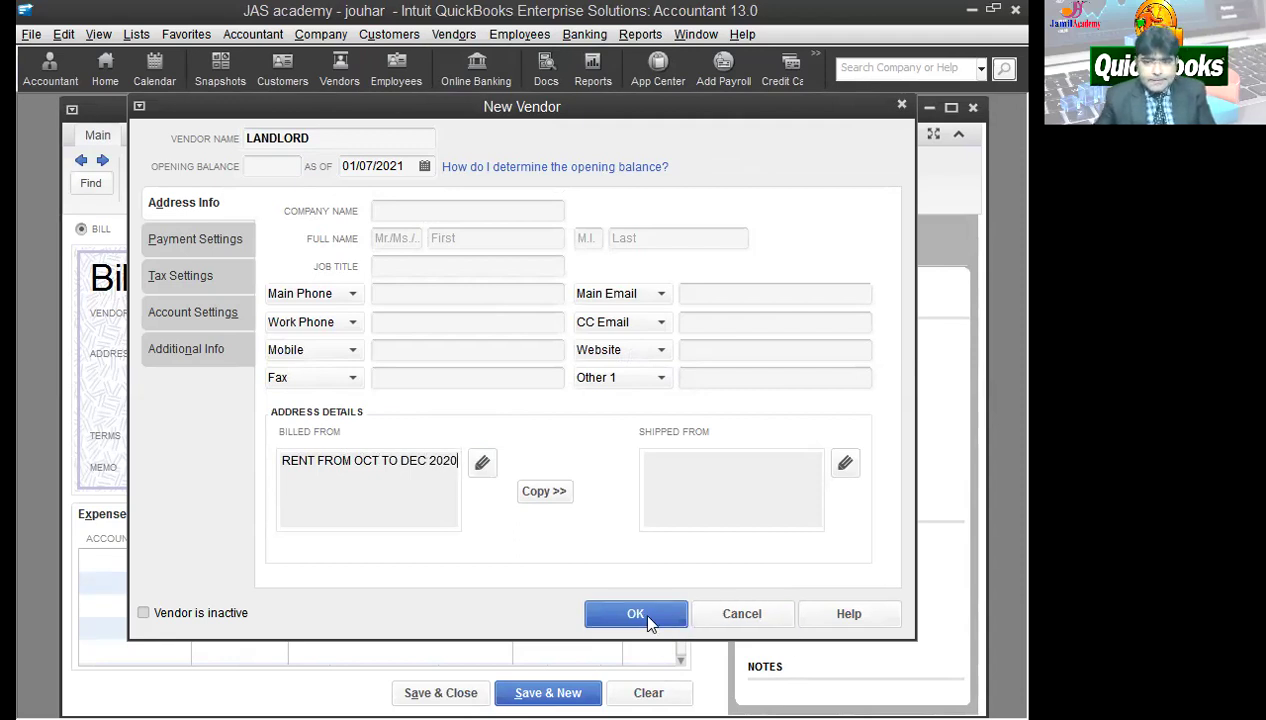
drag(282, 461, 466, 482)
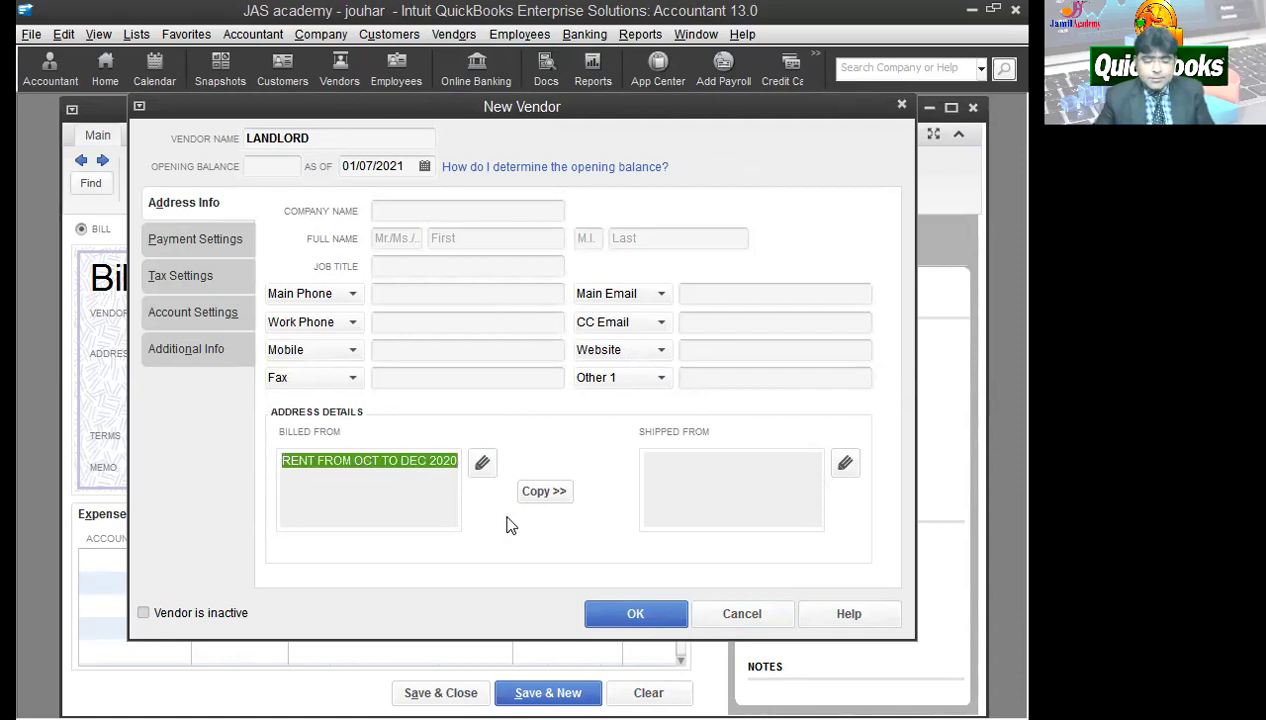
key(Delete)
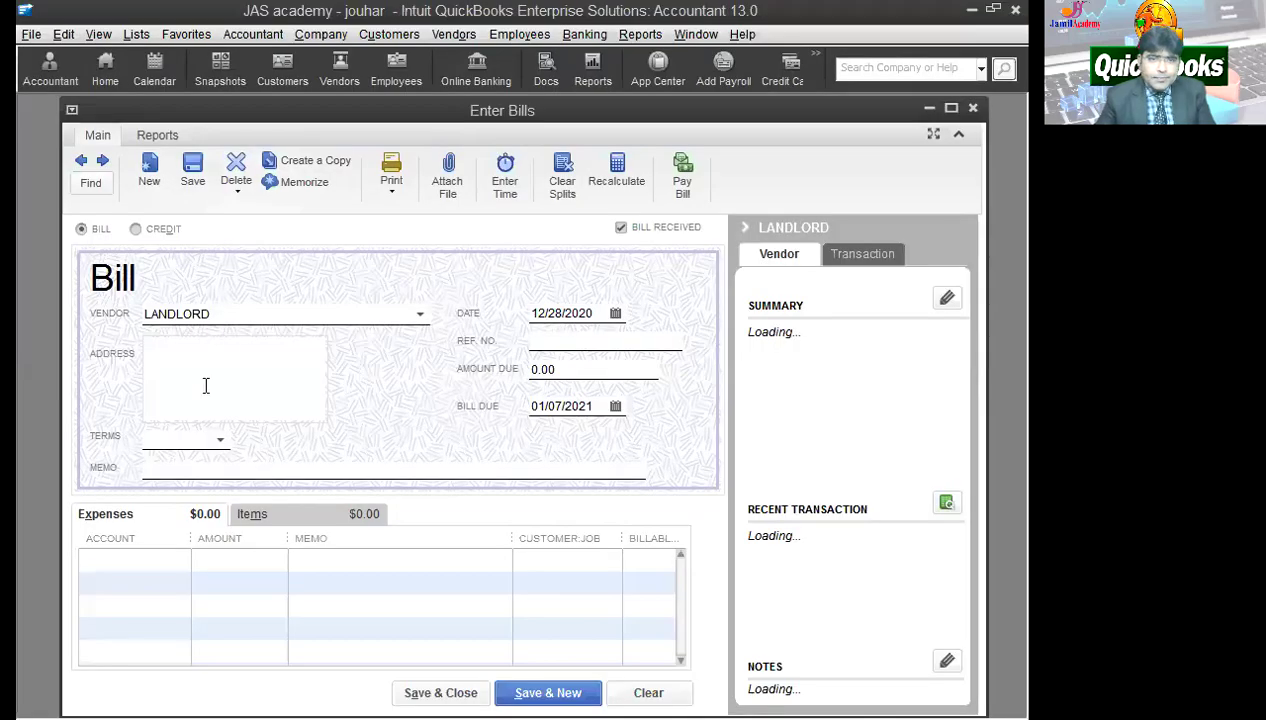
- Give the LANDLORD bill the memo "RENT FROM OCT TO DEC 2020" and enter 150,000 against Rent Expense
click(198, 469)
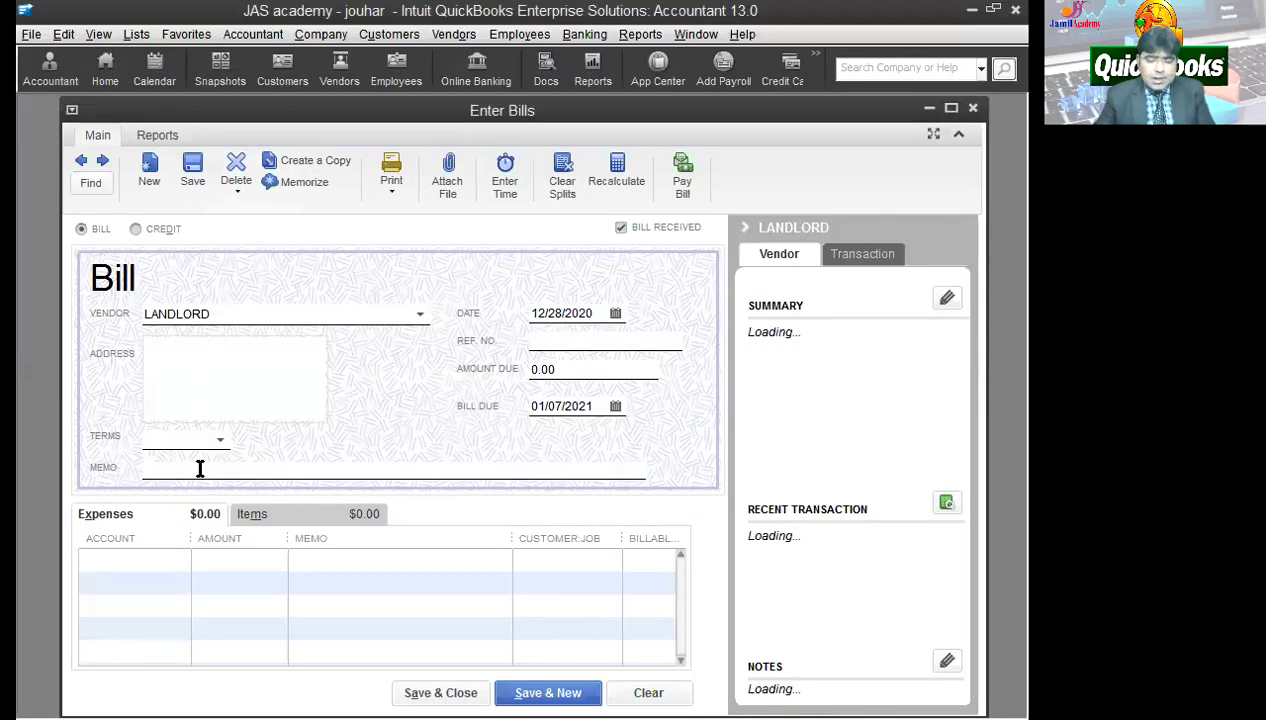
text(RENT FROM OCT TO DEC 2020)
click(154, 559)
text(Rent Expense)
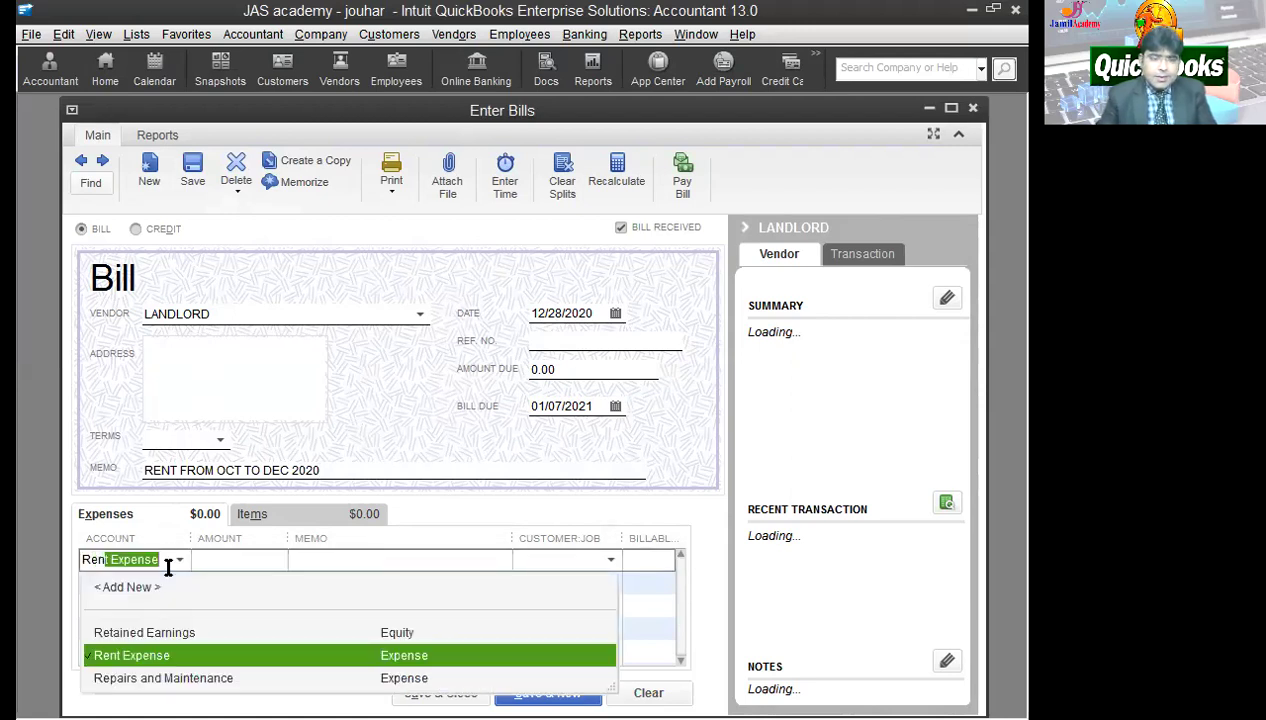
click(376, 558)
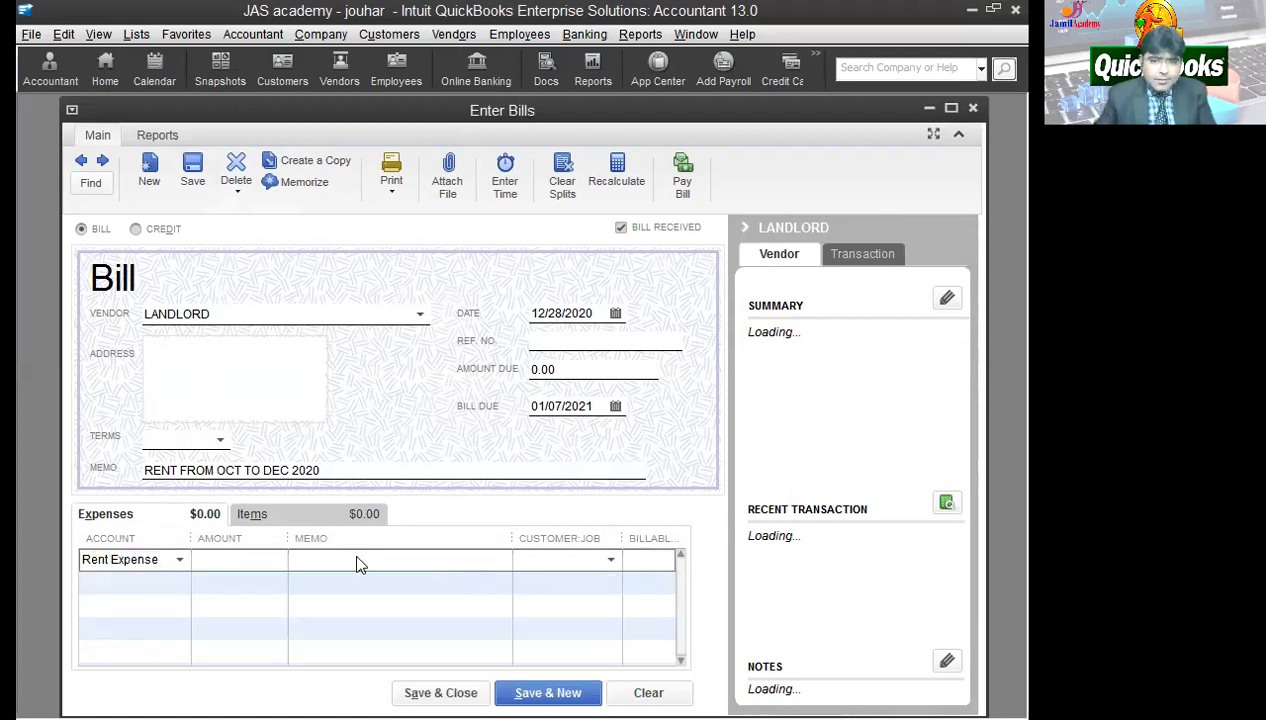
text(150000)
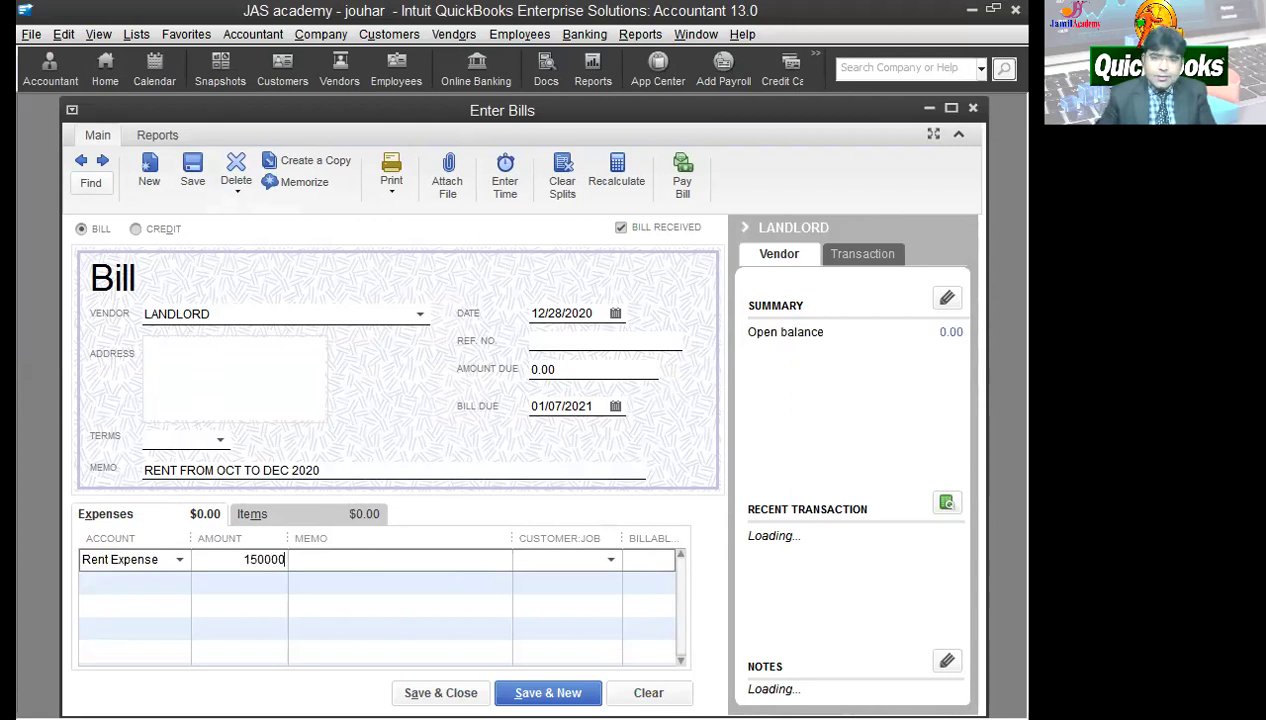
key(Tab)
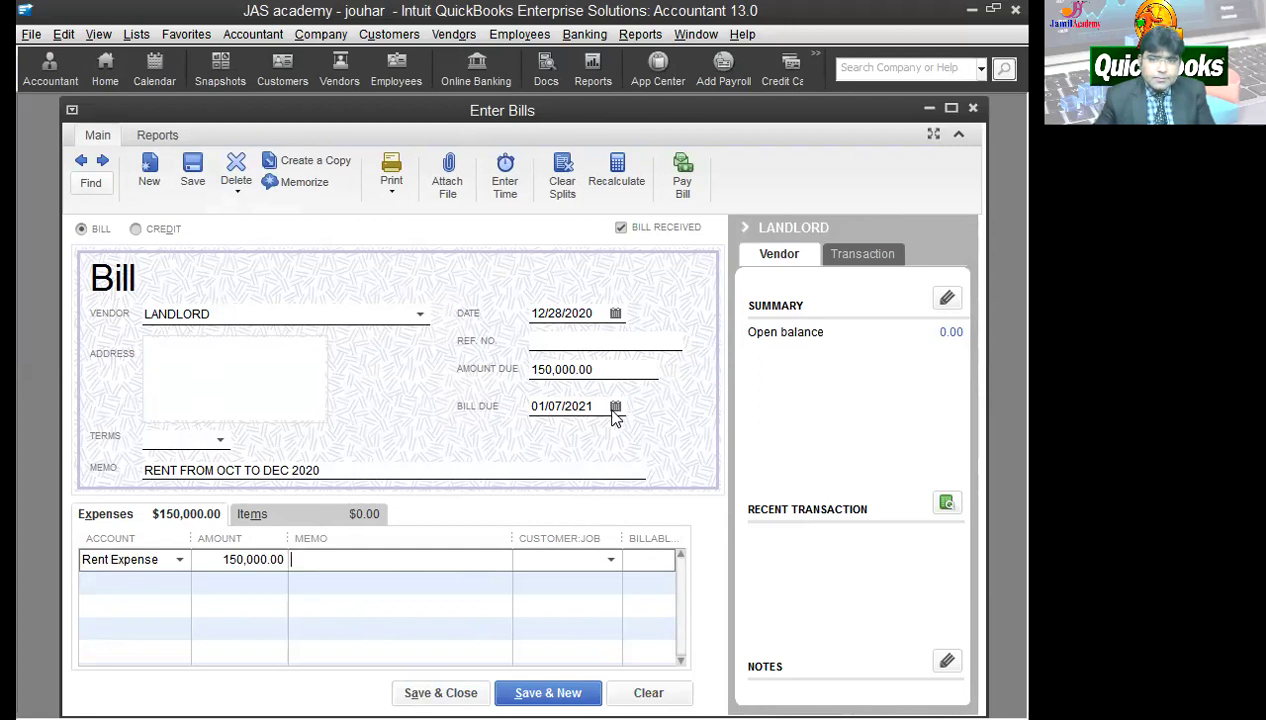
- Set both the bill date and the due date to 12/31/2020, and save and close the bill
click(616, 314)
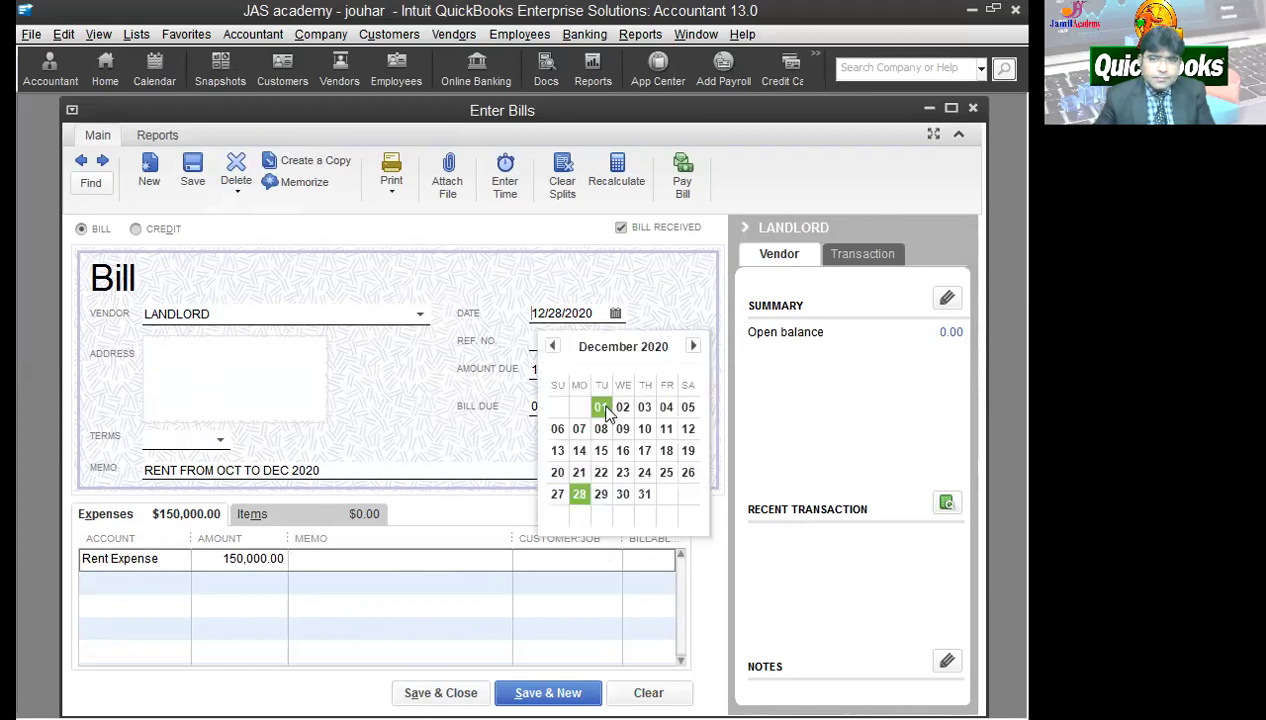
click(645, 494)
click(616, 408)
click(552, 439)
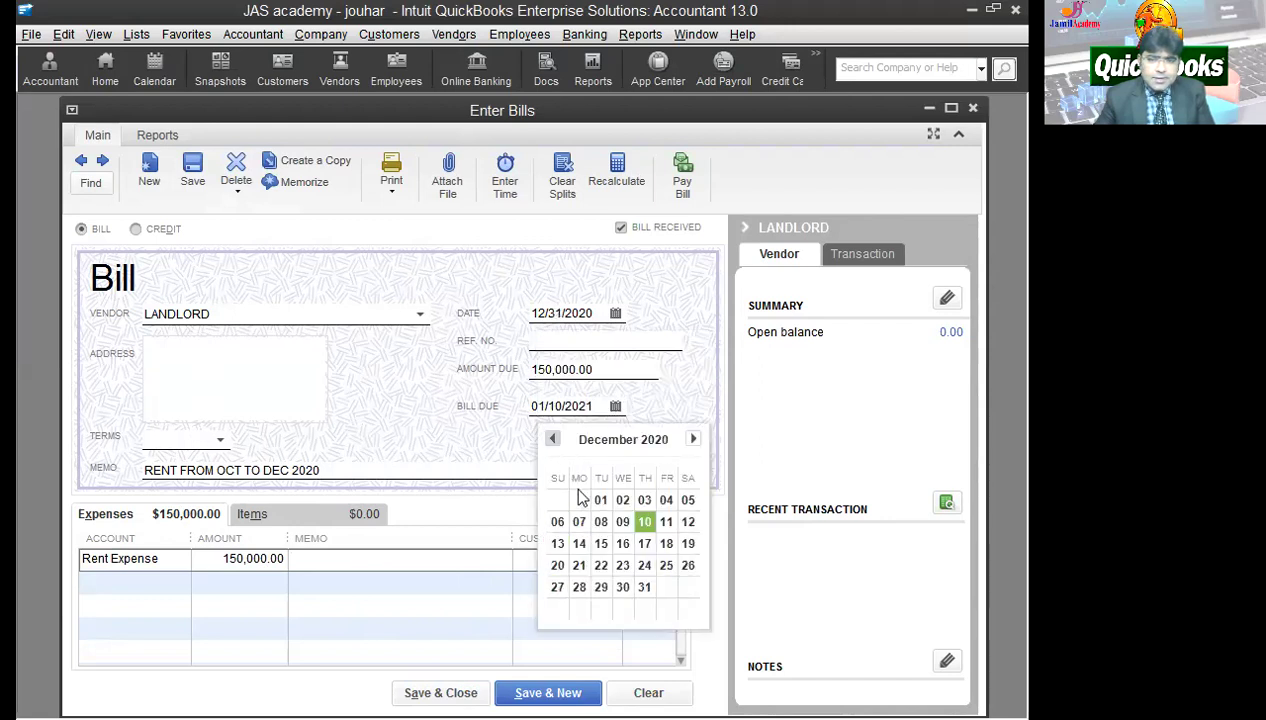
click(645, 587)
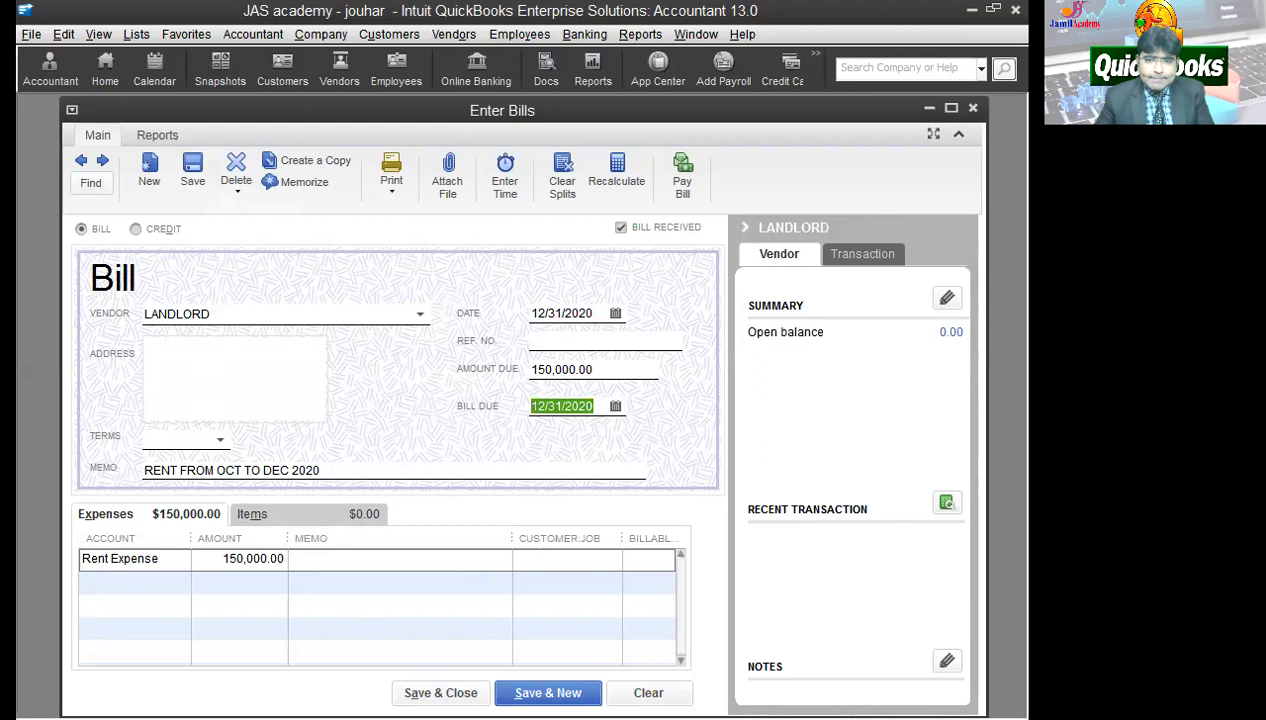
click(440, 692)
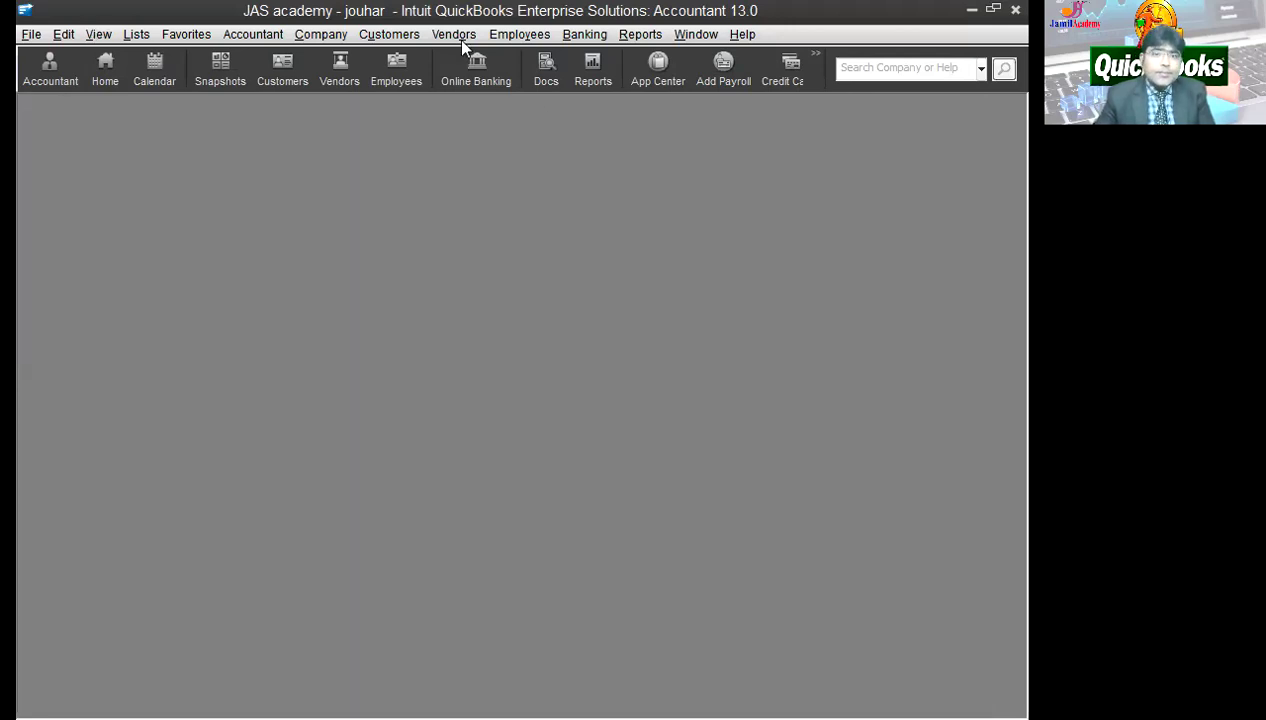
- Pay the LANDLORD bill of 150,000 by check from UBL BANK, dated 12/31/2020, and finish the payment
click(519, 34)
mouse_move(420, 38)
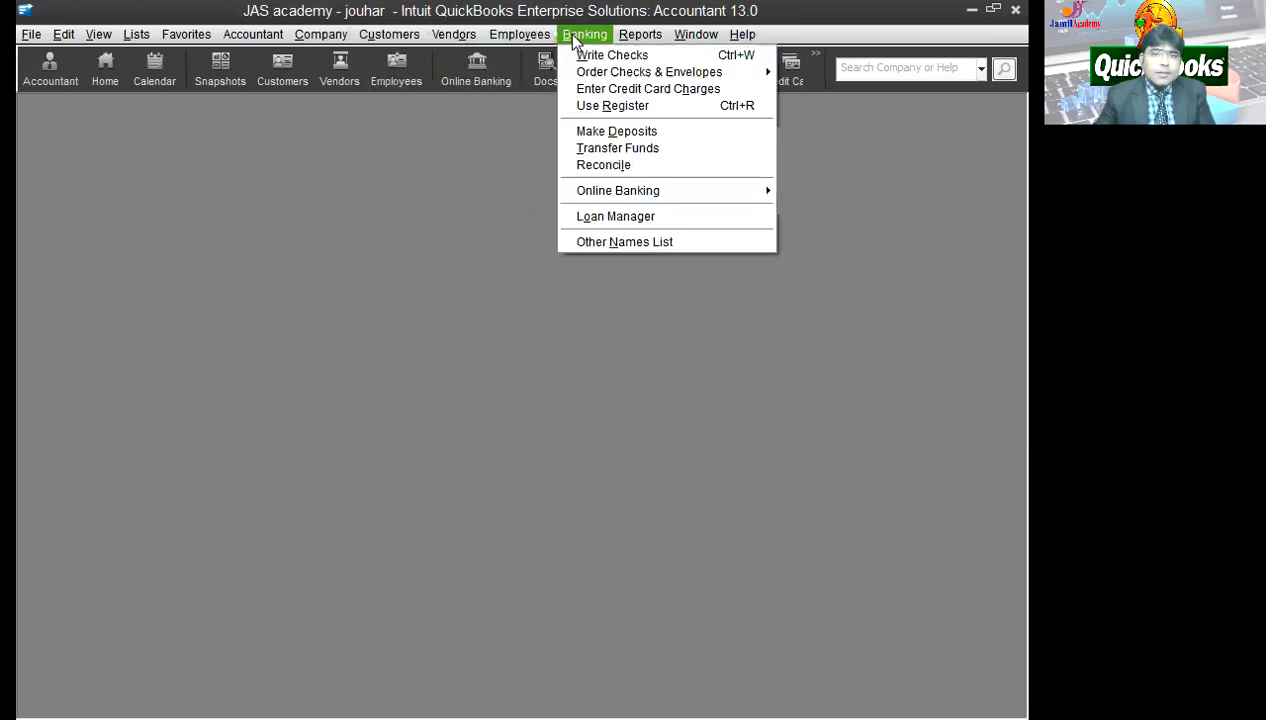
mouse_move(520, 40)
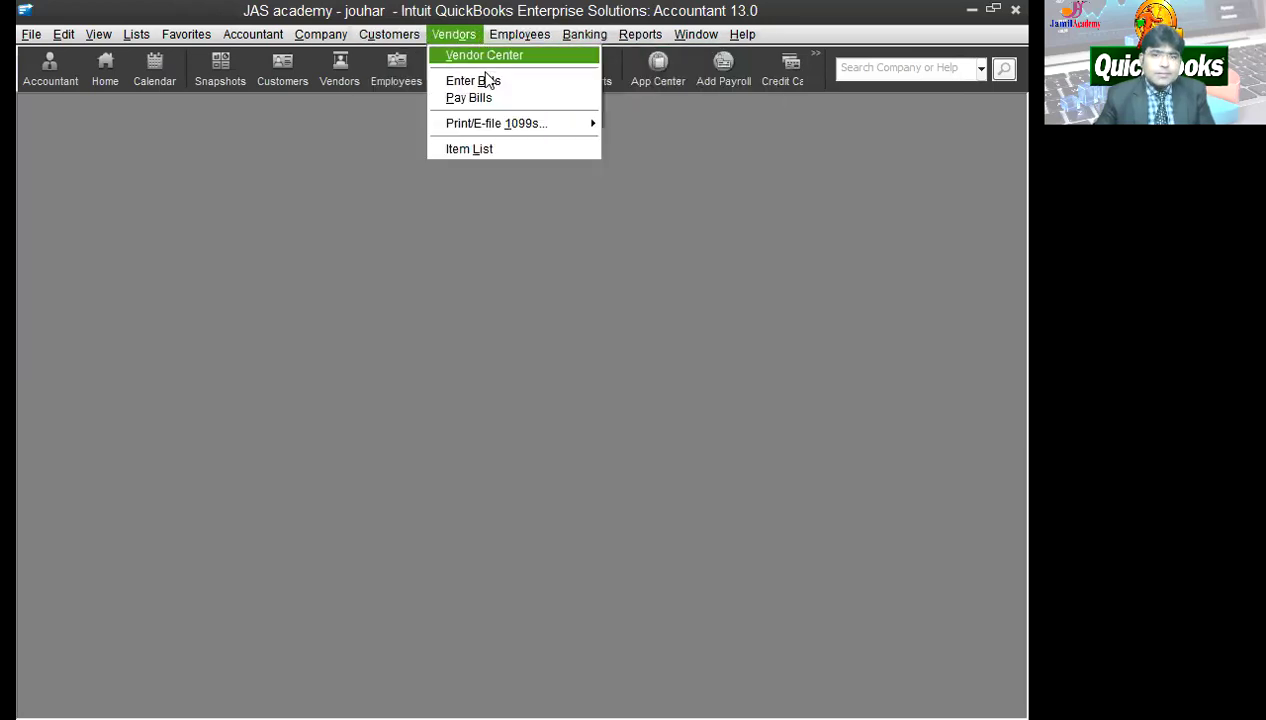
click(486, 99)
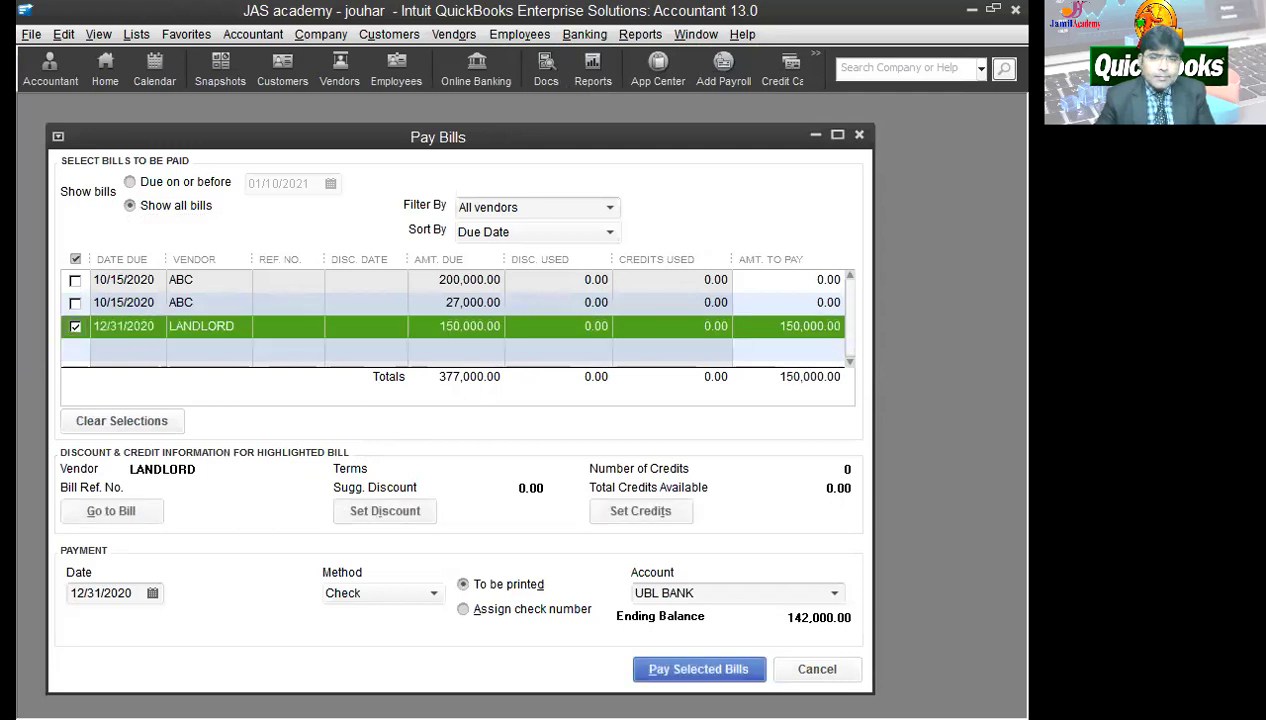
click(700, 669)
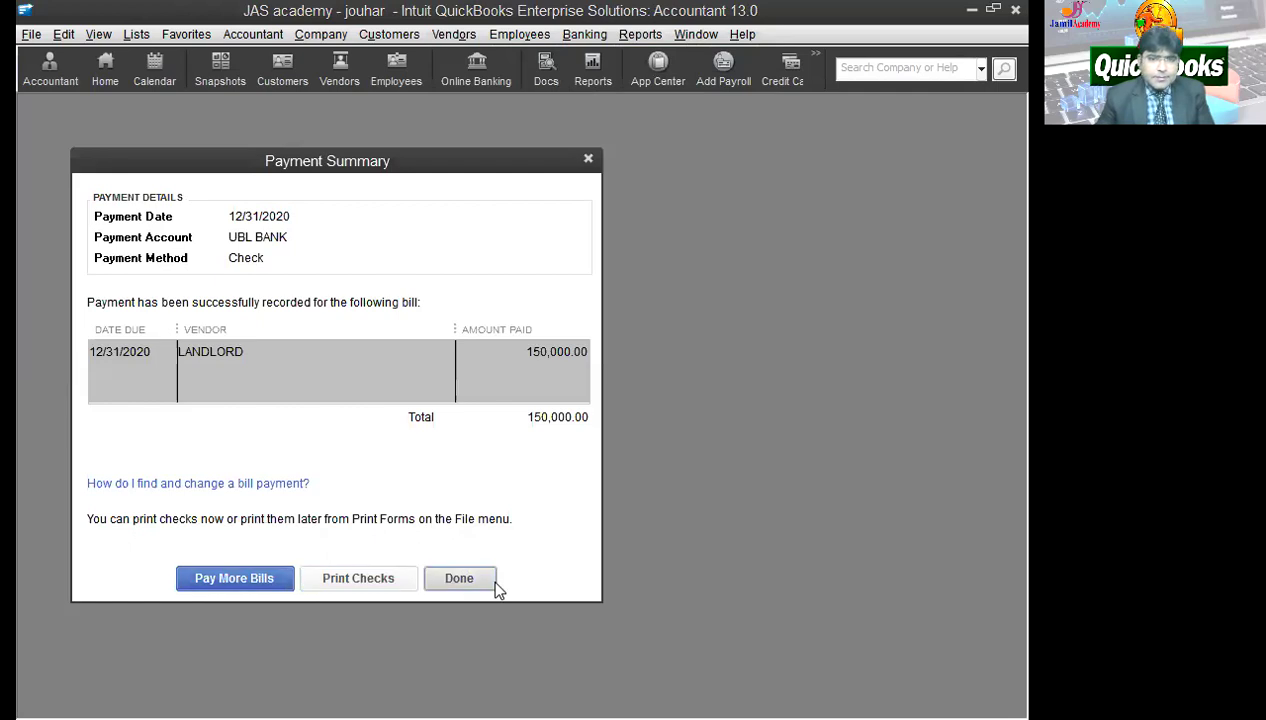
click(459, 578)
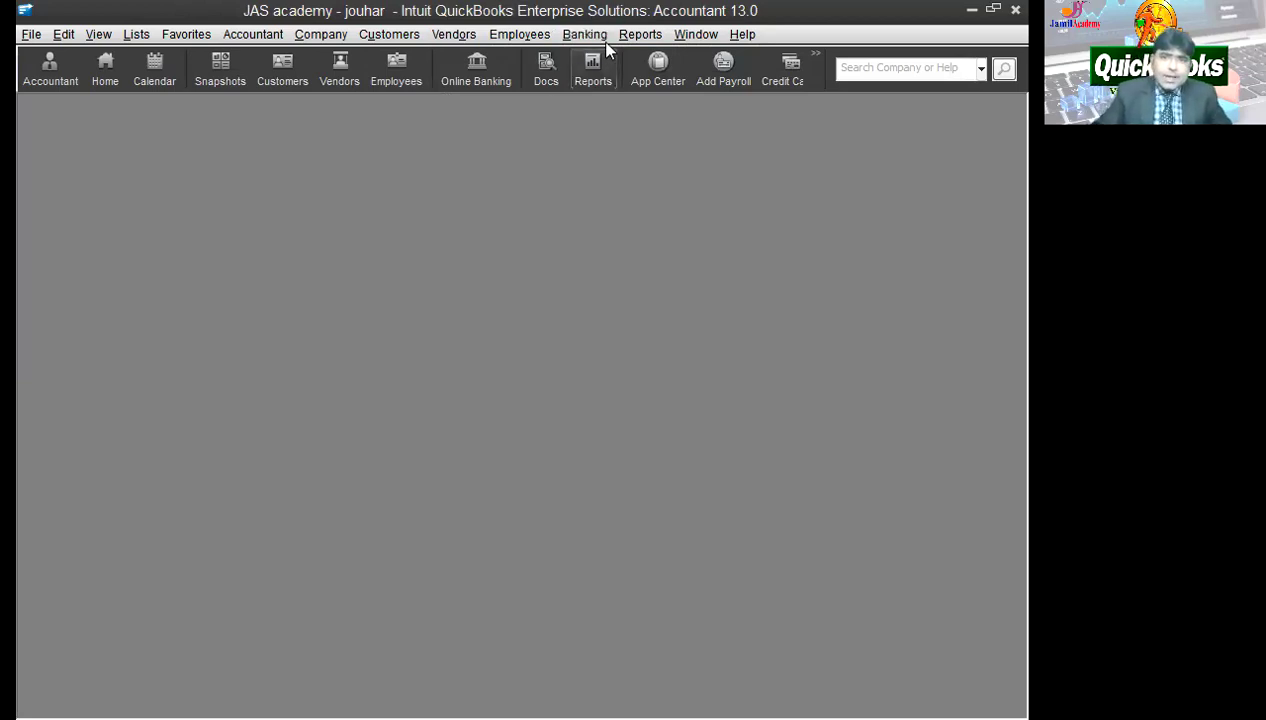
- Open the Trial Balance report for last month
click(640, 34)
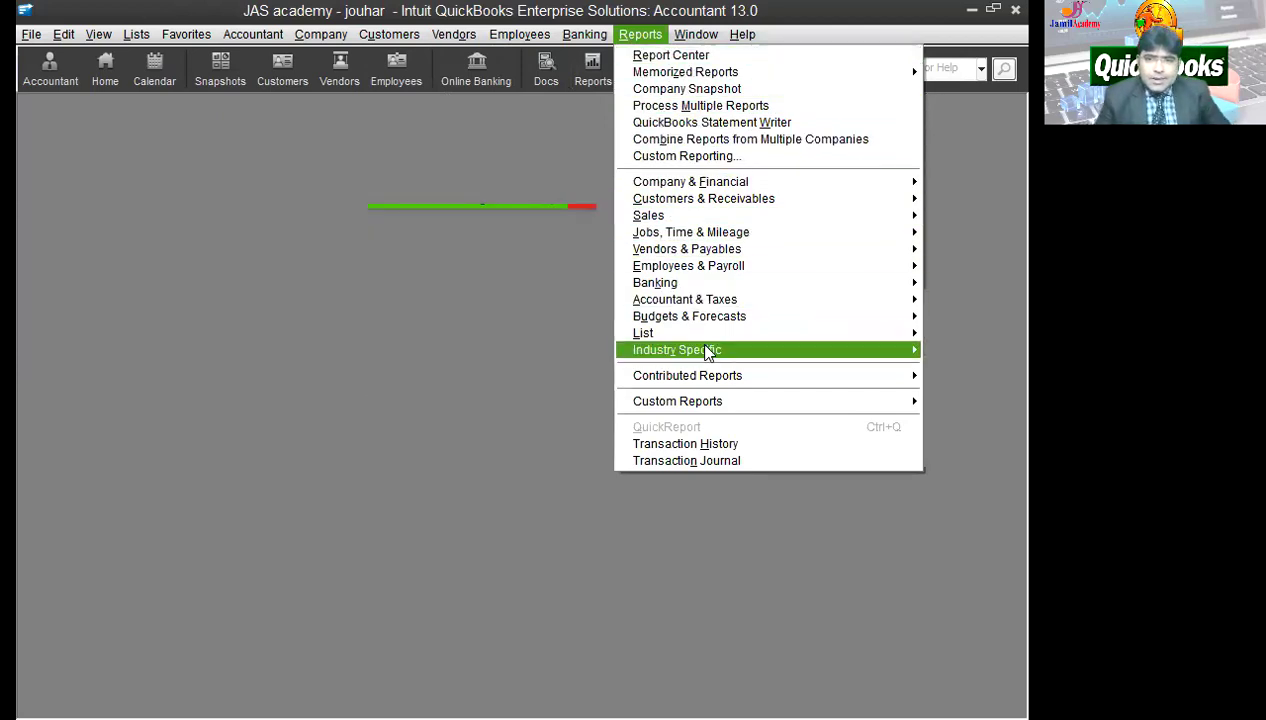
mouse_move(705, 300)
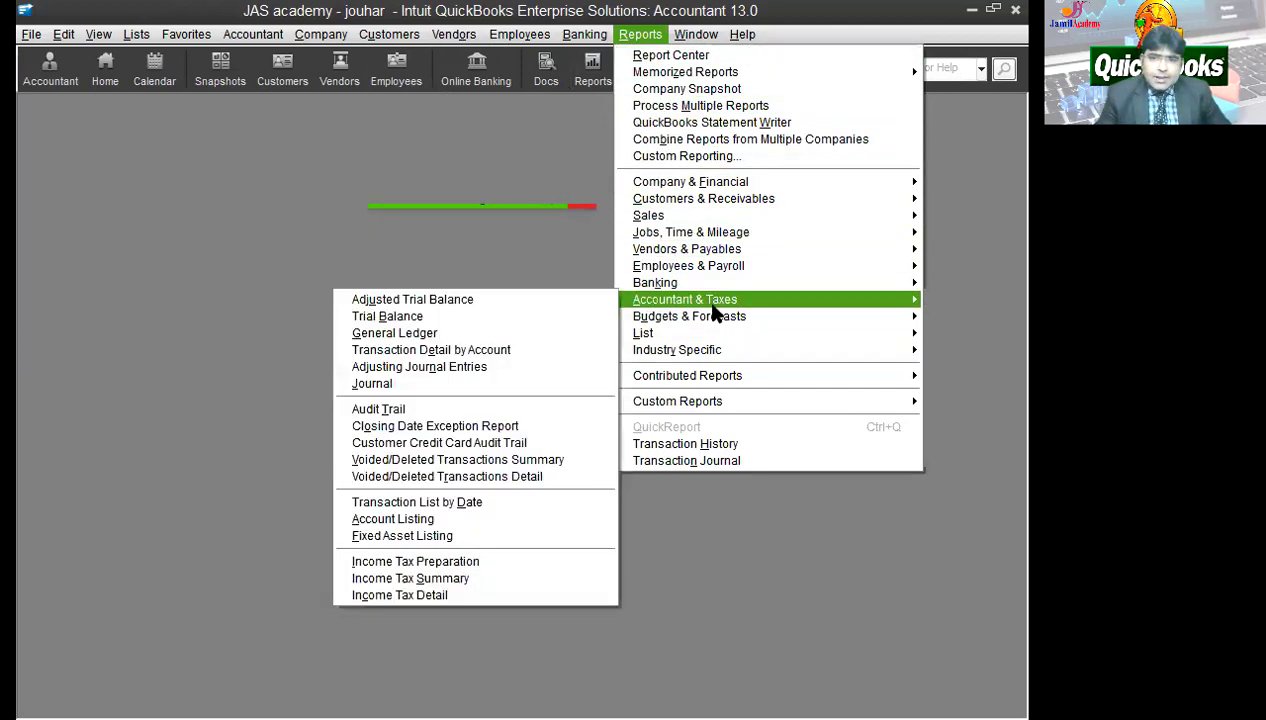
click(497, 318)
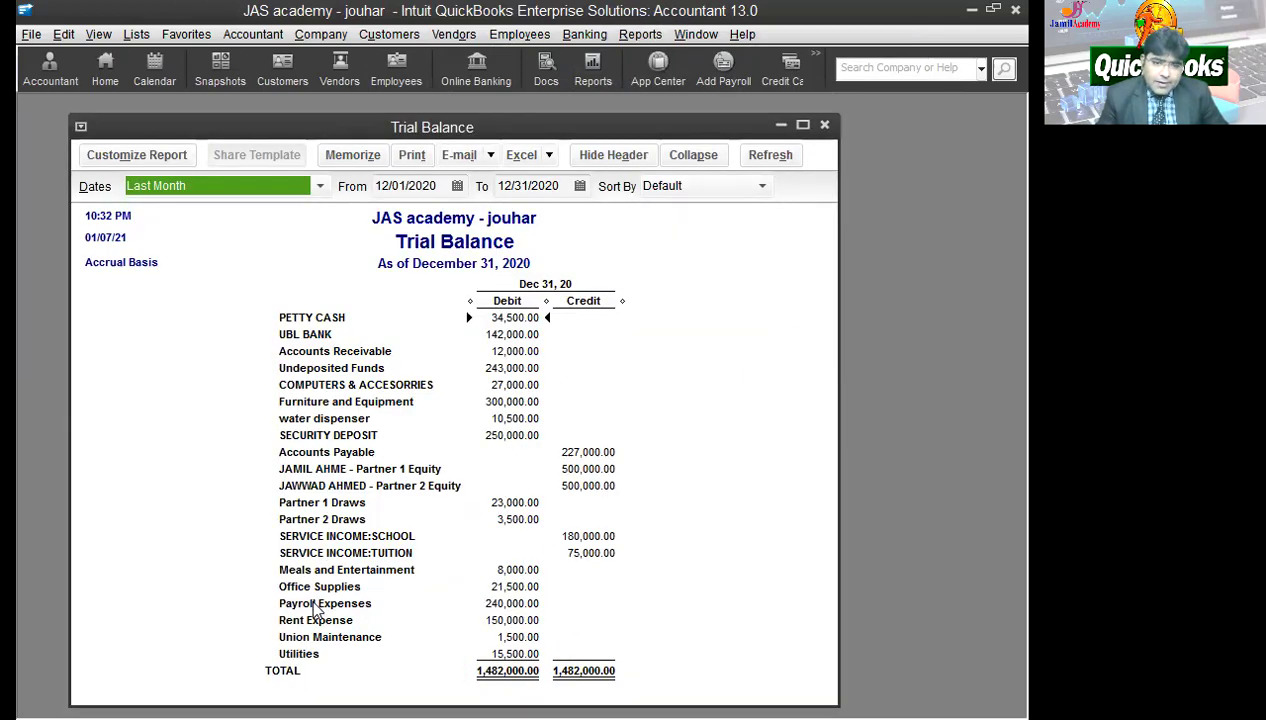
- Examine the transactions behind the Payroll Expenses and Accounts Payable balances in the Trial Balance
click(519, 603)
double_click(517, 605)
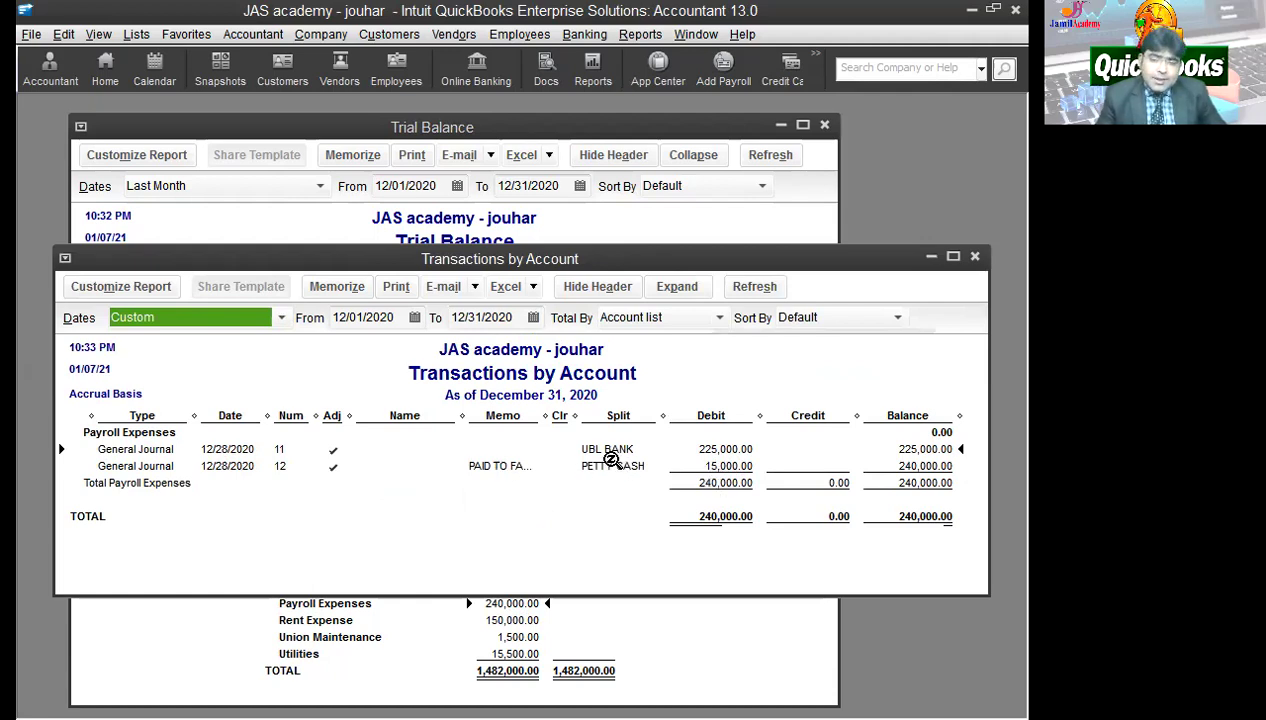
click(974, 256)
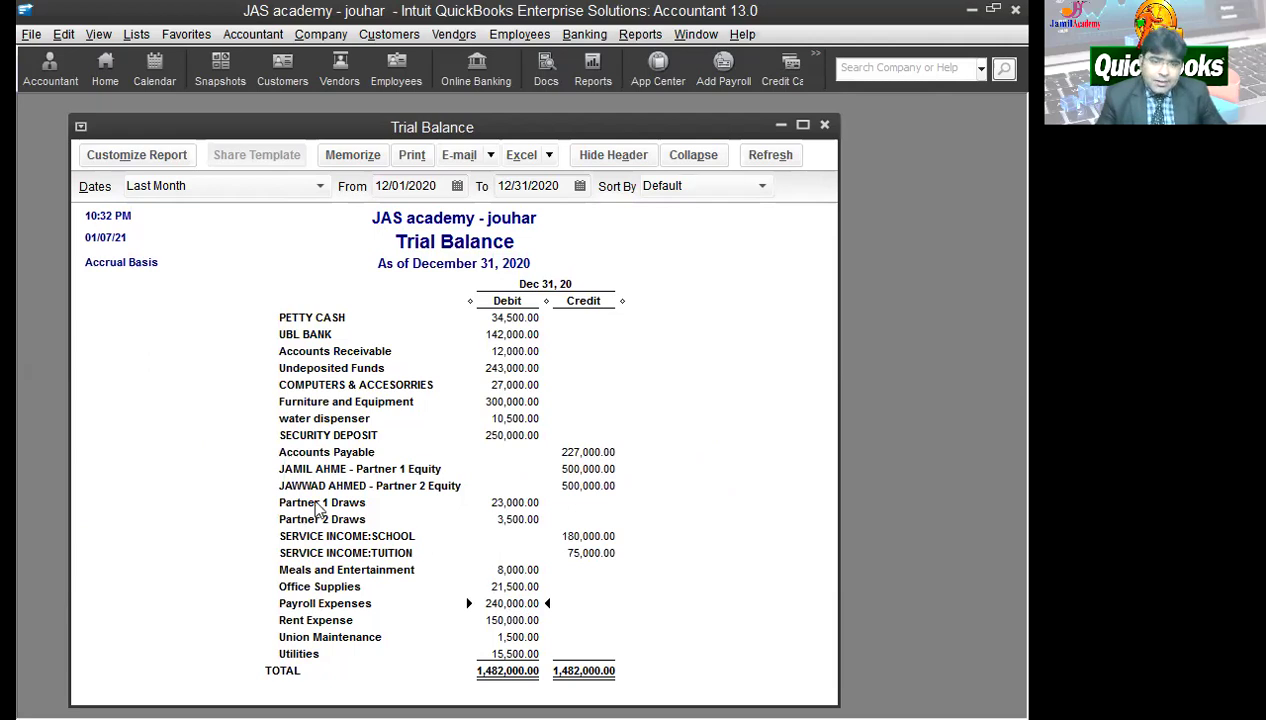
click(590, 468)
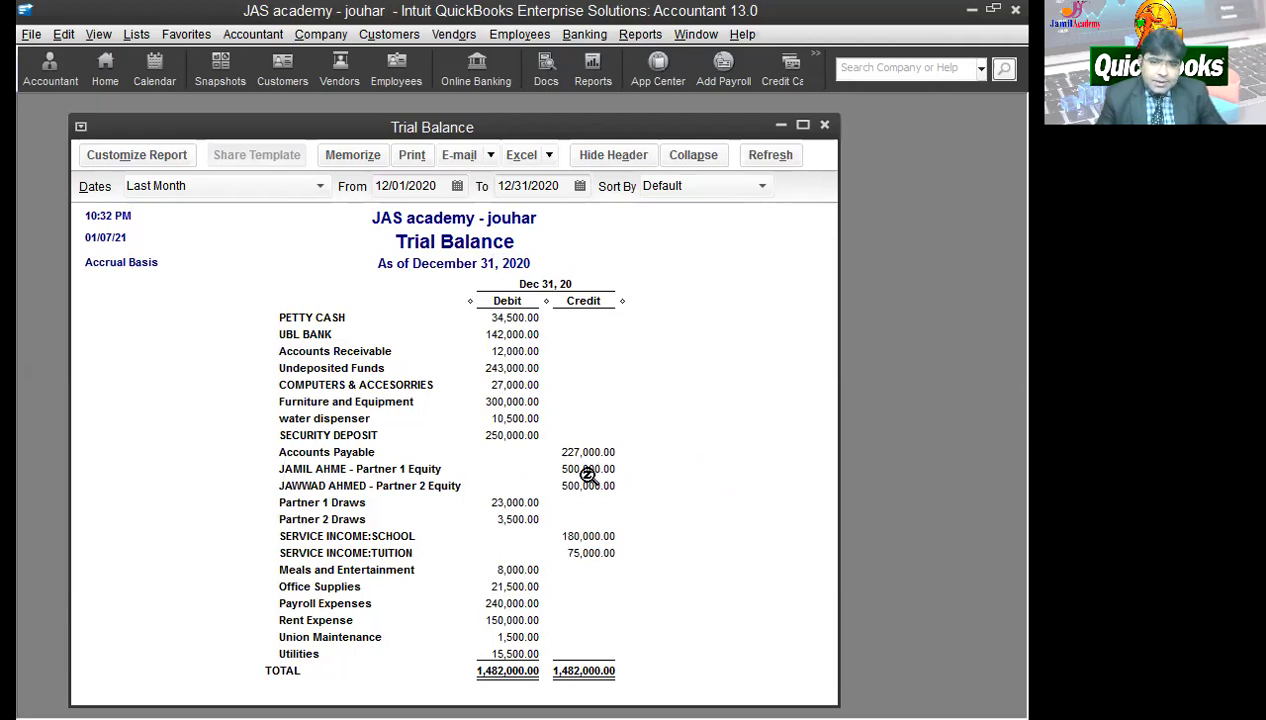
double_click(584, 454)
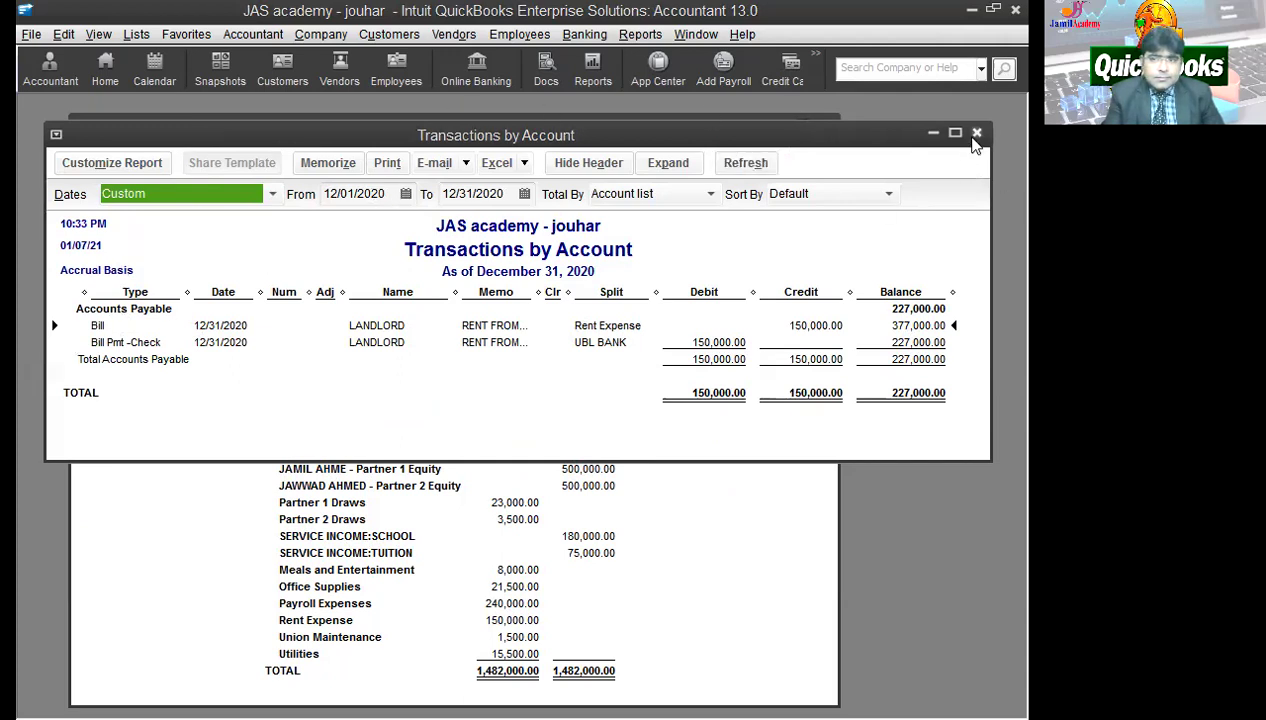
- Close the Accounts Payable transaction details and the Trial Balance, and open the Report Center
click(977, 132)
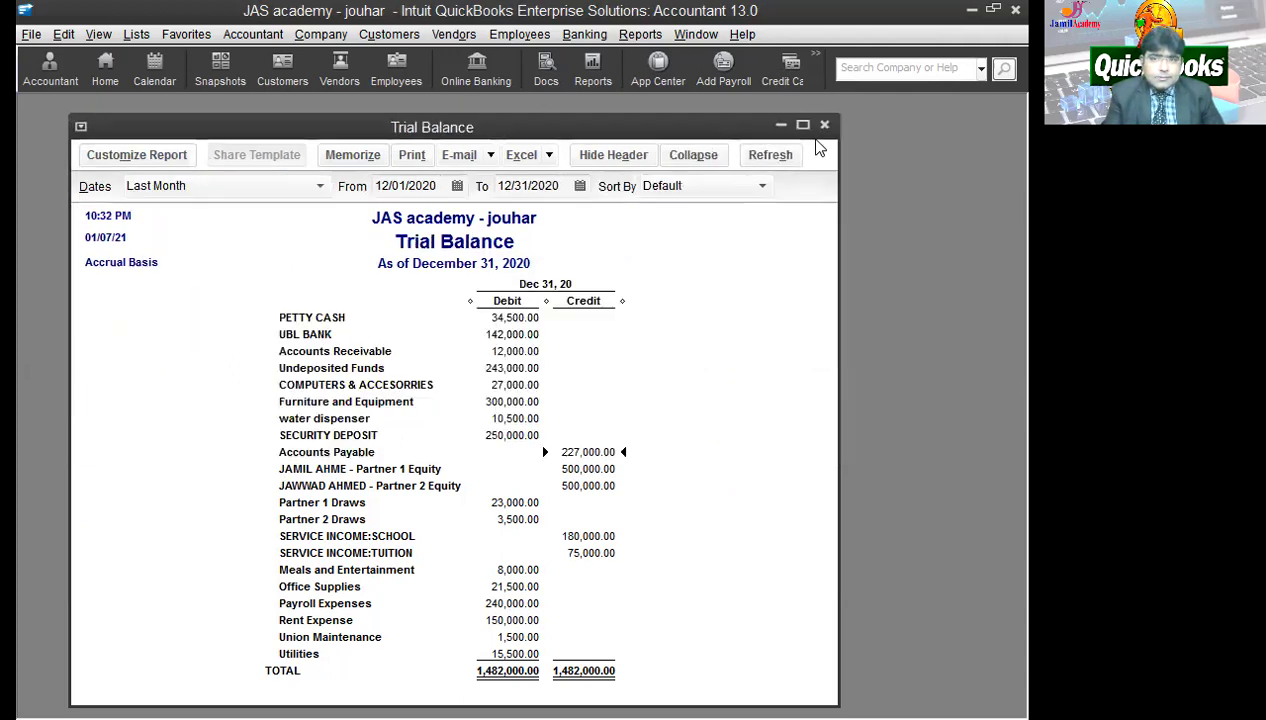
click(457, 186)
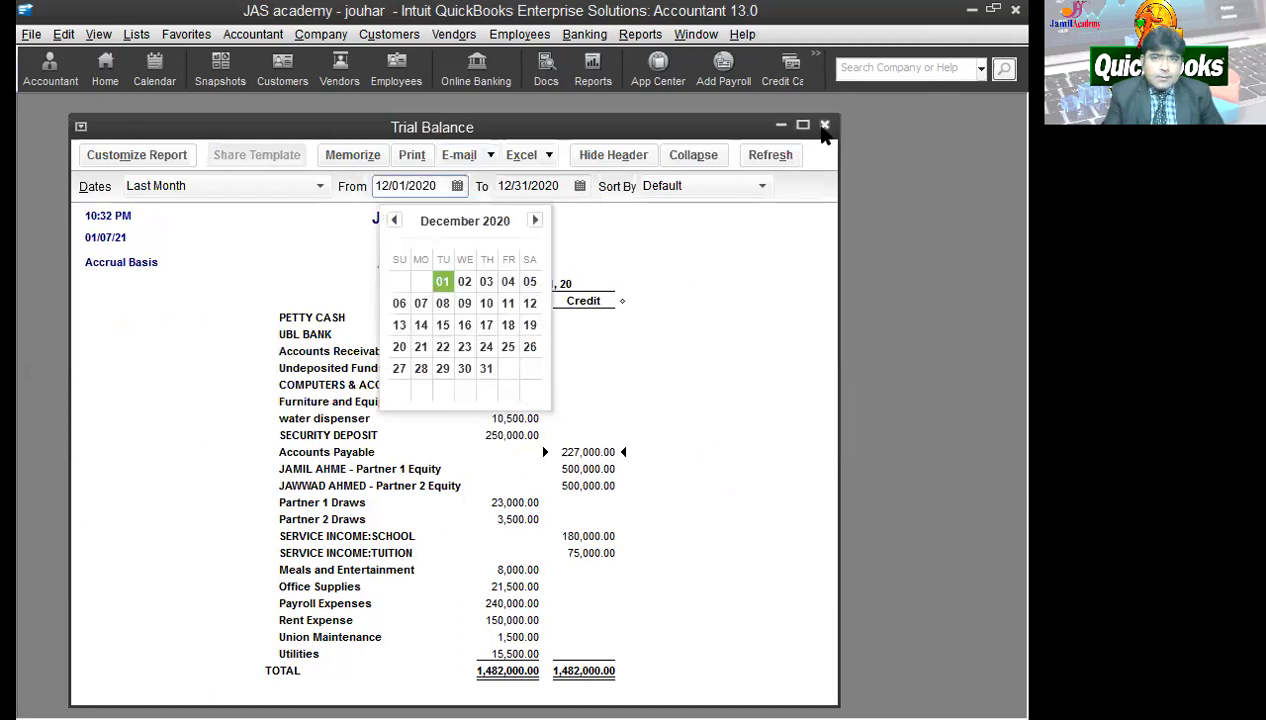
click(824, 127)
click(640, 34)
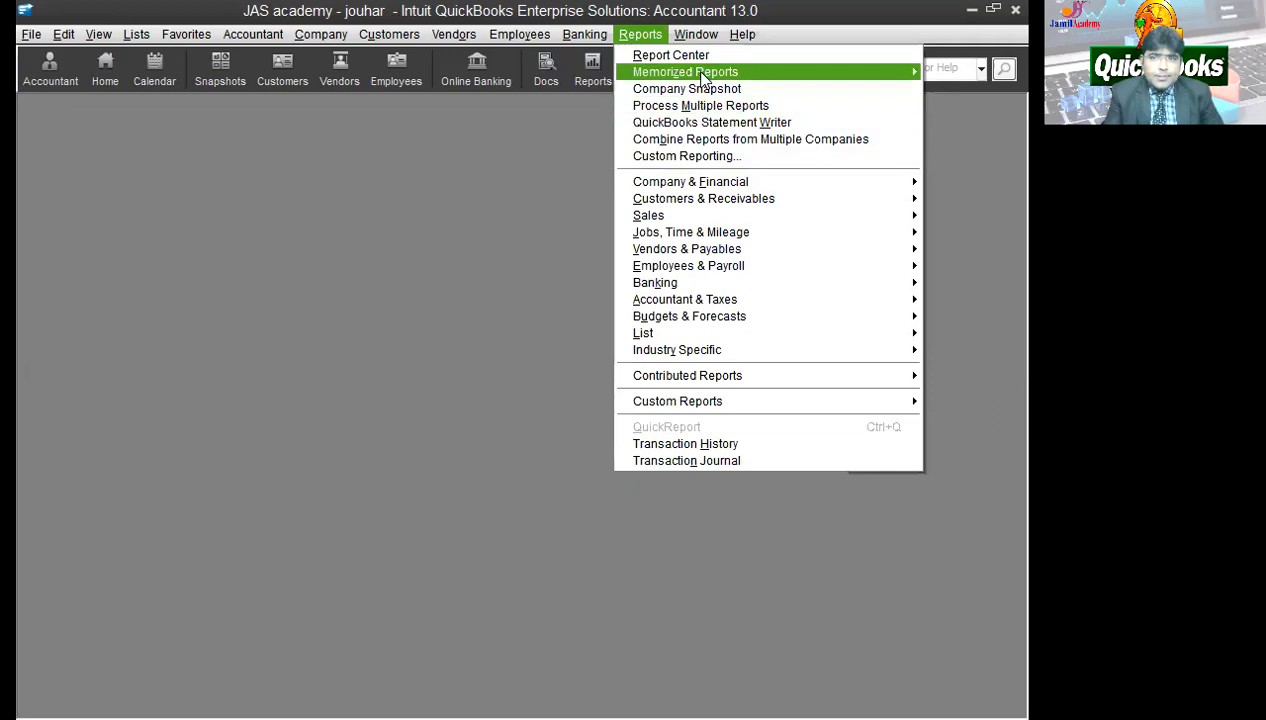
click(670, 55)
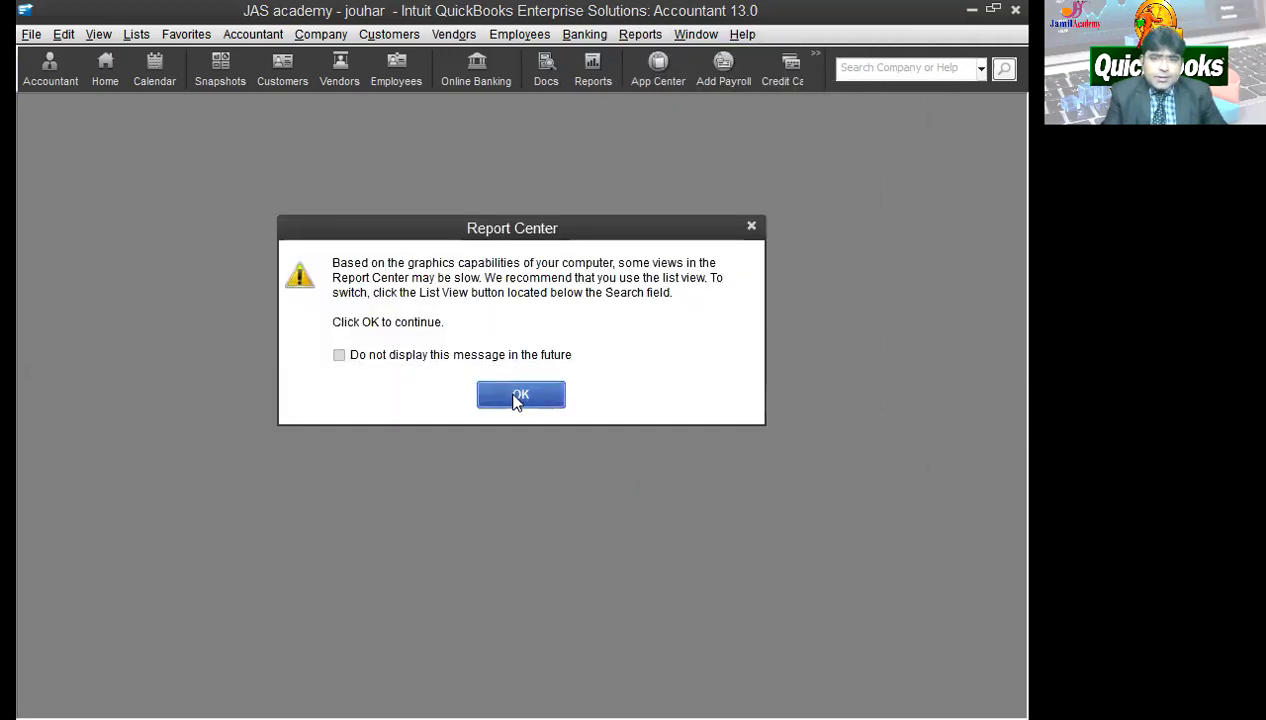
click(516, 395)
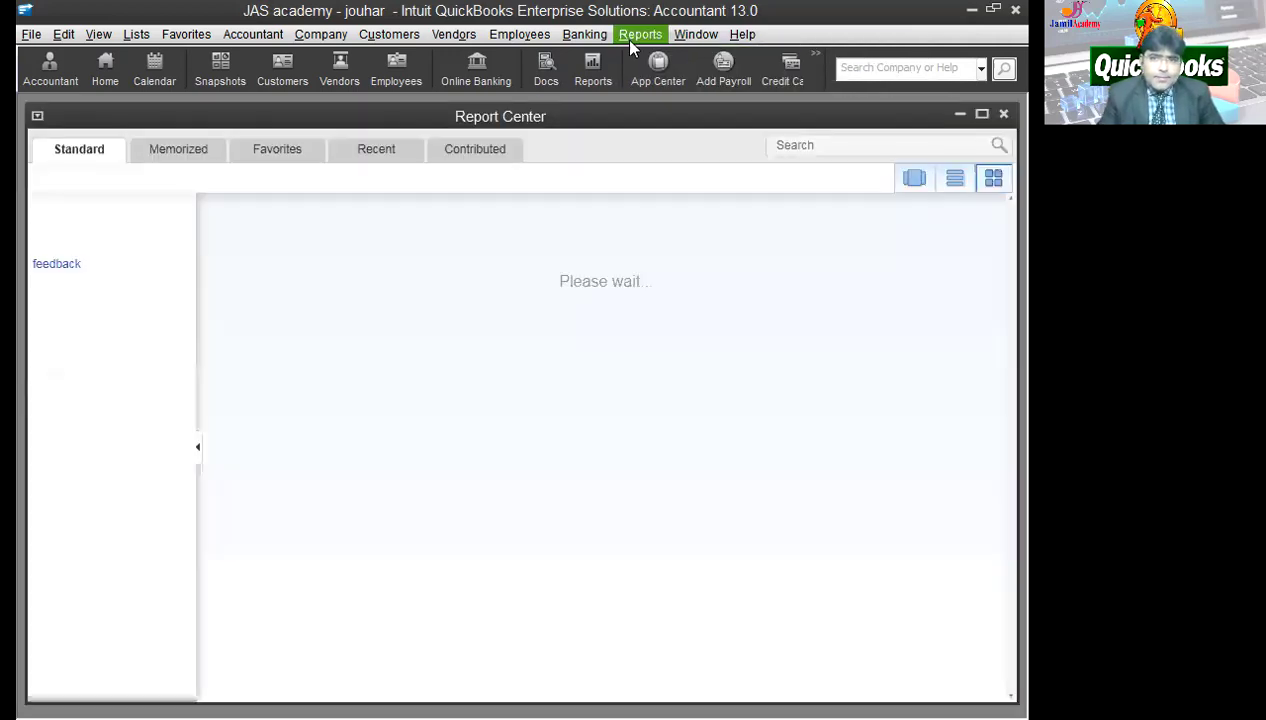
- Open the General Ledger report, look through its account balances to the end, and close it
click(622, 40)
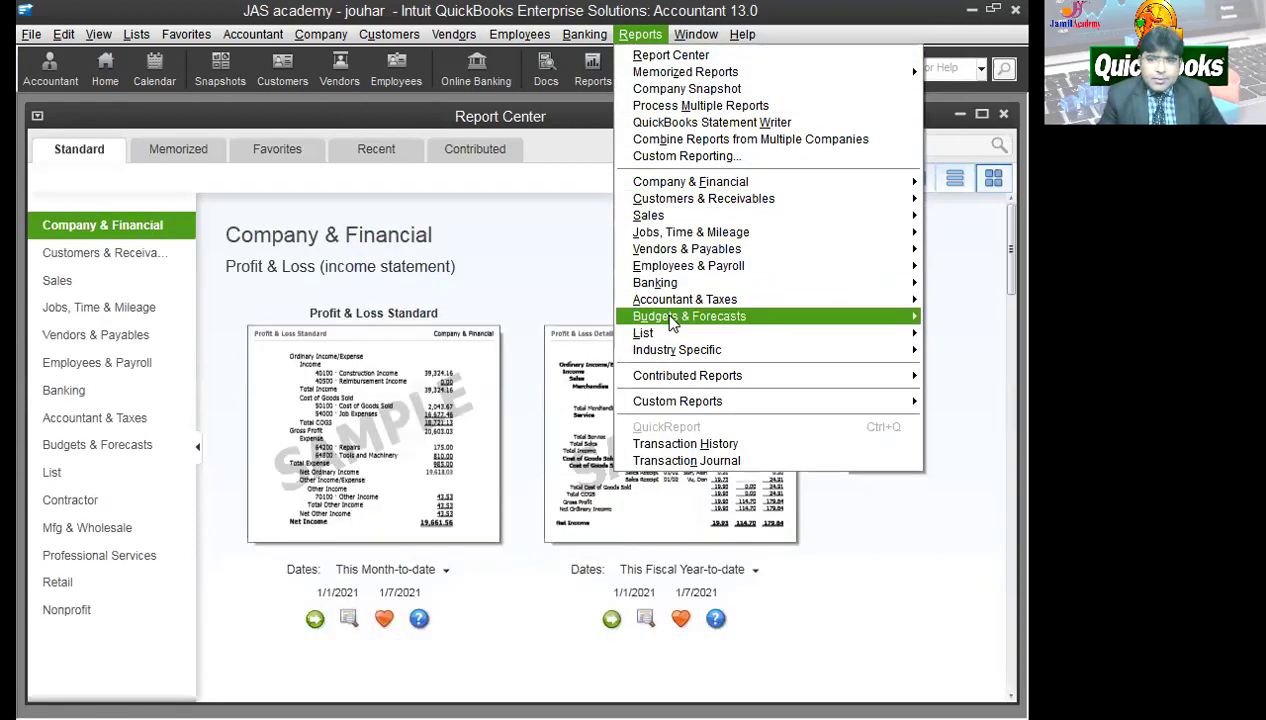
mouse_move(685, 299)
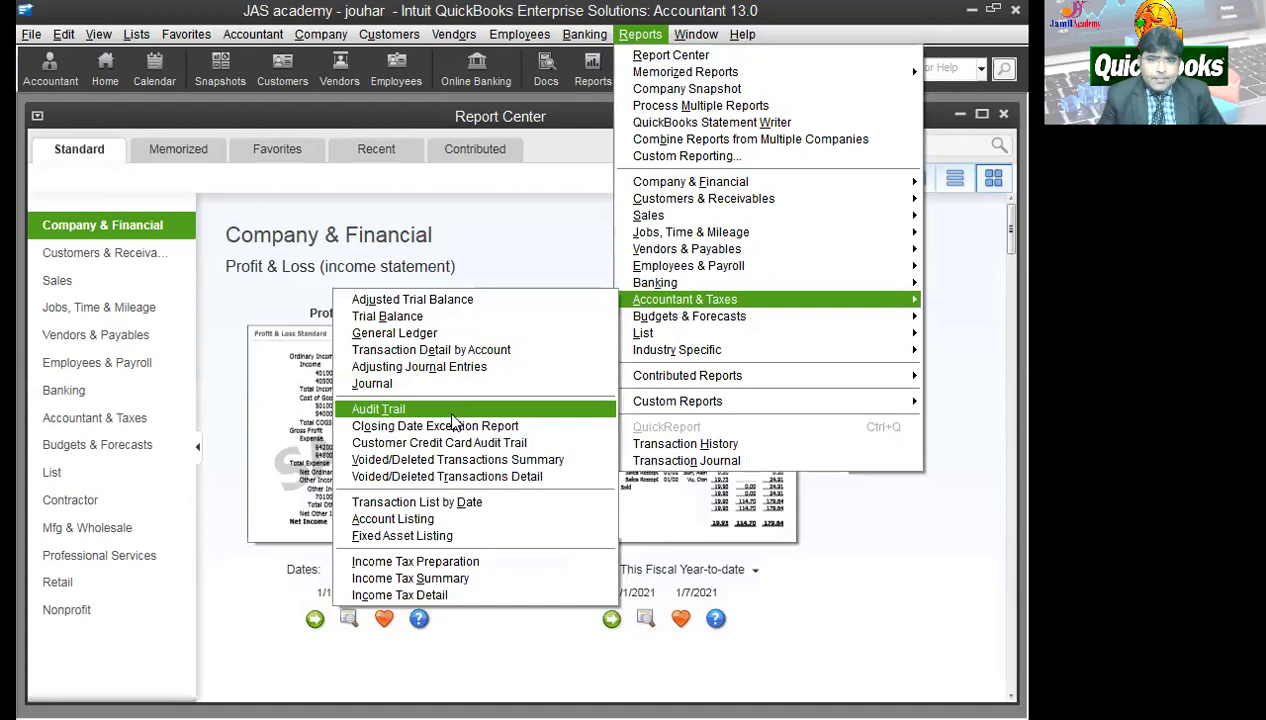
click(400, 333)
scroll(786, 401, down, 10)
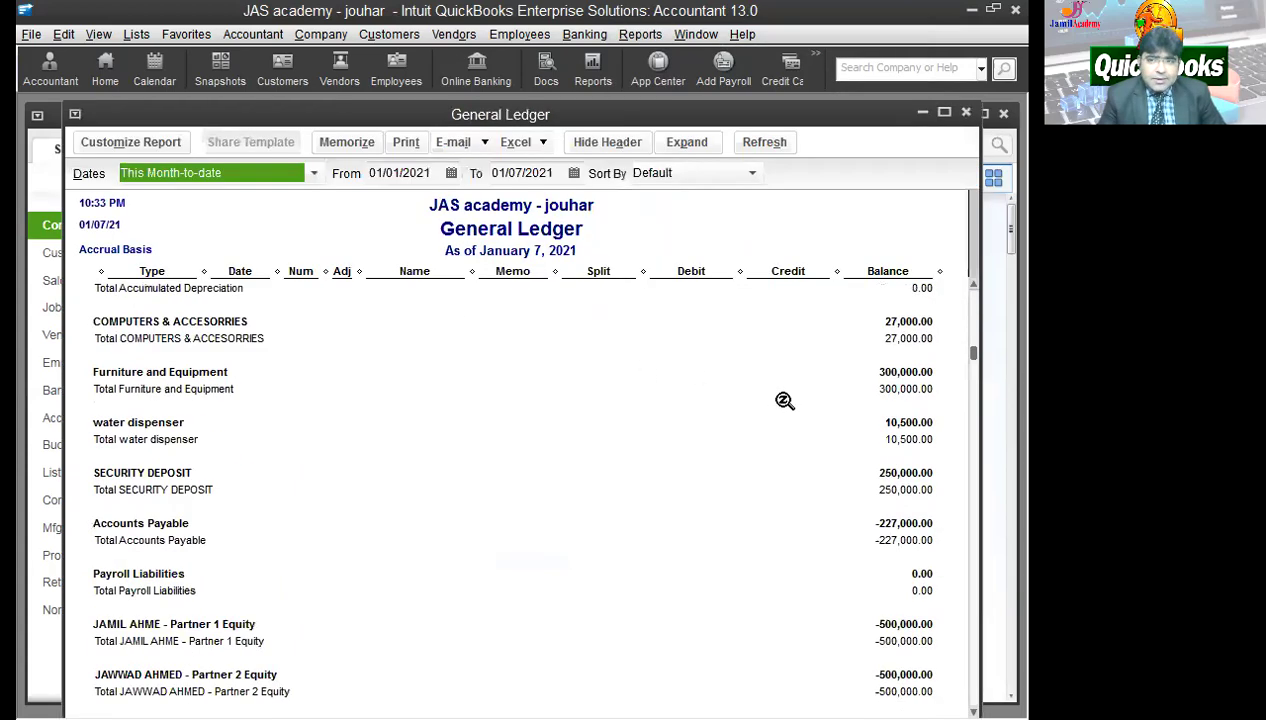
scroll(796, 418, down, 10)
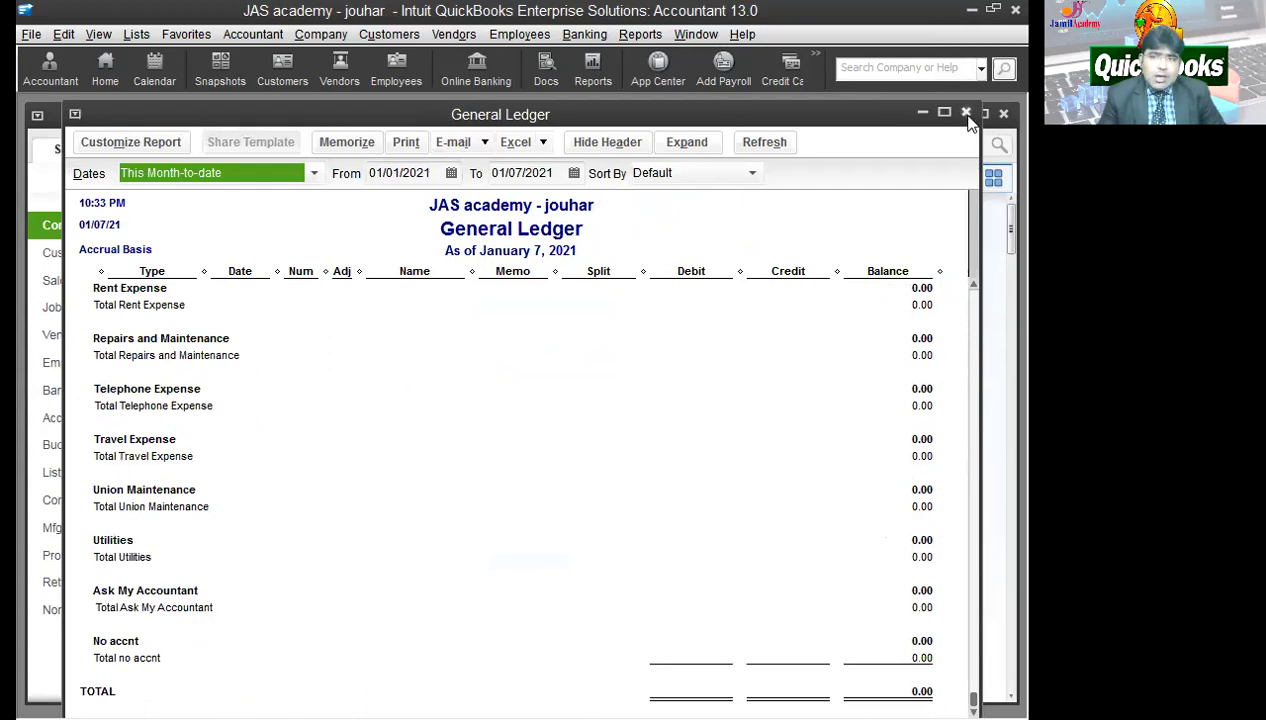
click(966, 113)
click(640, 34)
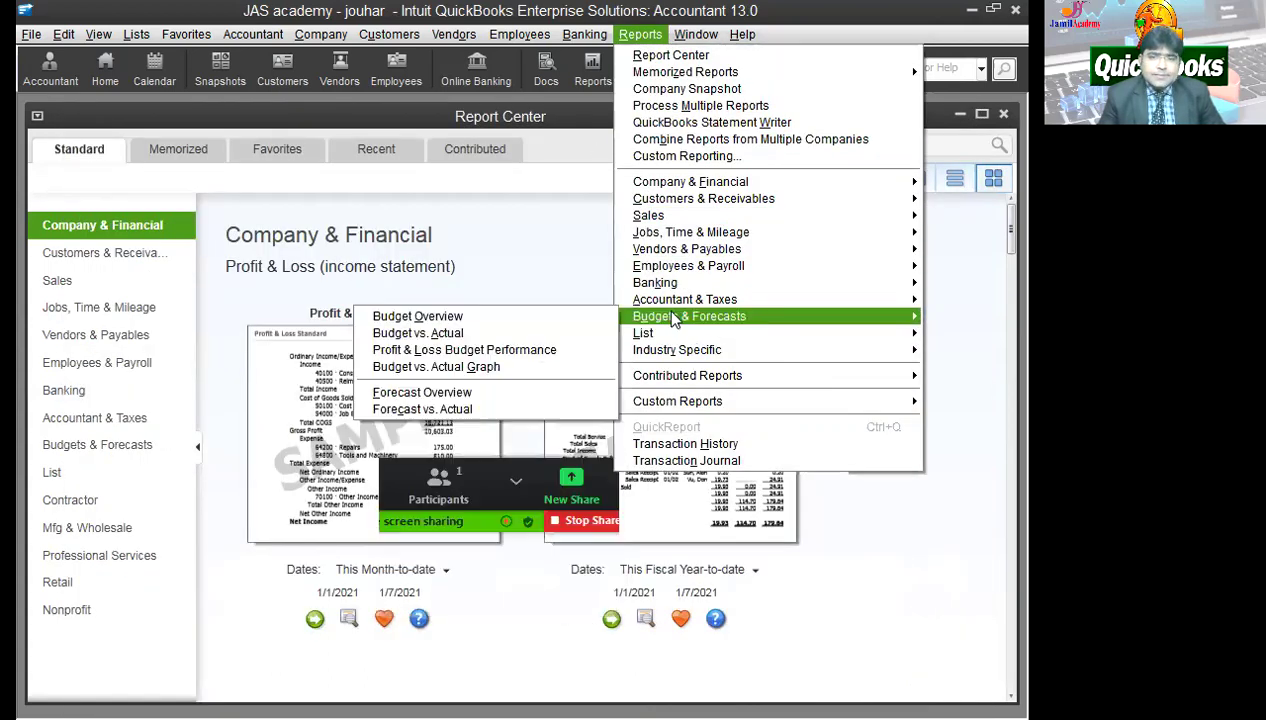
click(440, 332)
click(463, 262)
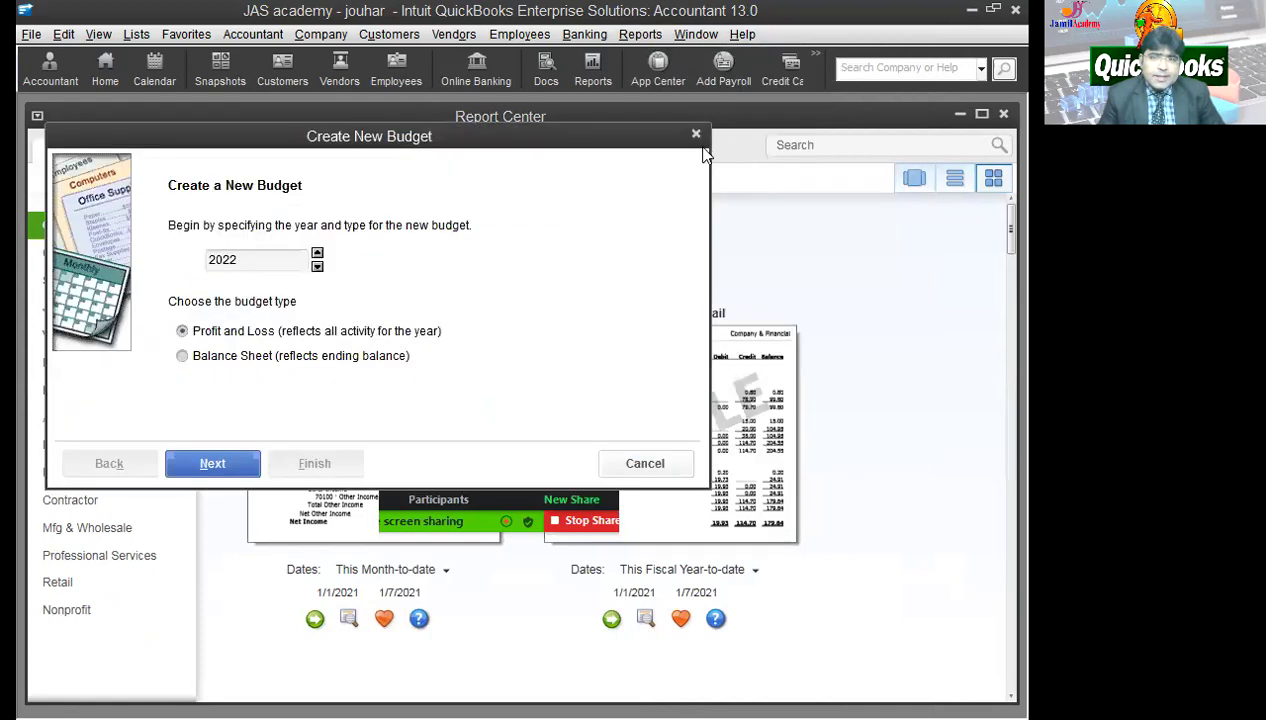
click(696, 135)
- Open the standard Balance Sheet, review its assets, liabilities and equity, and close the report
click(640, 34)
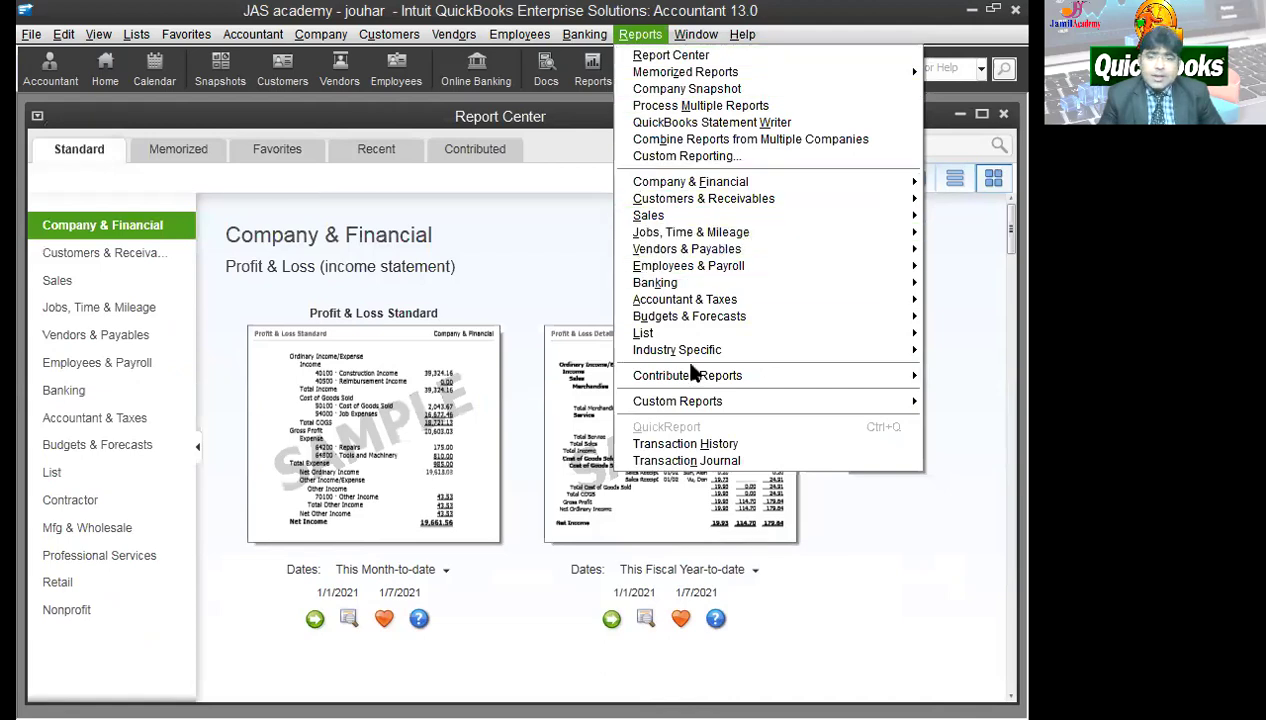
mouse_move(697, 358)
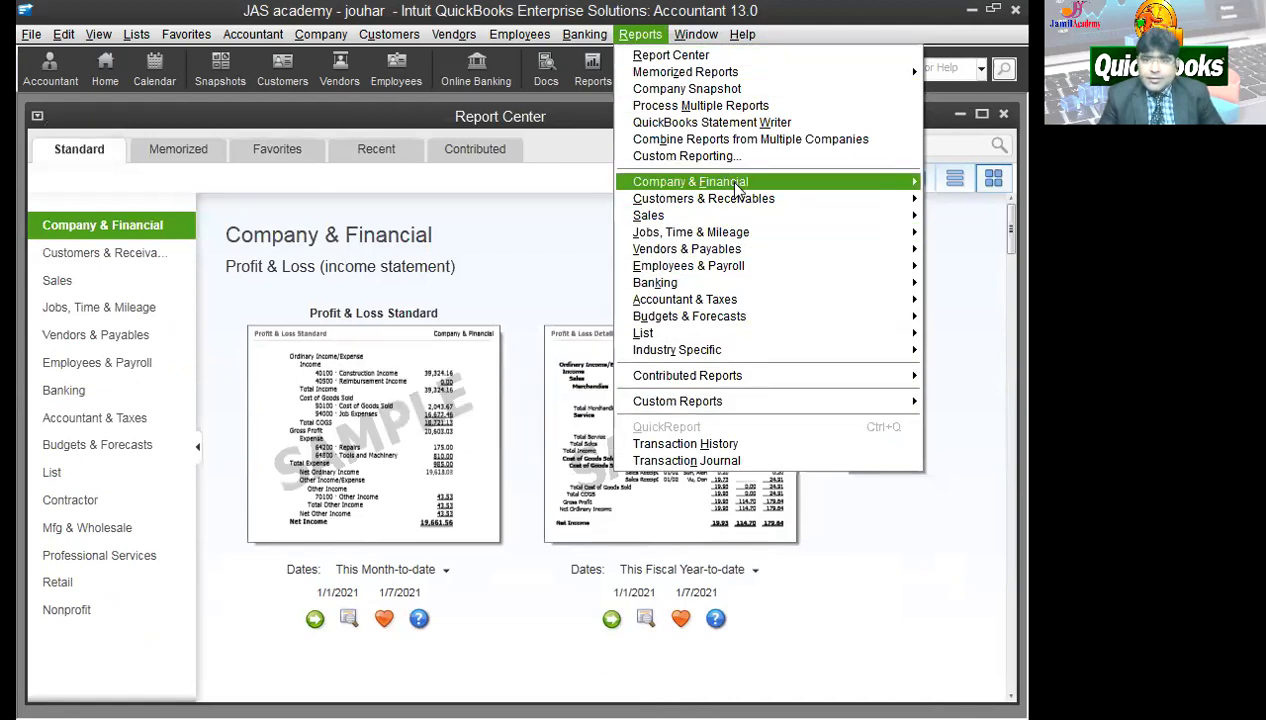
mouse_move(736, 186)
click(440, 393)
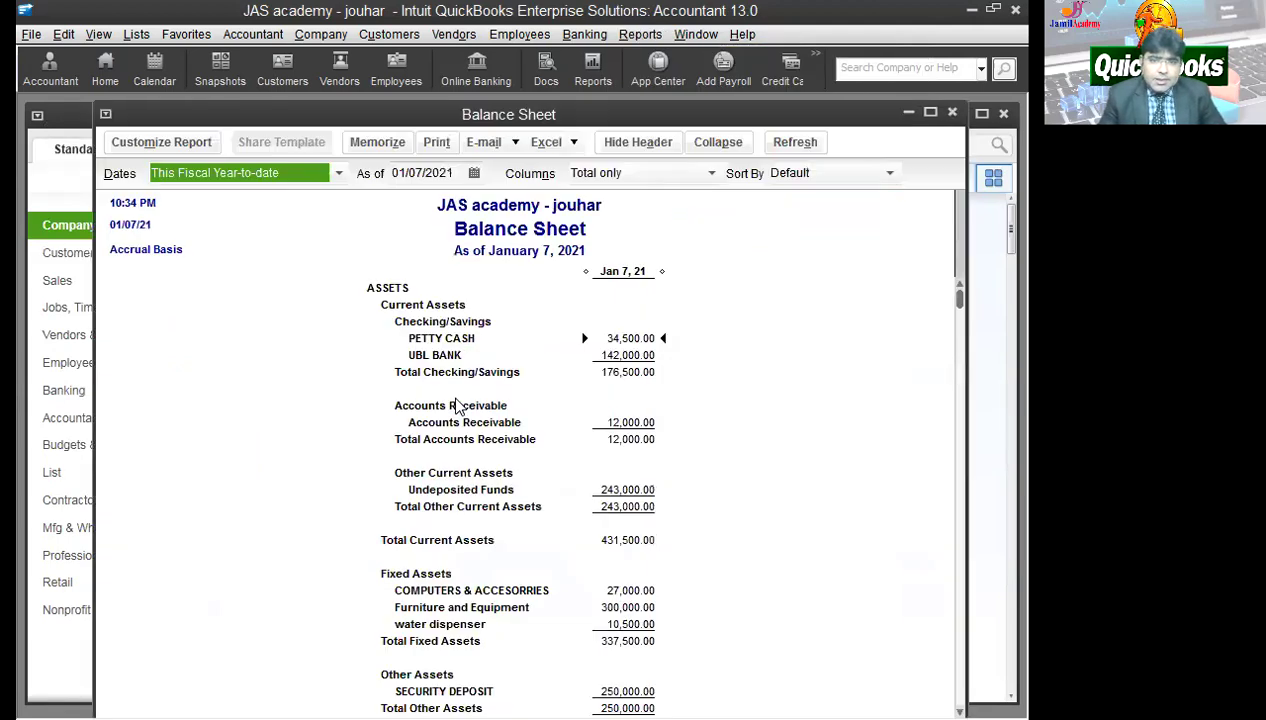
scroll(576, 386, down, 8)
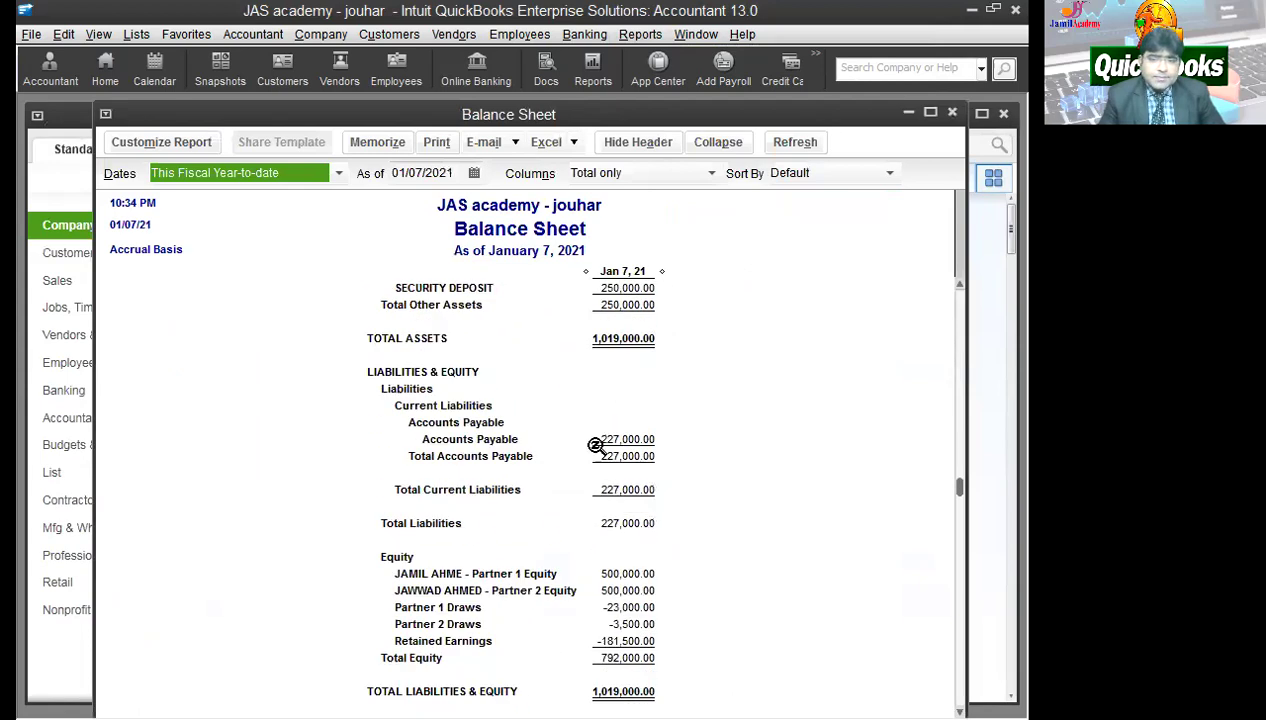
scroll(596, 443, up, 8)
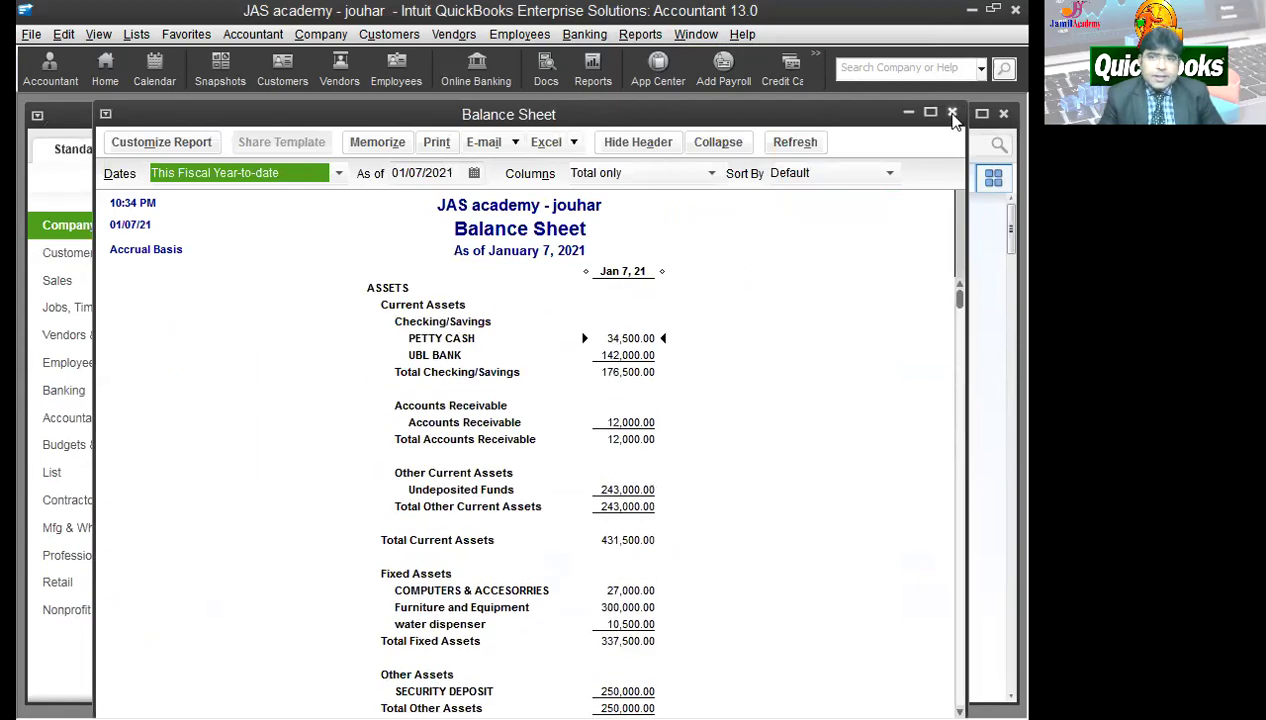
click(952, 113)
- Reopen the Trial Balance and examine the transactions behind the UBL BANK balance
click(640, 34)
mouse_move(645, 75)
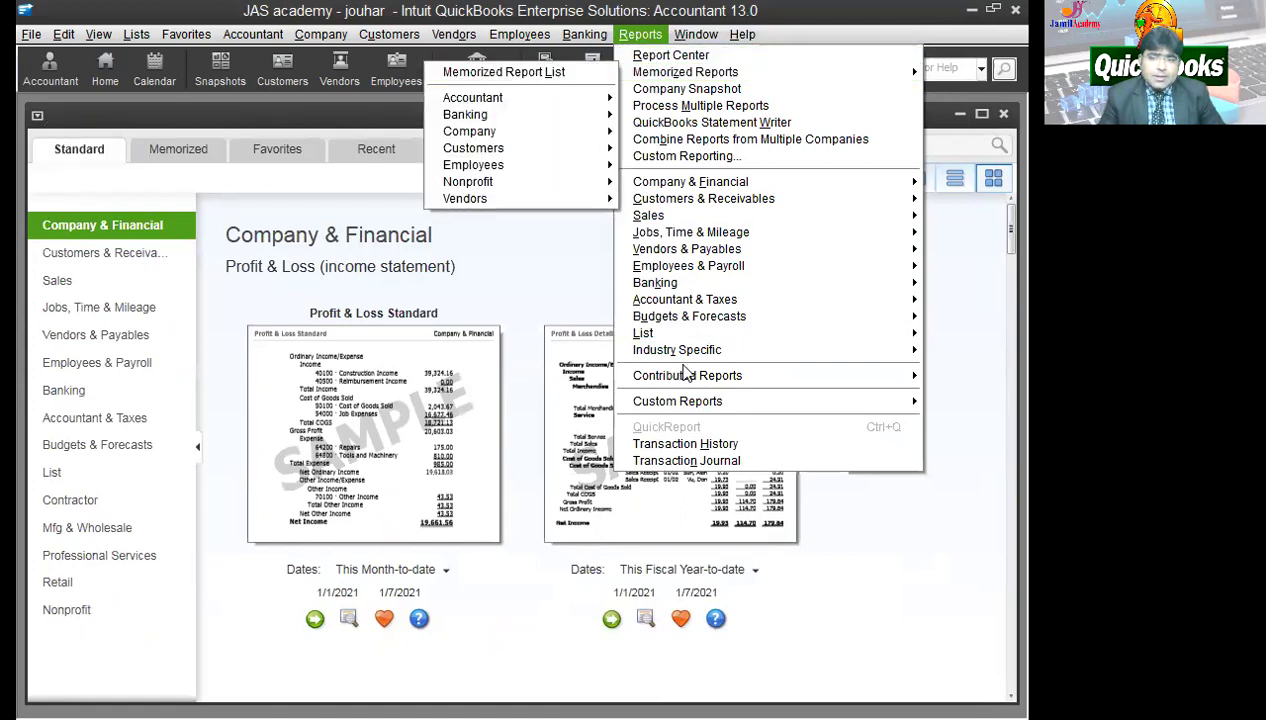
mouse_move(690, 299)
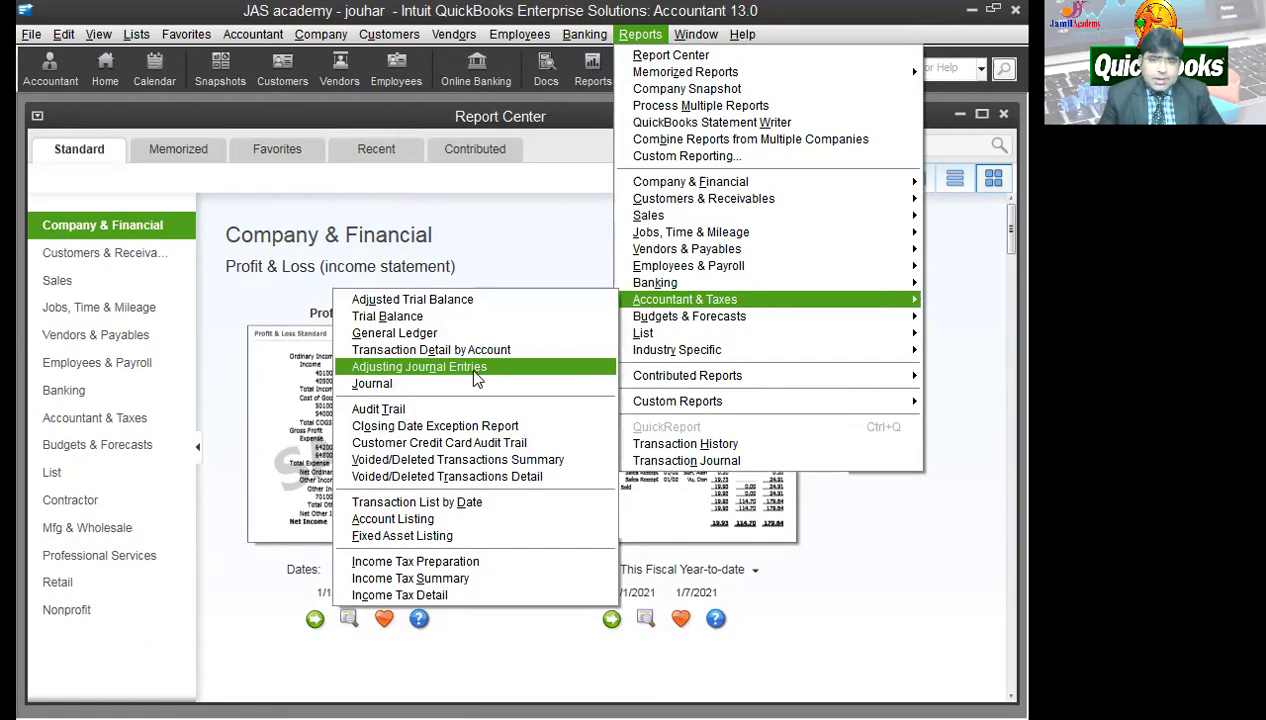
click(430, 318)
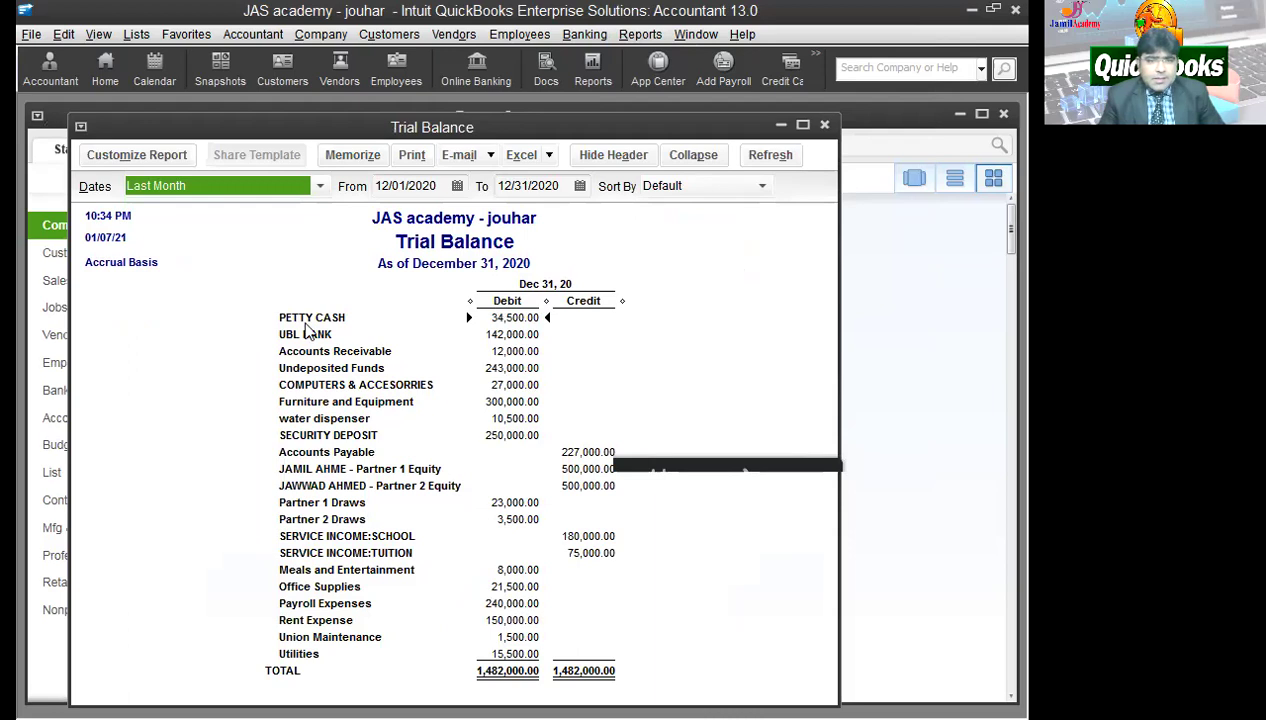
double_click(503, 336)
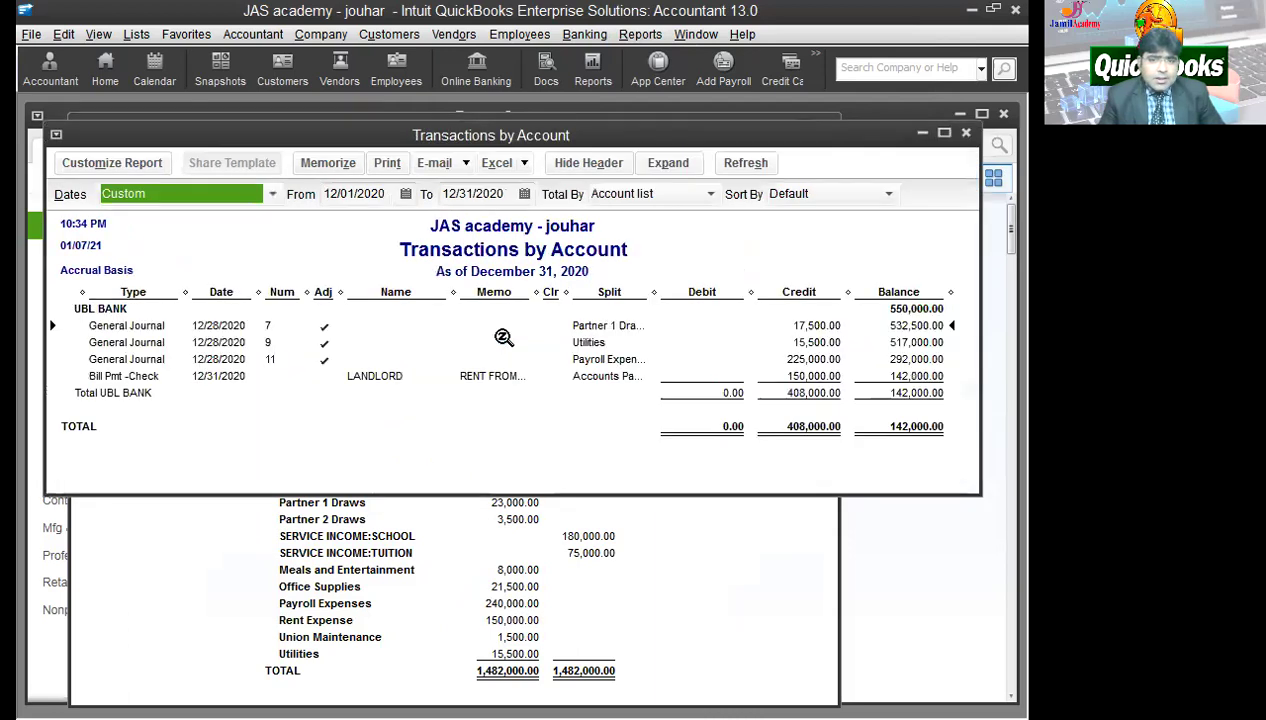
click(966, 134)
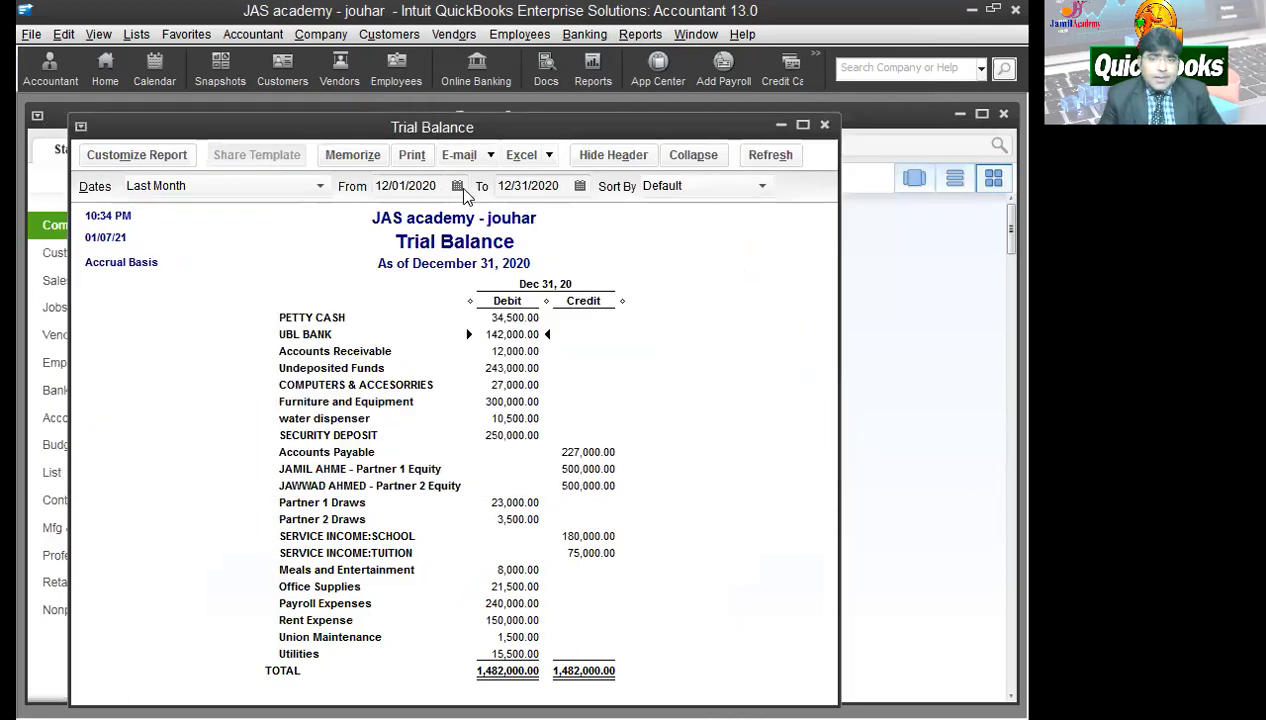
- Set the Trial Balance start date to 10/01/2020 and update the report
click(457, 187)
click(393, 220)
click(393, 220)
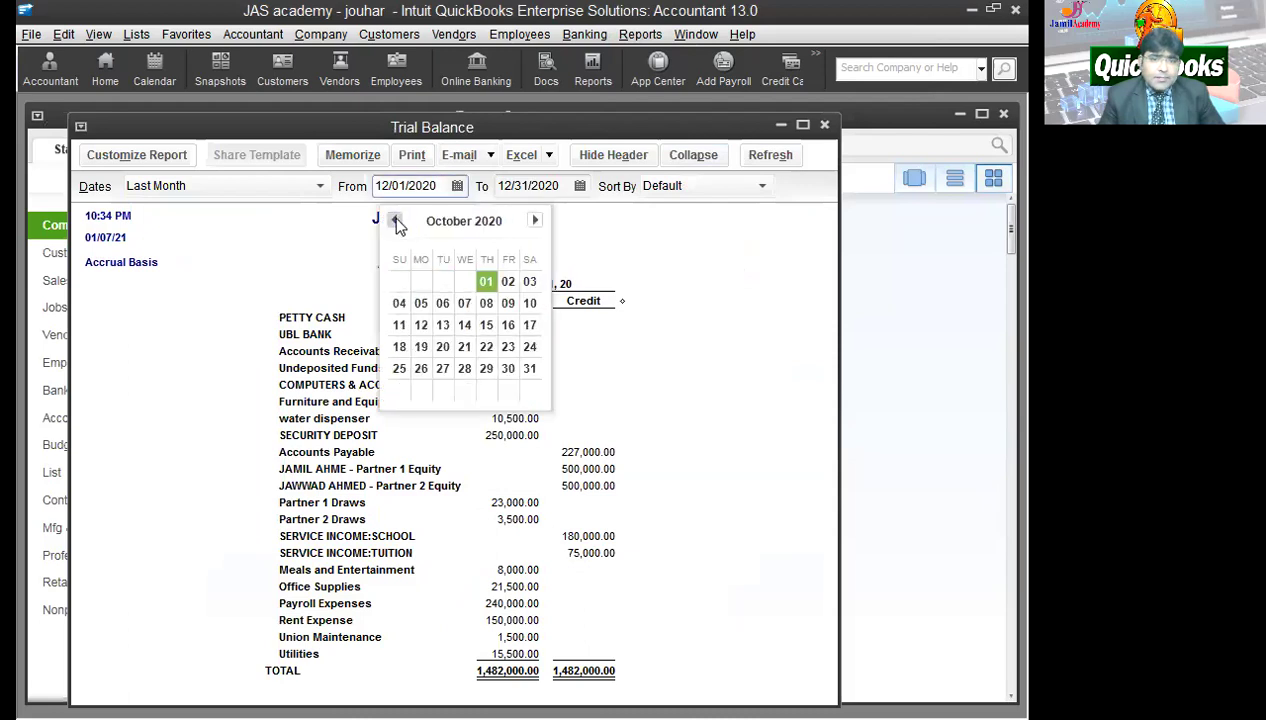
click(486, 282)
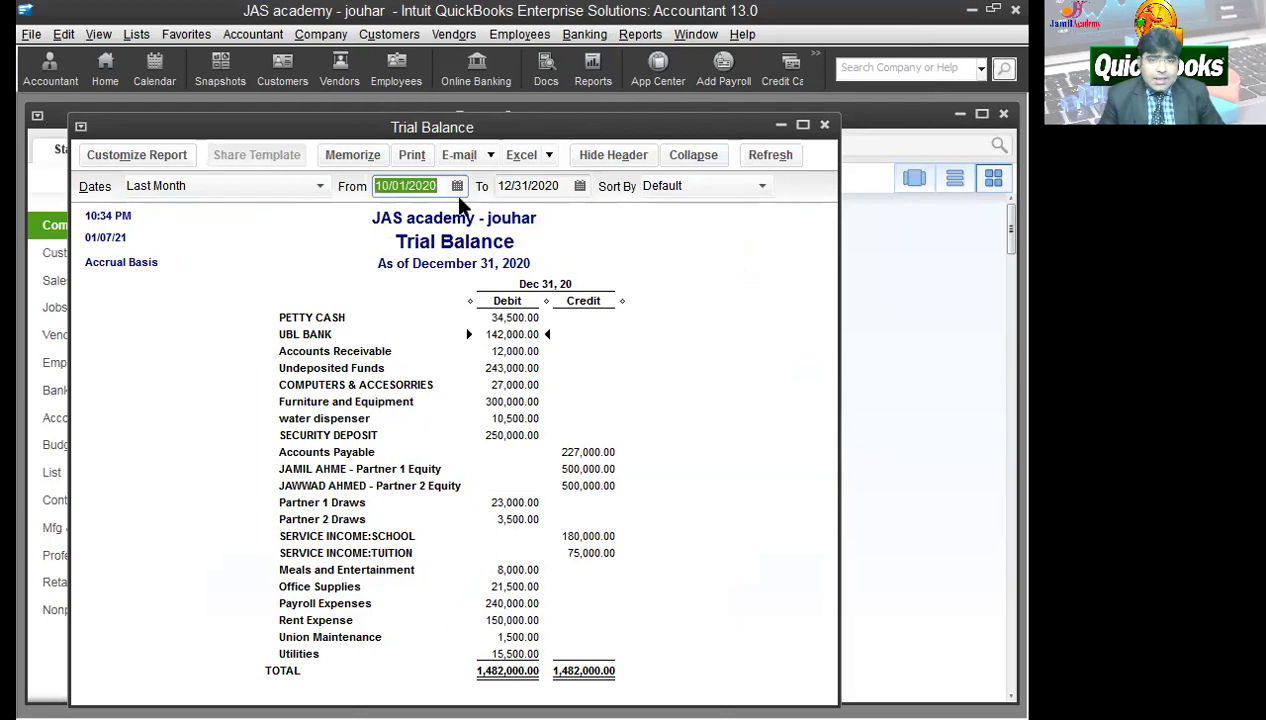
click(418, 370)
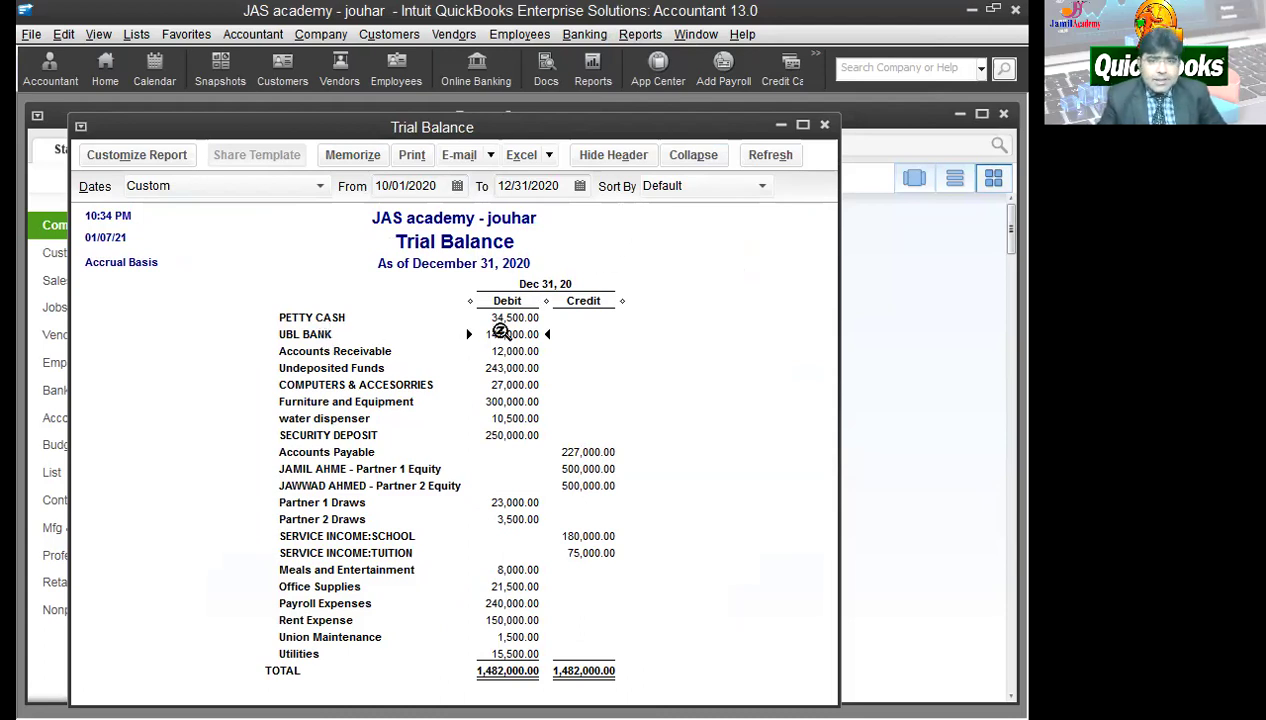
- Examine the transactions behind the PETTY CASH, water dispenser and Union Maintenance balances in the Trial Balance
double_click(511, 318)
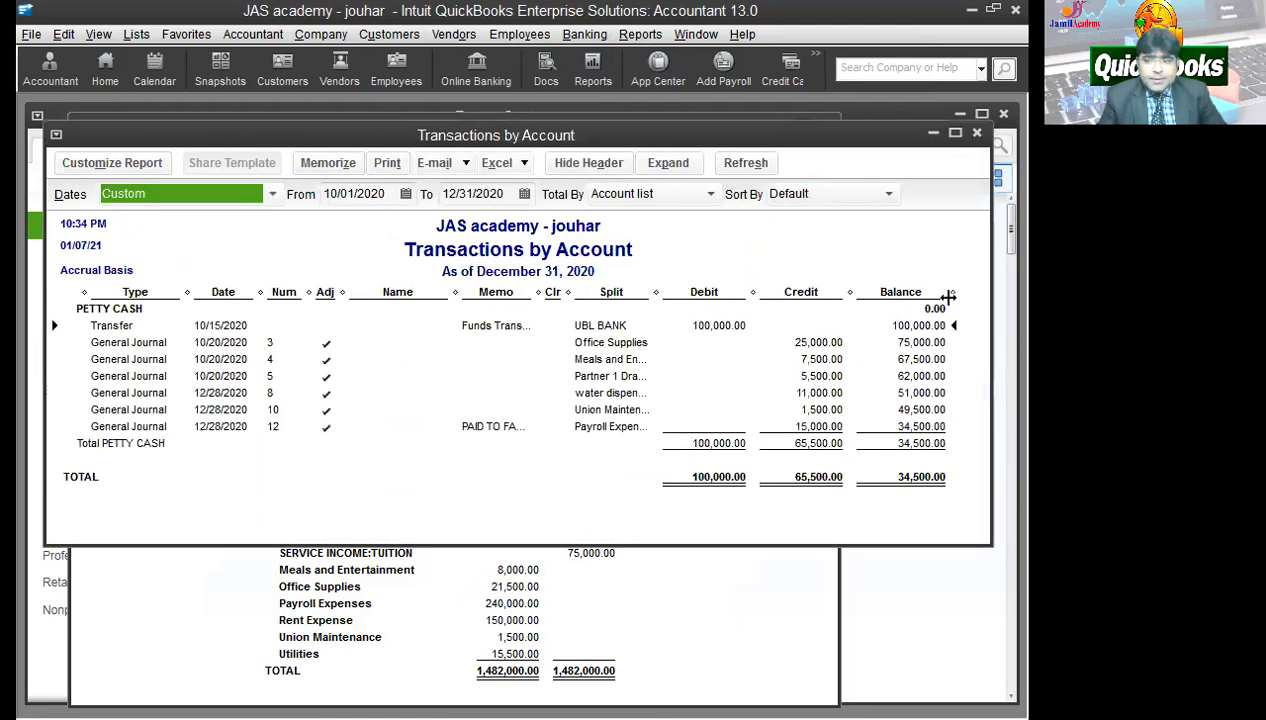
click(954, 135)
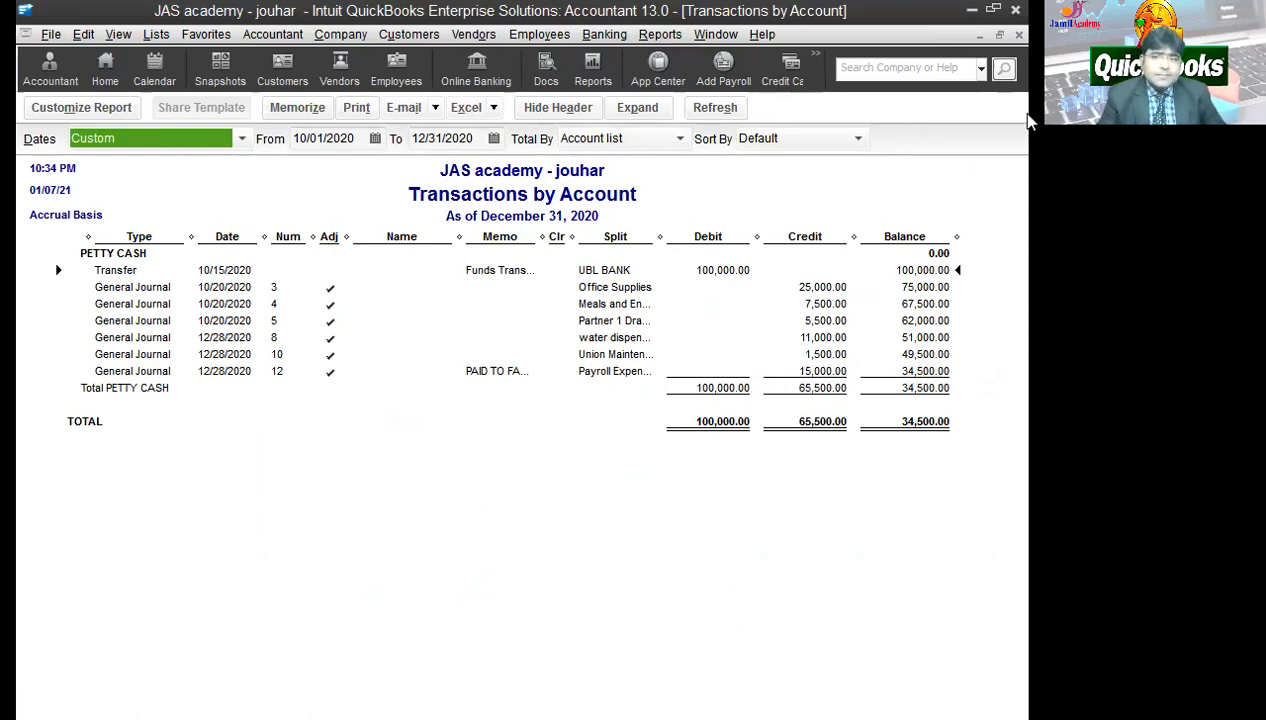
click(1018, 35)
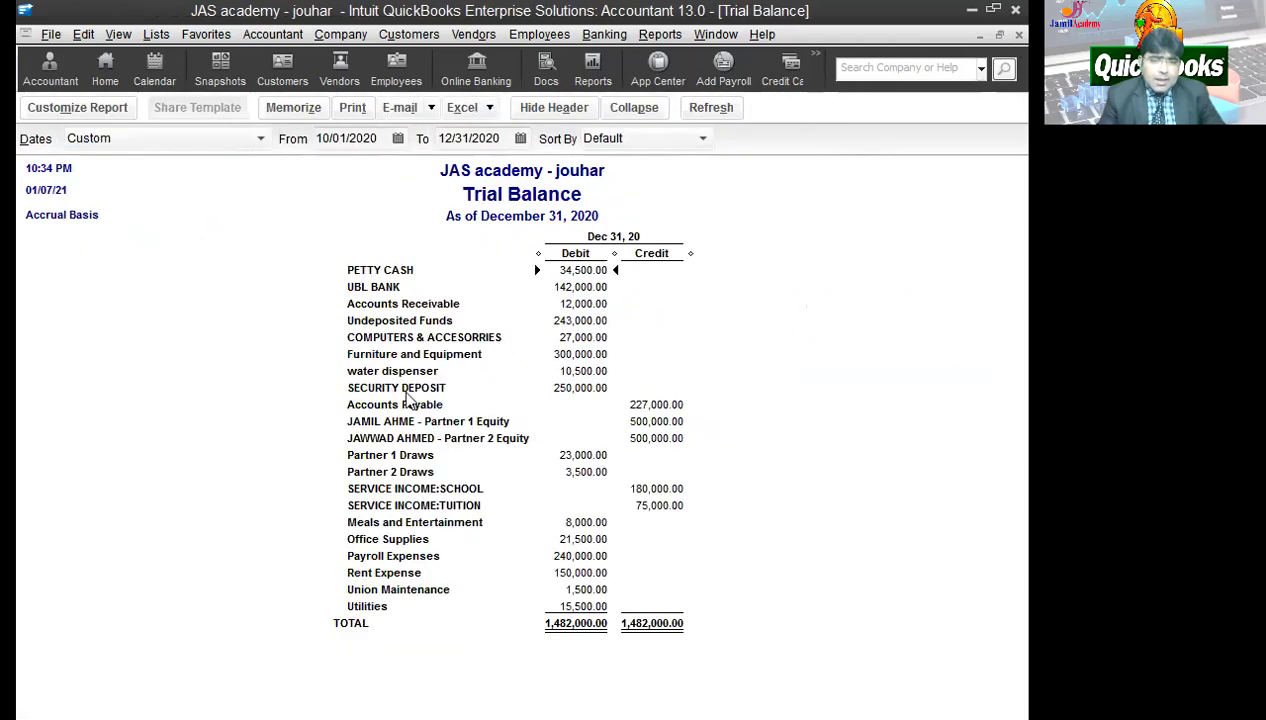
double_click(590, 371)
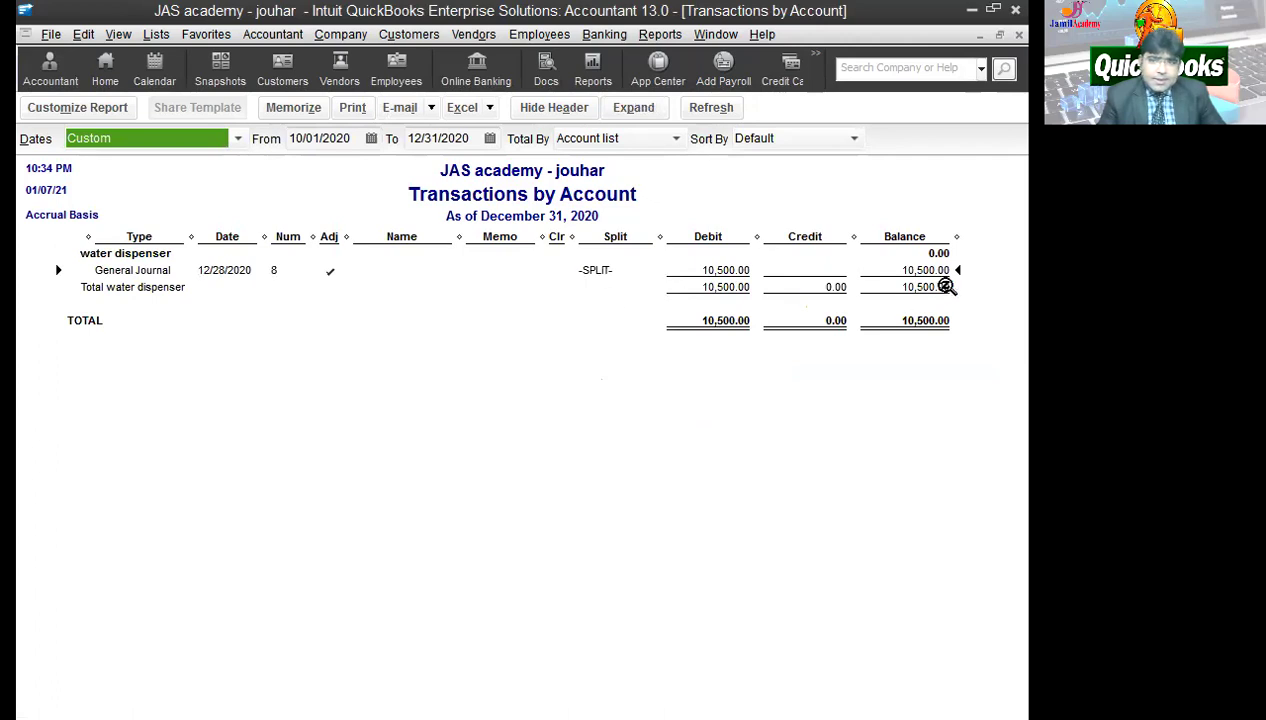
click(1019, 36)
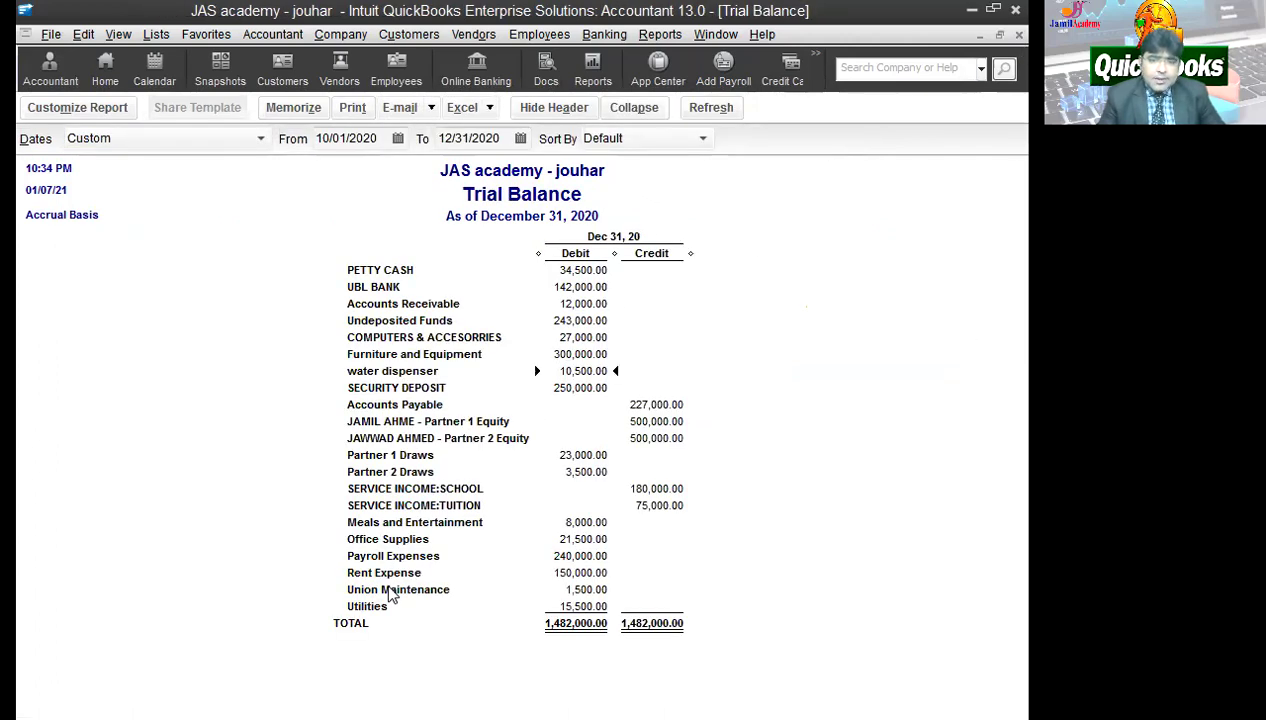
double_click(586, 590)
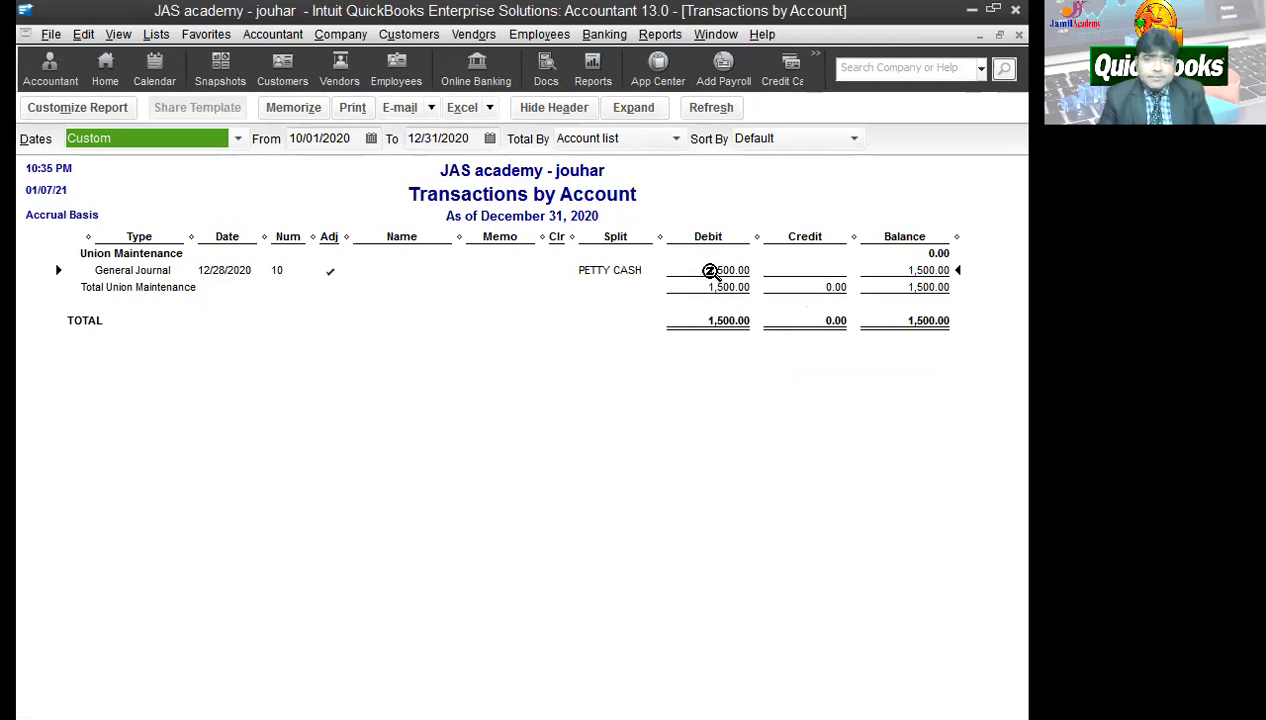
click(1019, 35)
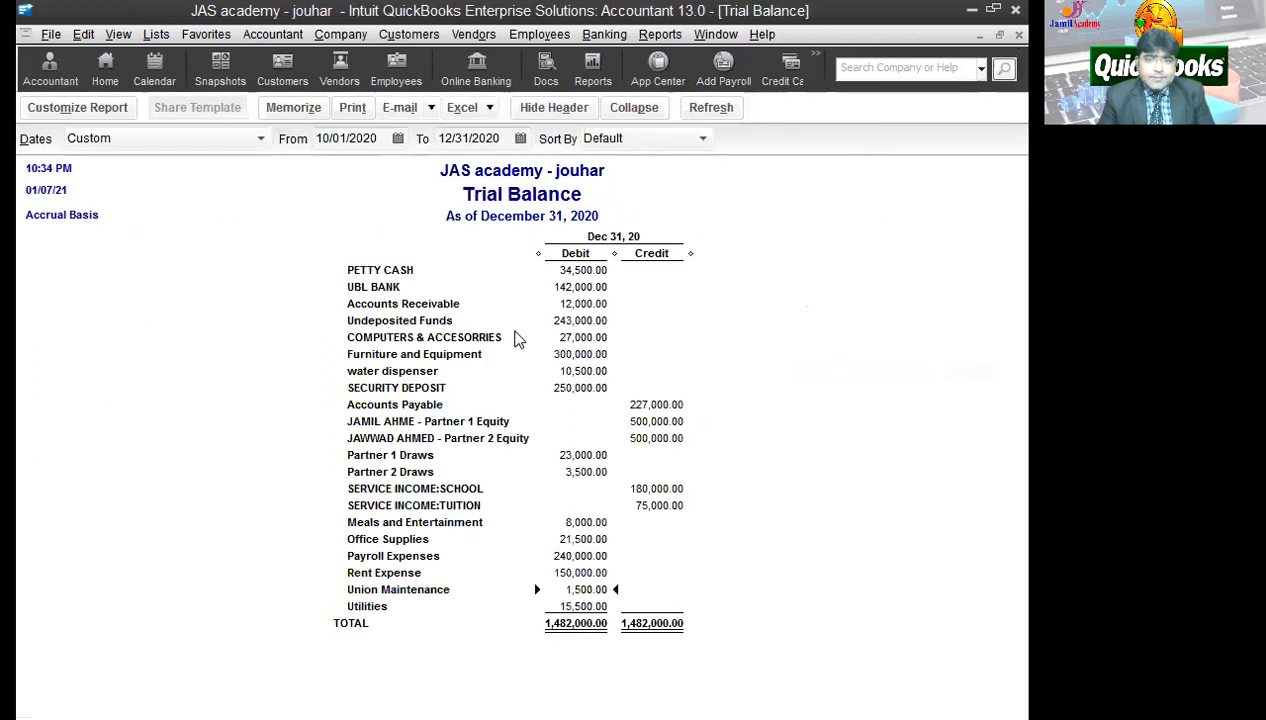
- Close the Trial Balance, agreeing to memorize the modified report and suppressing that question in the future
click(1019, 35)
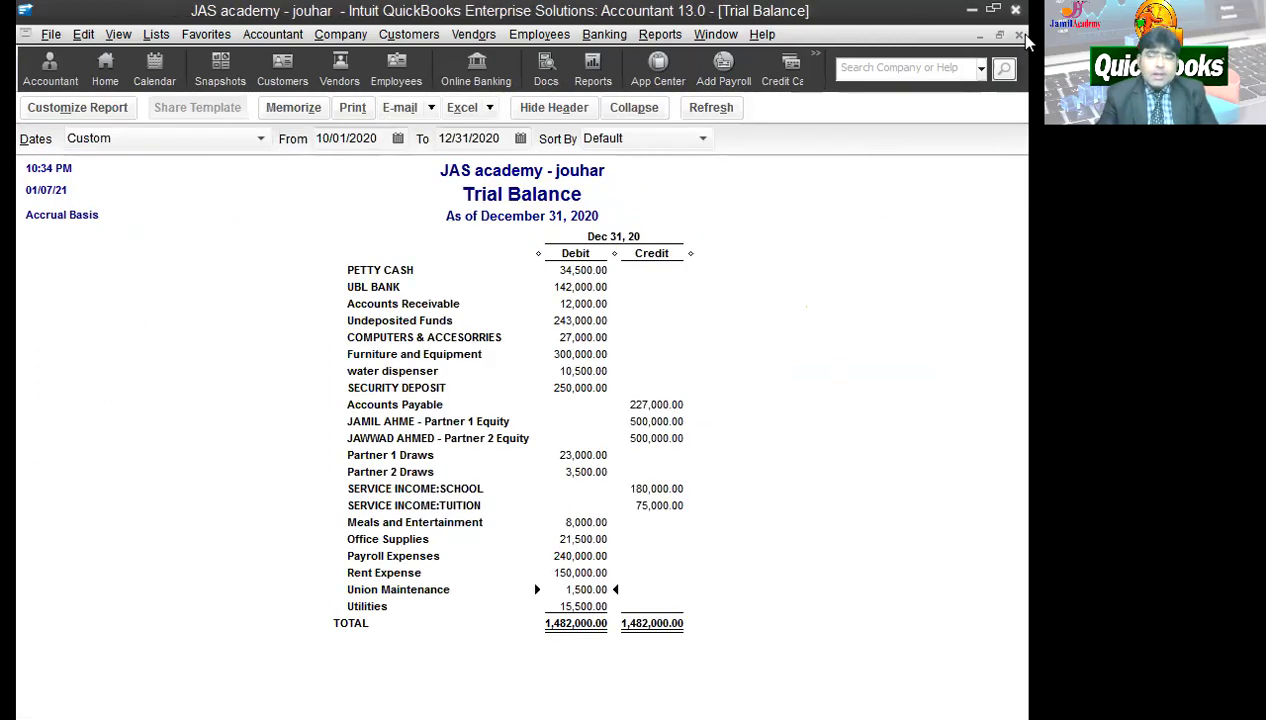
click(487, 346)
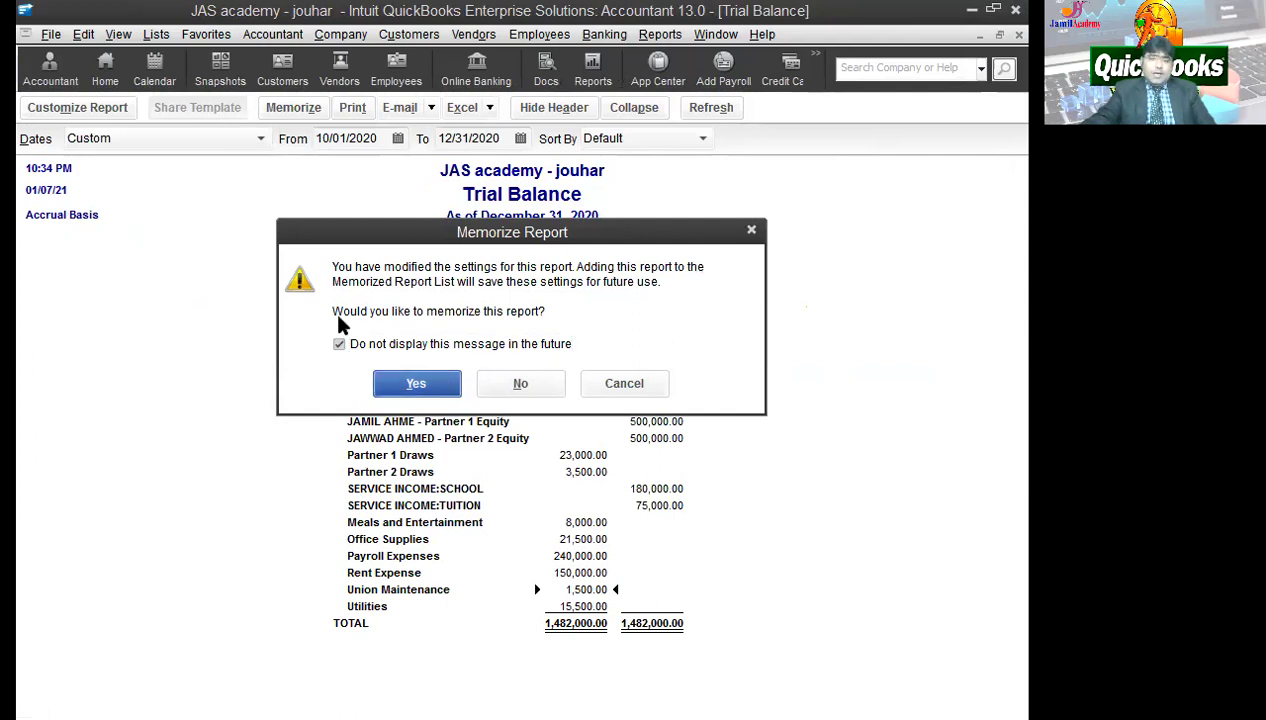
click(416, 383)
click(372, 356)
- Open the Income by Customer Summary and Sales by Customer Summary reports for viewing
click(660, 34)
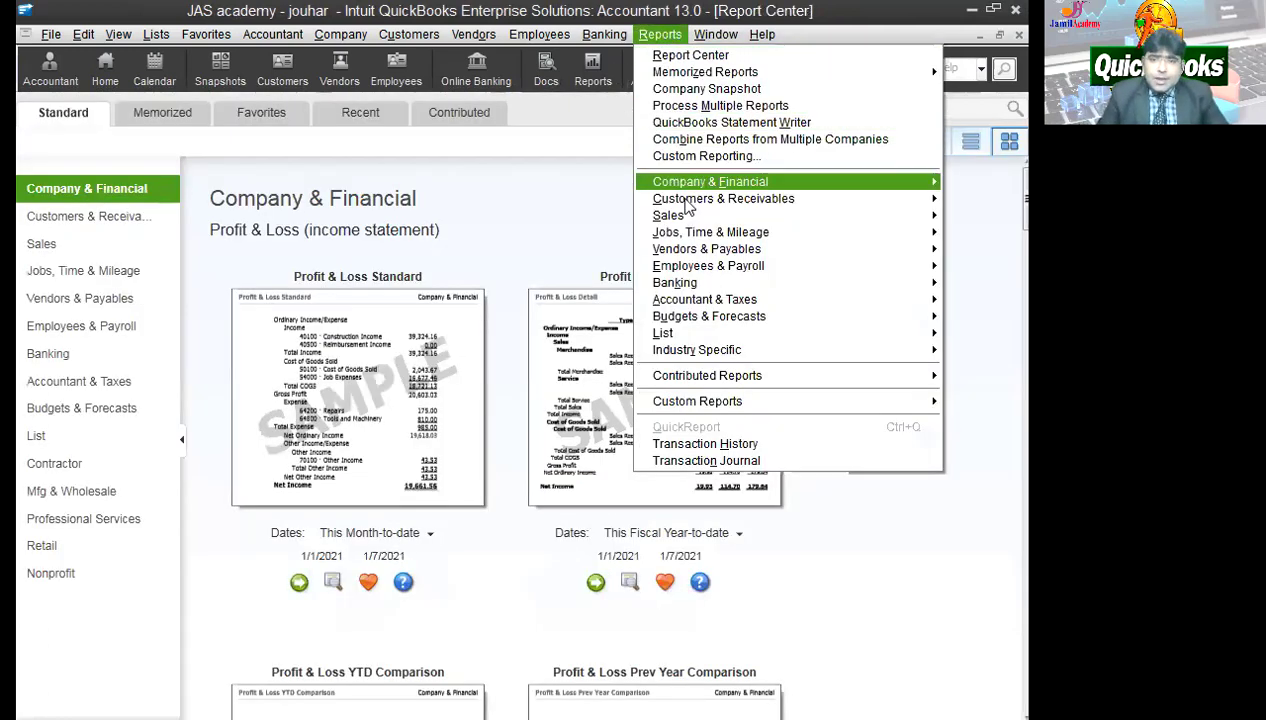
mouse_move(703, 182)
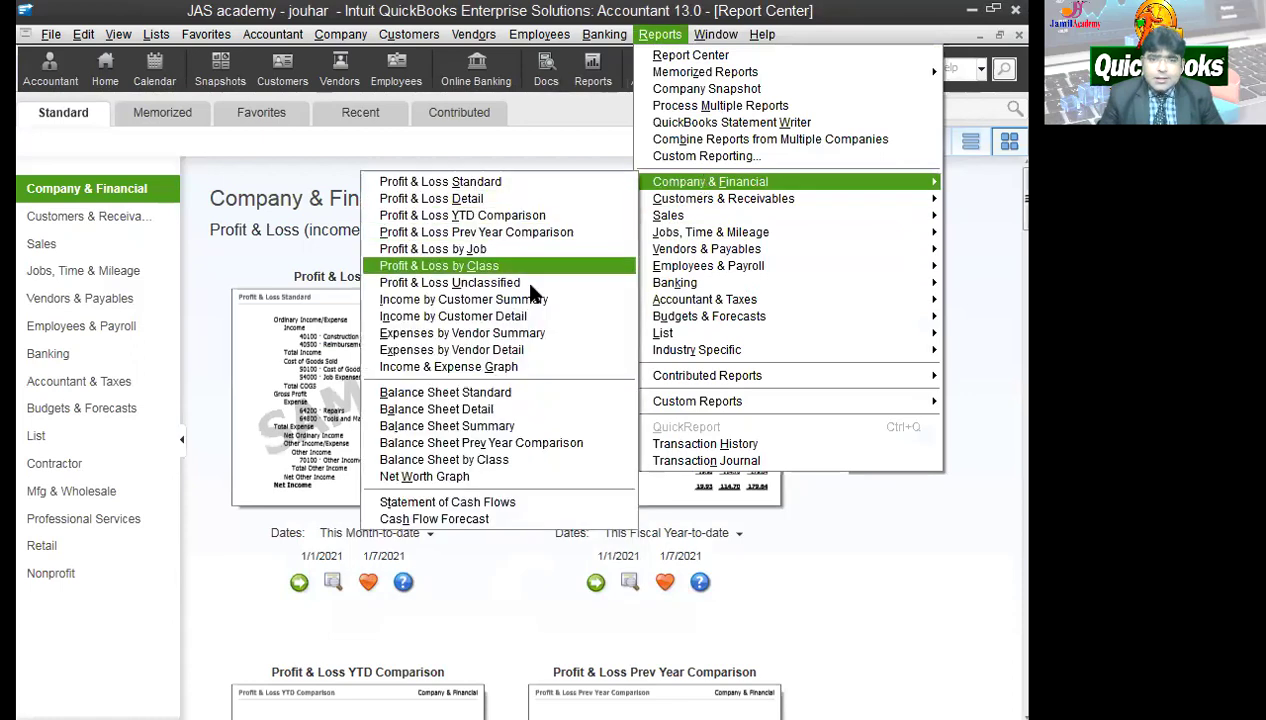
click(476, 299)
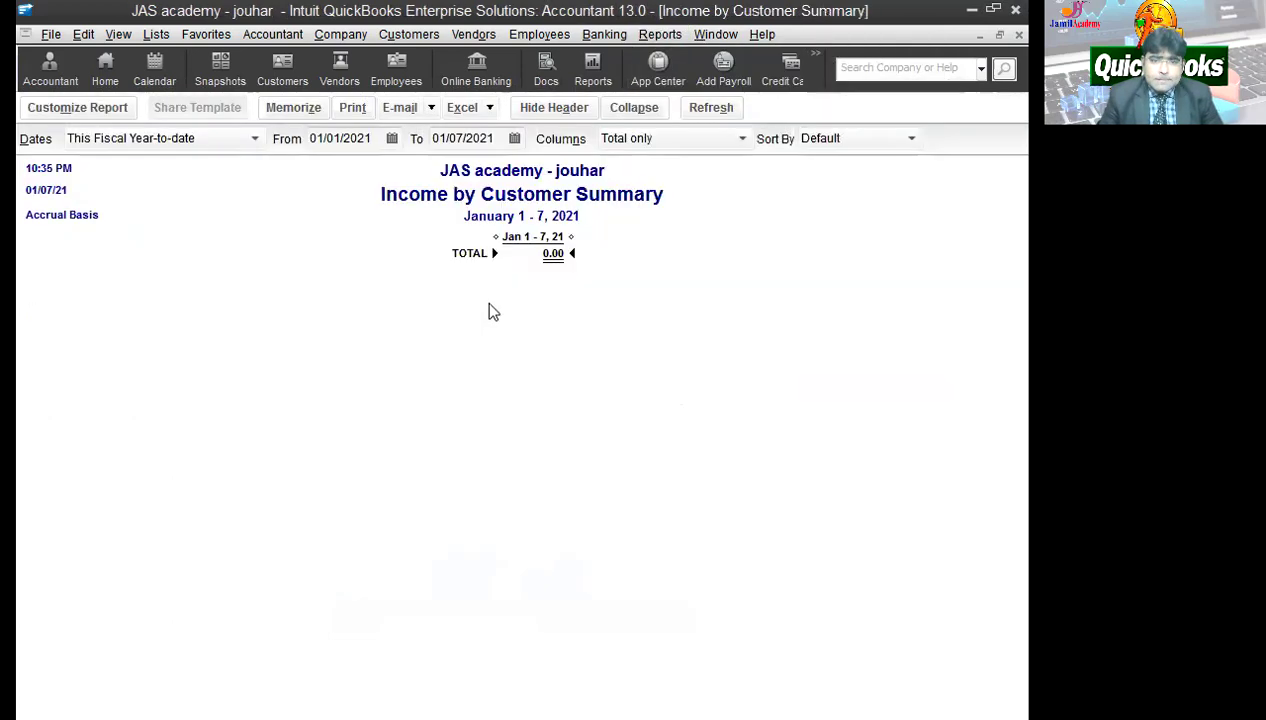
click(650, 34)
mouse_move(695, 219)
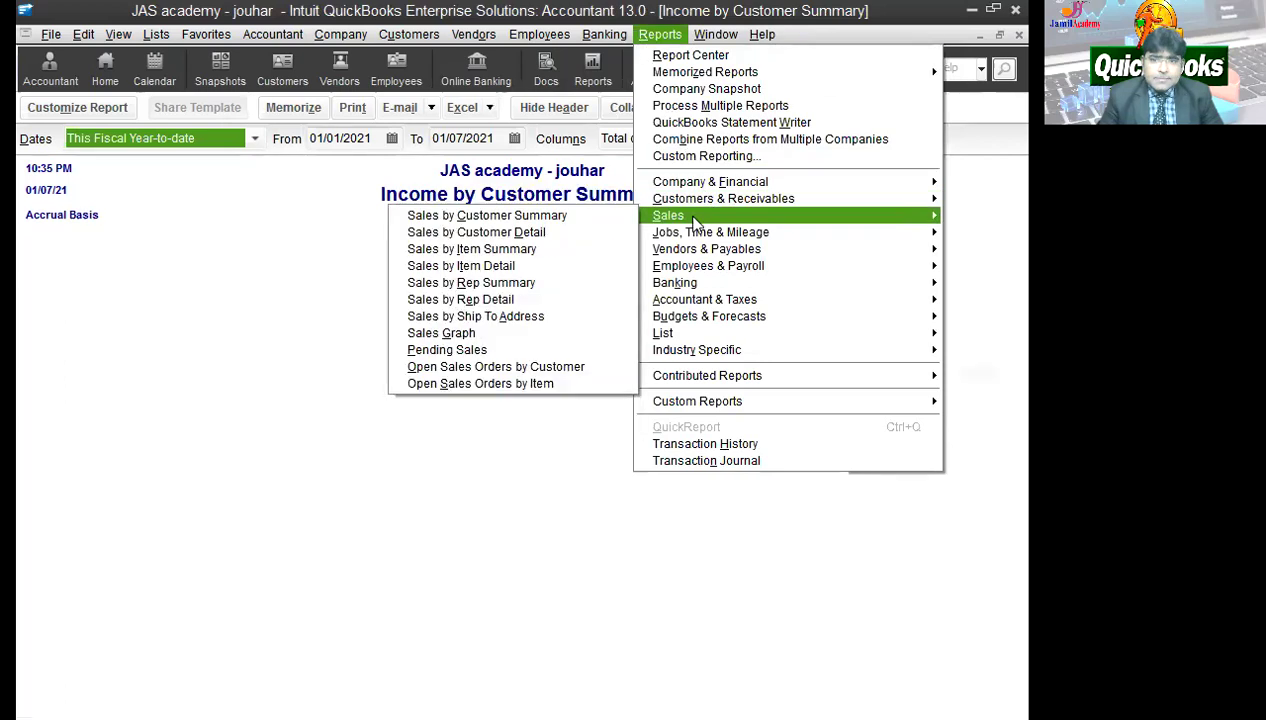
click(556, 218)
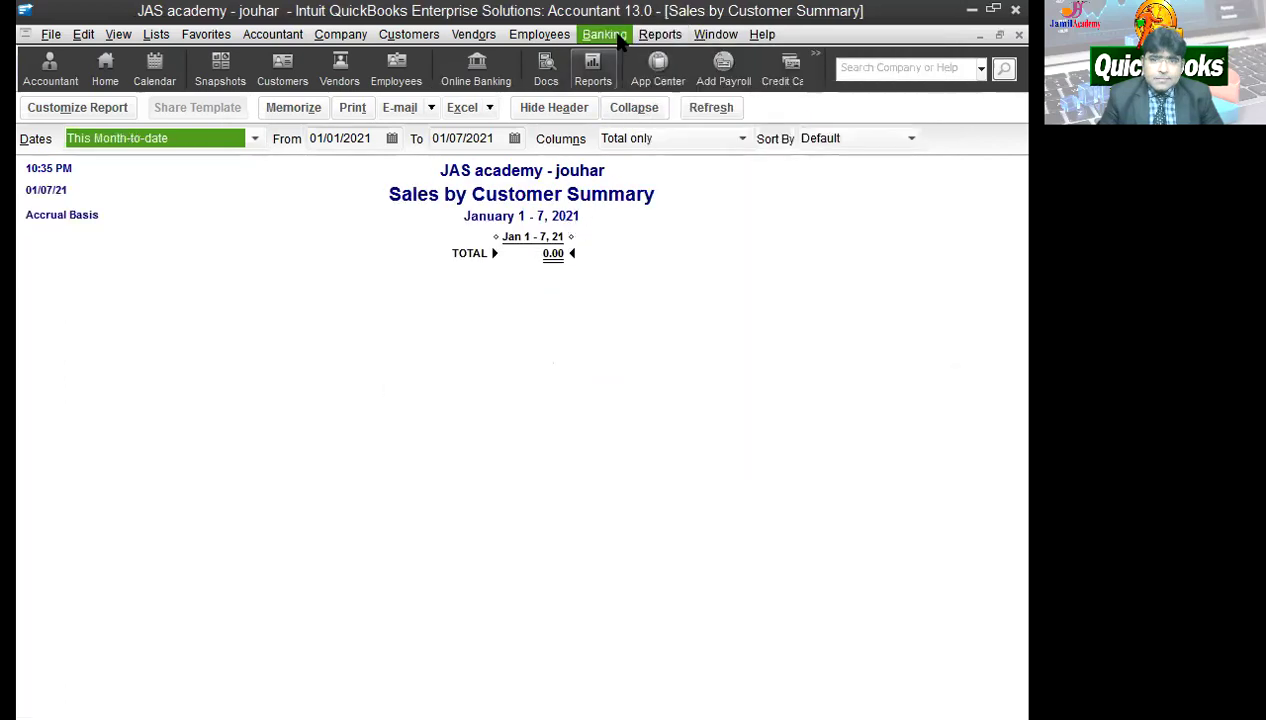
- Open the standard Balance Sheet and review its assets, liabilities and equity
click(660, 34)
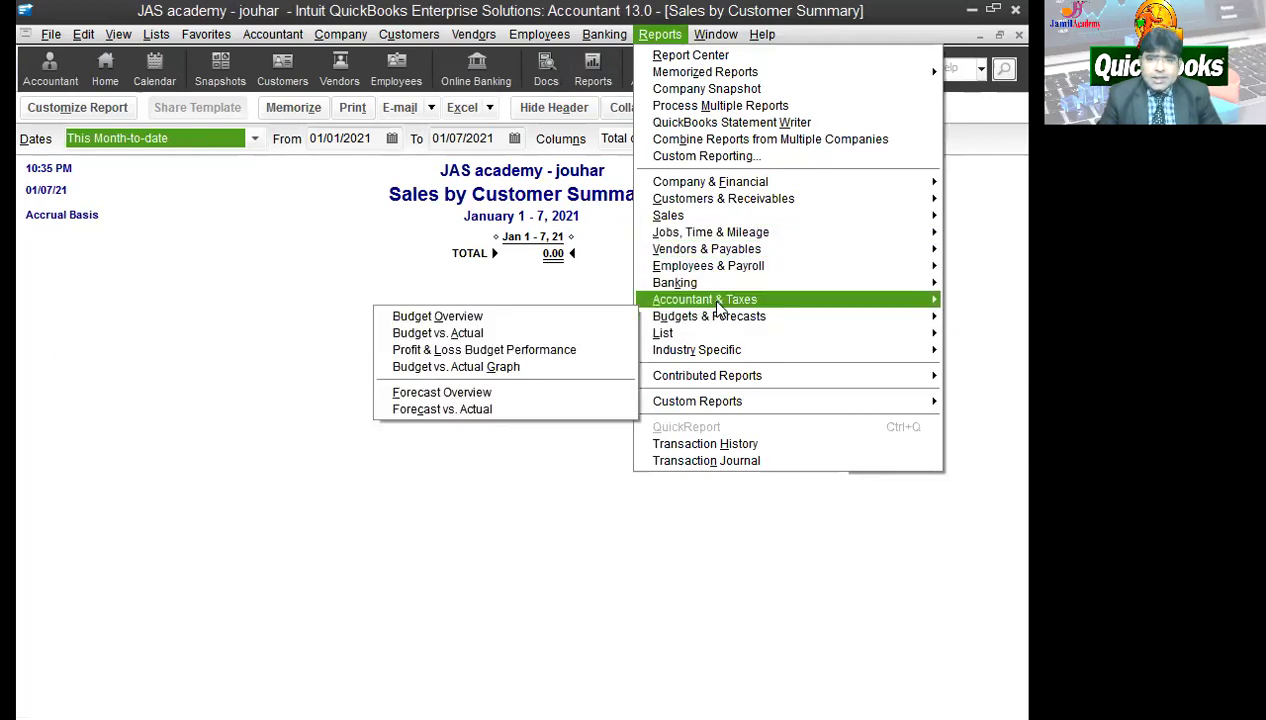
mouse_move(720, 300)
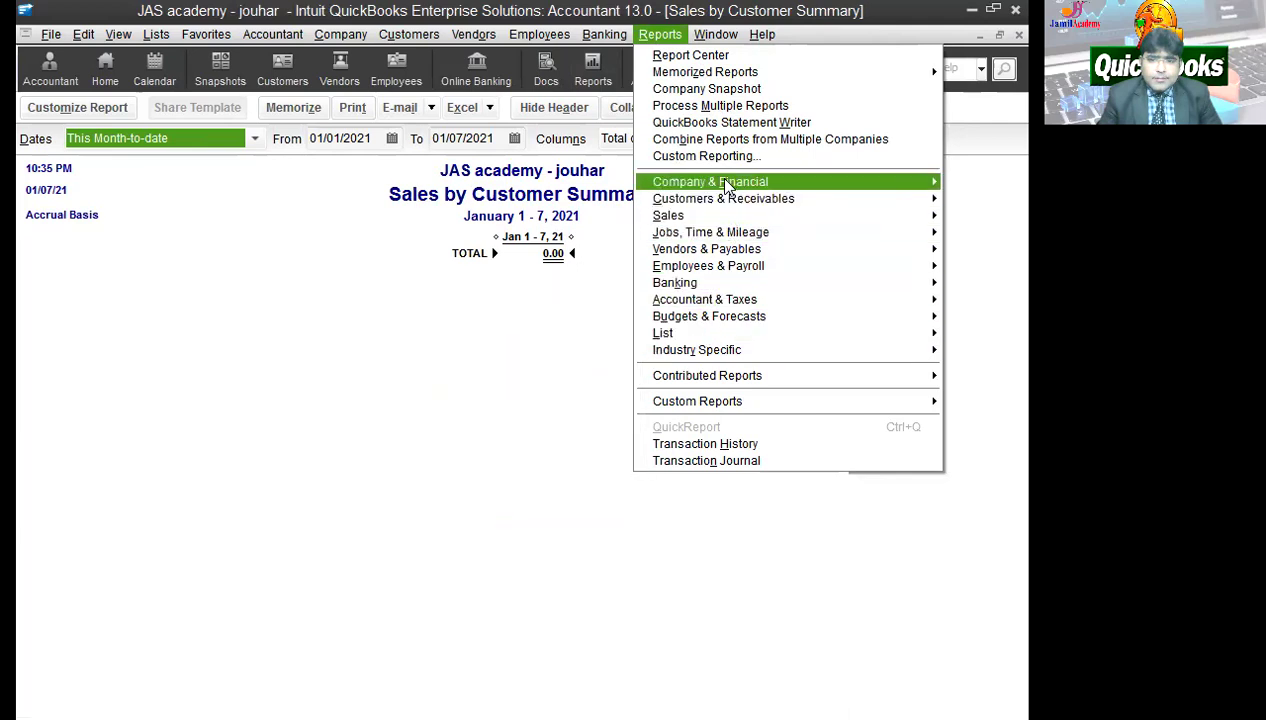
mouse_move(716, 178)
click(455, 392)
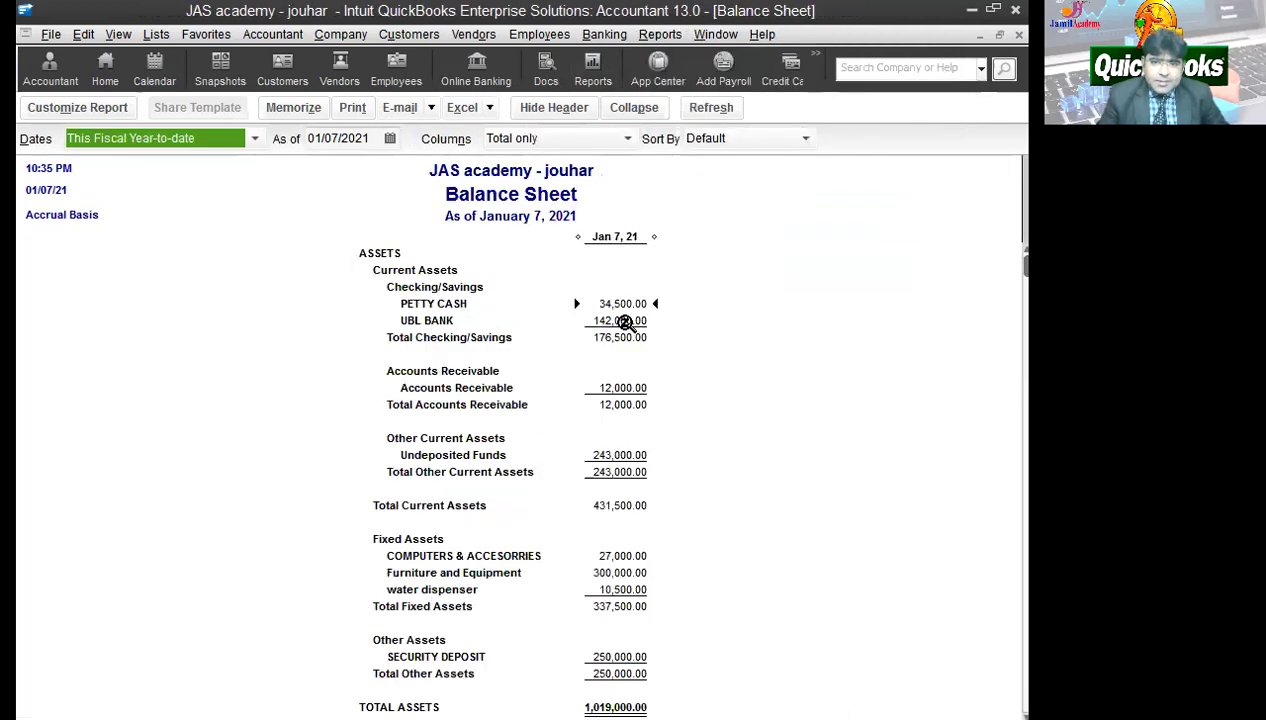
scroll(486, 390, down, 6)
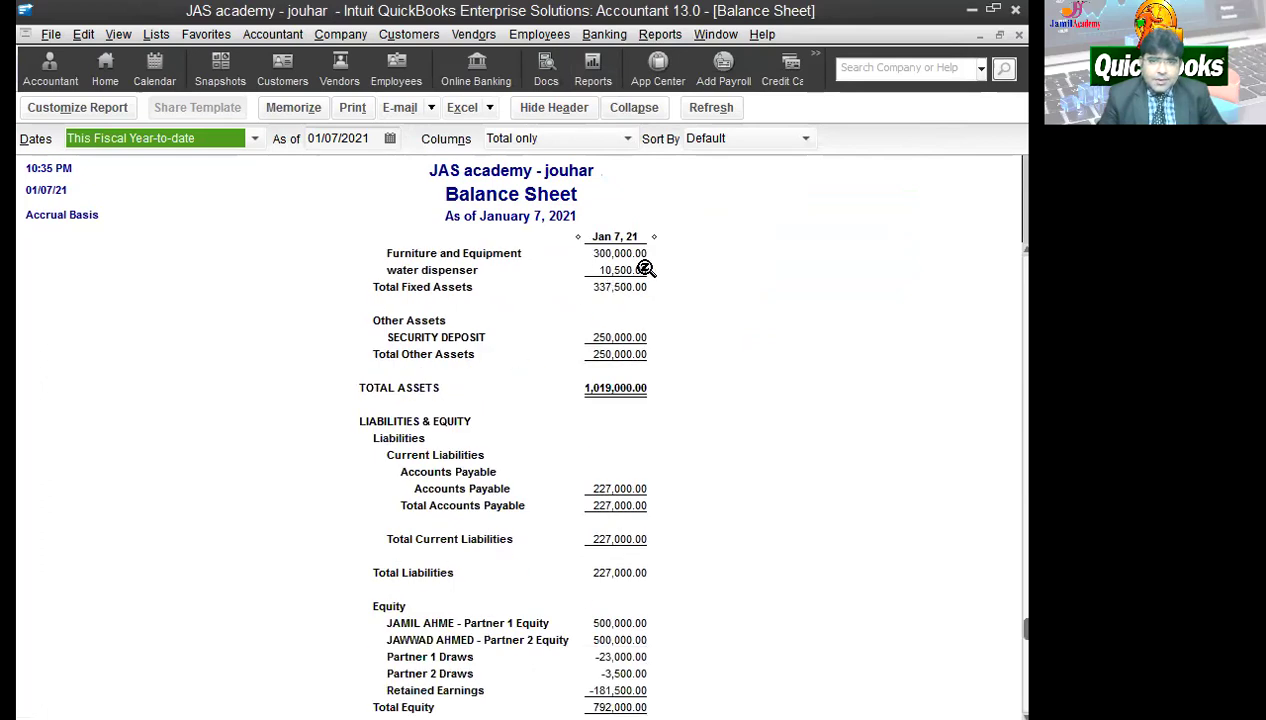
- Examine the transactions behind the Furniture and Equipment balance and return to the Balance Sheet
click(656, 350)
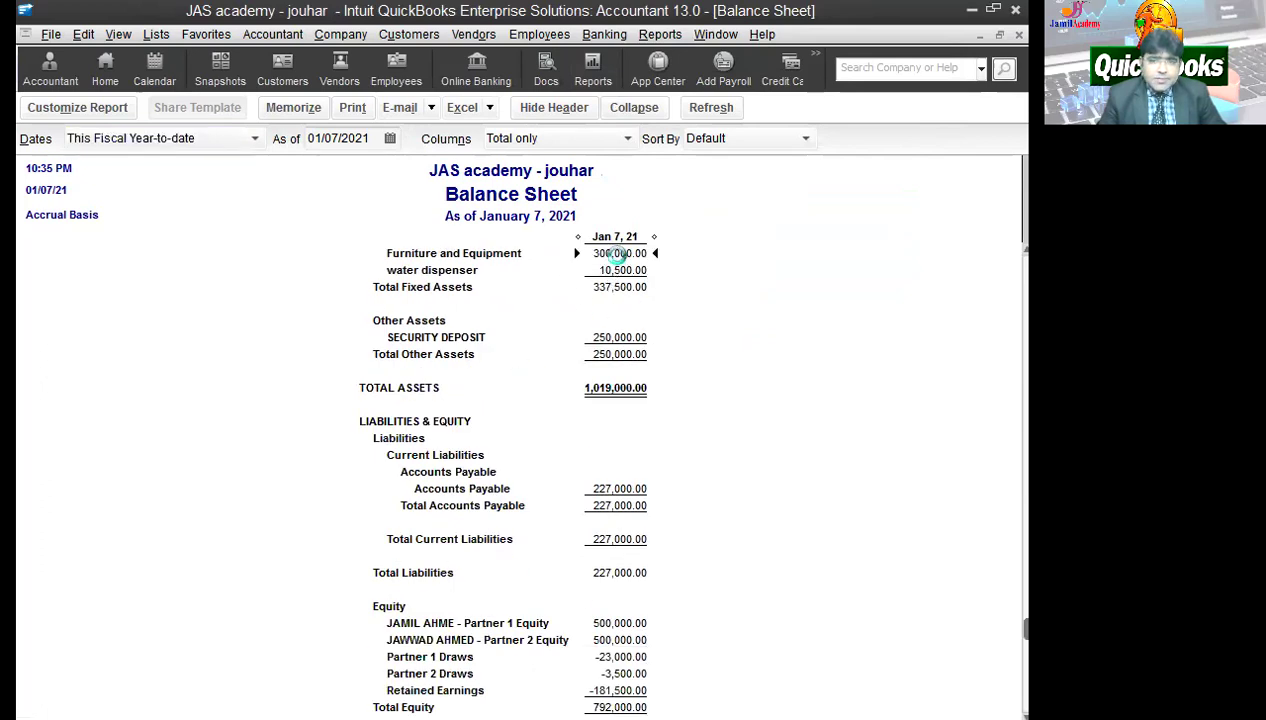
double_click(617, 256)
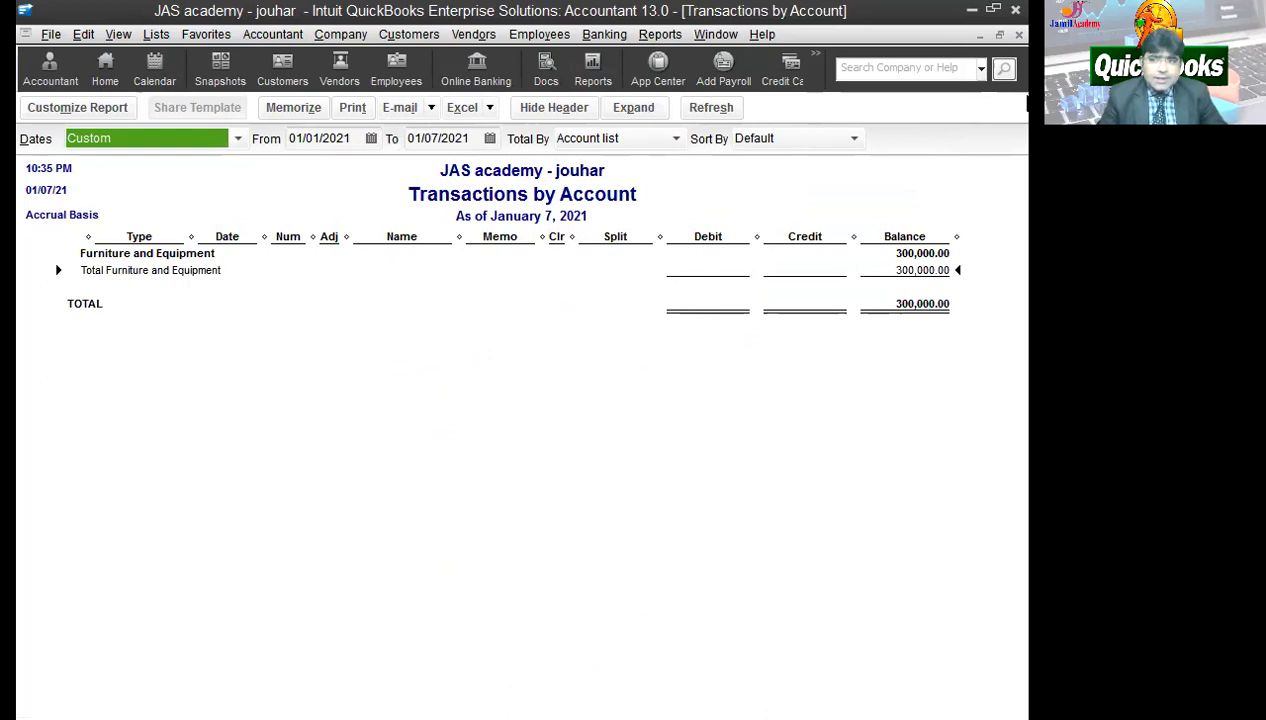
click(1019, 34)
scroll(732, 312, down, 2)
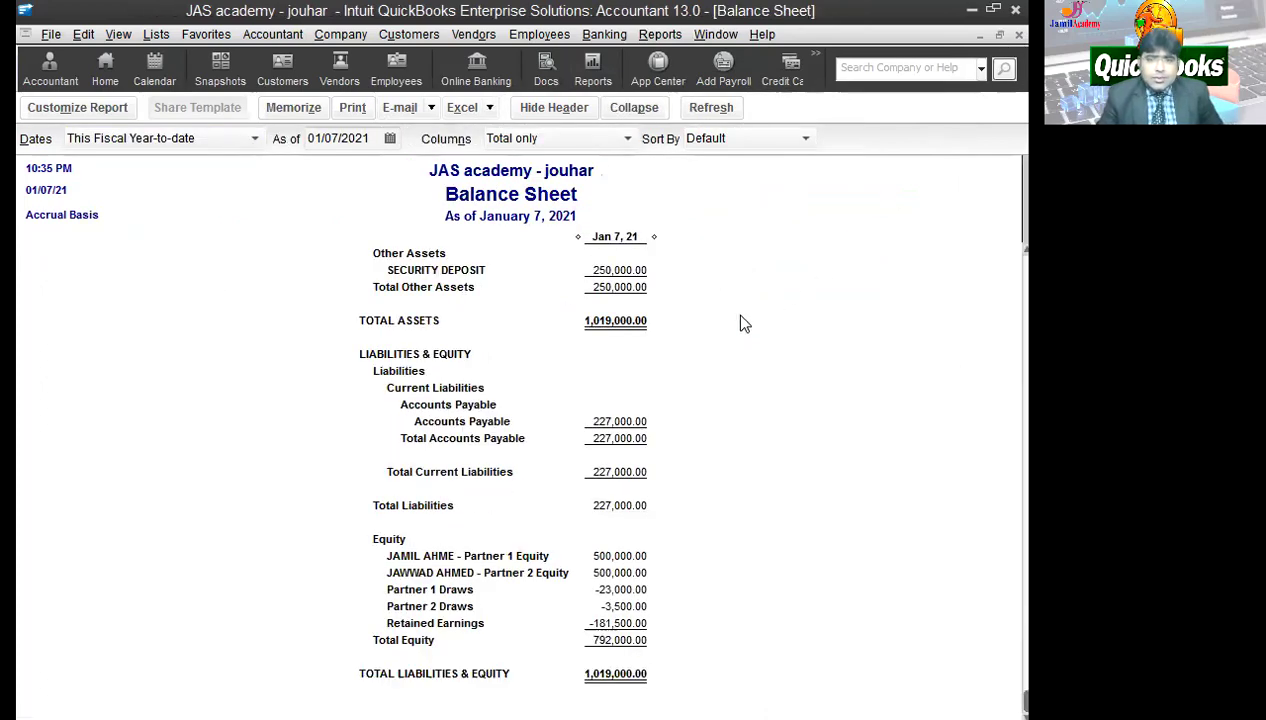
scroll(690, 350, up, 5)
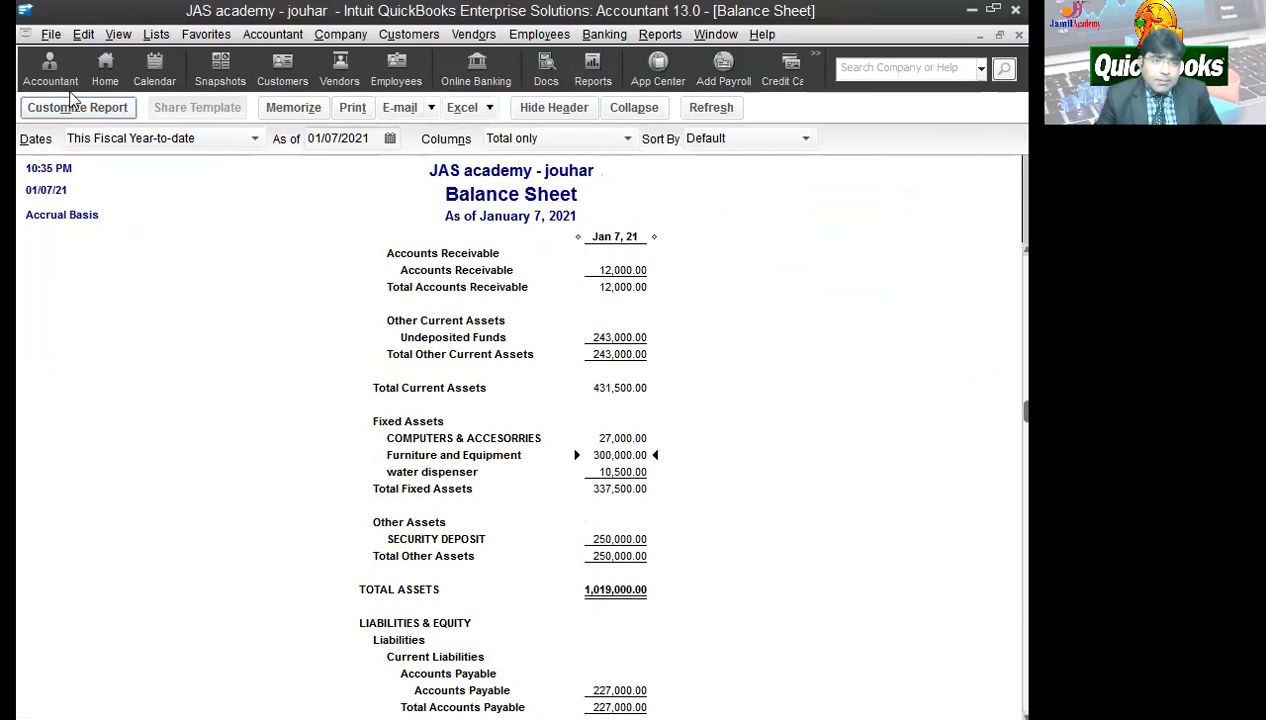
- Export the Balance Sheet to a new worksheet in a new Excel workbook
click(52, 35)
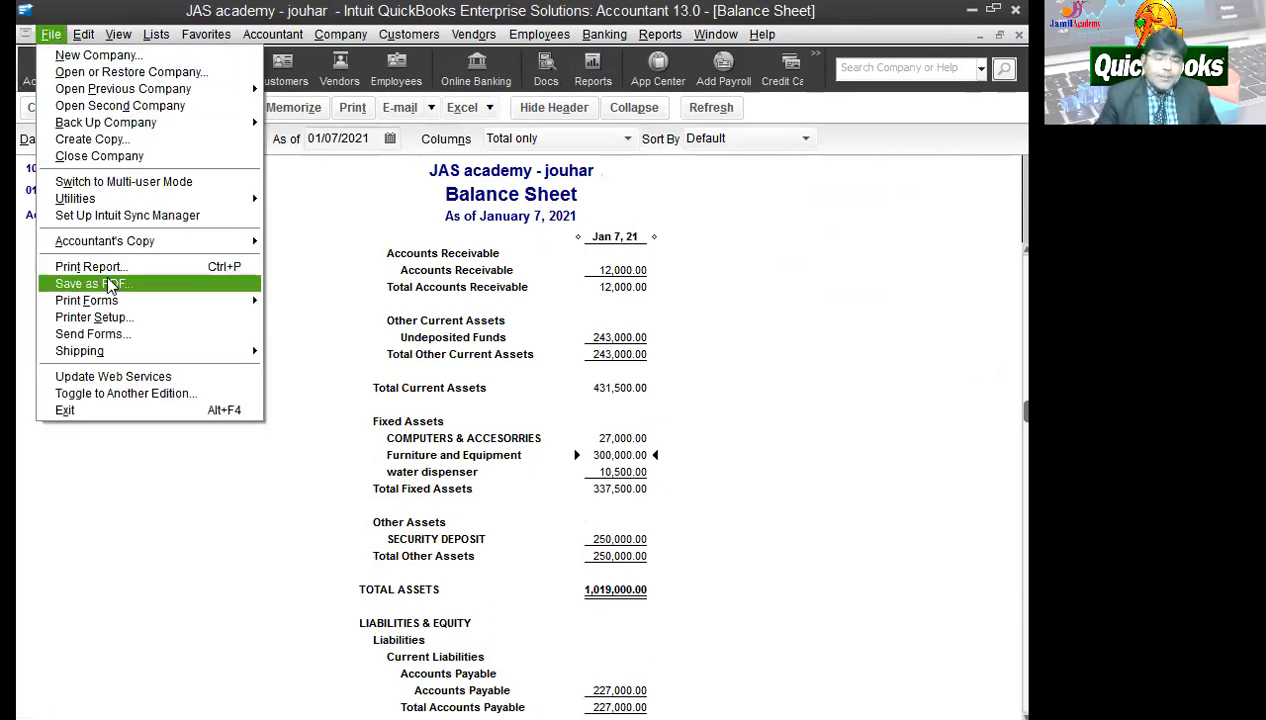
click(487, 112)
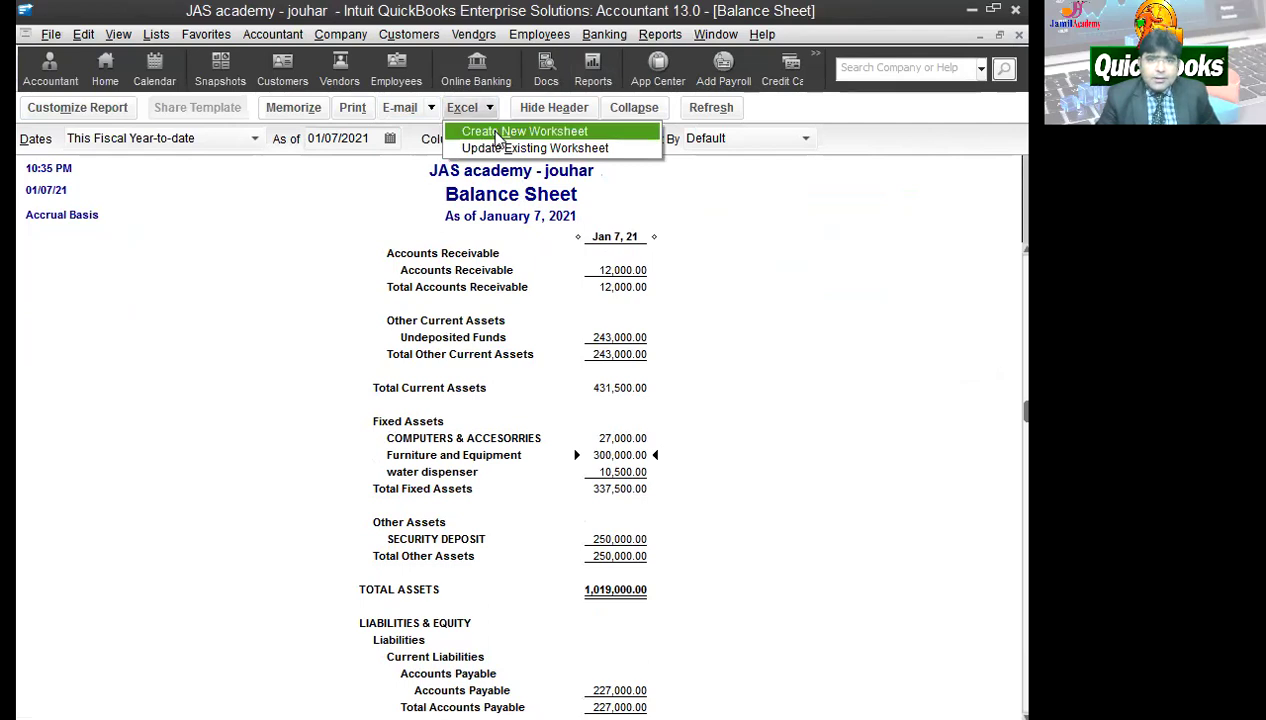
click(497, 136)
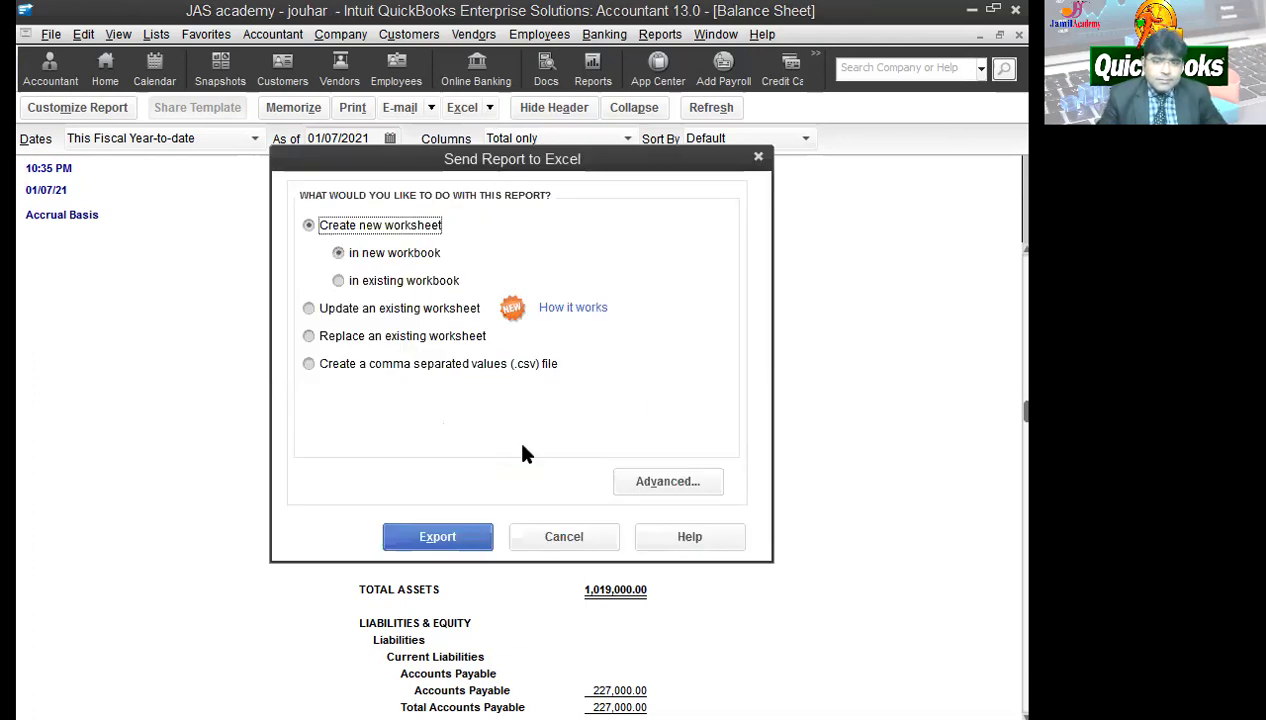
click(434, 548)
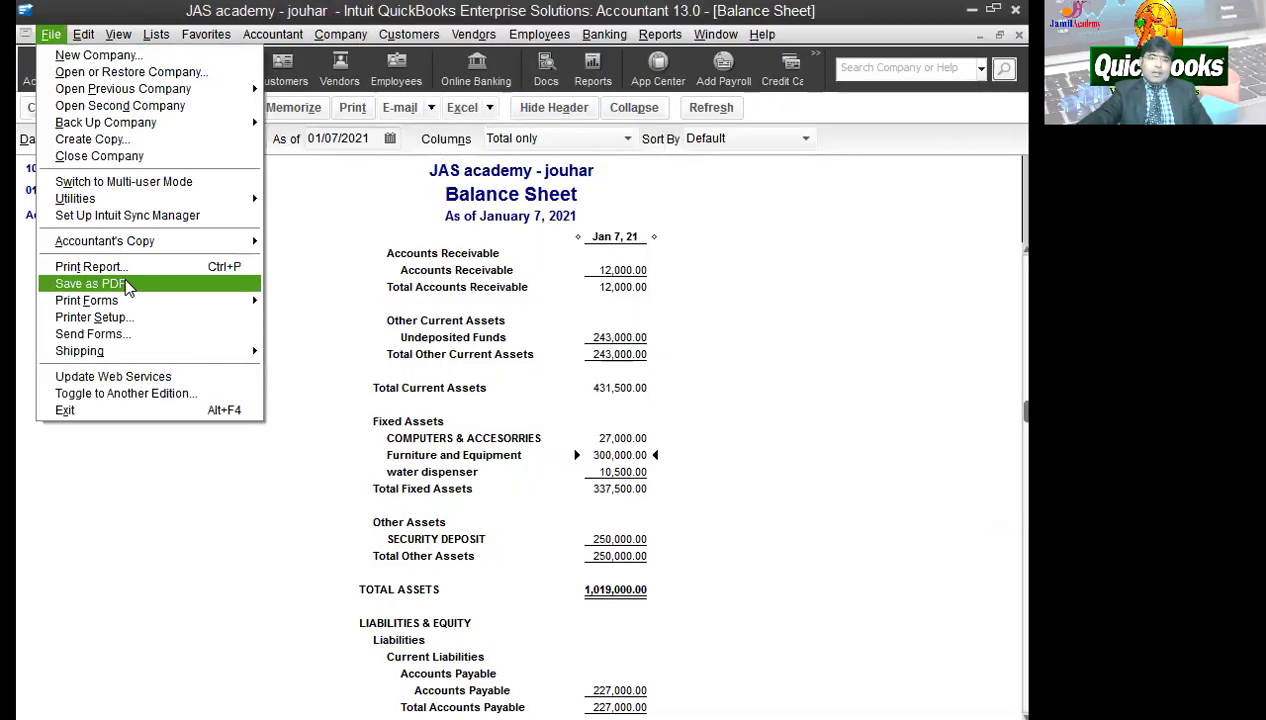
- Save the Balance Sheet as a PDF named 123.pdf on the Desktop
click(125, 283)
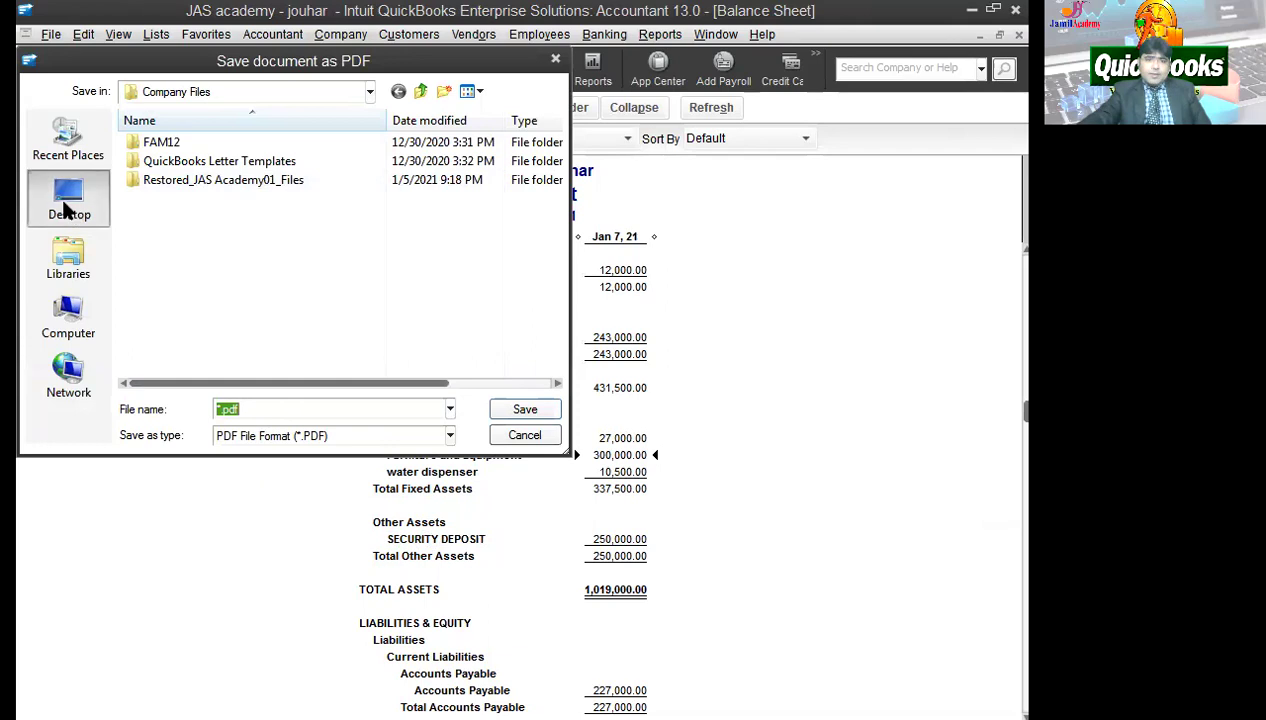
click(68, 200)
click(219, 410)
text(123)
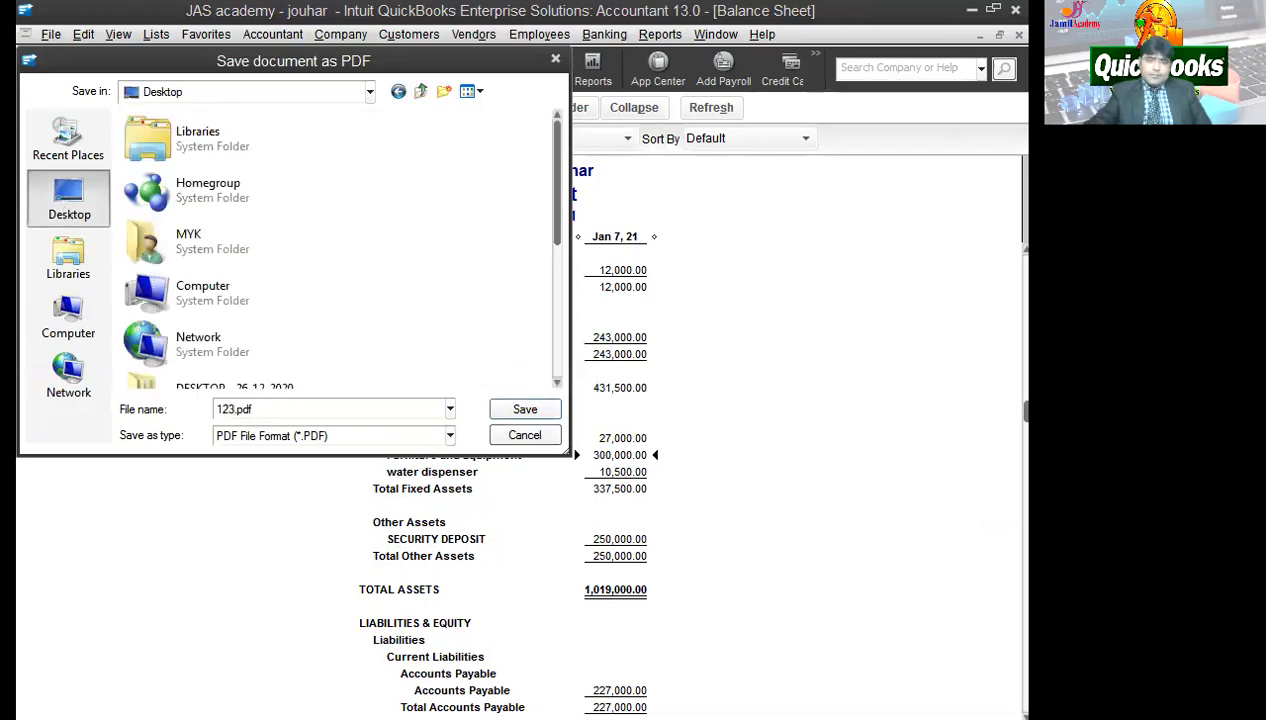
click(525, 409)
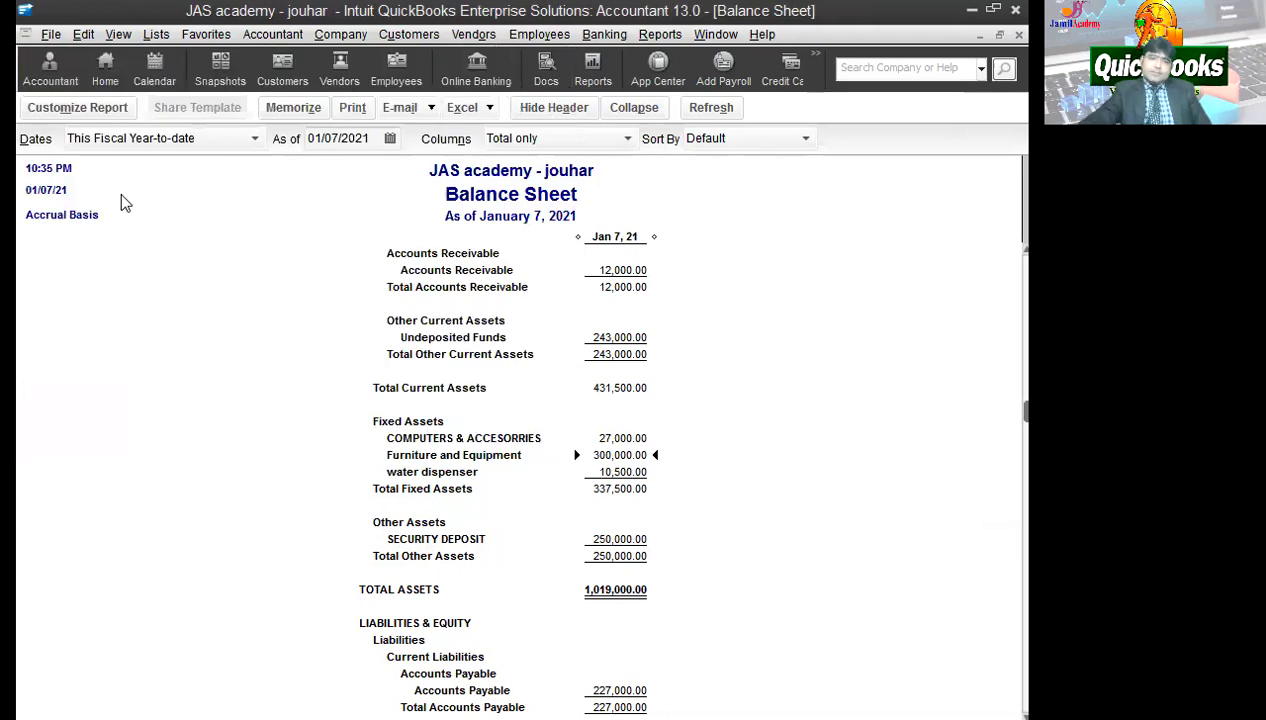
- Set the Balance Sheet's as-of date to 12/31/2020 and refresh the report
scroll(585, 413, down, 5)
scroll(531, 387, up, 8)
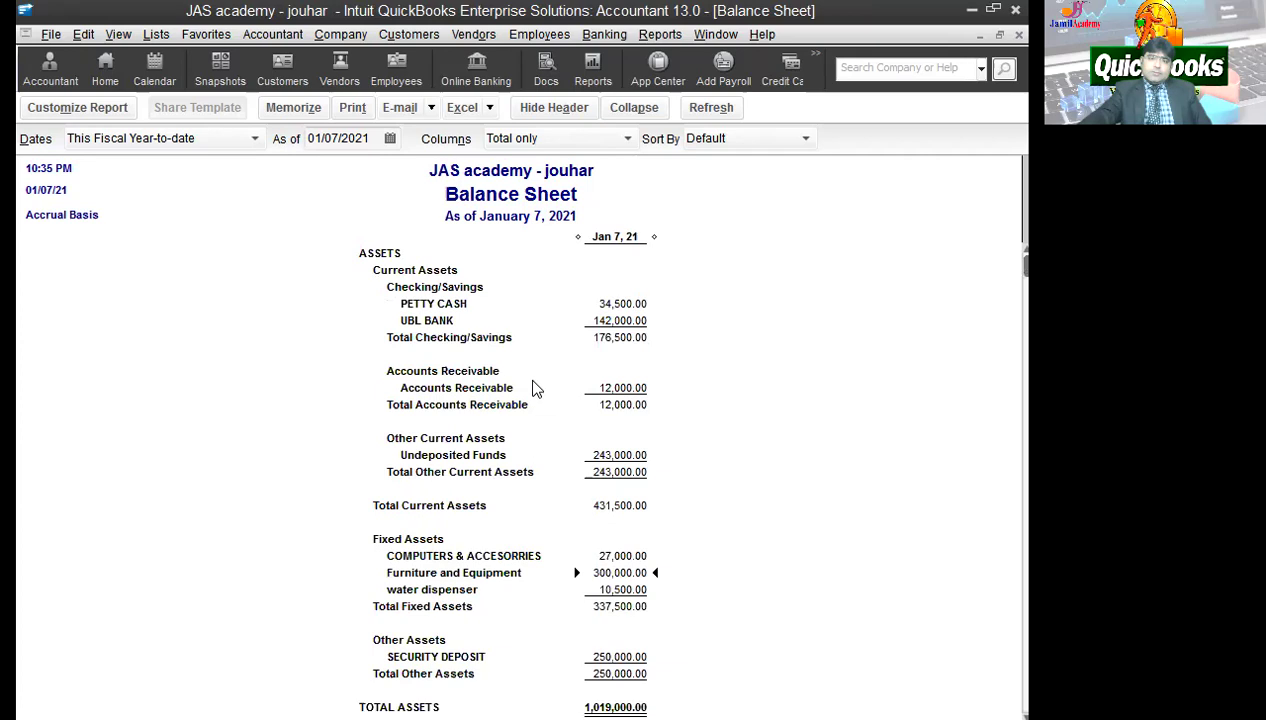
click(390, 139)
click(326, 173)
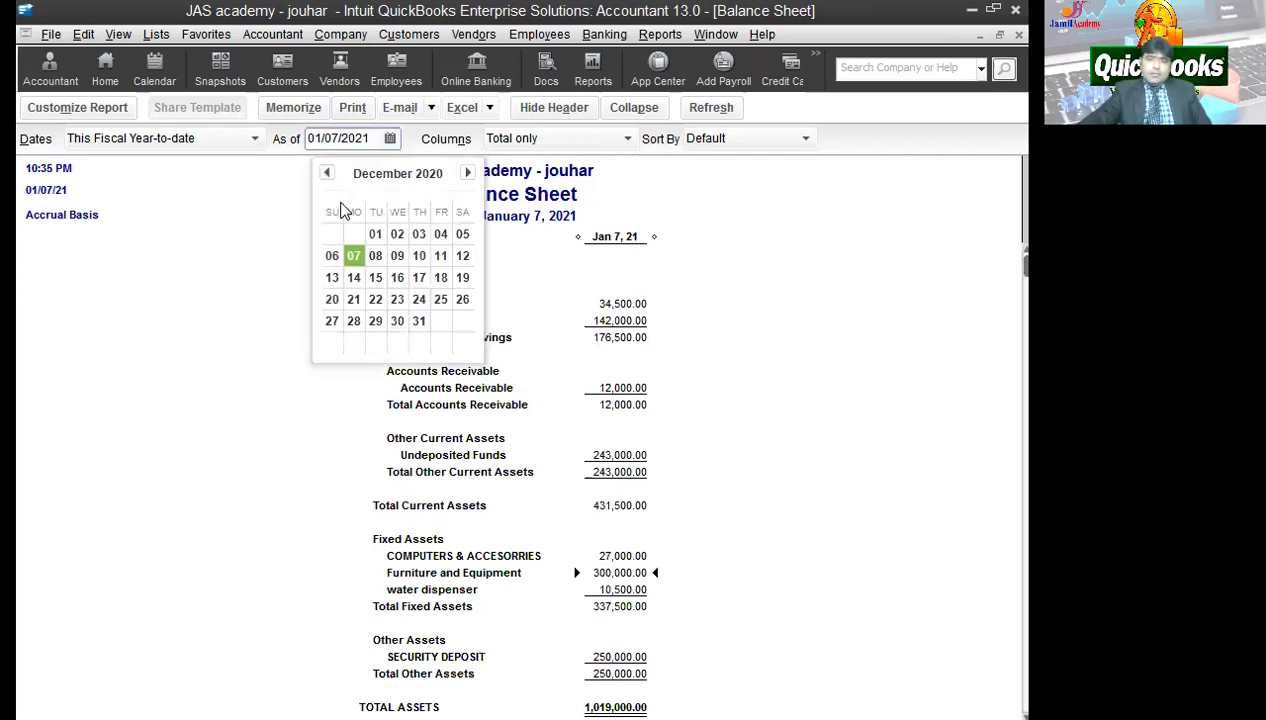
click(419, 321)
click(714, 112)
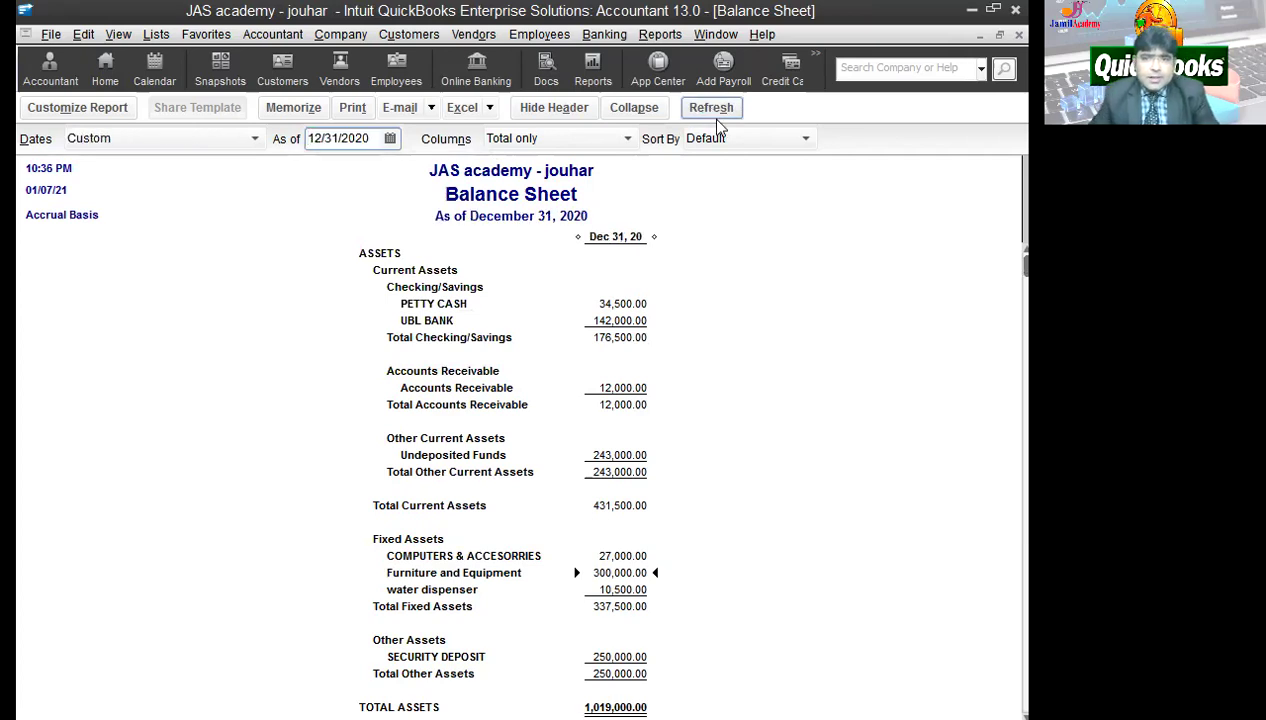
- Open the detail behind the Balance Sheet's Net Income and examine its income and expense accounts
scroll(644, 294, down, 8)
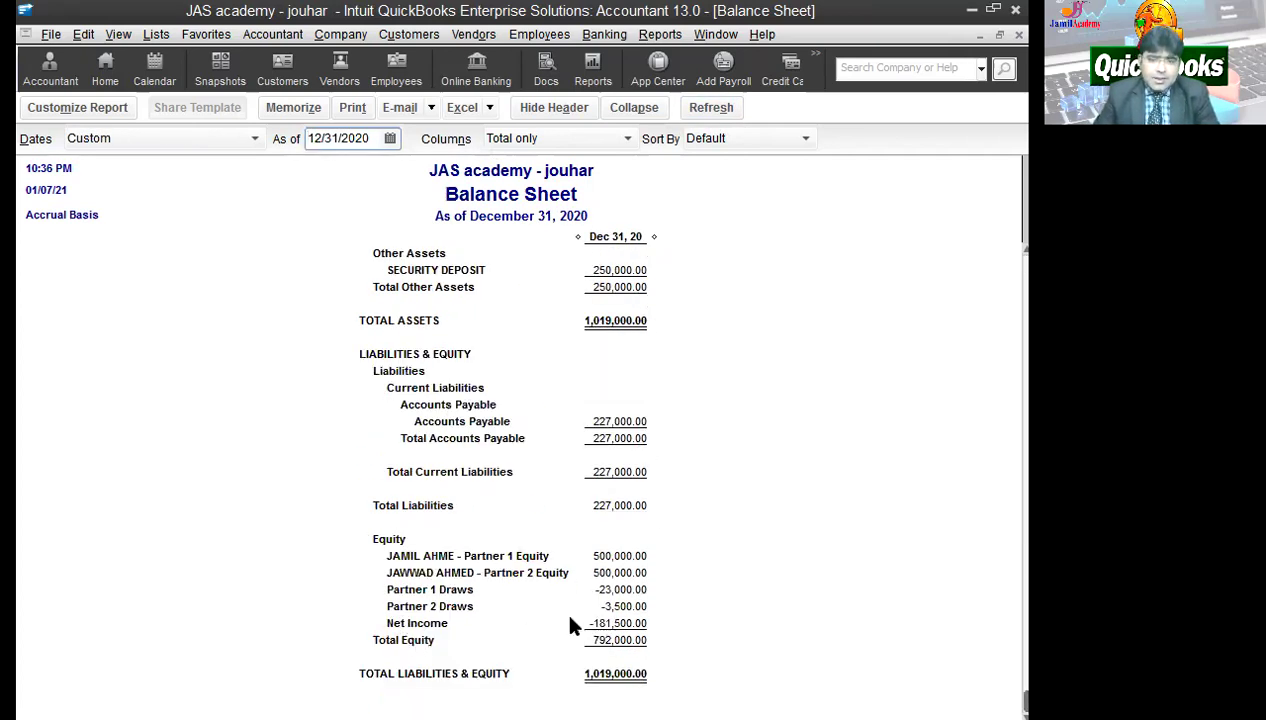
double_click(621, 628)
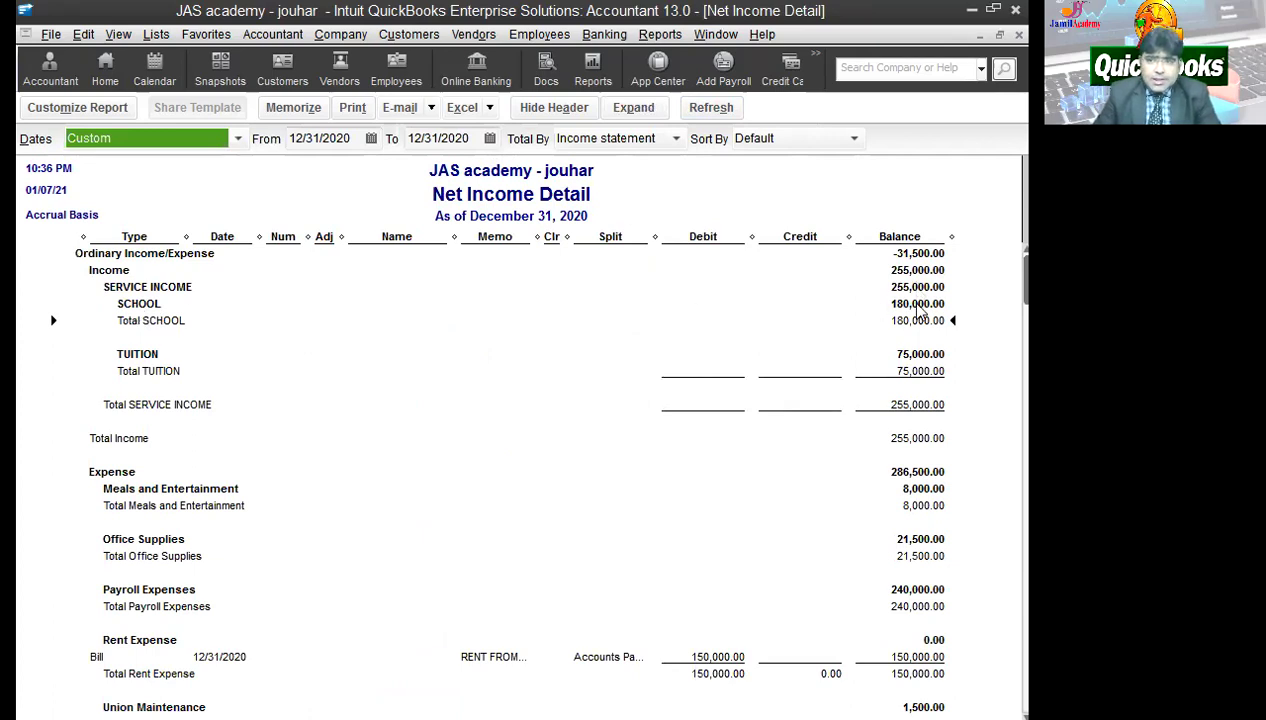
scroll(925, 368, down, 4)
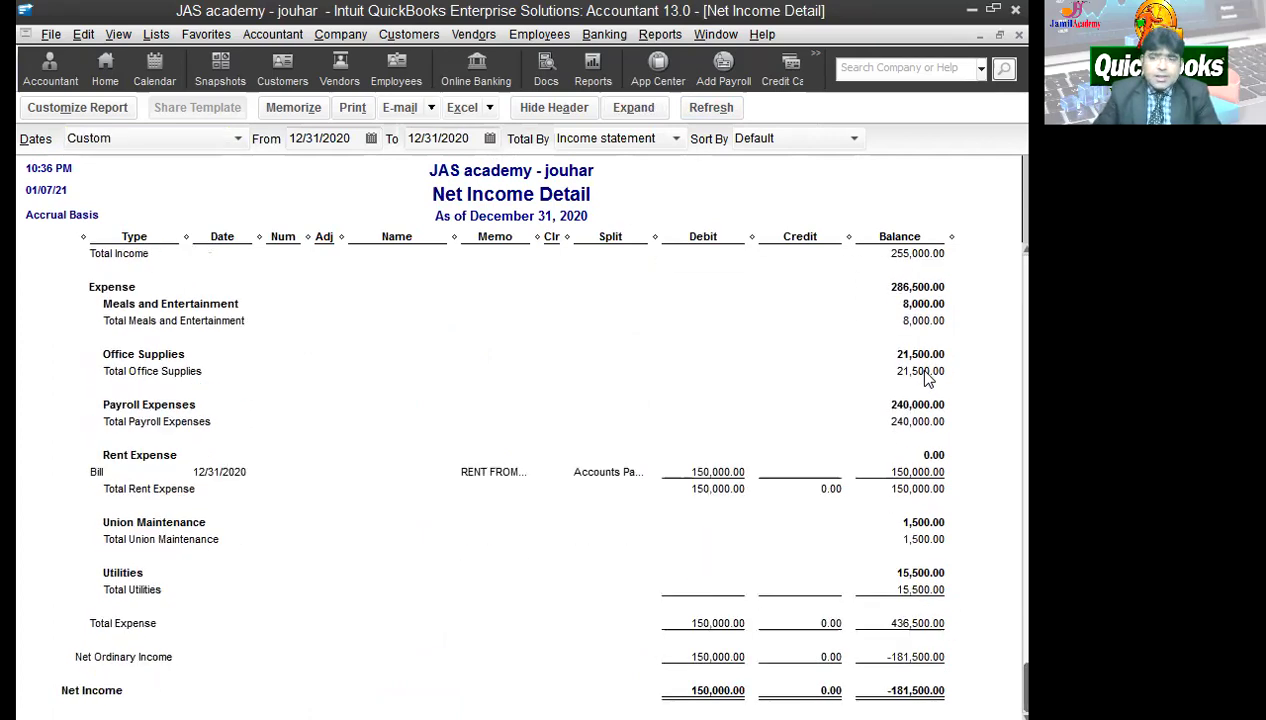
scroll(925, 368, up, 3)
scroll(928, 378, down, 1)
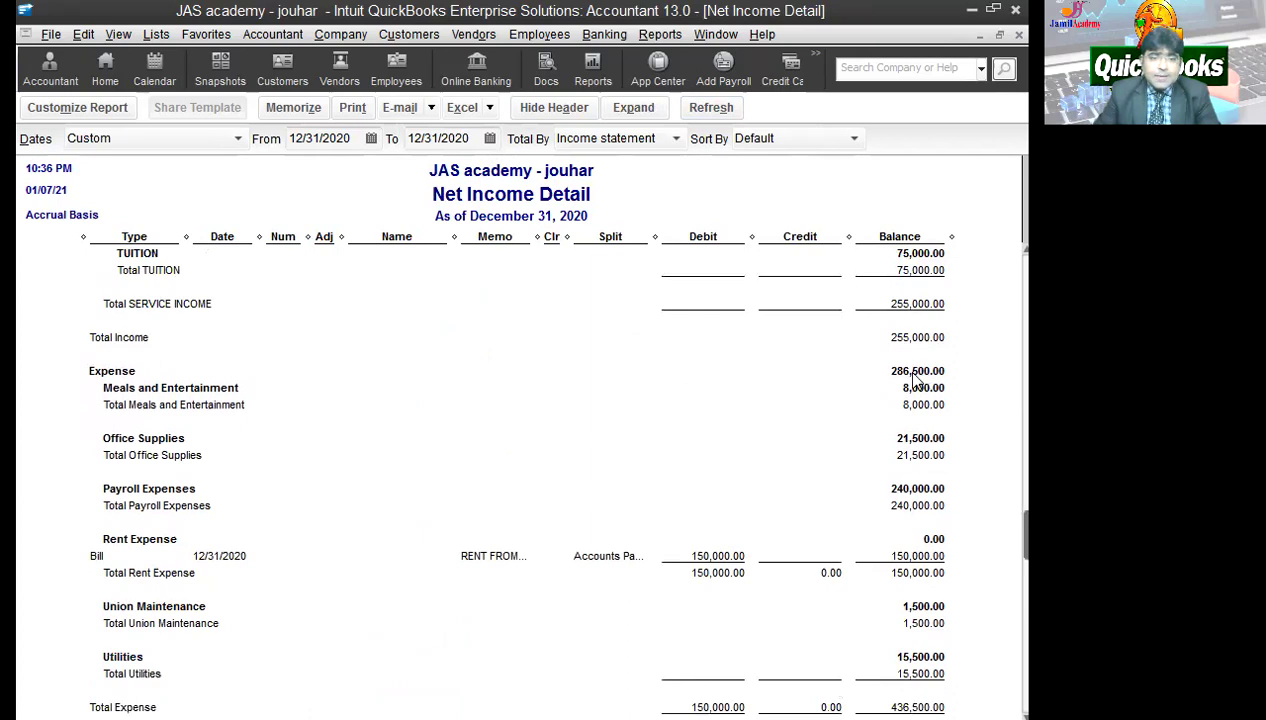
scroll(913, 378, down, 1)
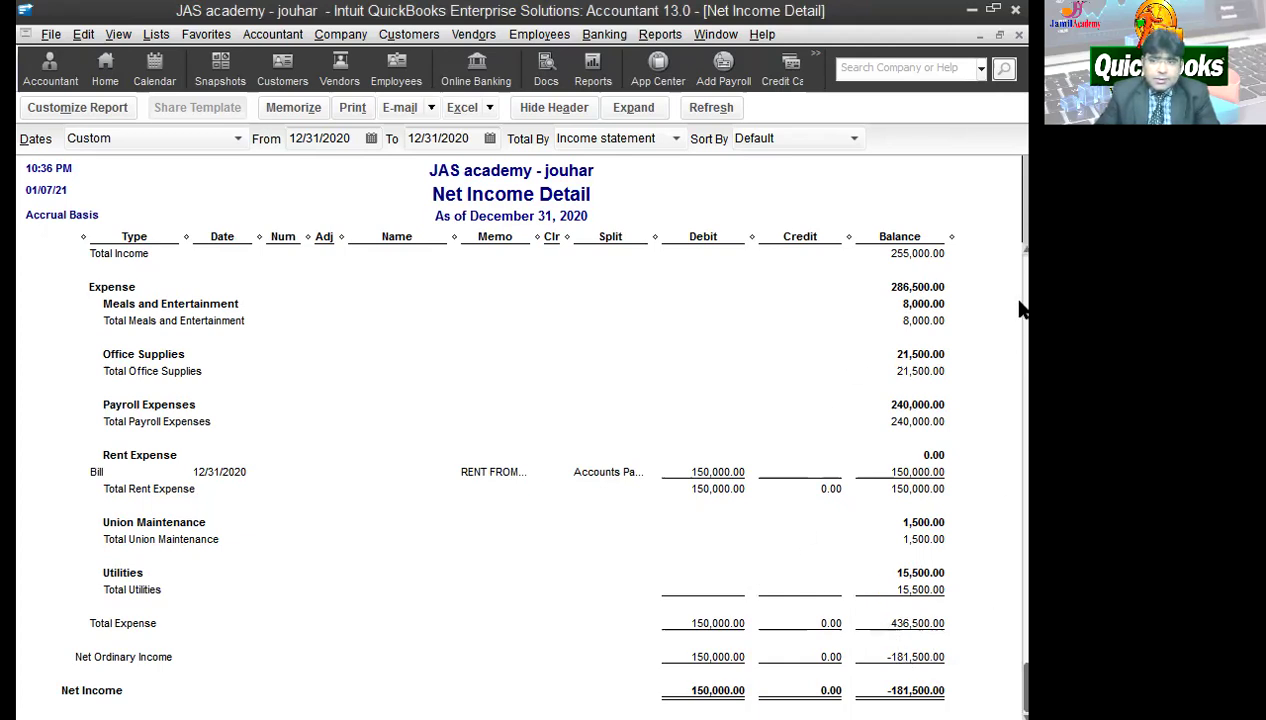
scroll(1023, 290, up, 3)
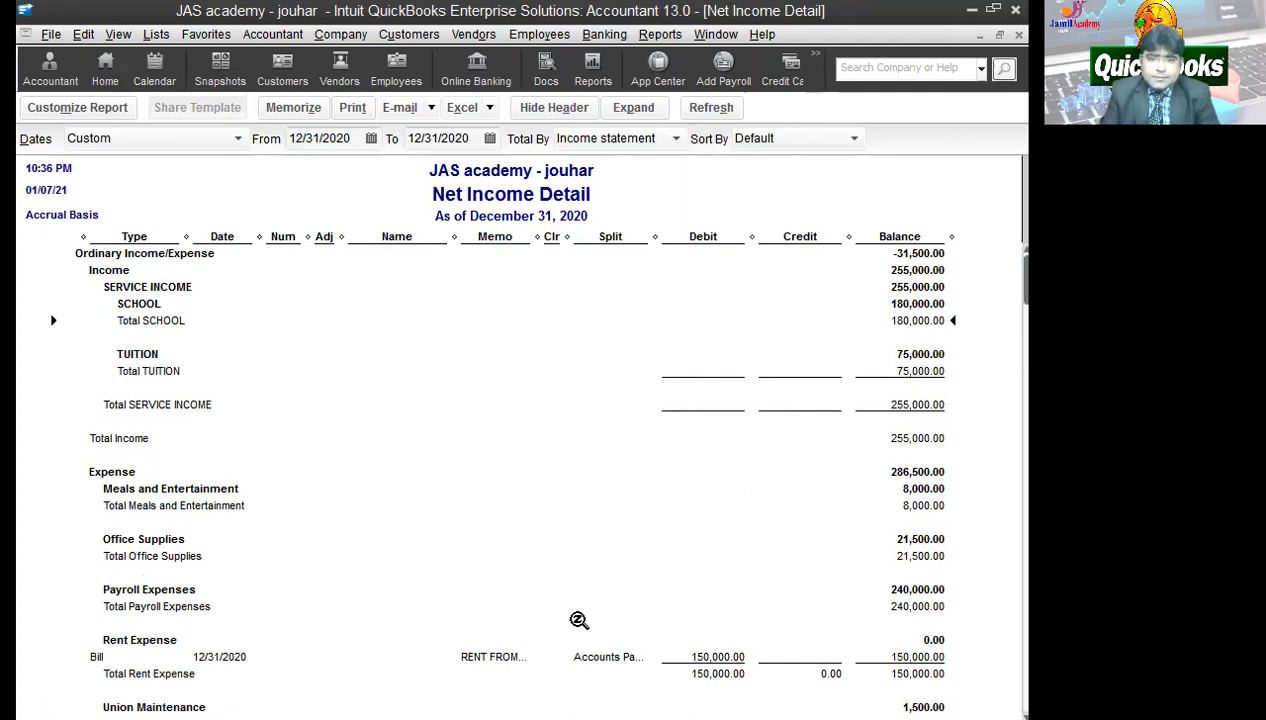
click(604, 34)
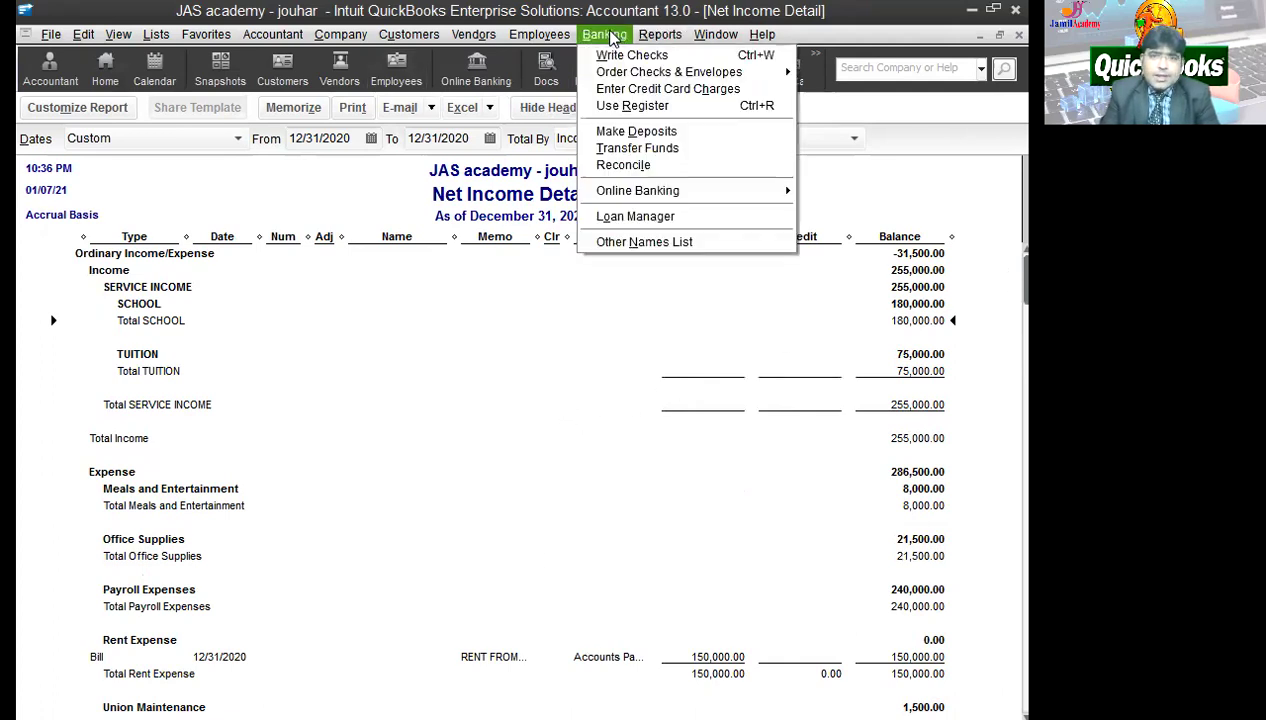
click(660, 34)
click(272, 34)
click(83, 34)
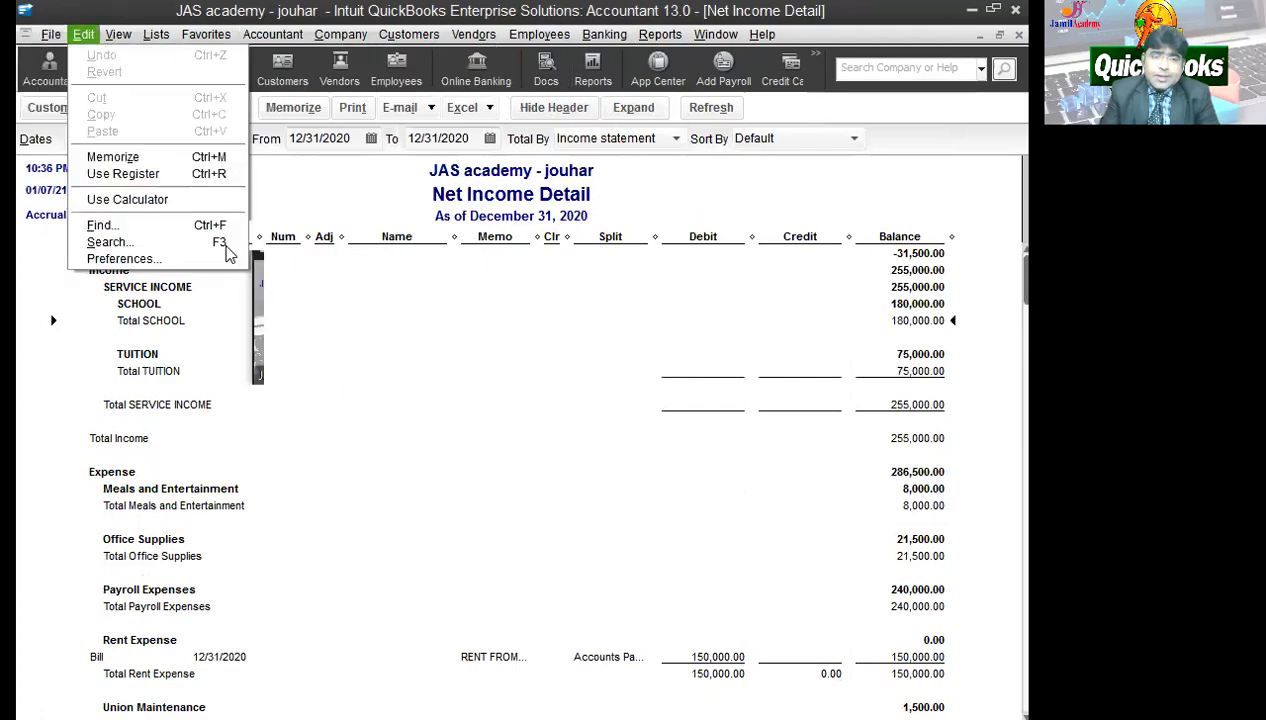